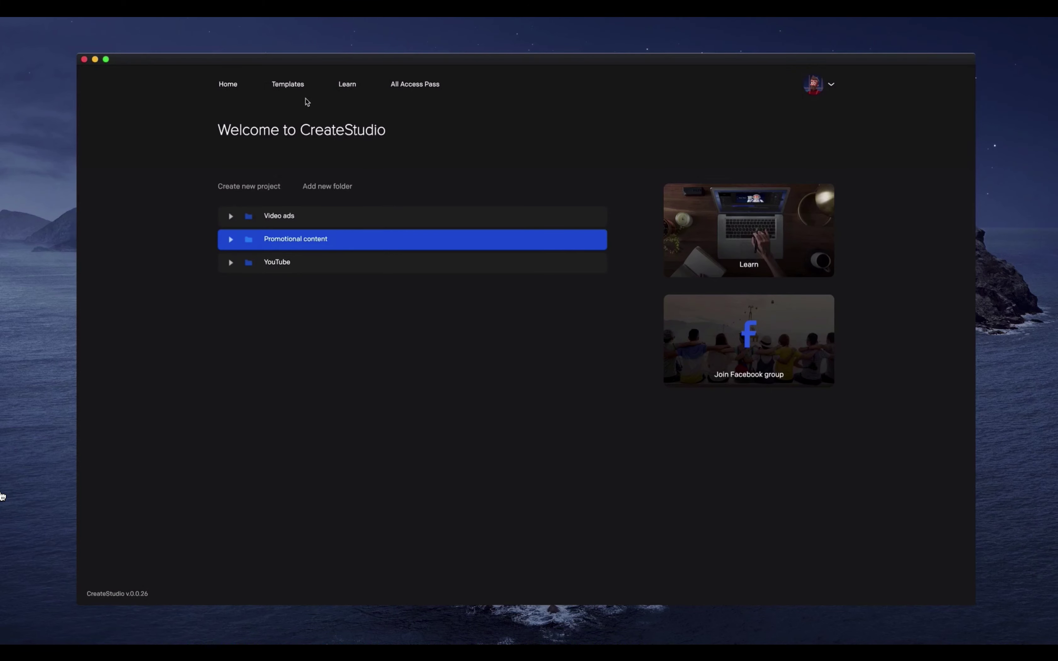
# Open the template library and browse the Facebook & Instagram category.
pyautogui.click(299, 86)
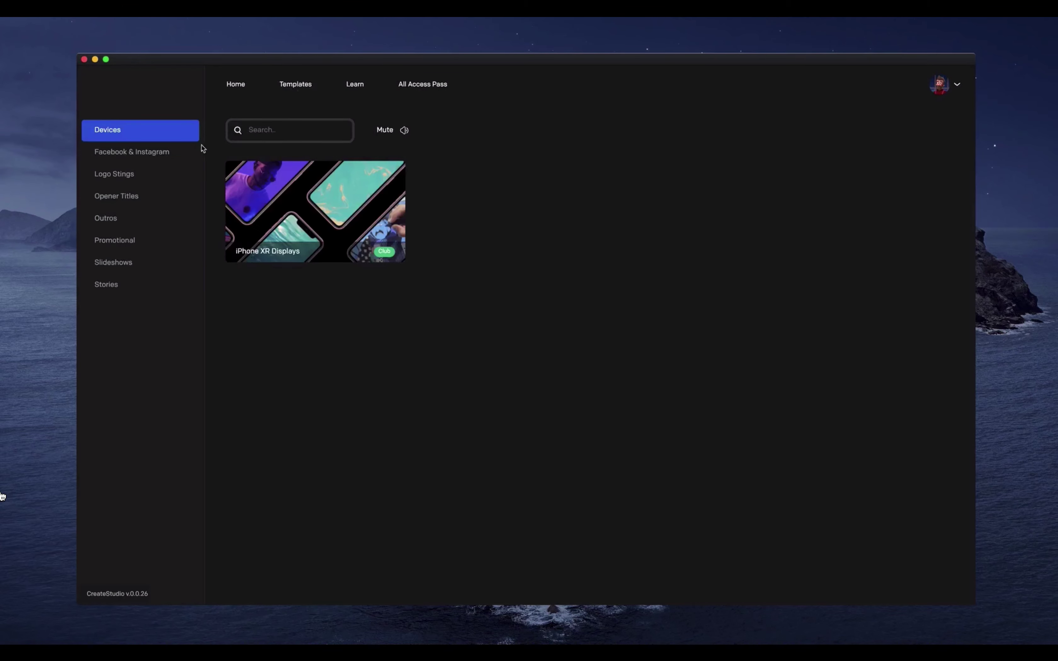
pyautogui.click(169, 155)
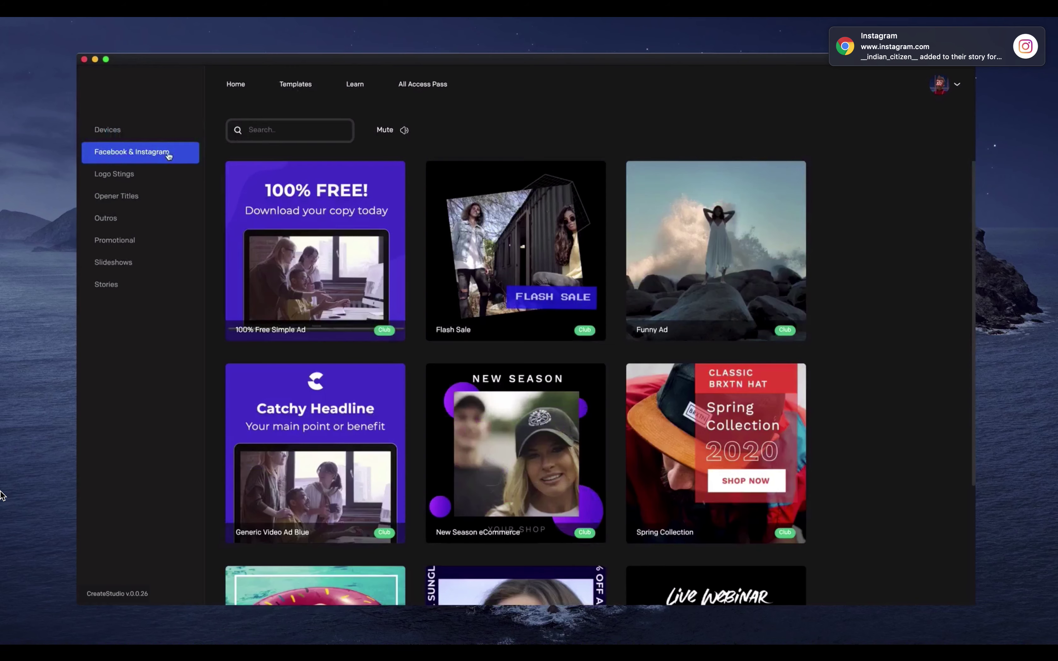
pyautogui.moveTo(552, 278)
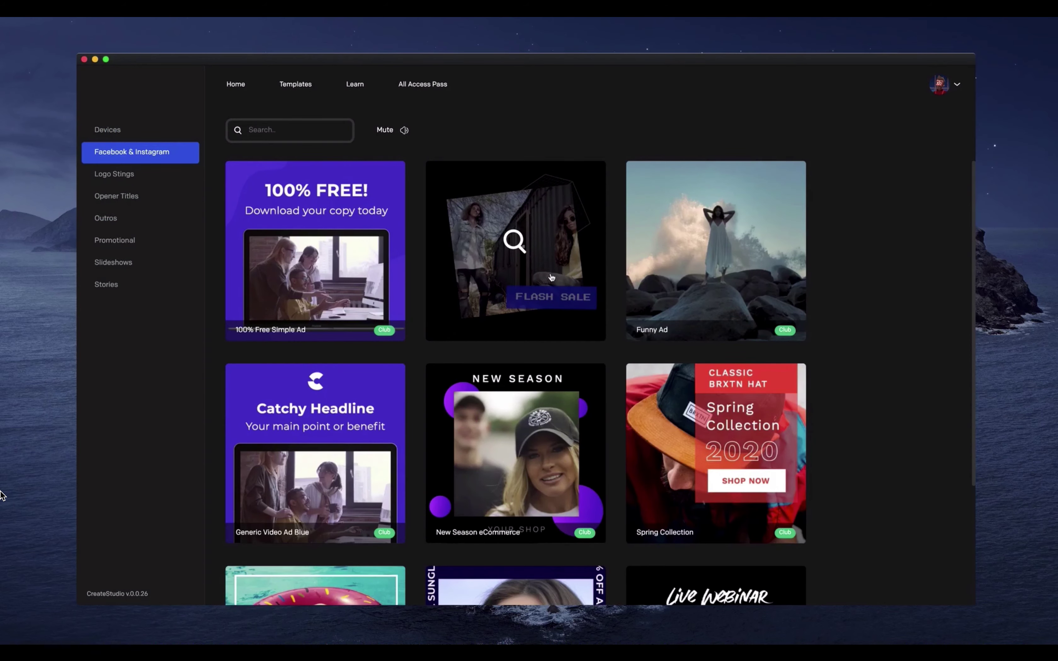
pyautogui.scroll(-5, 551, 277)
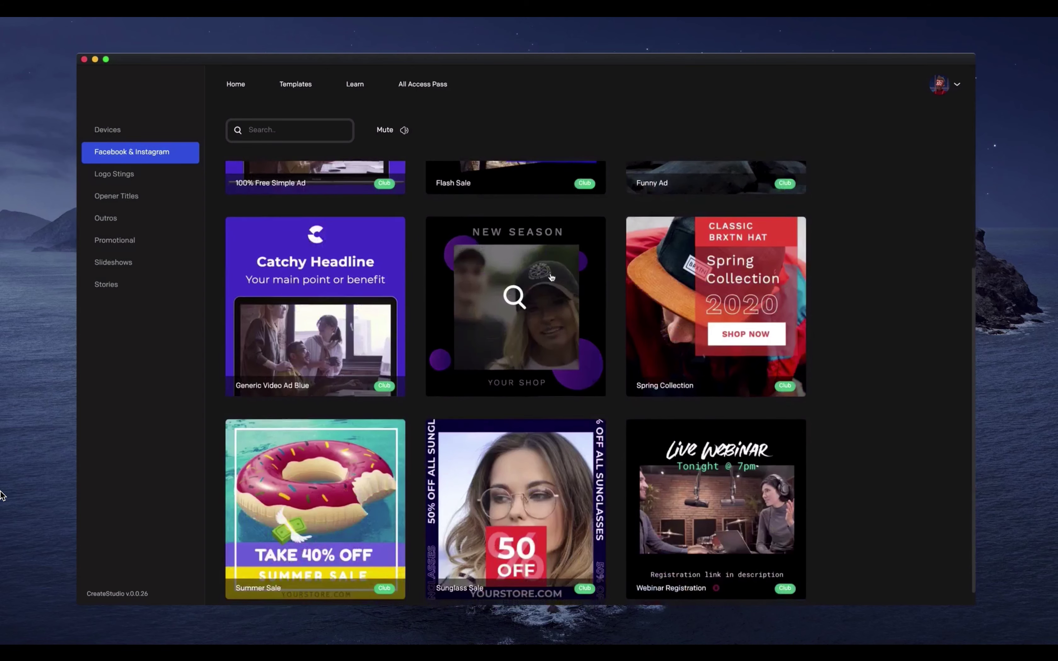
pyautogui.scroll(5, 551, 277)
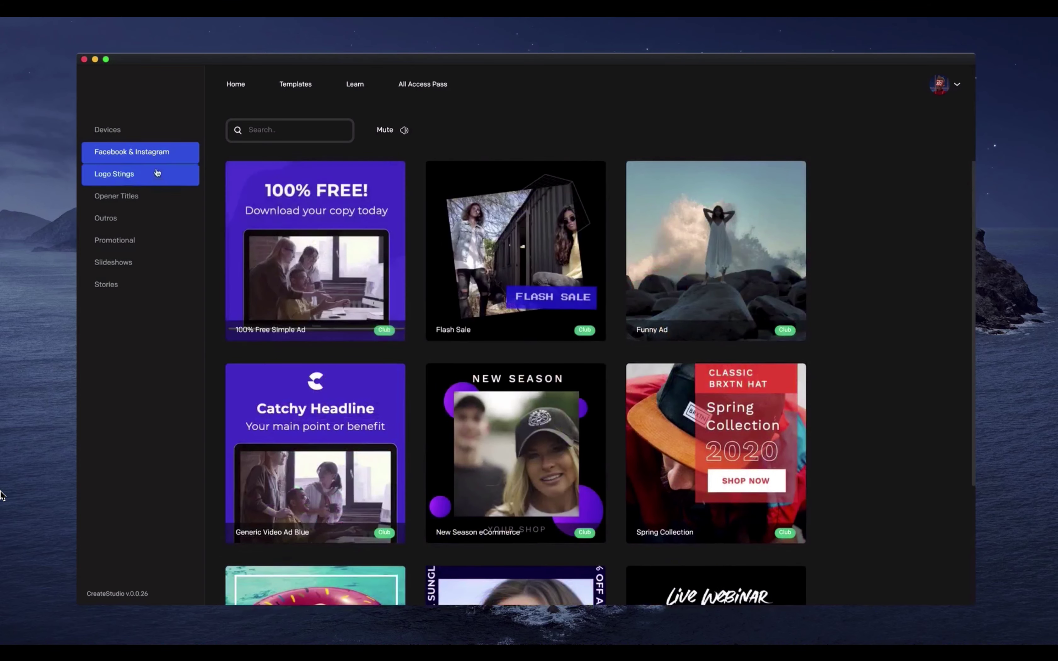
# Preview the 100% Free Simple Ad and Flash Sale templates, closing each preview without using the template.
pyautogui.click(295, 213)
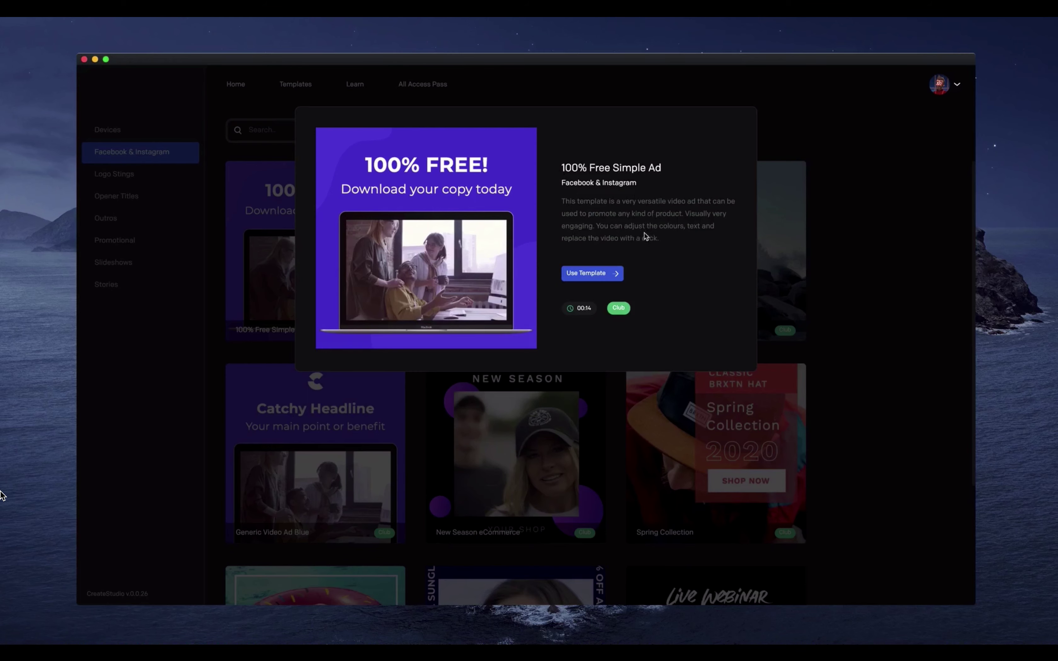
pyautogui.click(801, 278)
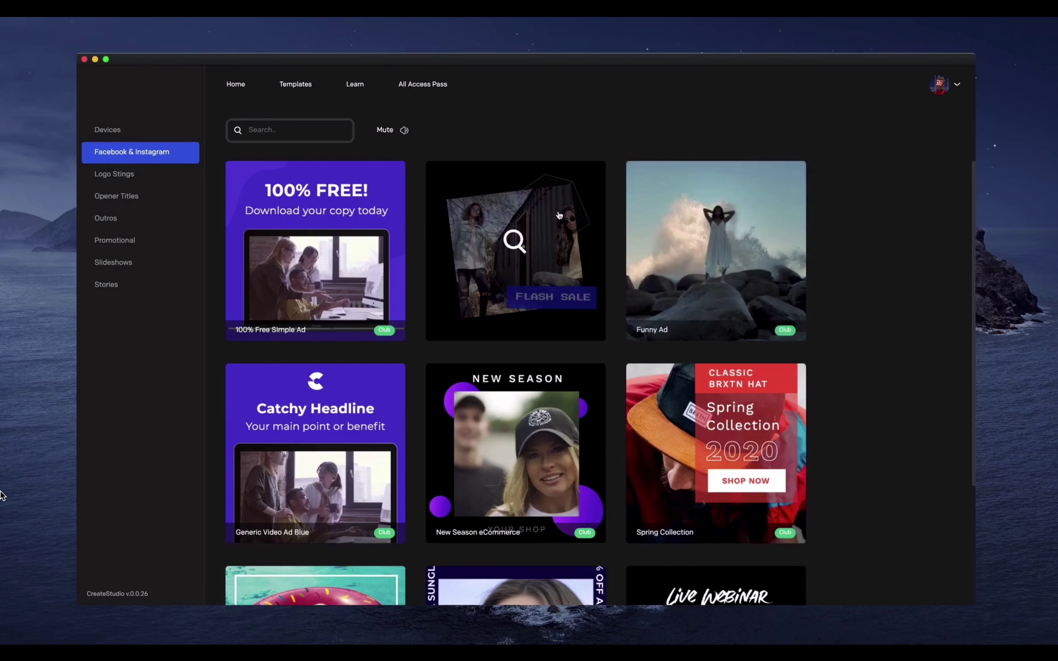
pyautogui.click(596, 206)
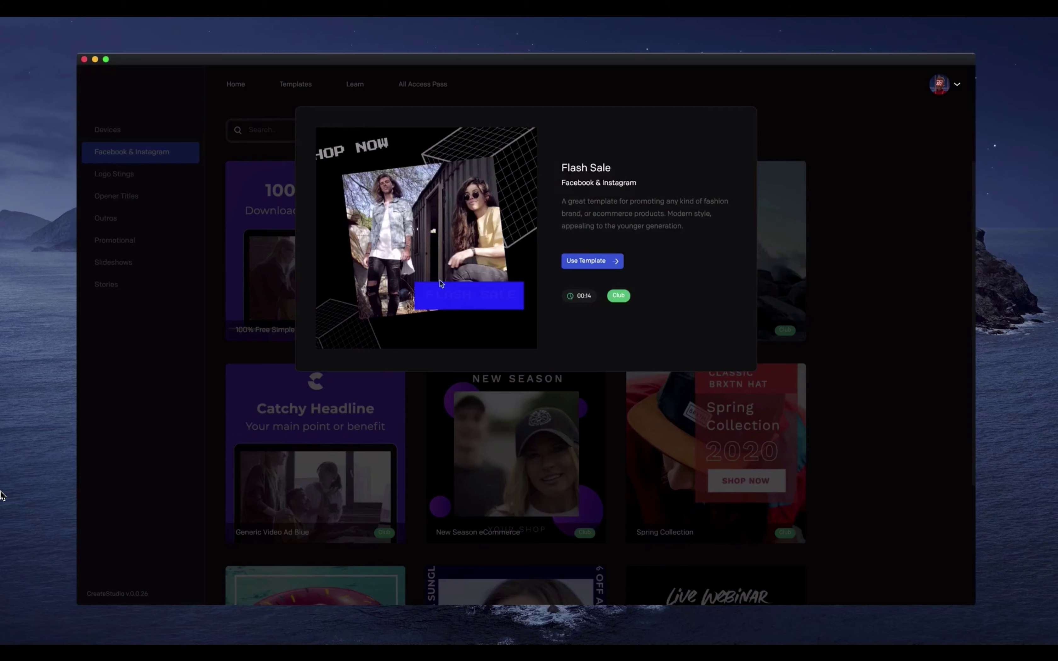
pyautogui.click(897, 318)
# Find the Webinar Registration template in the Facebook & Instagram category, preview it and close the preview.
pyautogui.scroll(-3, 714, 262)
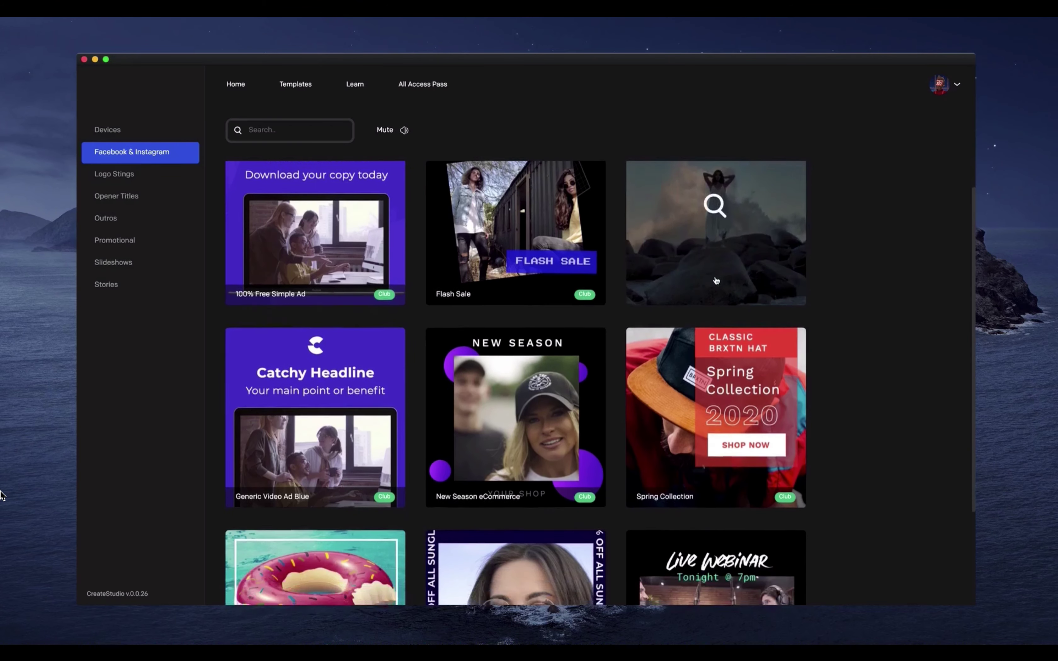
pyautogui.scroll(-2, 715, 280)
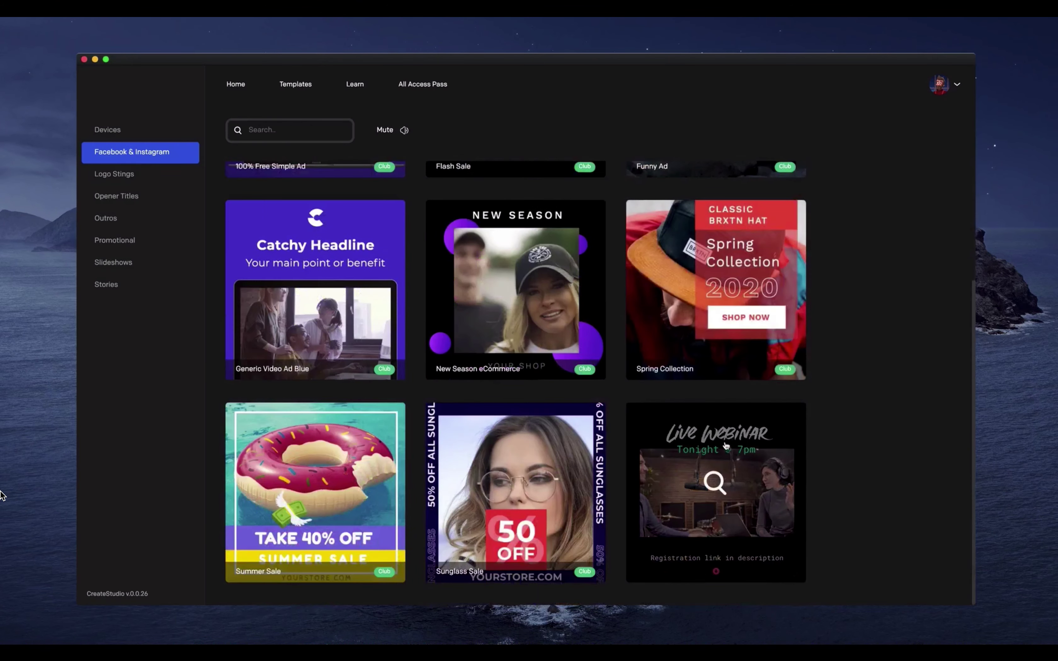
pyautogui.click(715, 481)
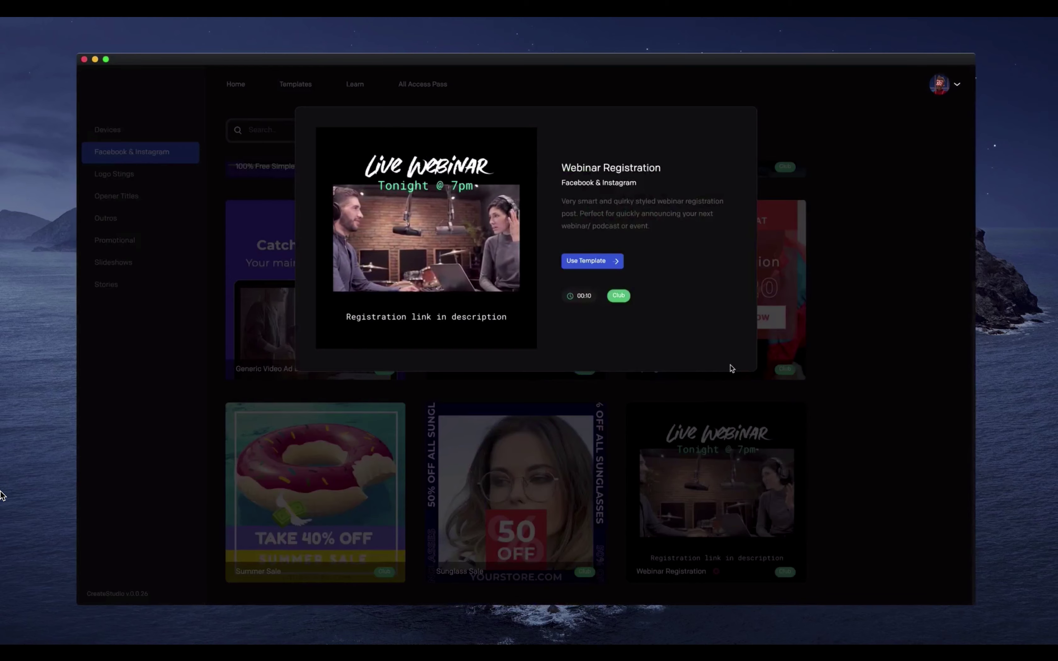
pyautogui.click(879, 372)
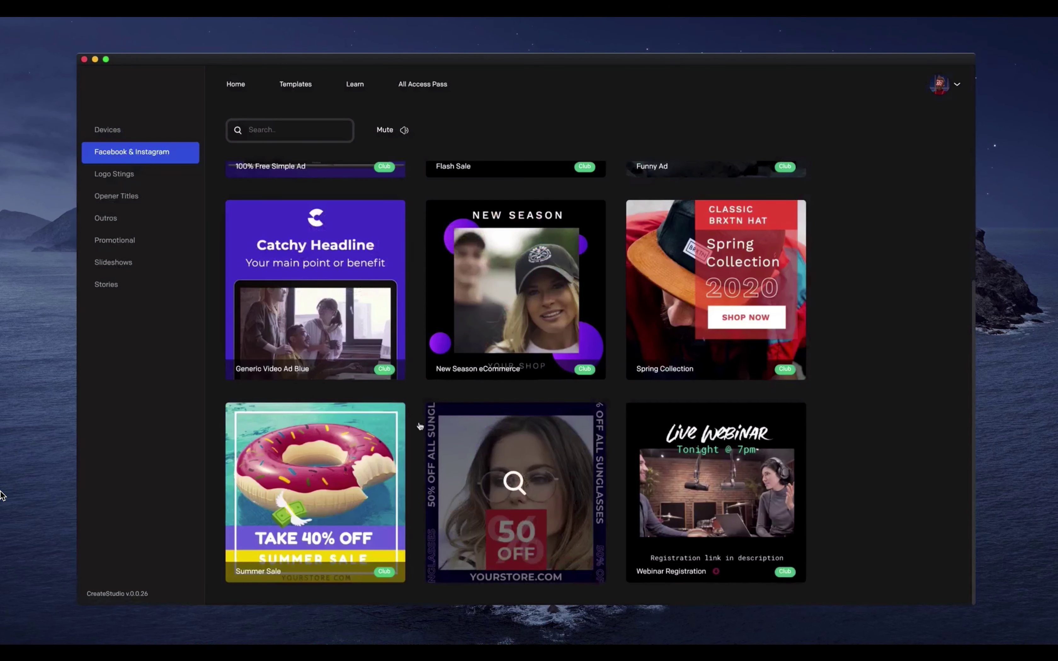
# Preview the Cartoon Explosion and Santa Christmas Intro templates in the Logo Stings category, closing each preview.
pyautogui.click(149, 177)
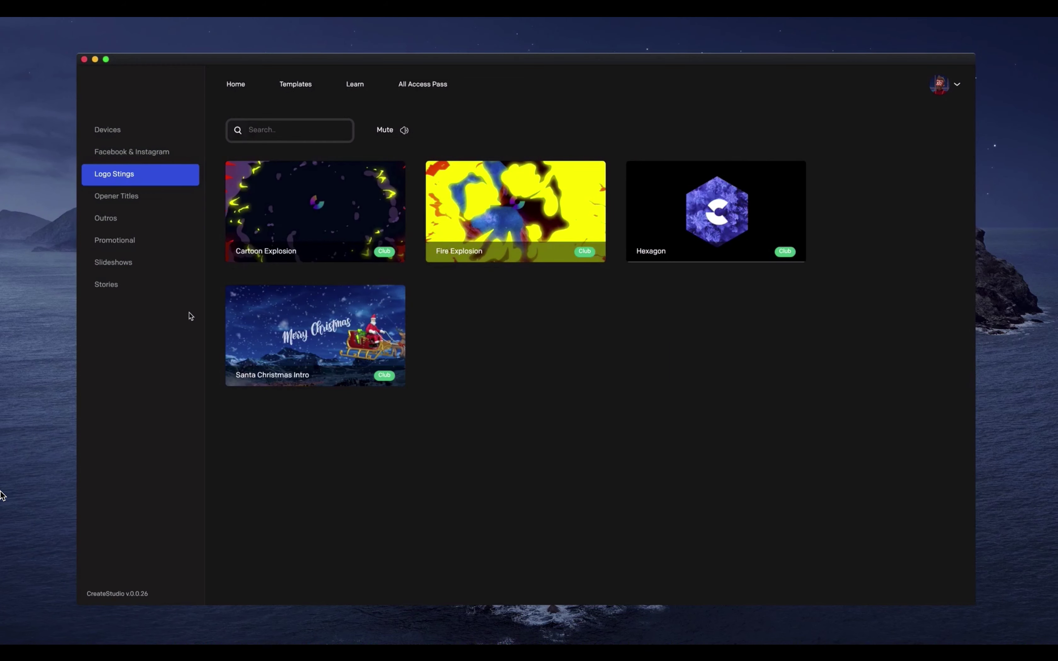
pyautogui.moveTo(335, 225)
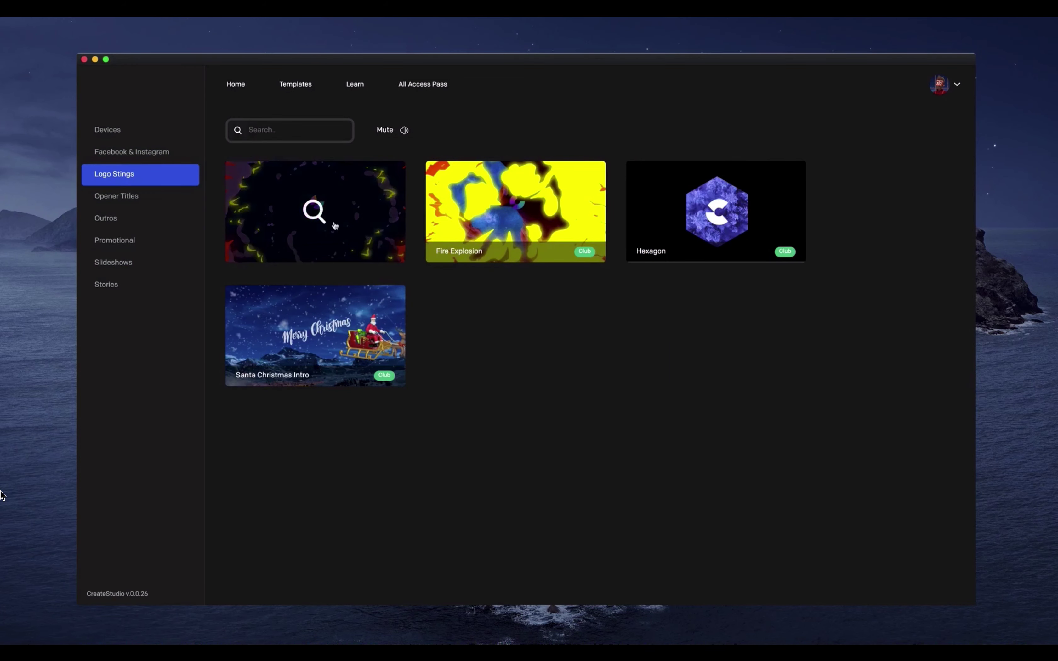
pyautogui.click(353, 200)
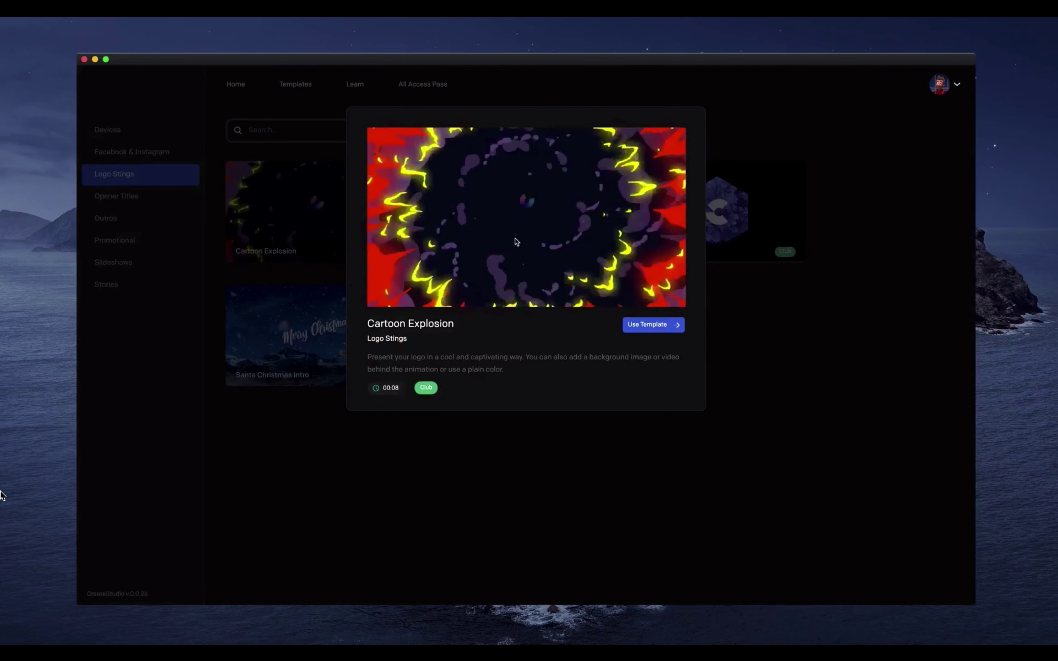
pyautogui.click(758, 352)
pyautogui.click(341, 306)
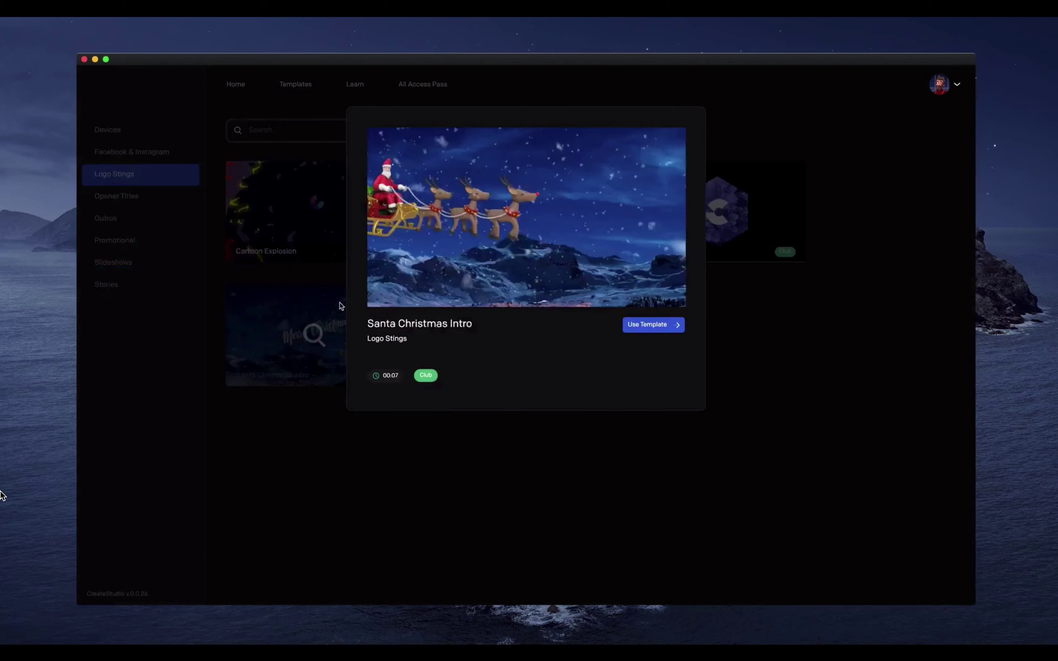
pyautogui.click(742, 365)
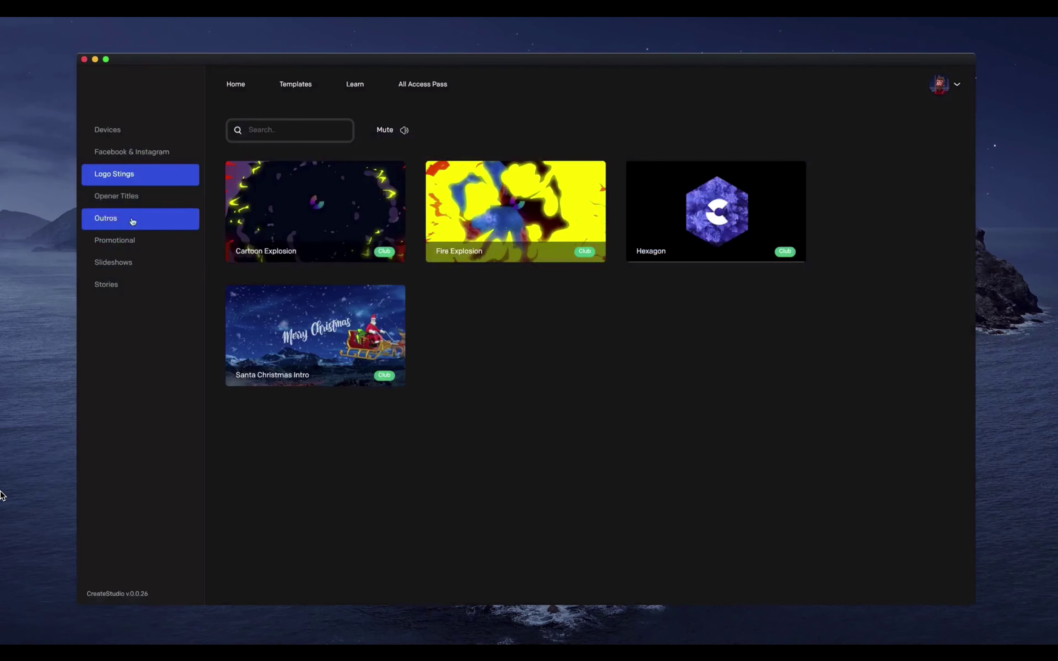
# Preview the Simple Clean Opener template in the Opener Titles category and close its preview.
pyautogui.click(126, 200)
pyautogui.click(382, 186)
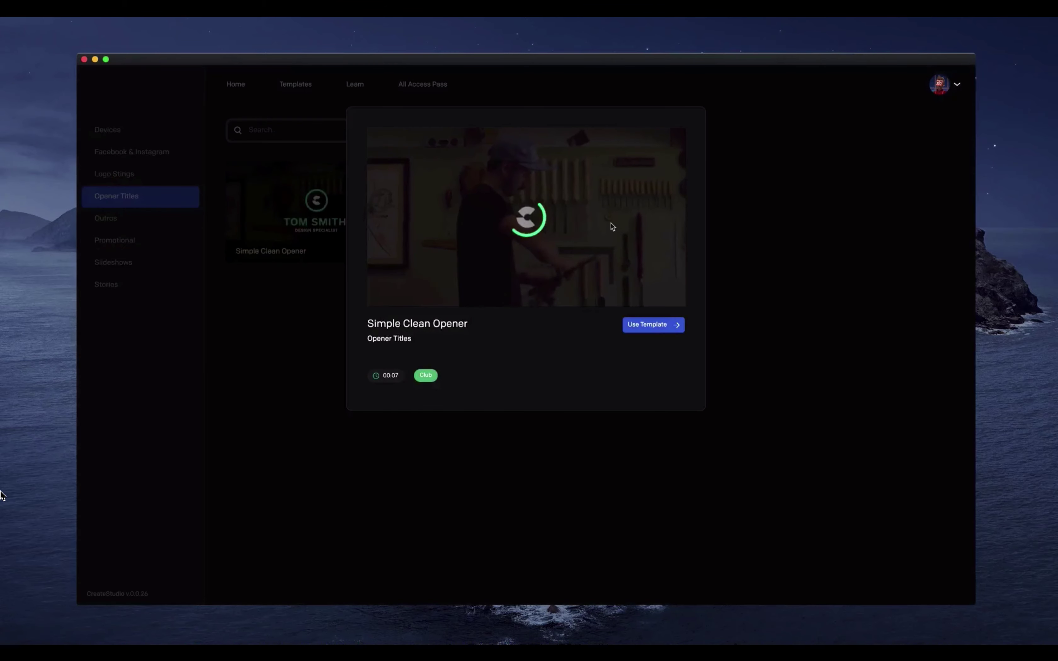
pyautogui.click(753, 262)
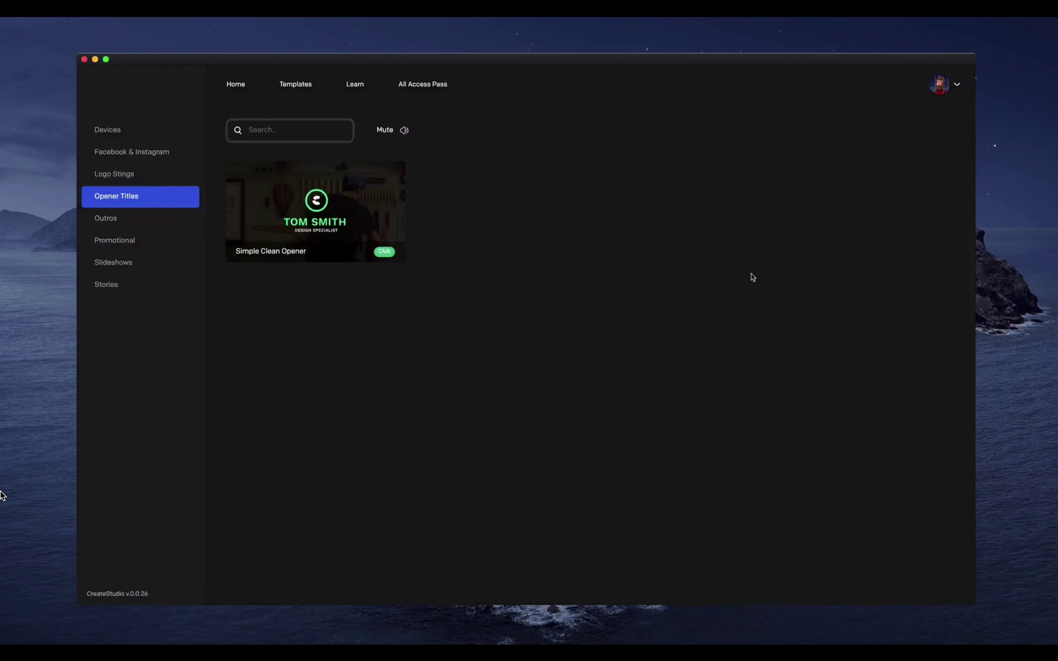
# Preview the Newsletter Sign Up and YouTube Frame templates in the Outros category, closing each preview.
pyautogui.click(113, 224)
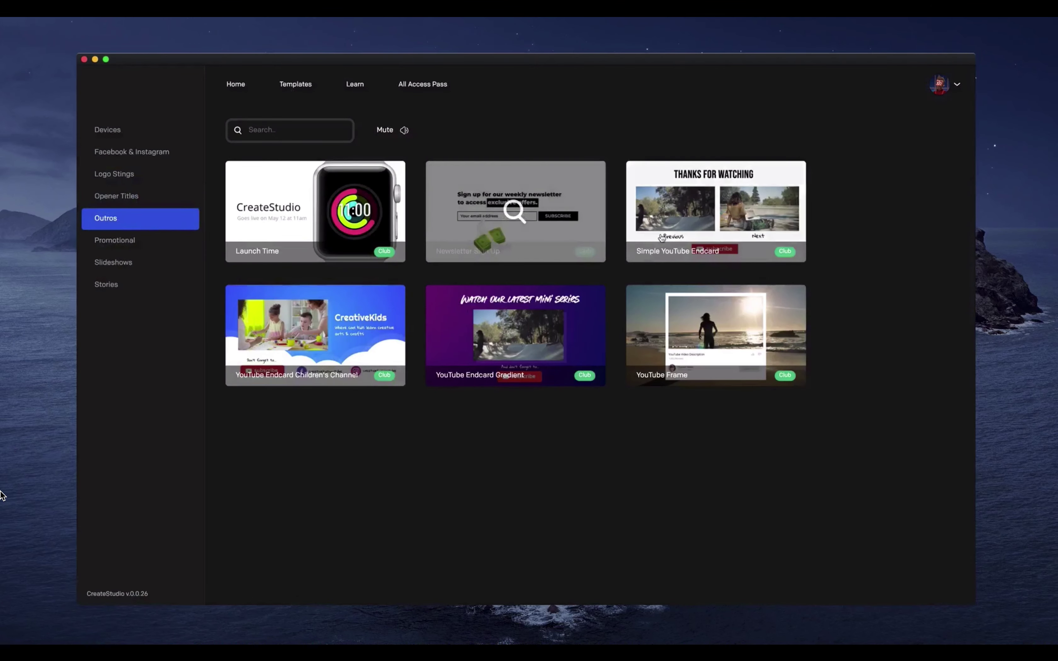
pyautogui.click(520, 217)
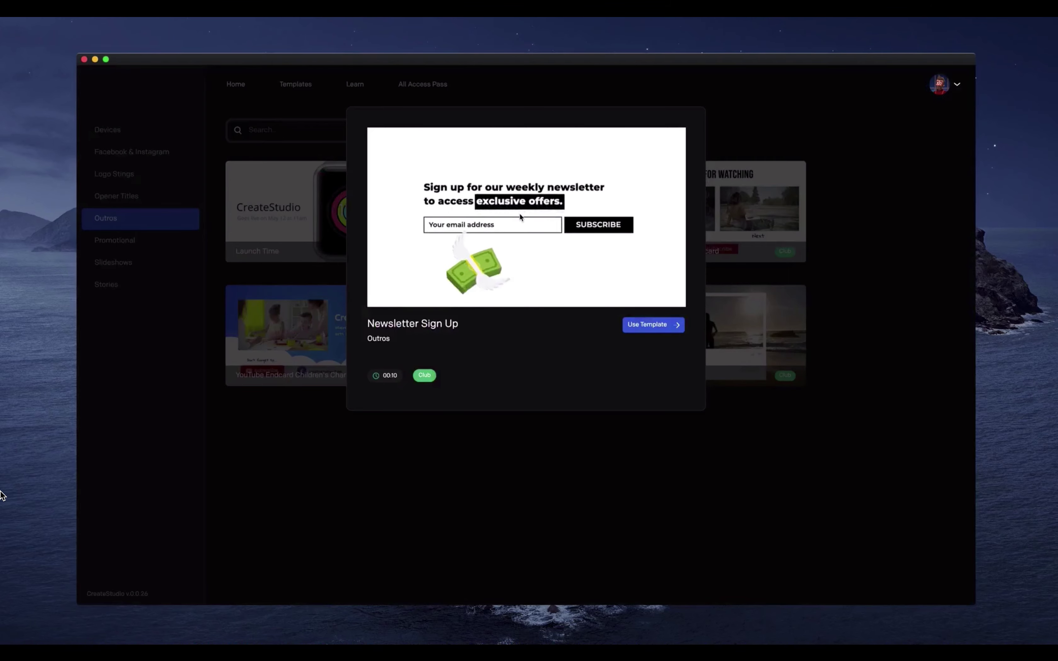
pyautogui.click(786, 275)
pyautogui.click(717, 339)
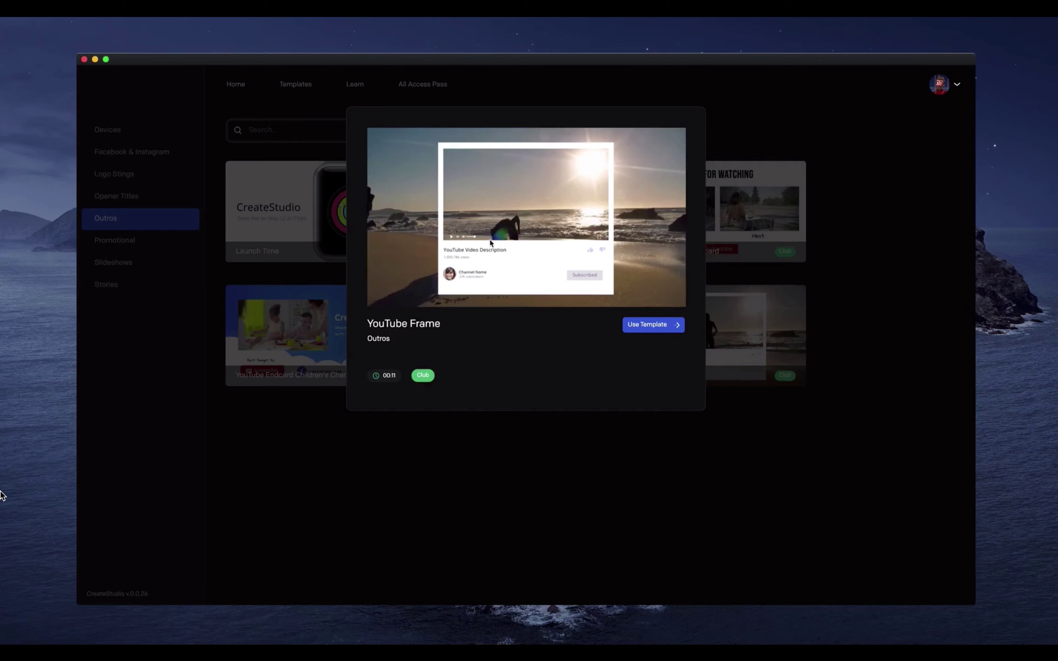
pyautogui.click(842, 360)
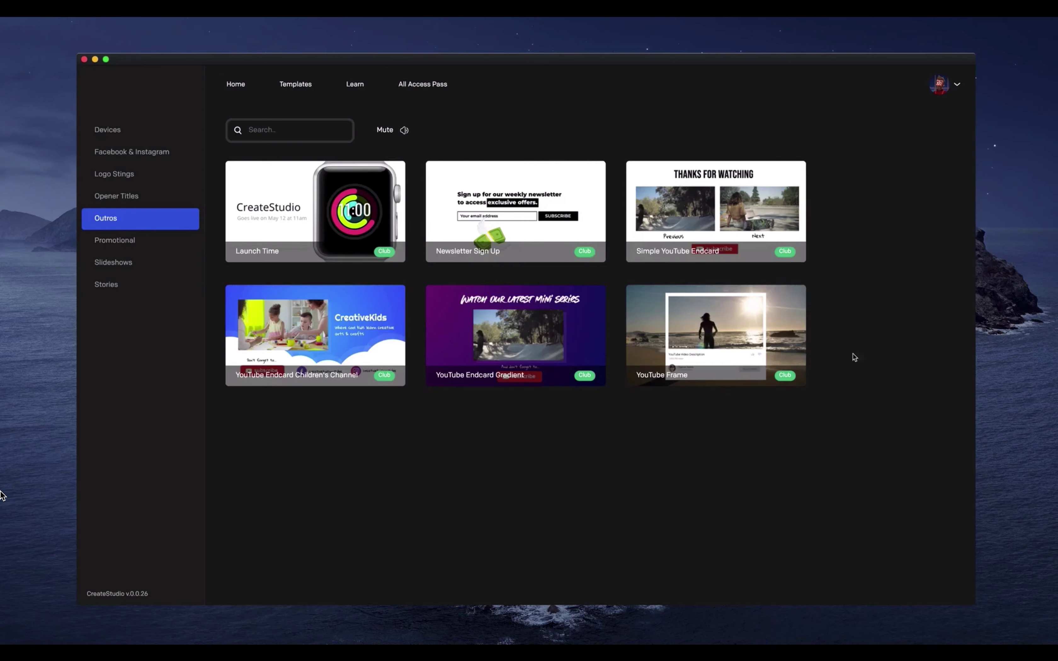
# Browse the Promotional, Slideshows and Stories template categories in turn.
pyautogui.click(162, 239)
pyautogui.click(158, 265)
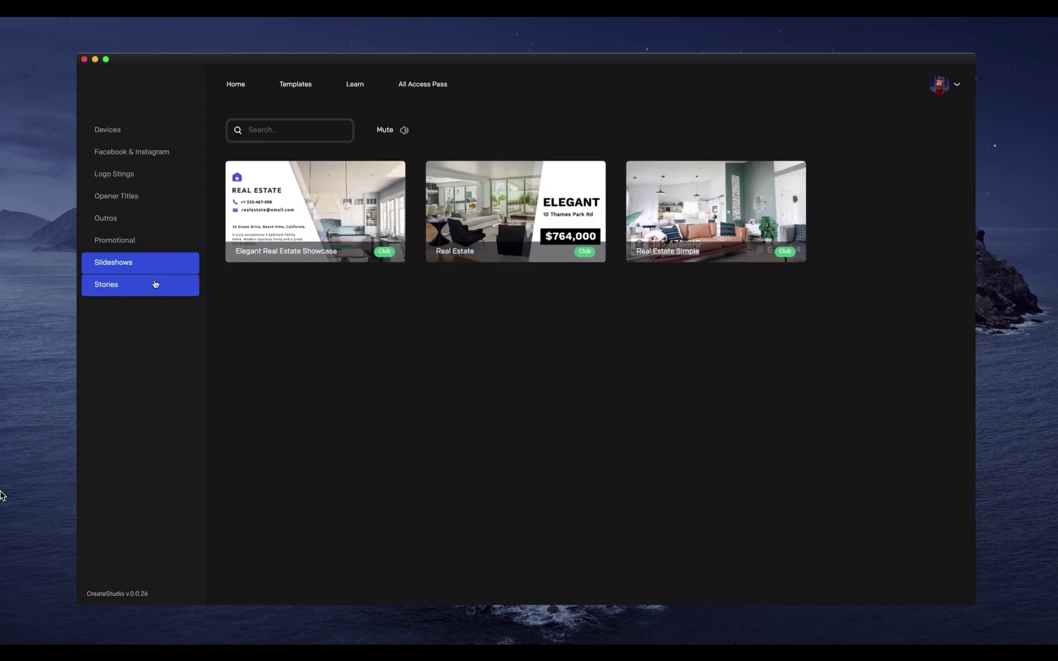
pyautogui.click(141, 291)
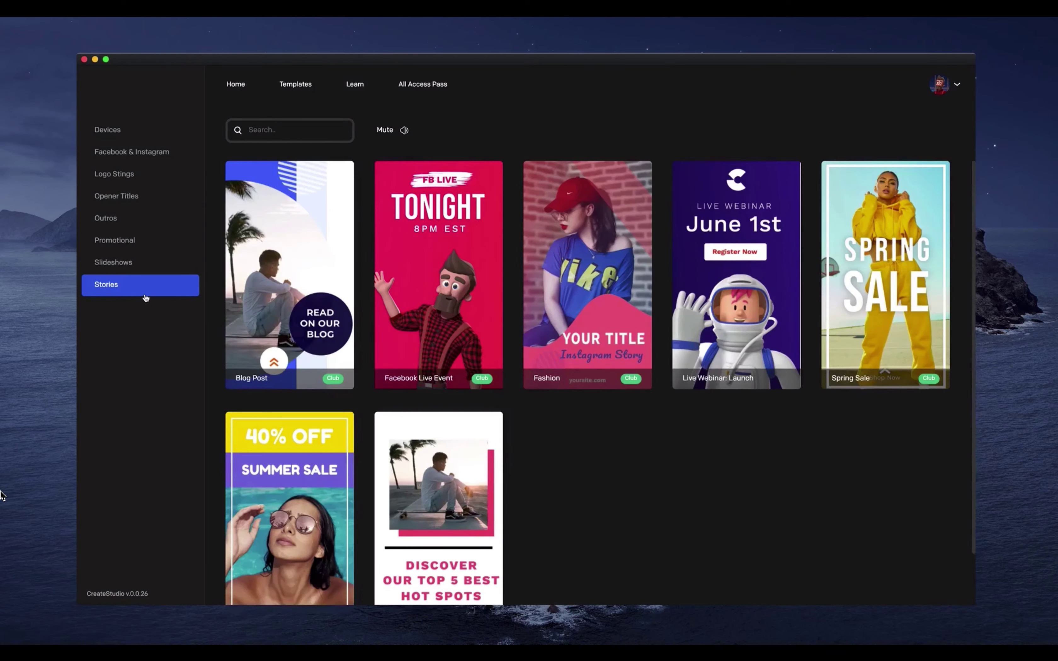
pyautogui.scroll(-2, 523, 476)
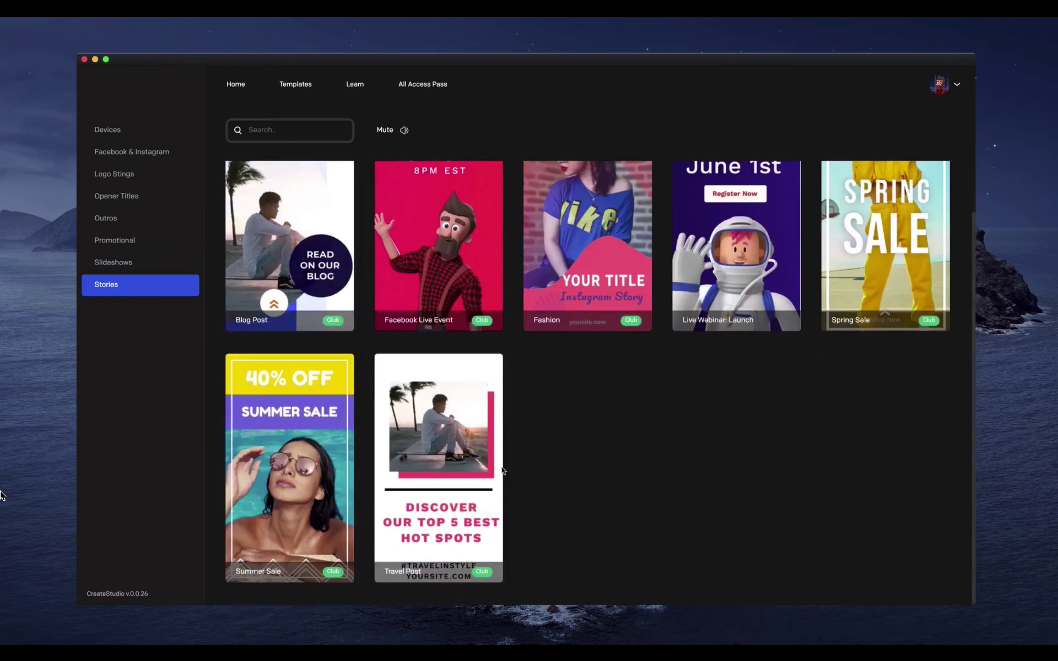
# Preview the Live Webinar: Launch Announcement and Travel Post story templates, closing each preview.
pyautogui.click(739, 276)
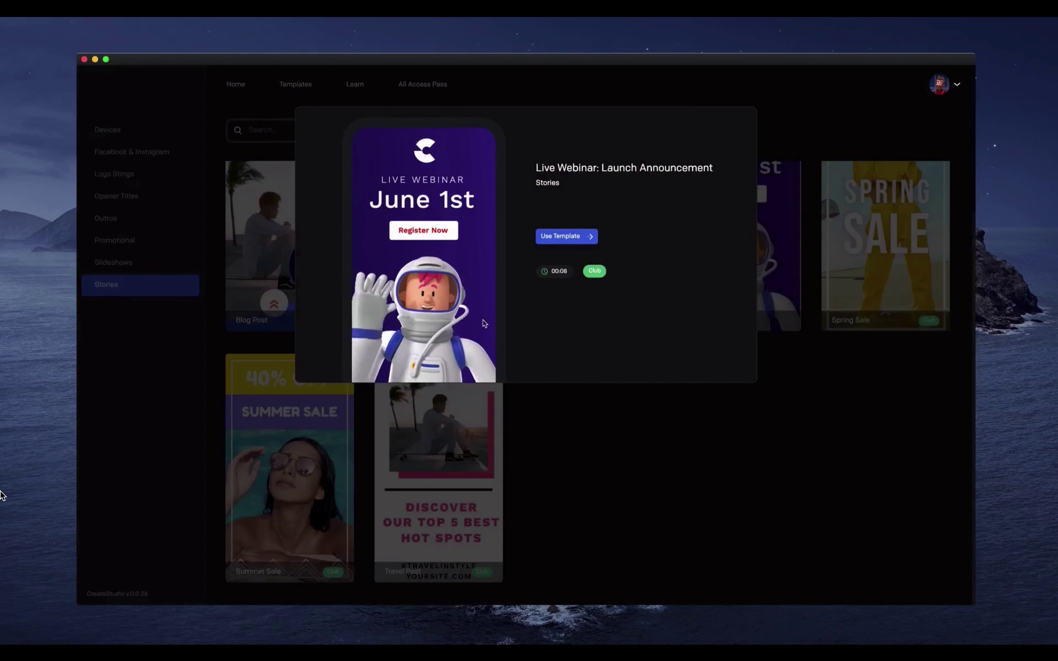
pyautogui.click(521, 457)
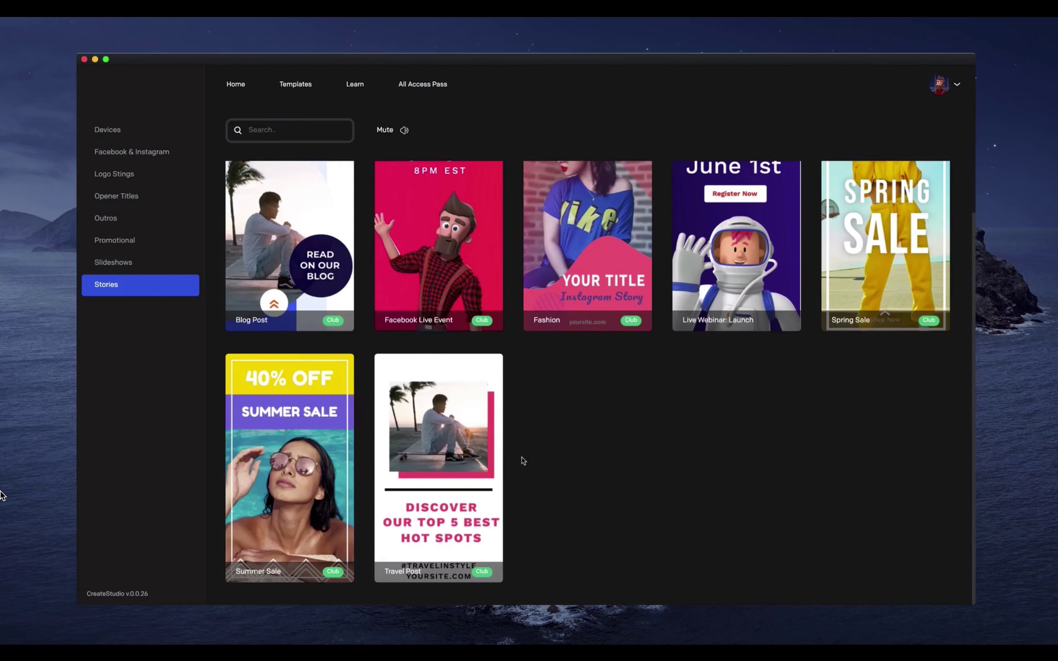
pyautogui.click(495, 449)
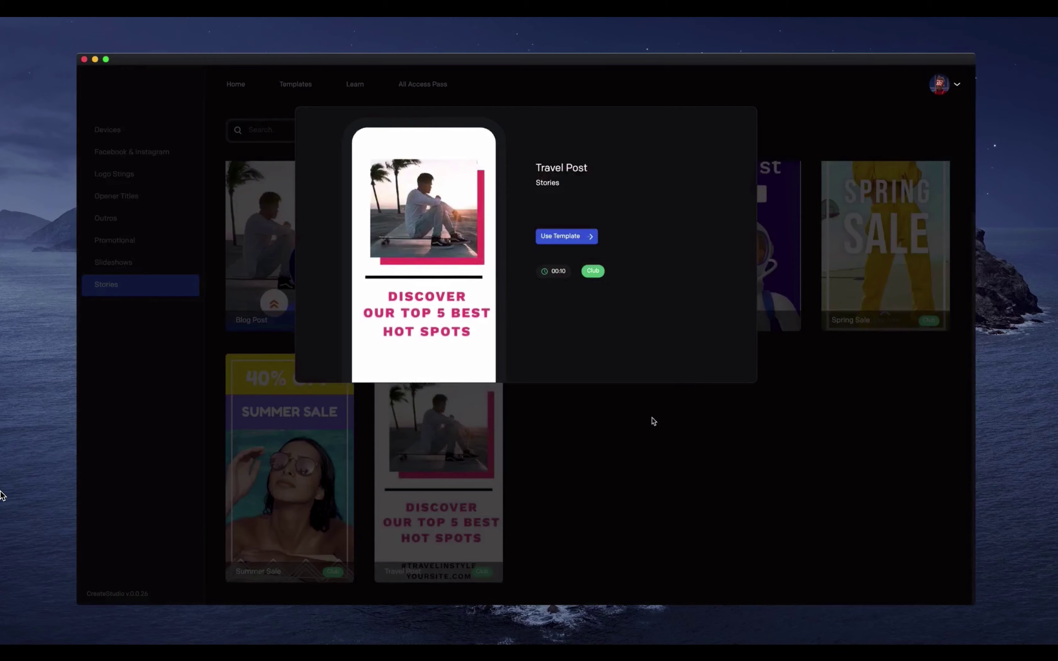
pyautogui.click(653, 421)
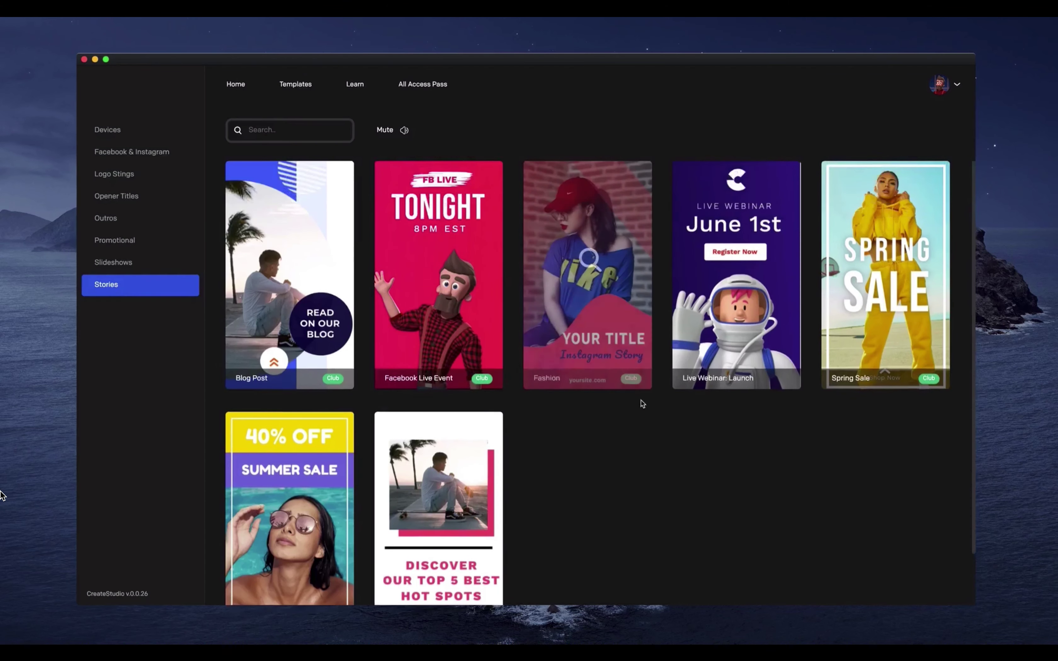
# Create a project from the Facebook Live Event template in the Stories category.
pyautogui.click(485, 259)
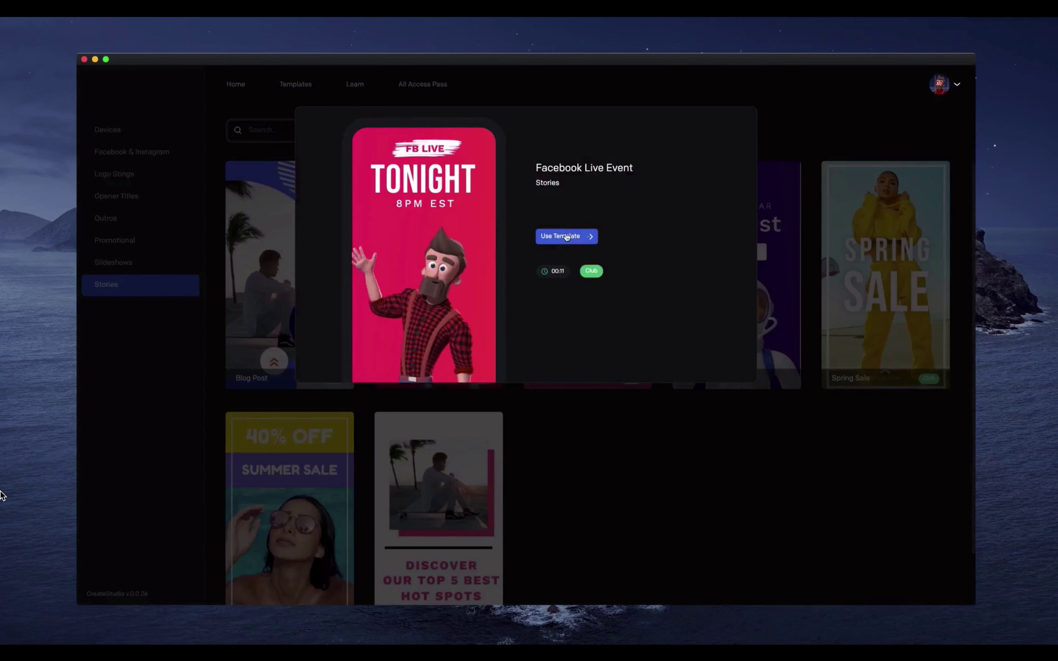
pyautogui.click(567, 236)
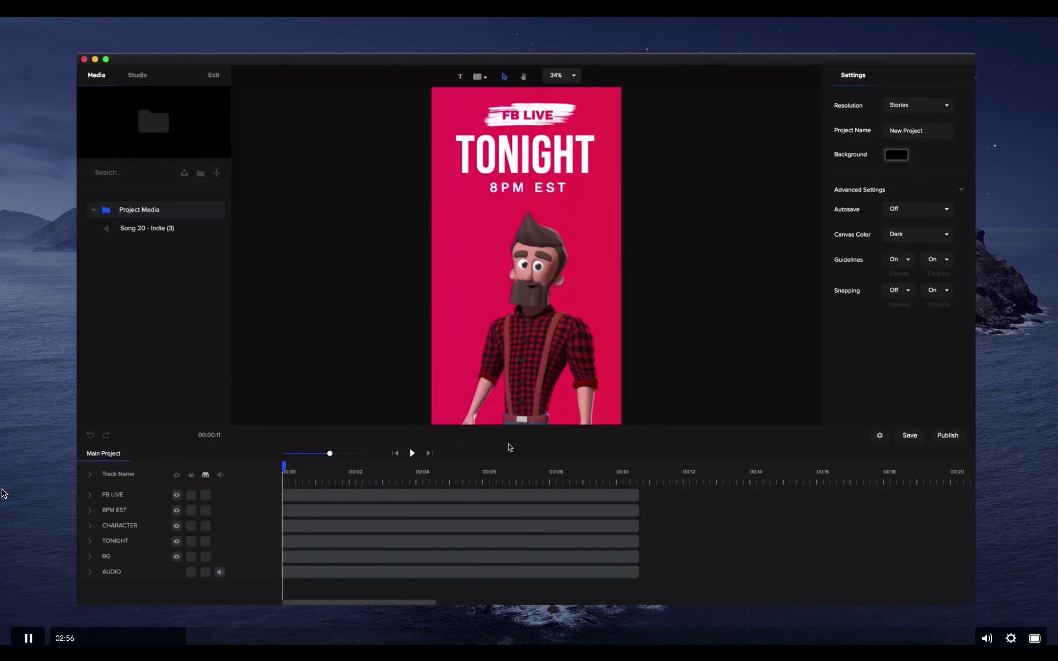
# Fit the story canvas in view and play the animation from the start, pausing at about 2 seconds.
pyautogui.scroll(-2, 517, 408)
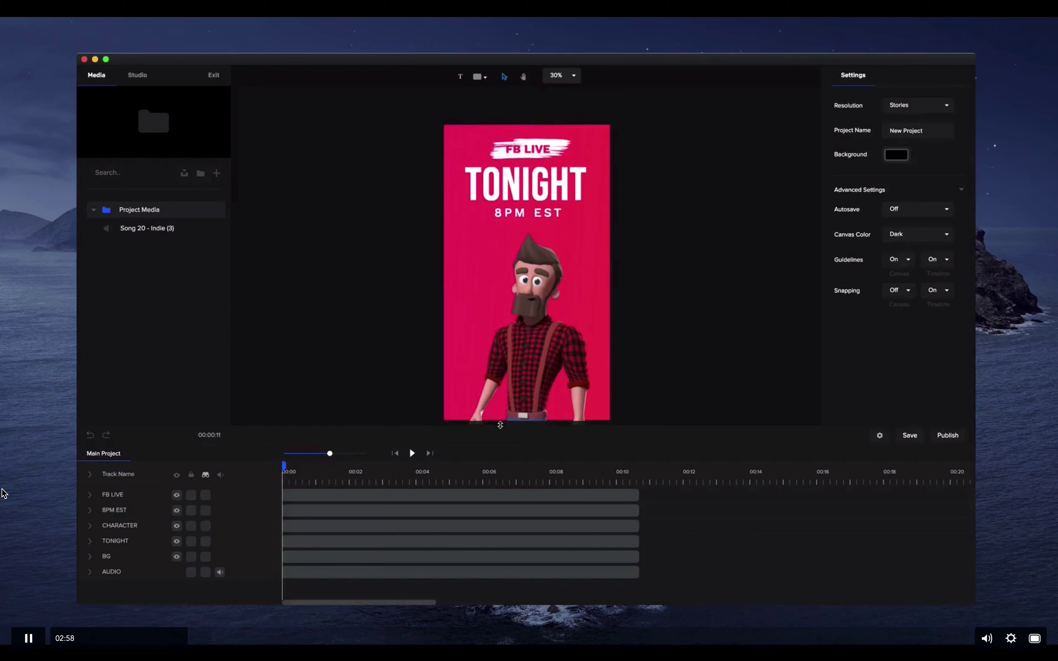
pyautogui.click(413, 453)
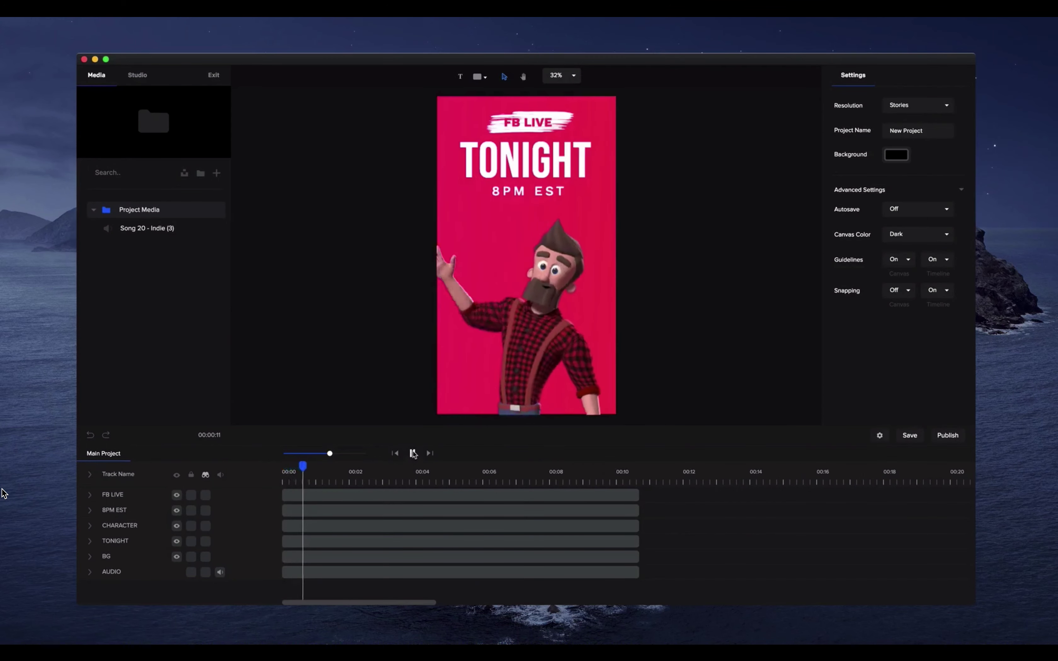
pyautogui.click(412, 453)
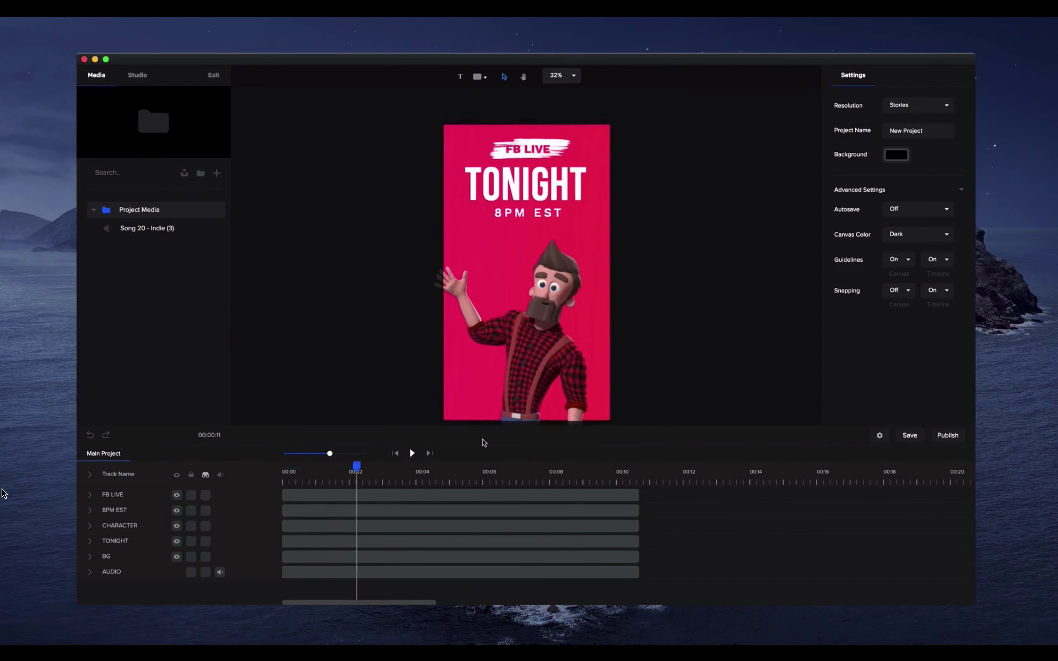
# Replace the FB LIVE text with "LIVE EVENT" and scale it down to 61, centred on the white brush stroke.
pyautogui.click(533, 154)
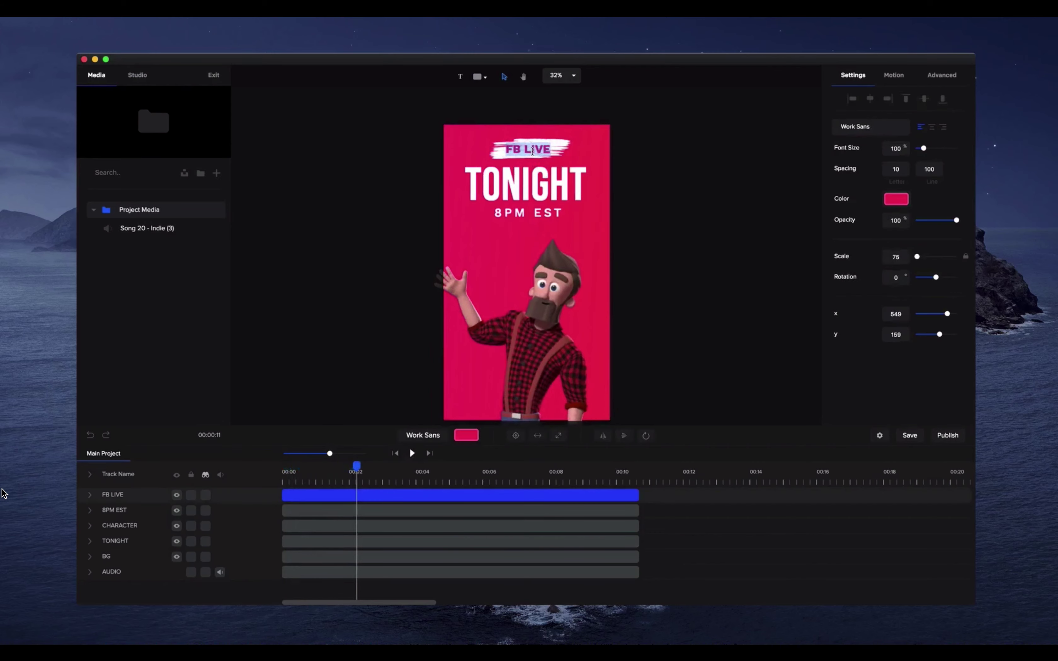
pyautogui.write('LIVE EVENT')
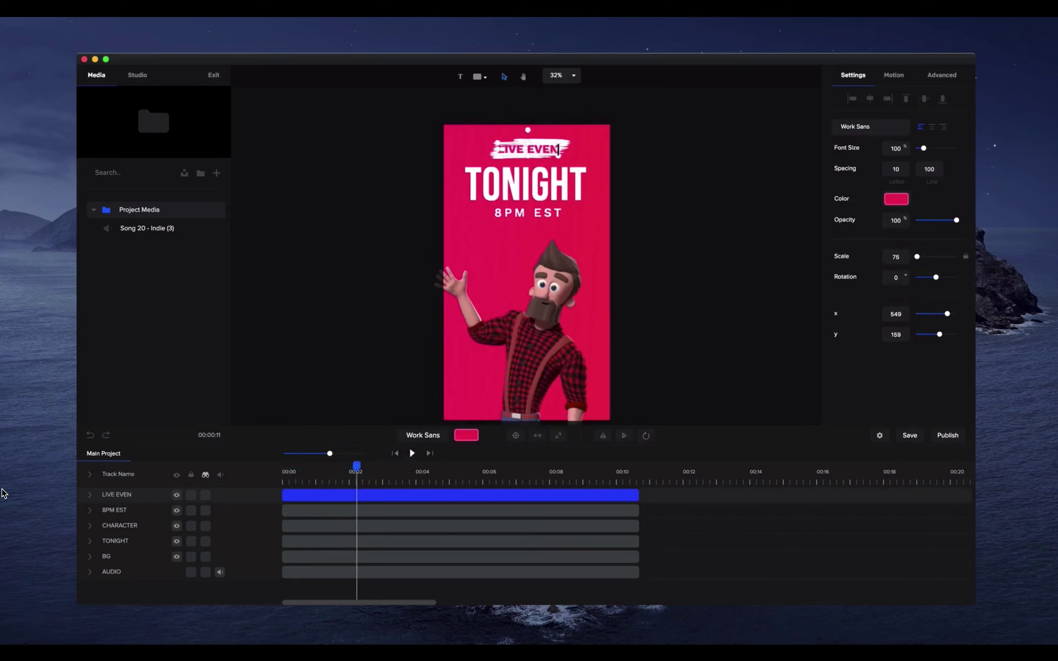
pyautogui.click(699, 157)
pyautogui.scroll(5, 549, 157)
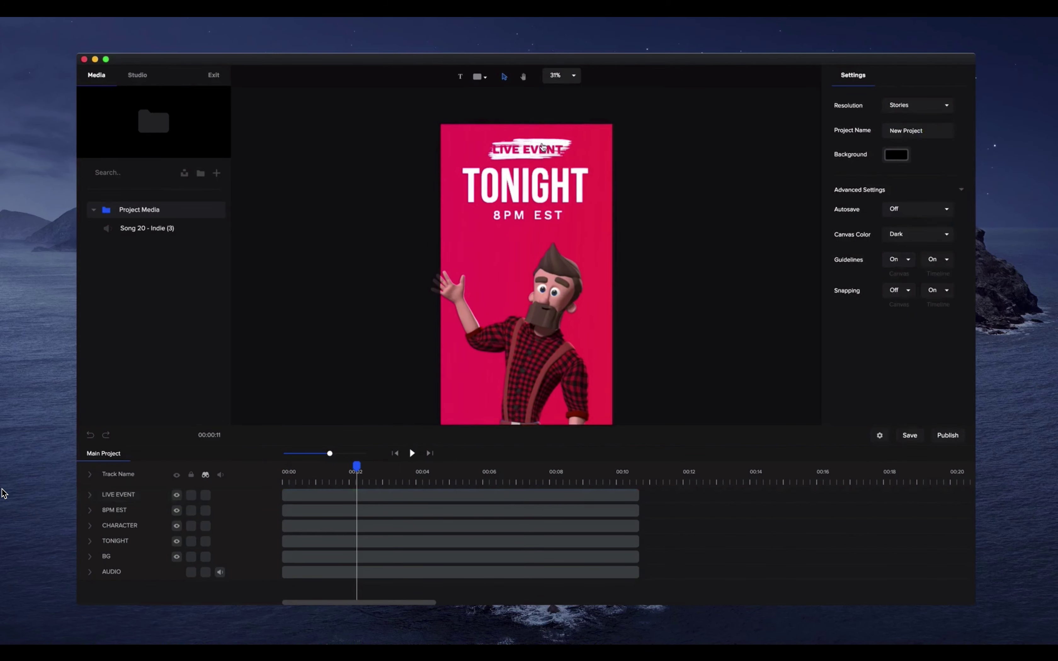
pyautogui.click(550, 158)
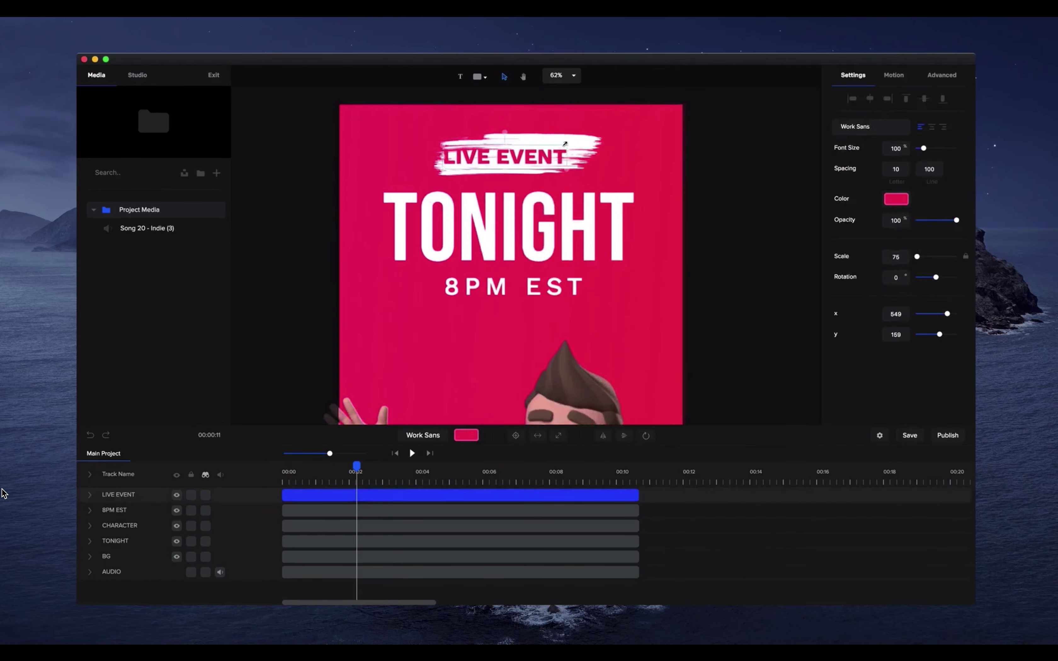
pyautogui.moveTo(553, 153); pyautogui.dragTo(553, 156)
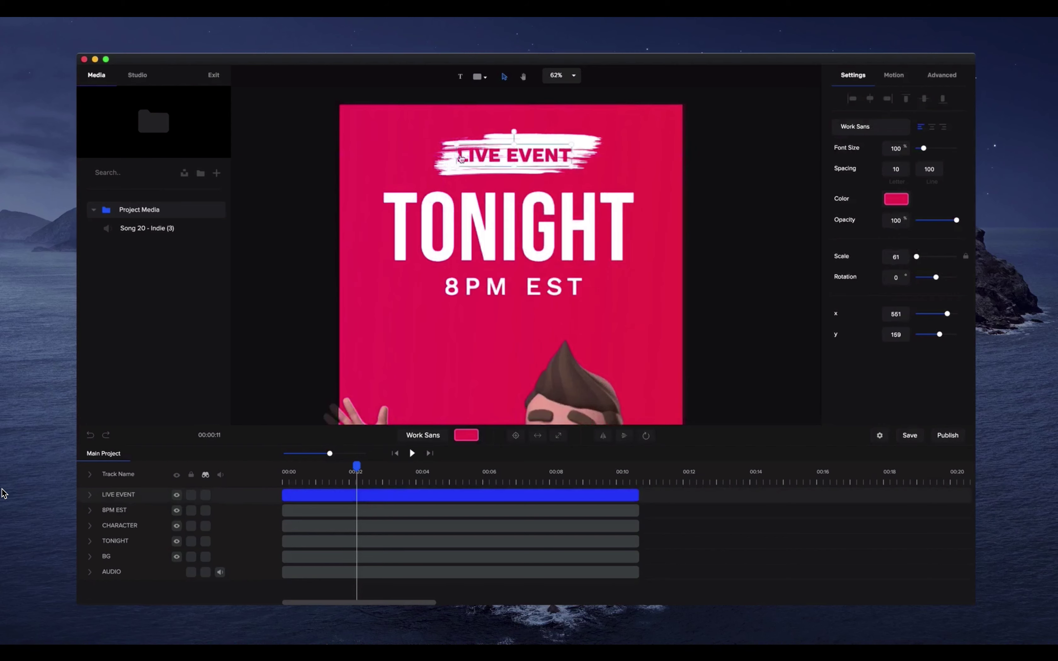
# Change the LIVE EVENT text's font to Fredoka One.
pyautogui.click(877, 128)
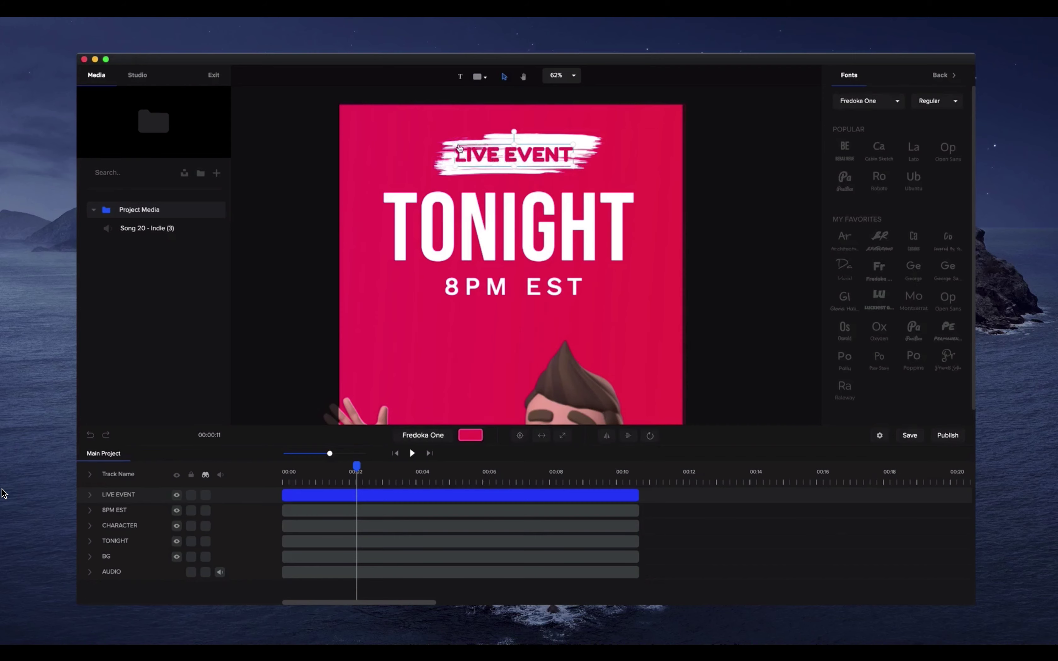
pyautogui.scroll(3, 459, 148)
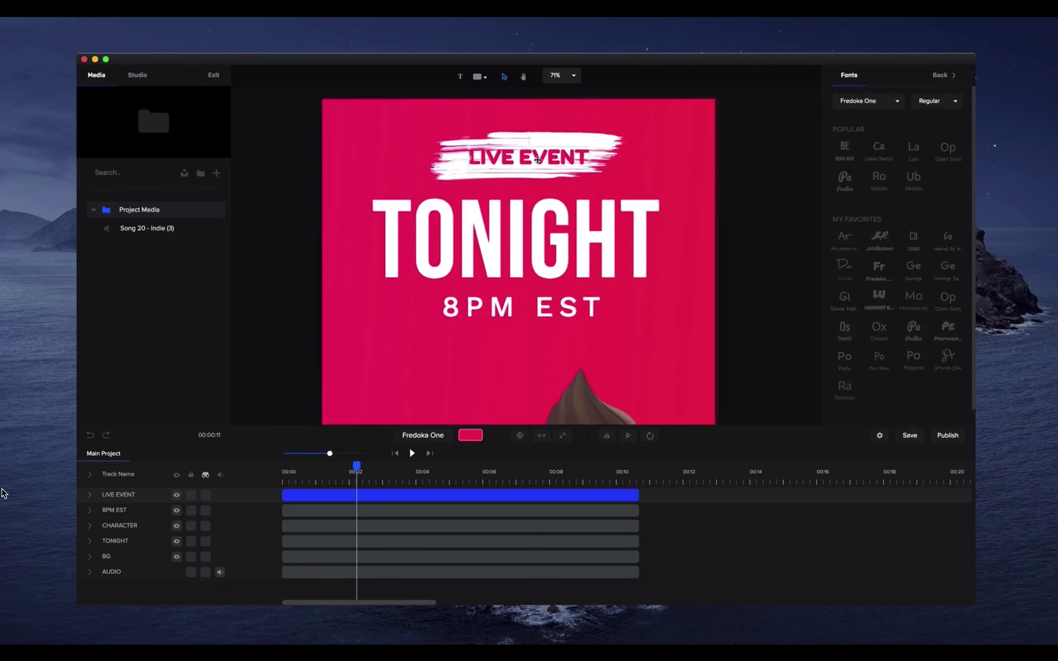
pyautogui.scroll(-2, 585, 155)
# Examine the settings of the background, the TONIGHT and 8PM EST texts, and the character by selecting them in turn.
pyautogui.click(589, 154)
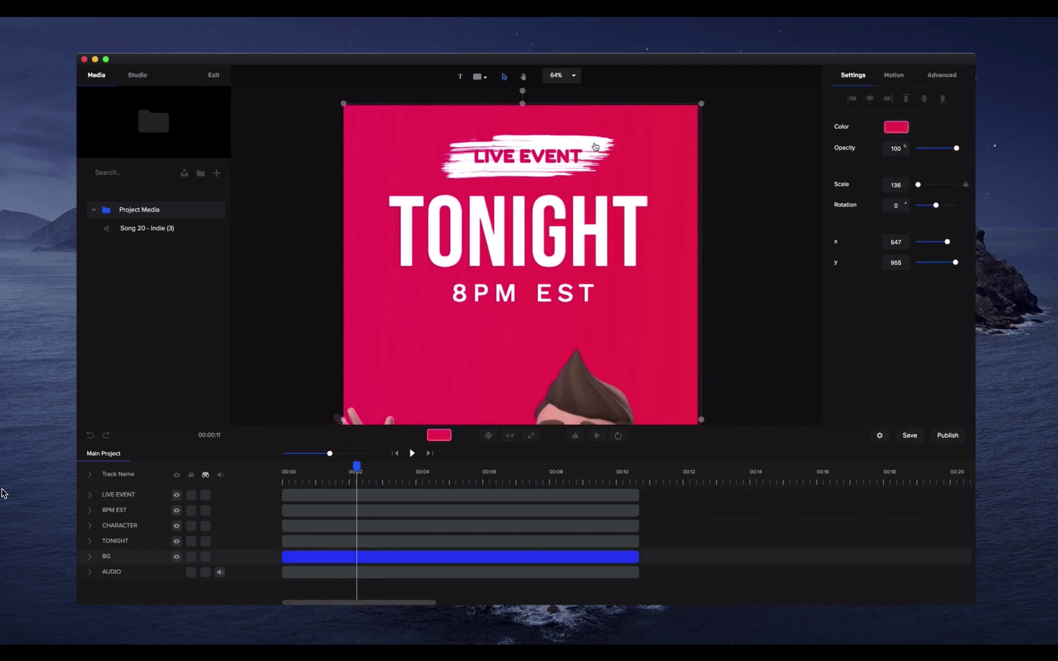
pyautogui.scroll(-8, 635, 174)
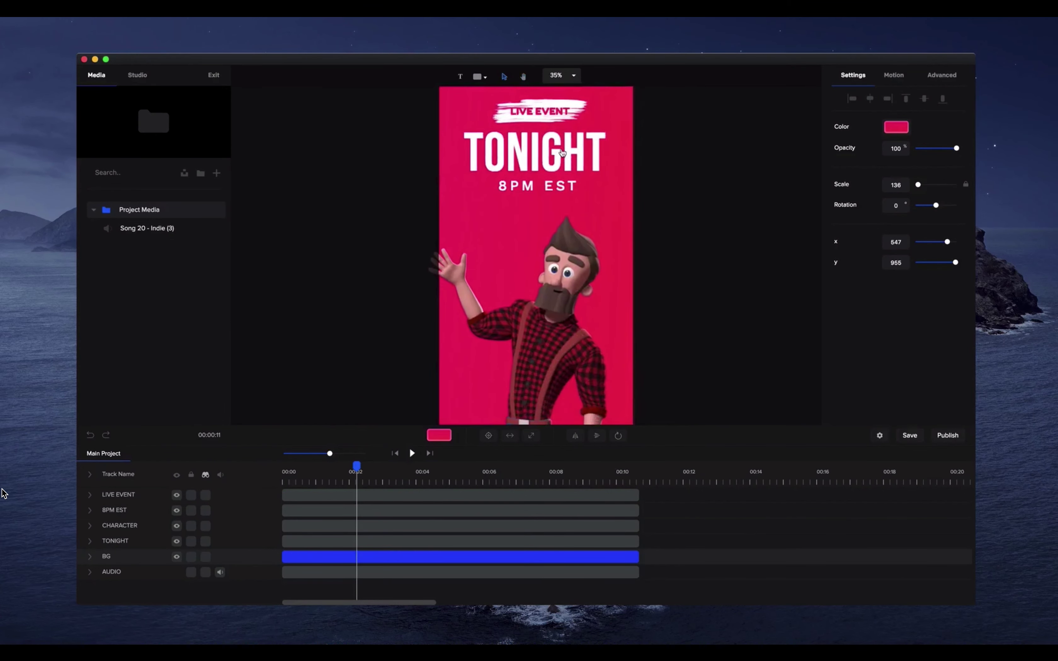
pyautogui.click(562, 154)
pyautogui.click(568, 188)
pyautogui.click(586, 251)
pyautogui.scroll(-3, 663, 231)
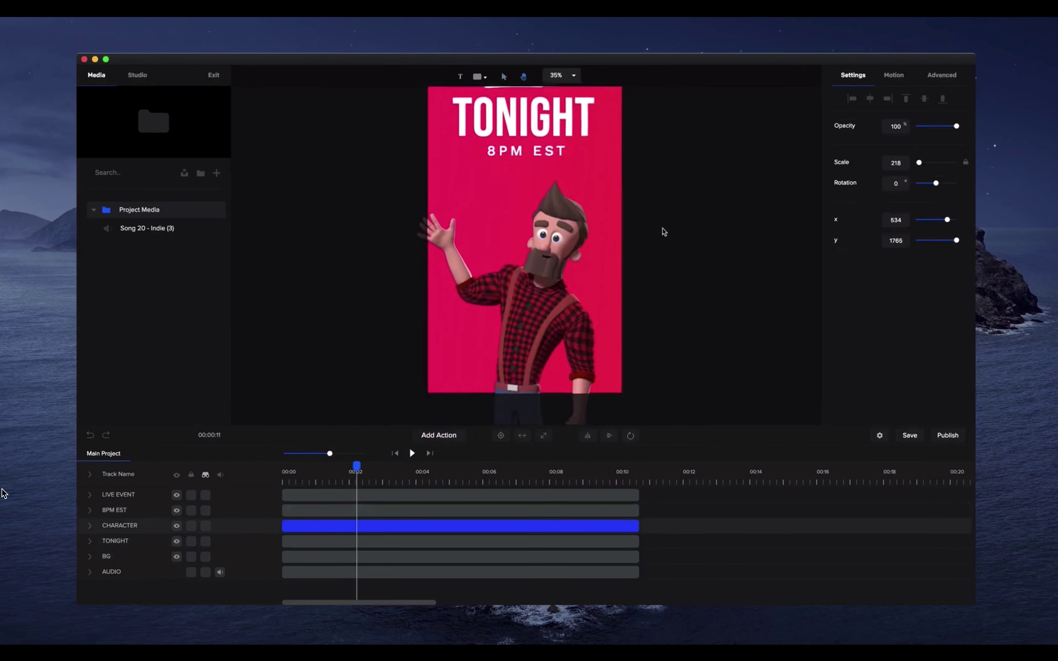
pyautogui.click(502, 208)
pyautogui.click(518, 328)
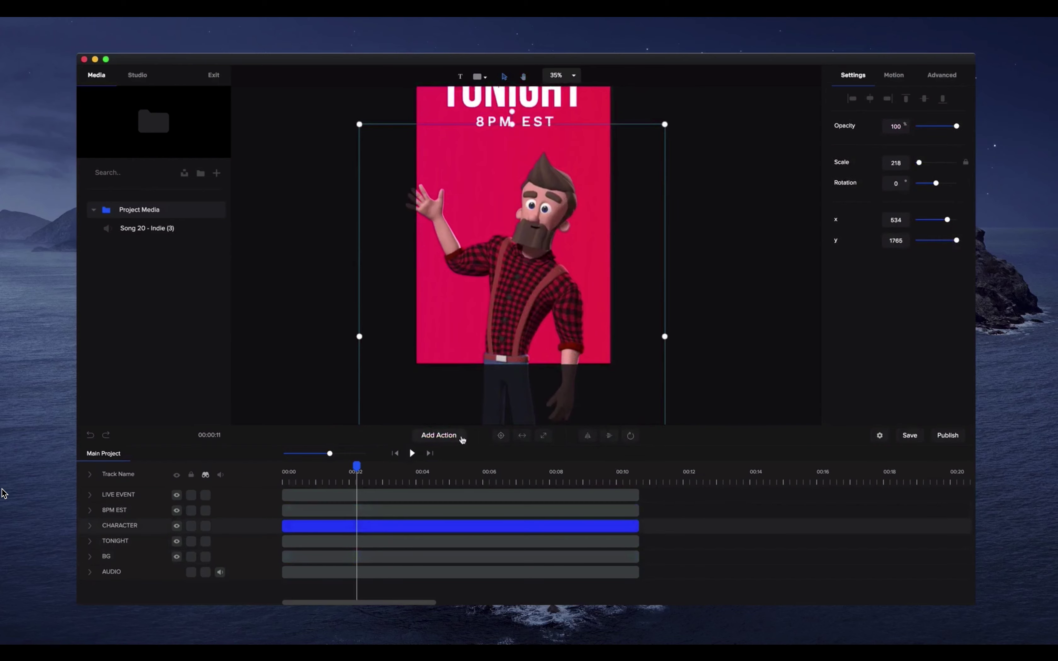
# Expand the character track and change its Thumbs Up action to Selfie.
pyautogui.click(91, 526)
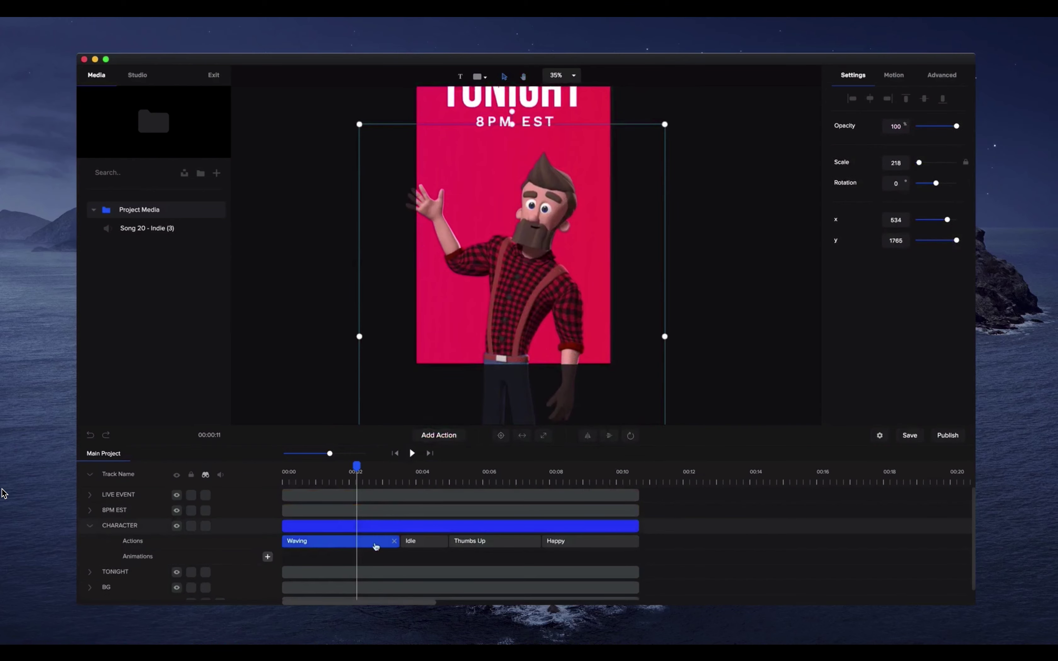
pyautogui.click(367, 545)
pyautogui.click(476, 434)
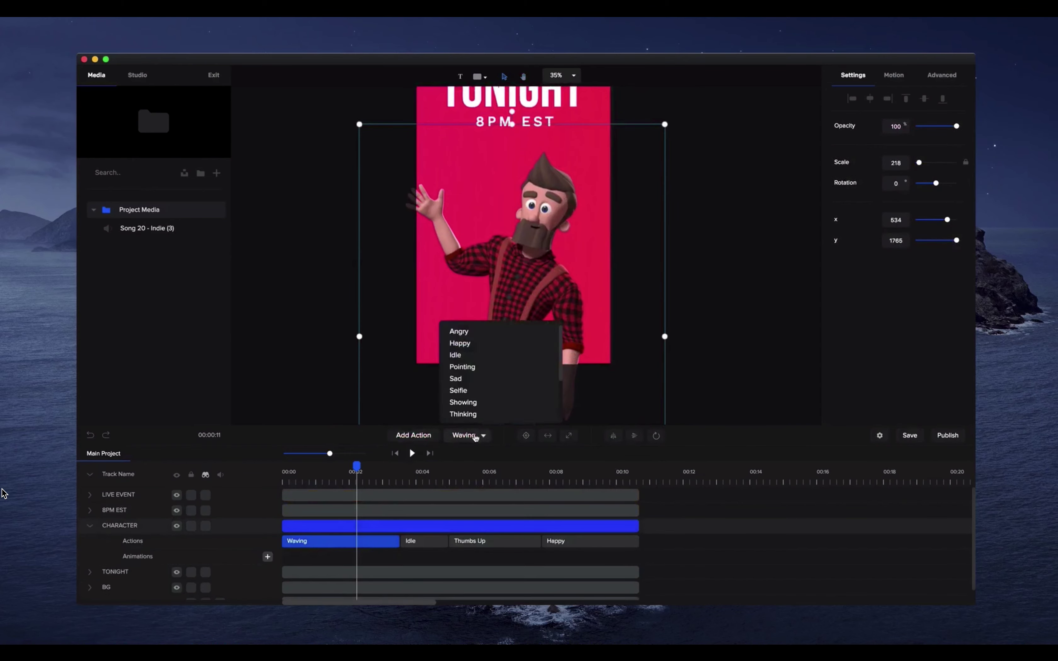
pyautogui.click(423, 542)
pyautogui.click(474, 545)
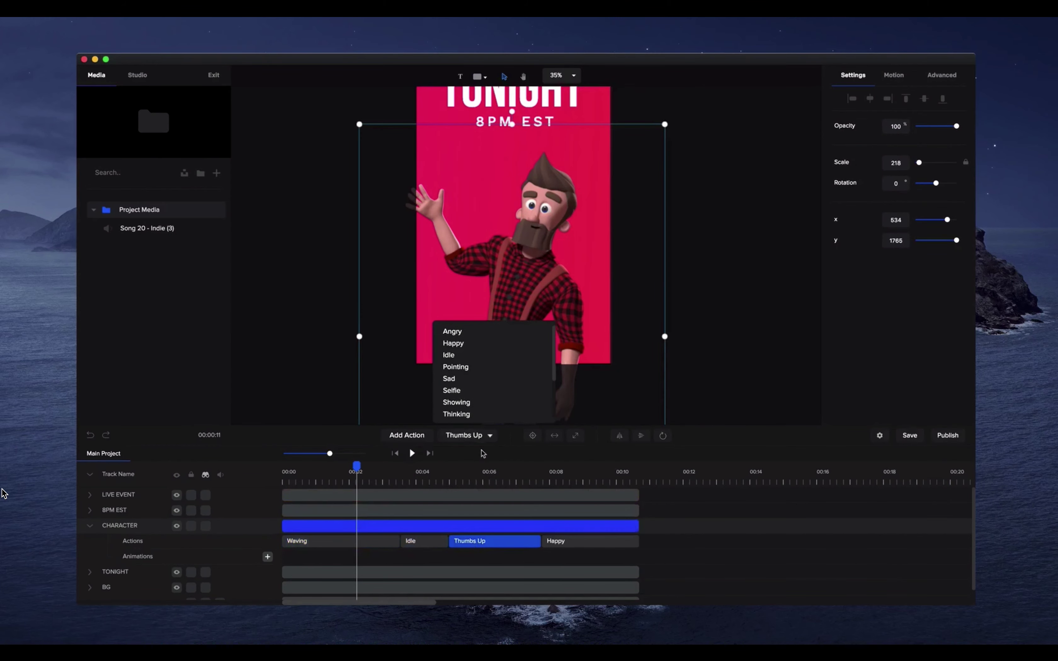
pyautogui.scroll(-1, 481, 392)
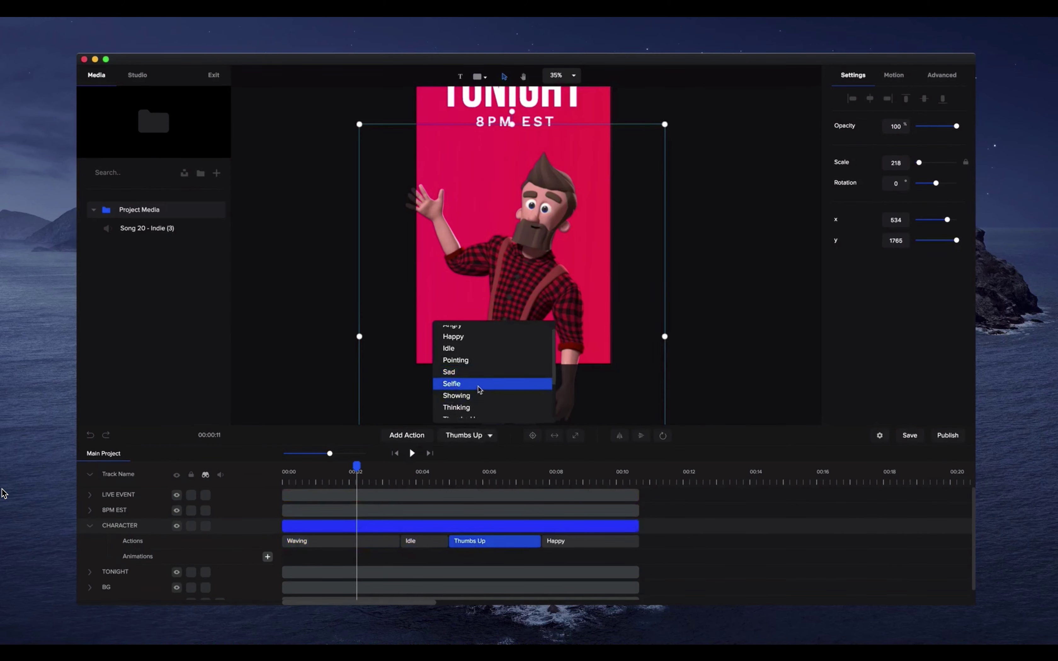
pyautogui.click(478, 385)
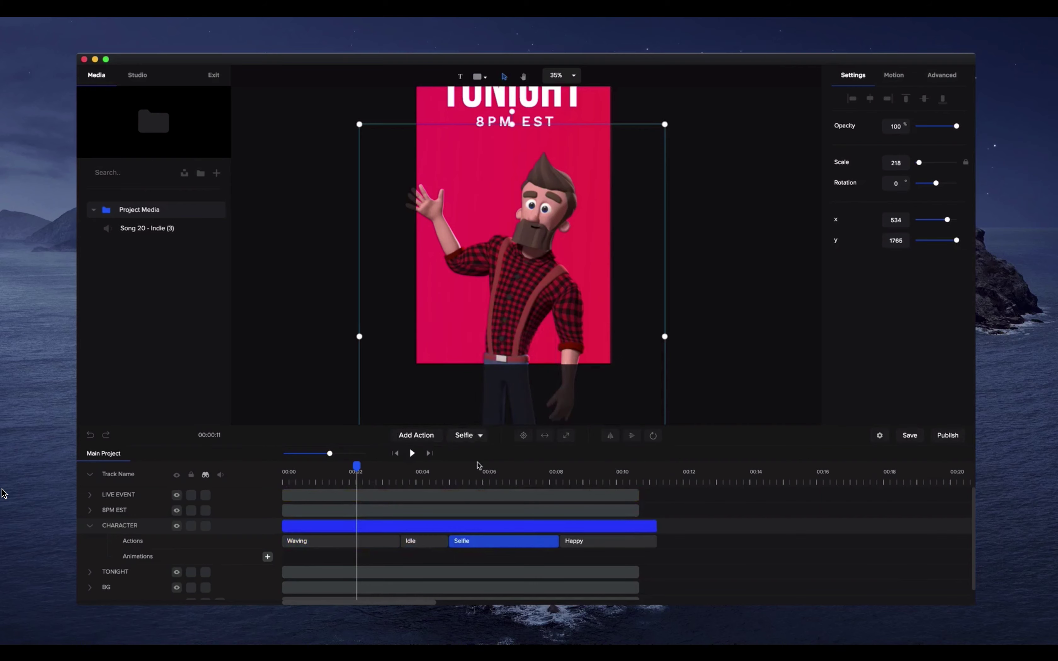
# Play the animation through the Selfie action, pause at about 8 seconds, and collapse the character track.
pyautogui.click(412, 453)
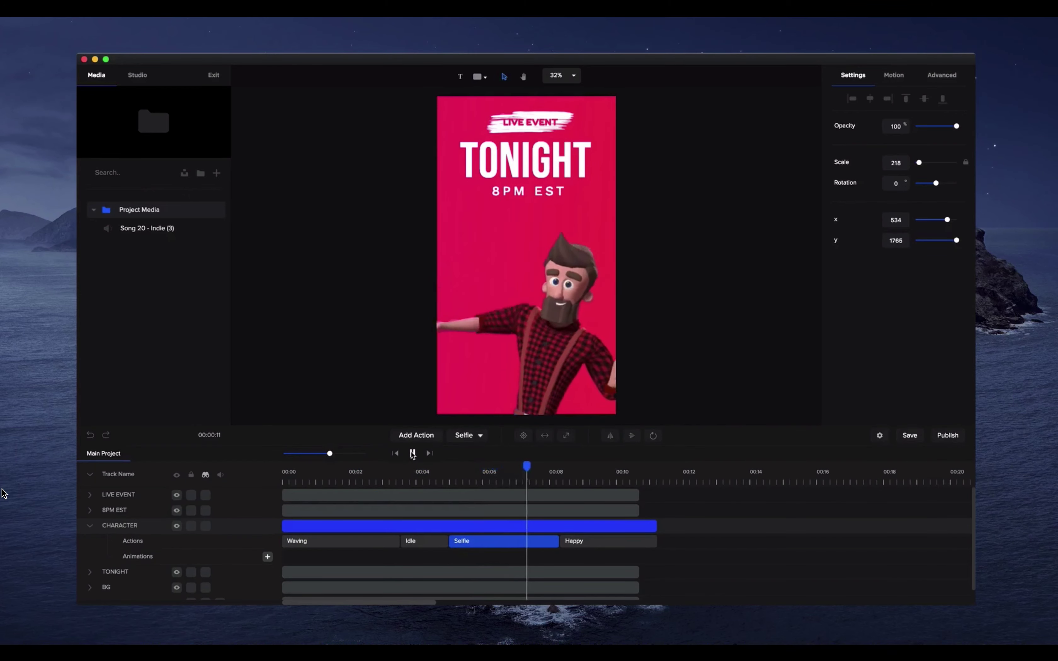
pyautogui.click(412, 454)
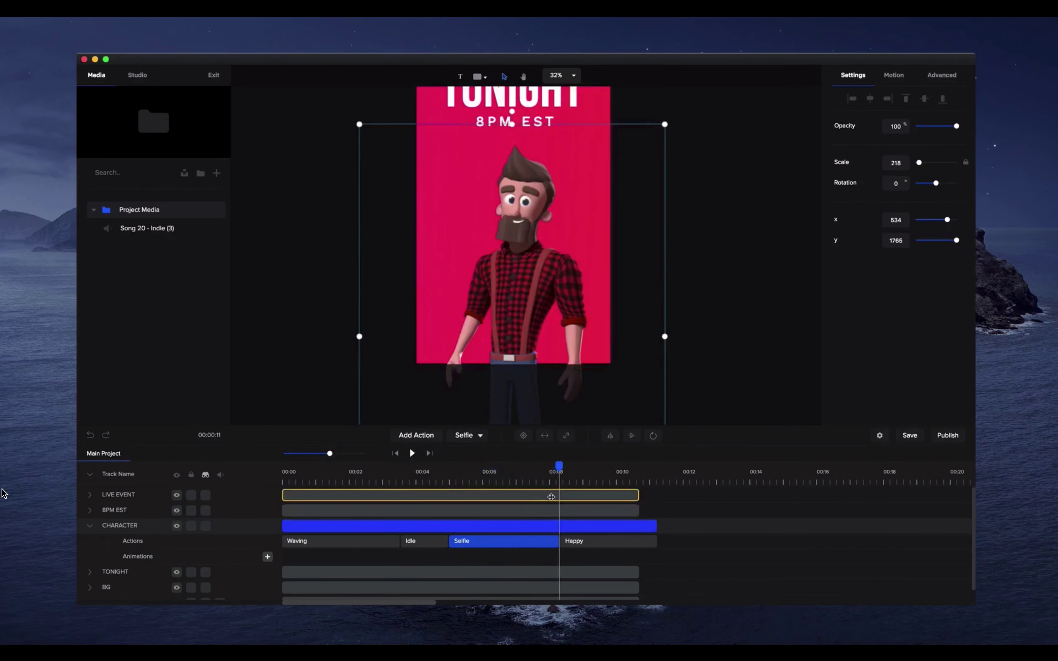
pyautogui.click(97, 529)
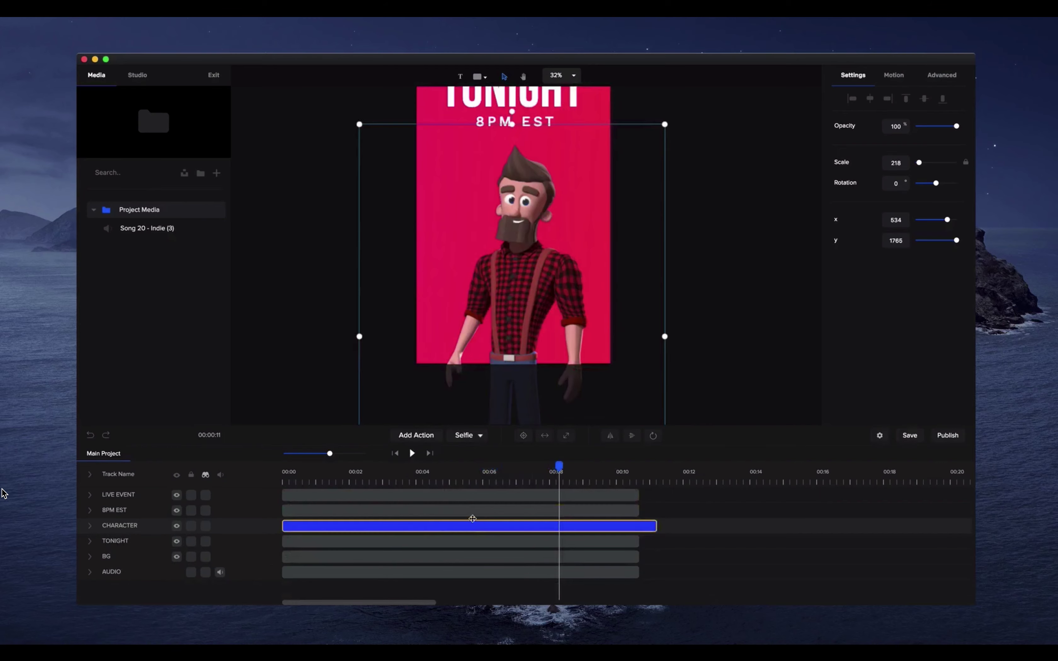
# Delete all visible text, character and background layers from the canvas, along with the audio track.
pyautogui.scroll(-3, 649, 218)
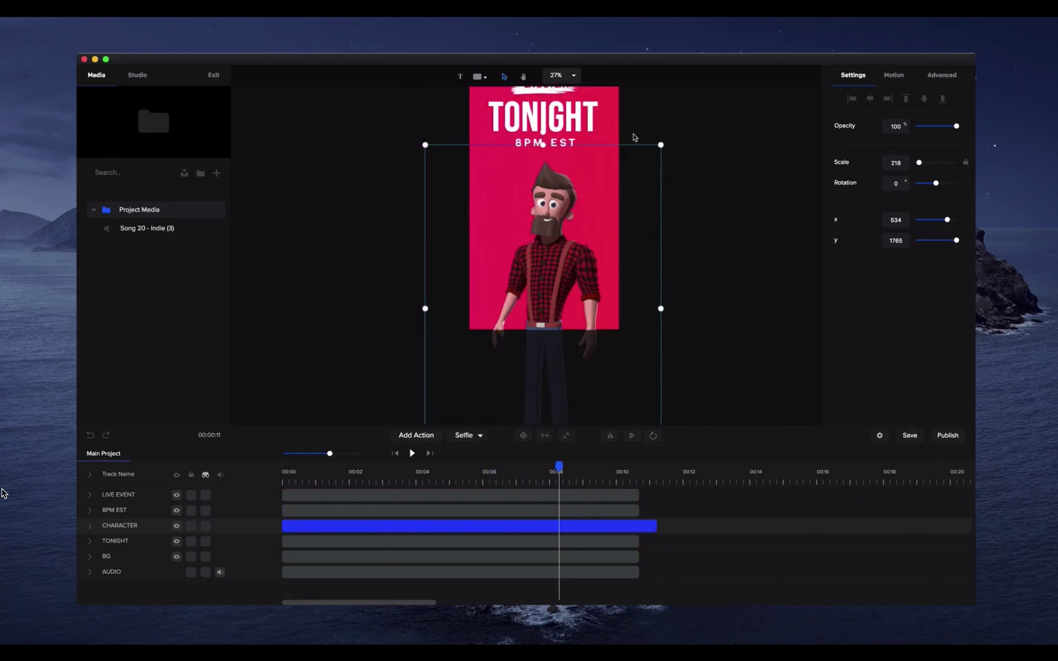
pyautogui.moveTo(640, 141); pyautogui.dragTo(609, 189)
pyautogui.moveTo(691, 108); pyautogui.dragTo(358, 412)
pyautogui.press('Delete')
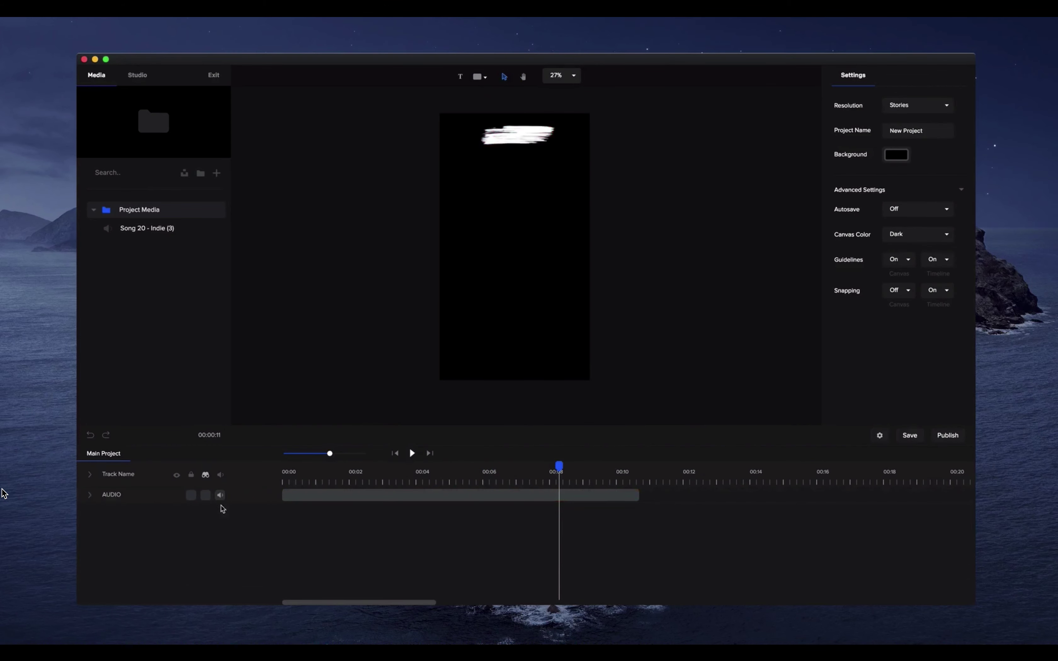
pyautogui.click(330, 498)
pyautogui.press('Delete')
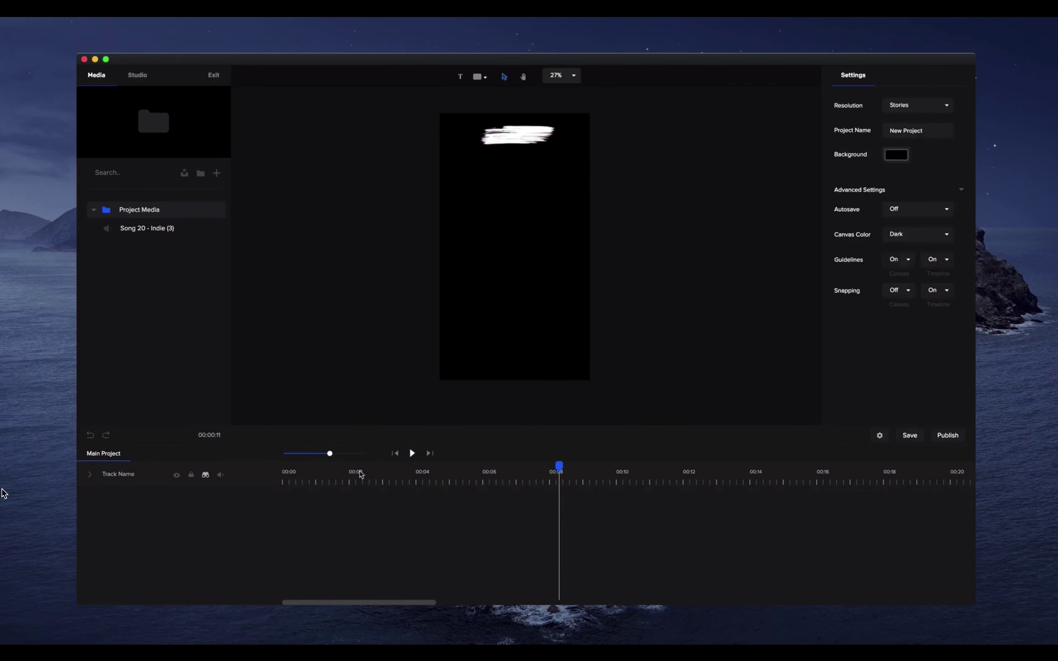
# Show the hidden BRUSH layers in the timeline and delete both of them.
pyautogui.click(206, 474)
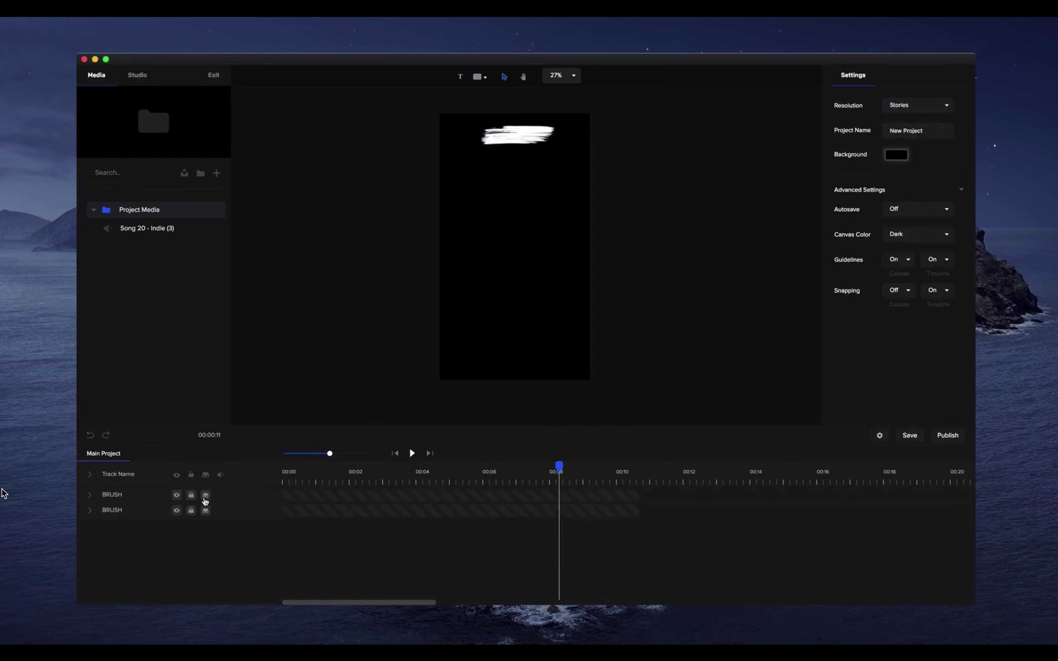
pyautogui.click(319, 496)
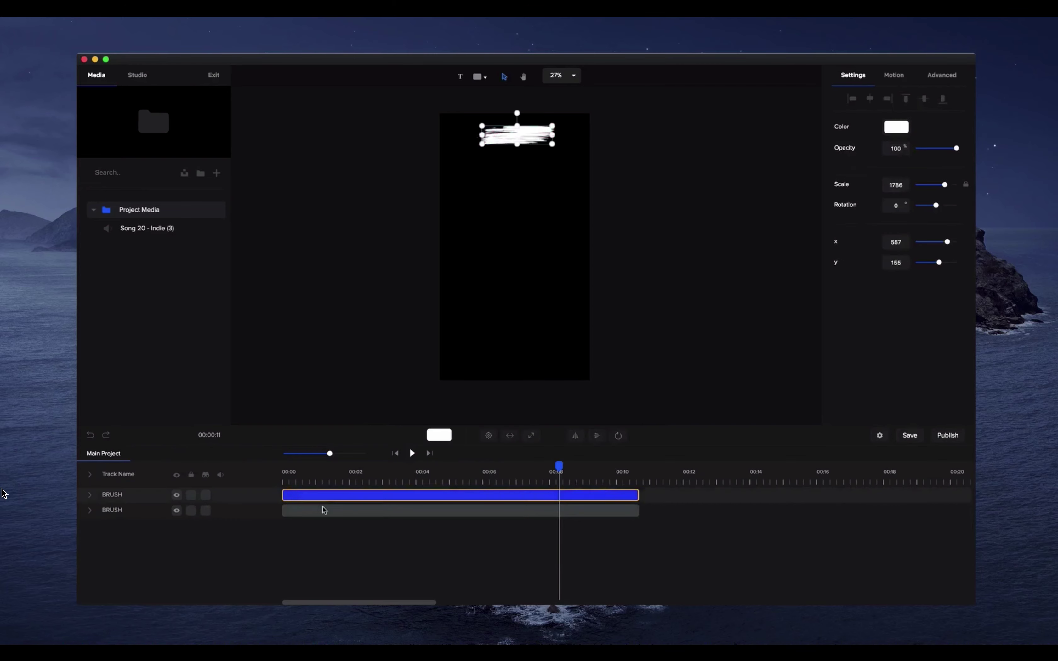
pyautogui.keyDown('shift'); pyautogui.click(324, 510); pyautogui.keyUp('shift')
pyautogui.press('Delete')
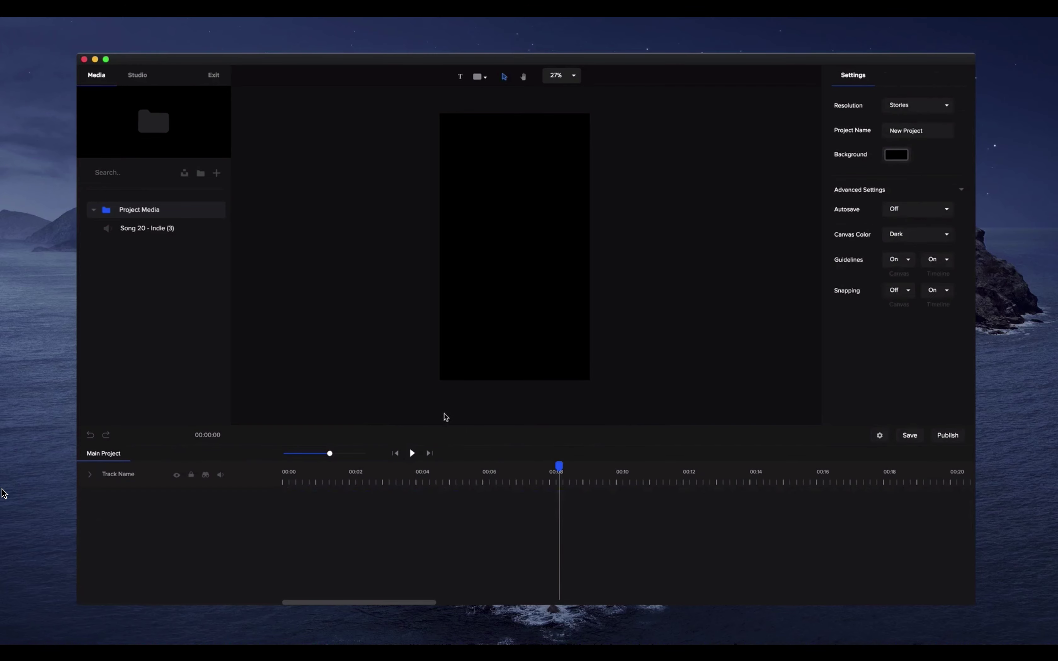
# Enlarge the timeline area slightly and set the project resolution to 1080p HD.
pyautogui.moveTo(442, 425); pyautogui.dragTo(439, 398)
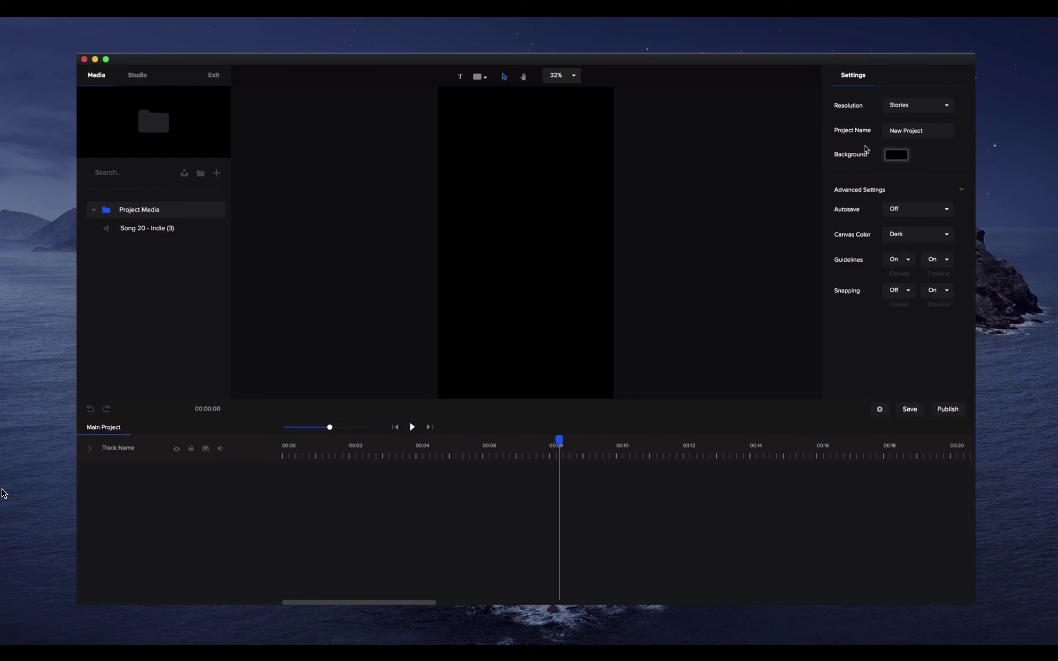
pyautogui.click(909, 111)
pyautogui.click(902, 119)
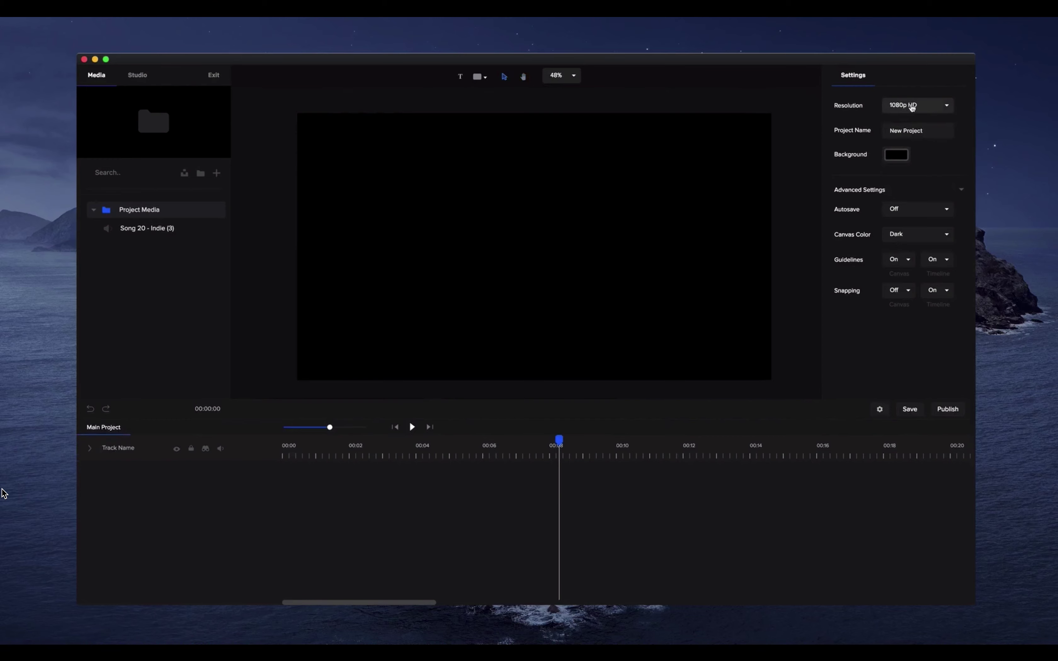
# Set the project background to white and autosave to every 2 minutes.
pyautogui.moveTo(890, 130); pyautogui.dragTo(814, 83)
pyautogui.click(931, 131)
pyautogui.click(897, 157)
pyautogui.click(941, 75)
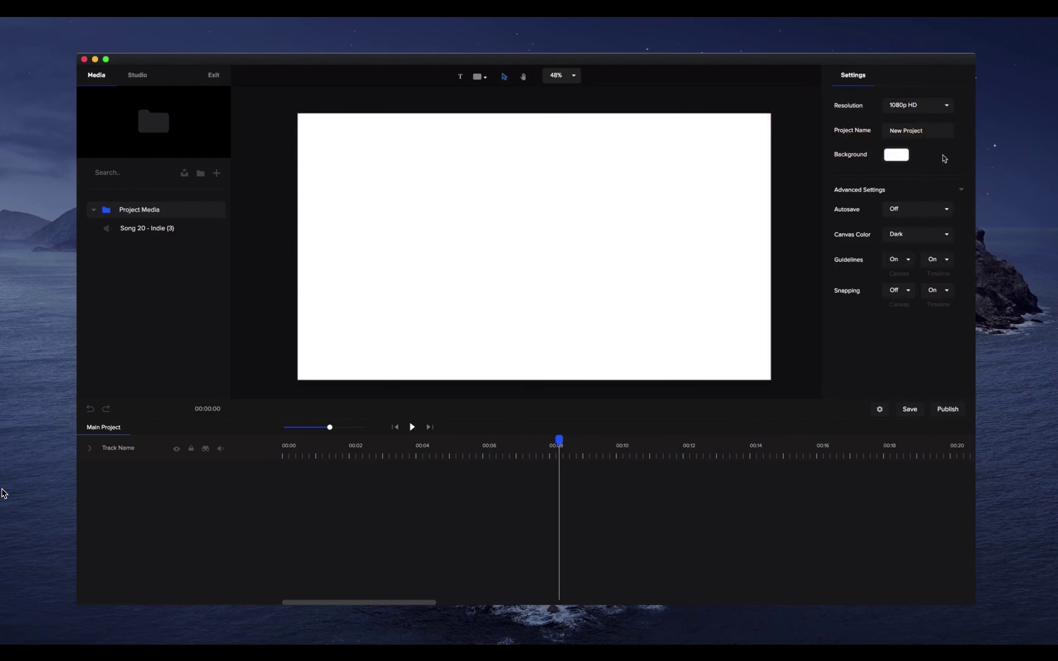
pyautogui.click(907, 211)
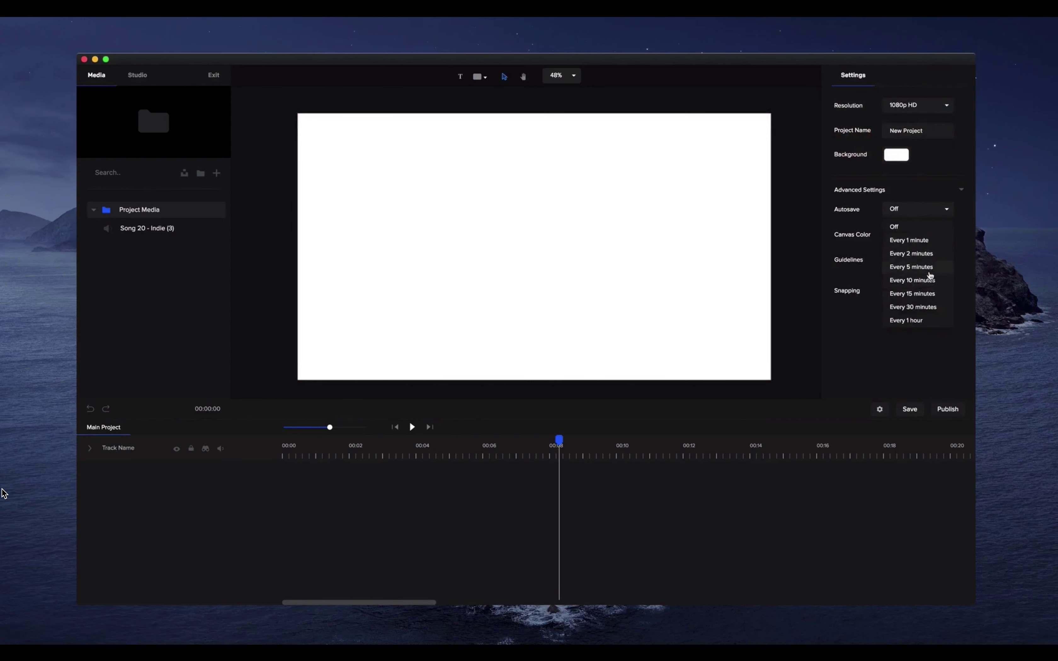
pyautogui.click(920, 259)
# Try the Light canvas color and switch it back to Dark.
pyautogui.click(909, 241)
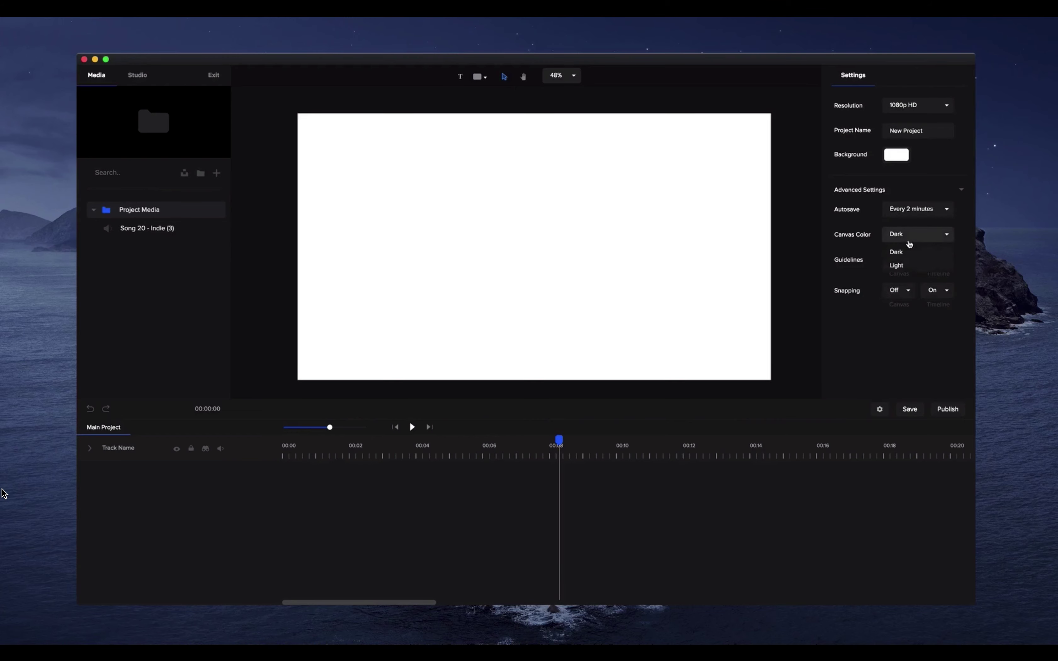
pyautogui.click(905, 266)
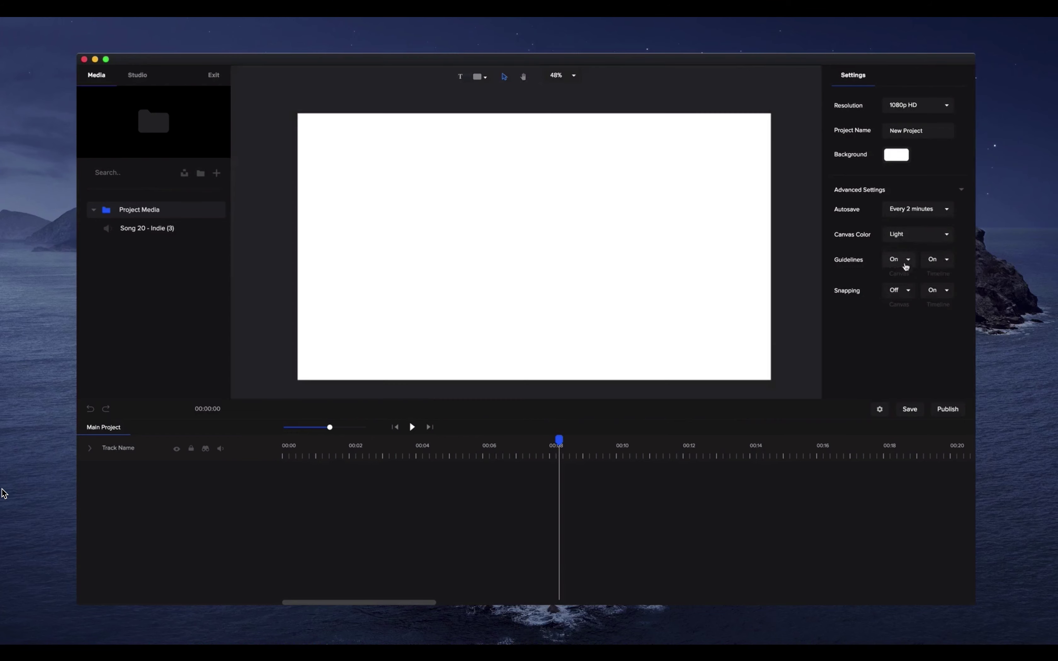
pyautogui.scroll(-2, 705, 239)
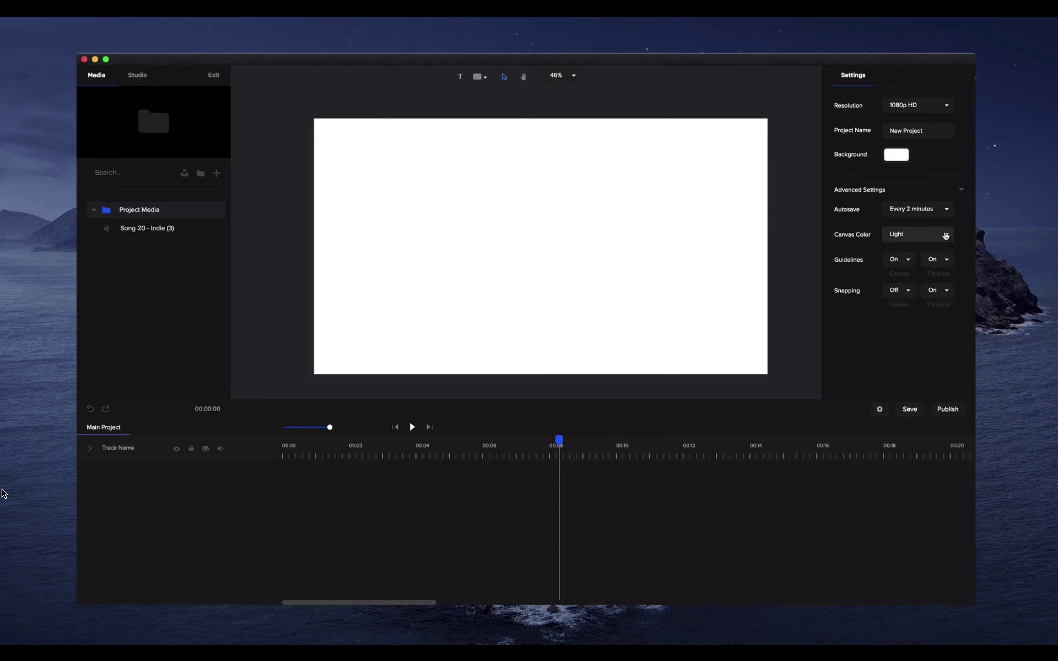
pyautogui.click(928, 235)
pyautogui.click(918, 262)
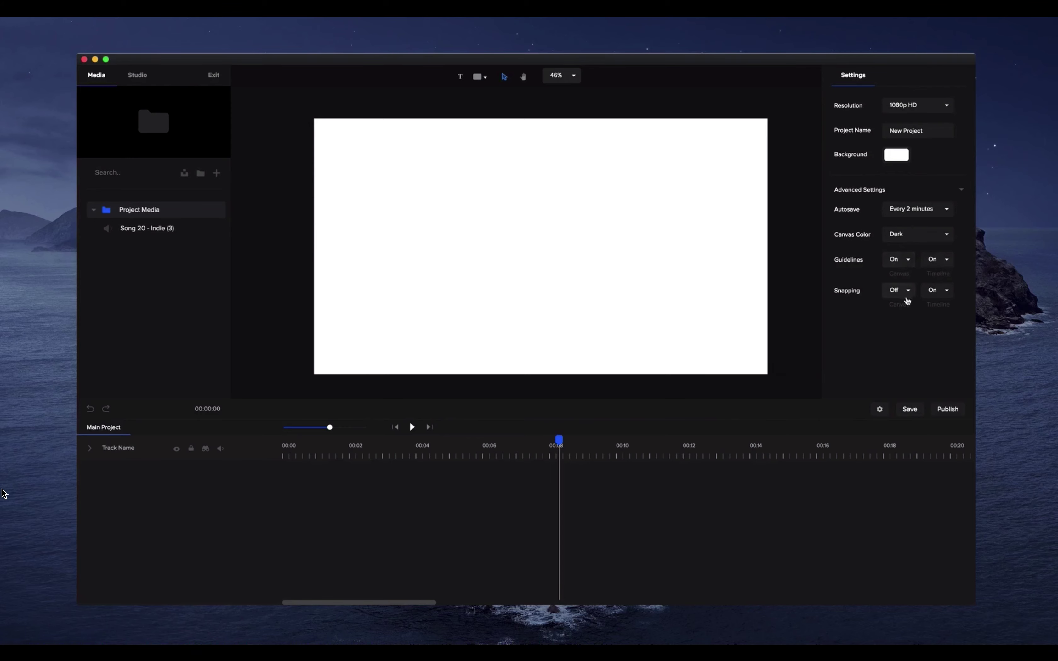
# Remove the Song 20 - Indie (3) audio file from the project media.
pyautogui.click(205, 227)
pyautogui.click(206, 230)
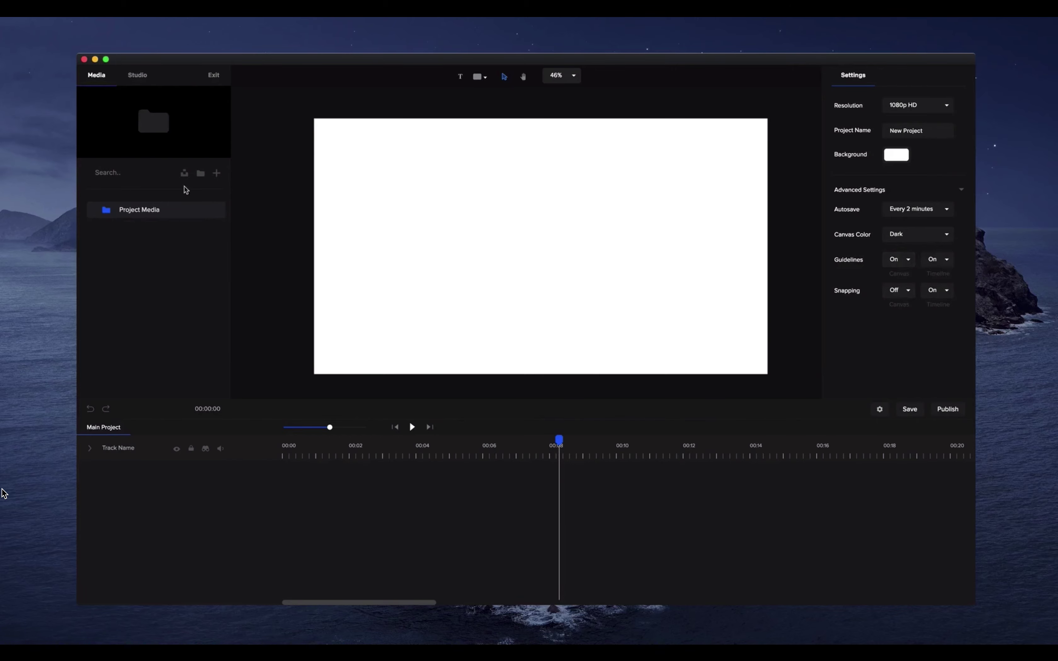
# Import iPad Video.mp4, Eye.svg, Colorful Ink.jpg, Ink.jpg and CS_Logo.png from the CreateStudio Resources folder into the project media.
pyautogui.click(217, 174)
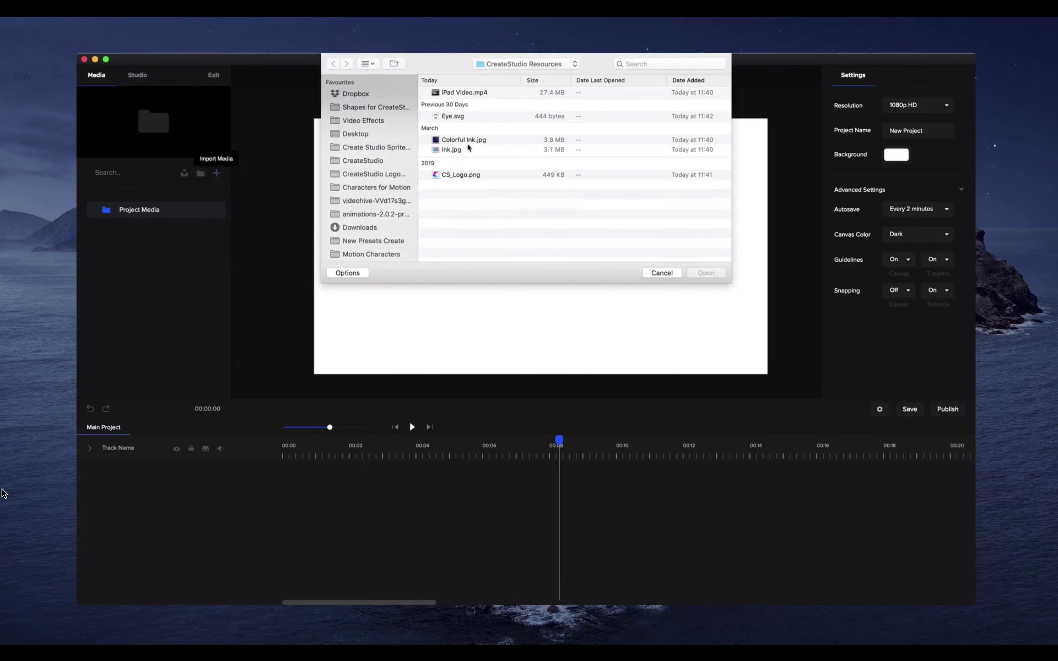
pyautogui.moveTo(517, 214); pyautogui.dragTo(449, 88)
pyautogui.click(709, 273)
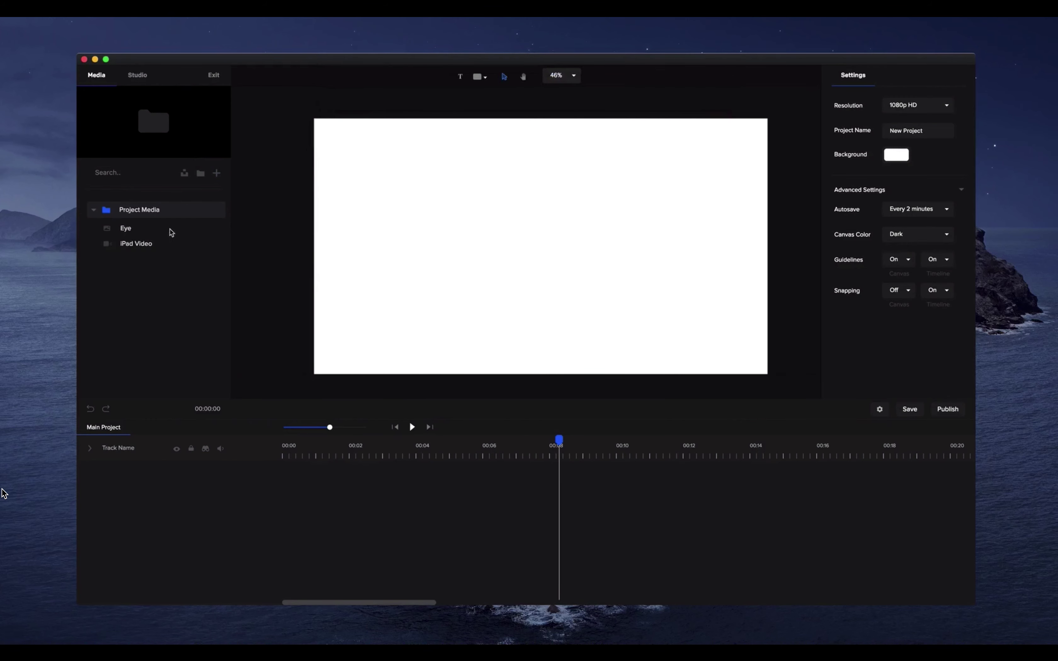
# Place the Eye graphic on the canvas at about x 939, y 465 and inspect its edges up close.
pyautogui.click(155, 235)
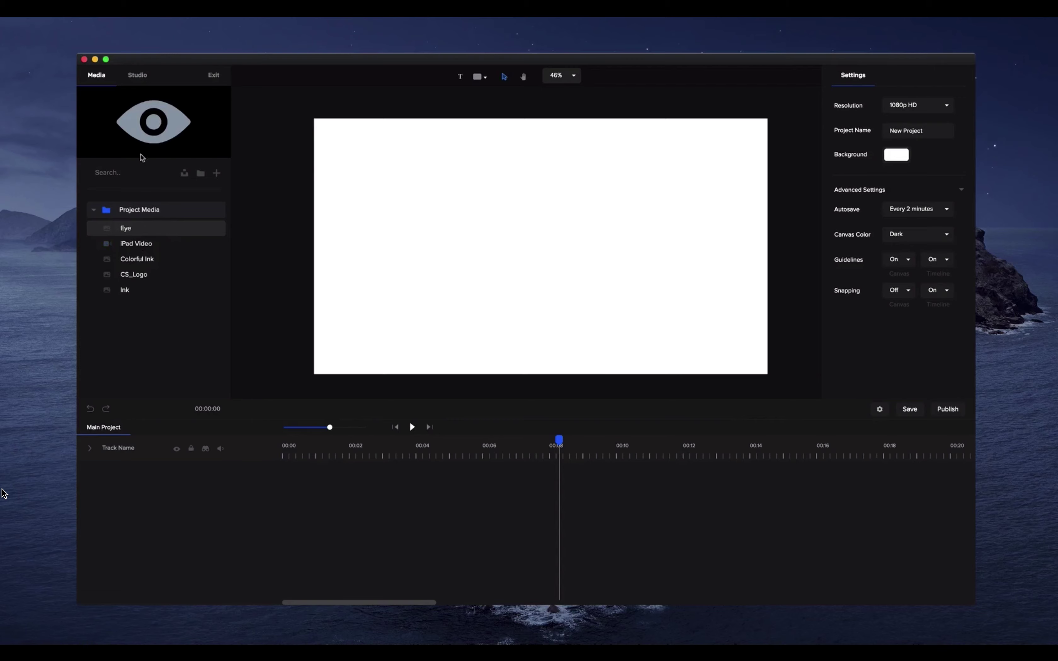
pyautogui.moveTo(140, 234); pyautogui.dragTo(466, 233)
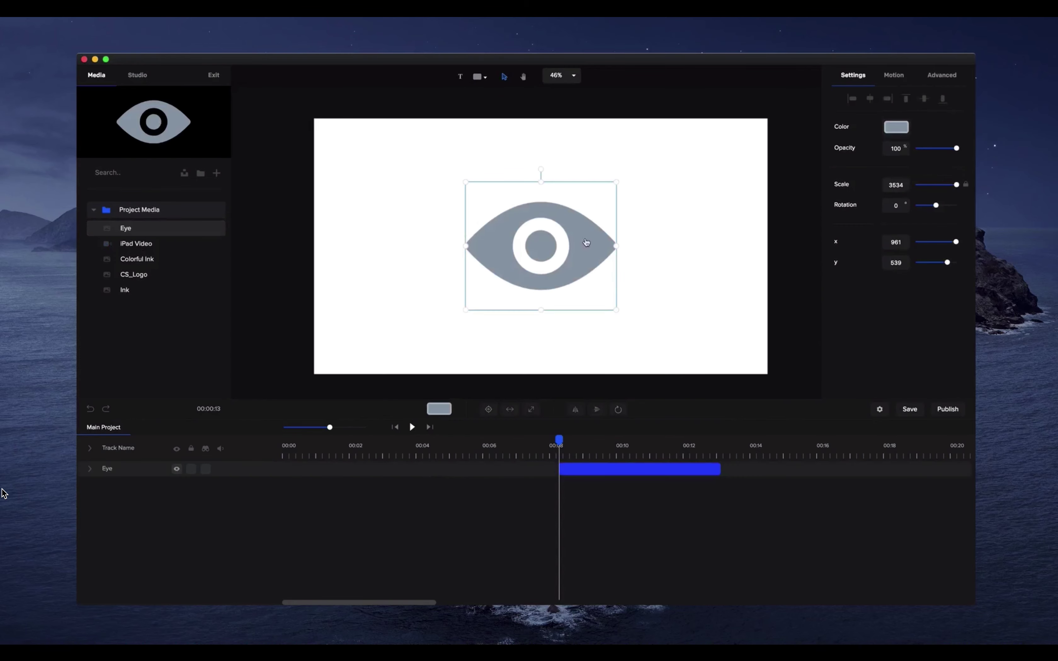
pyautogui.moveTo(586, 242); pyautogui.dragTo(568, 212)
pyautogui.scroll(5, 551, 242)
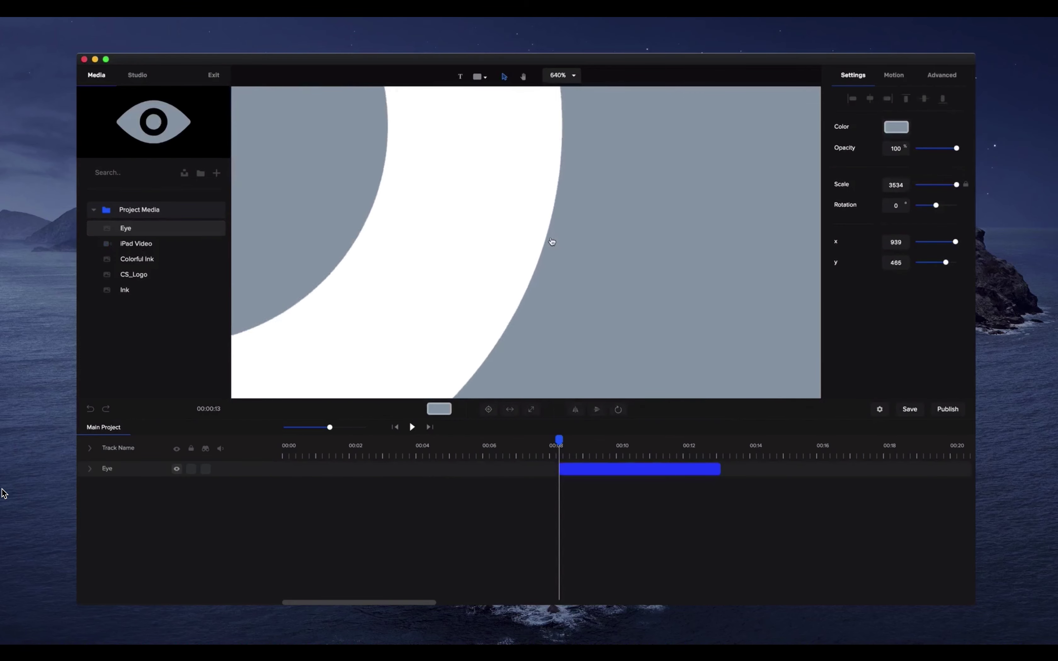
pyautogui.scroll(5, 552, 242)
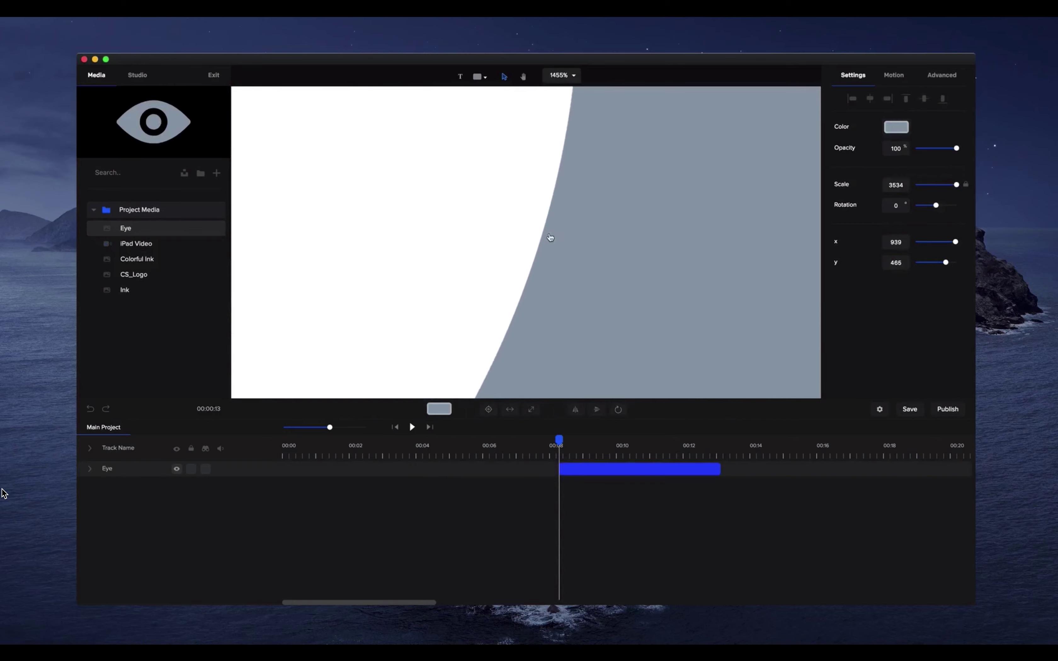
pyautogui.scroll(-10, 553, 239)
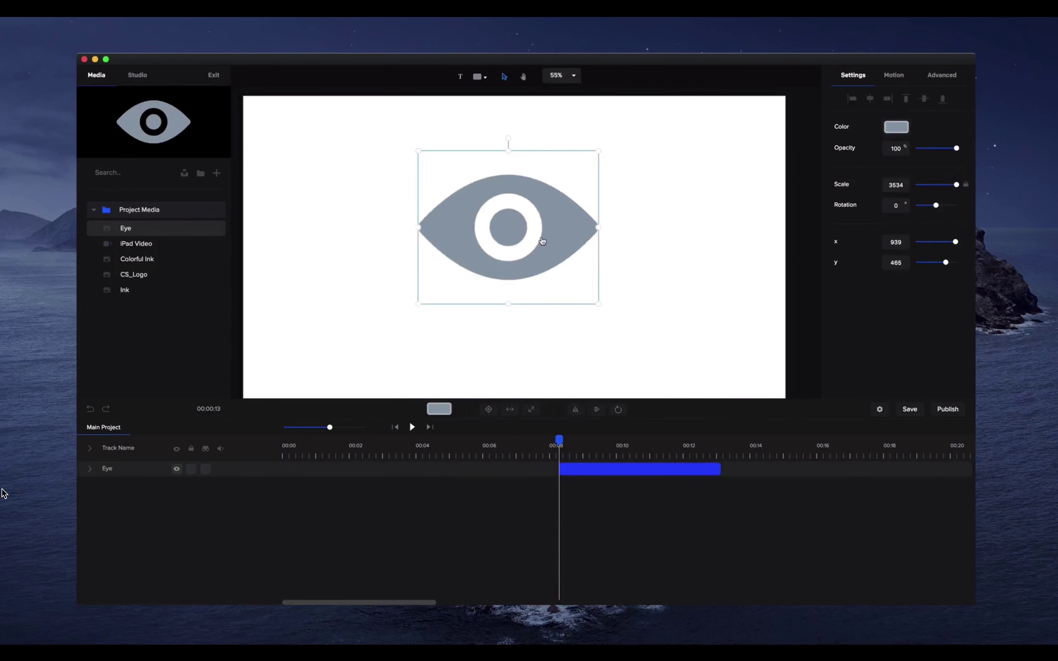
pyautogui.scroll(-2, 542, 241)
# Give the eye a linear gradient fill running from purple to blue #001AFF.
pyautogui.click(893, 128)
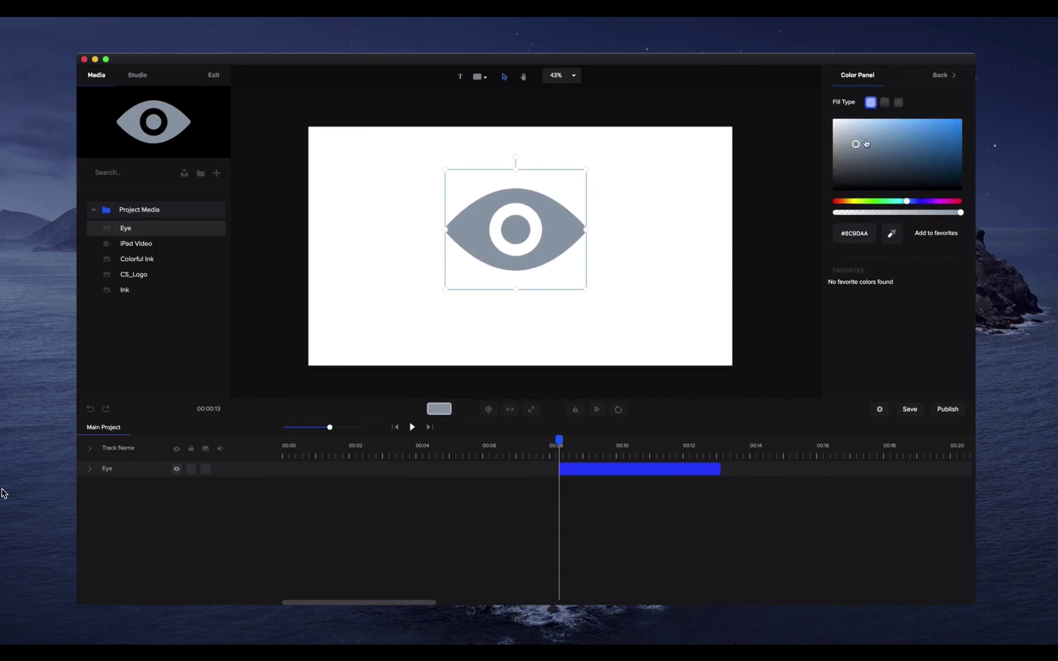
pyautogui.moveTo(854, 145); pyautogui.dragTo(898, 120)
pyautogui.click(884, 102)
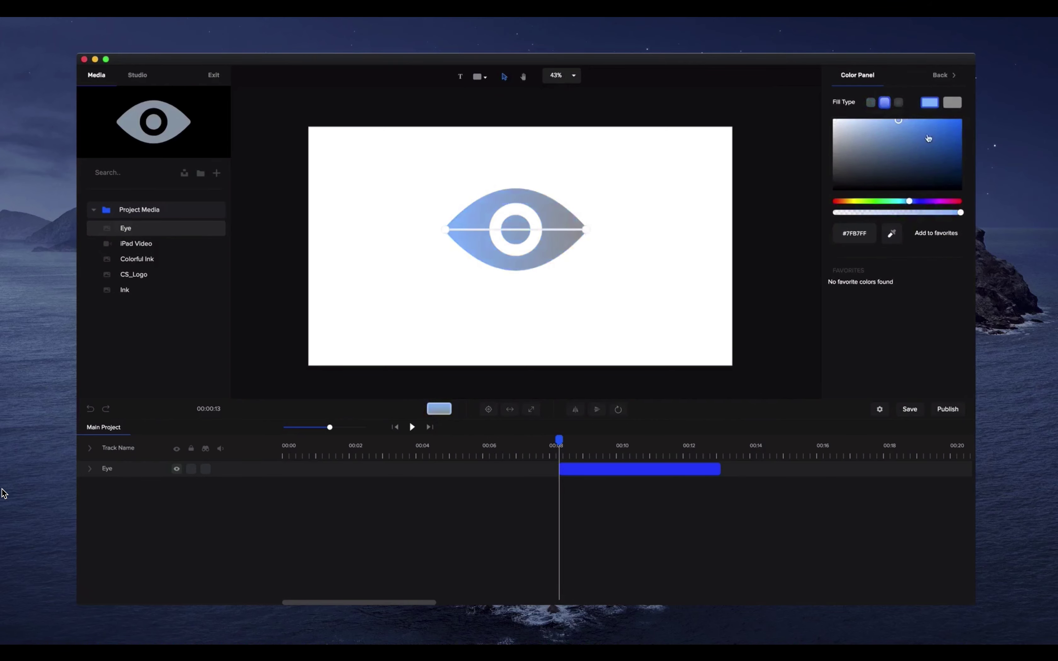
pyautogui.moveTo(908, 201)
pyautogui.mouseDown()
pyautogui.moveTo(930, 201)
pyautogui.moveTo(916, 202)
pyautogui.mouseUp()
pyautogui.click(936, 122)
pyautogui.click(952, 110)
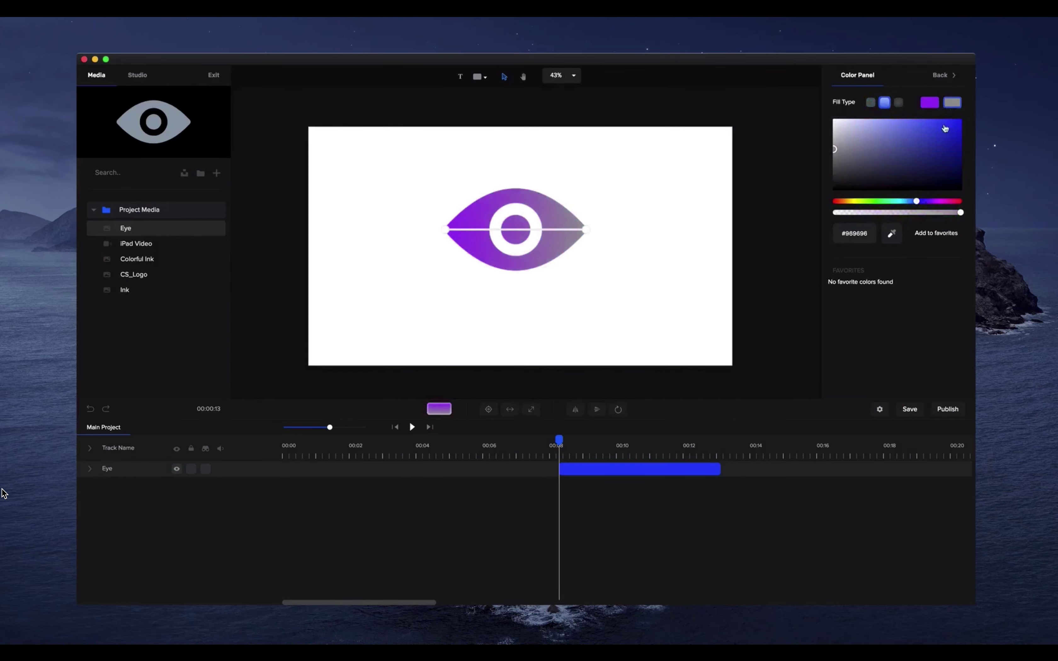
pyautogui.moveTo(945, 129); pyautogui.dragTo(970, 117)
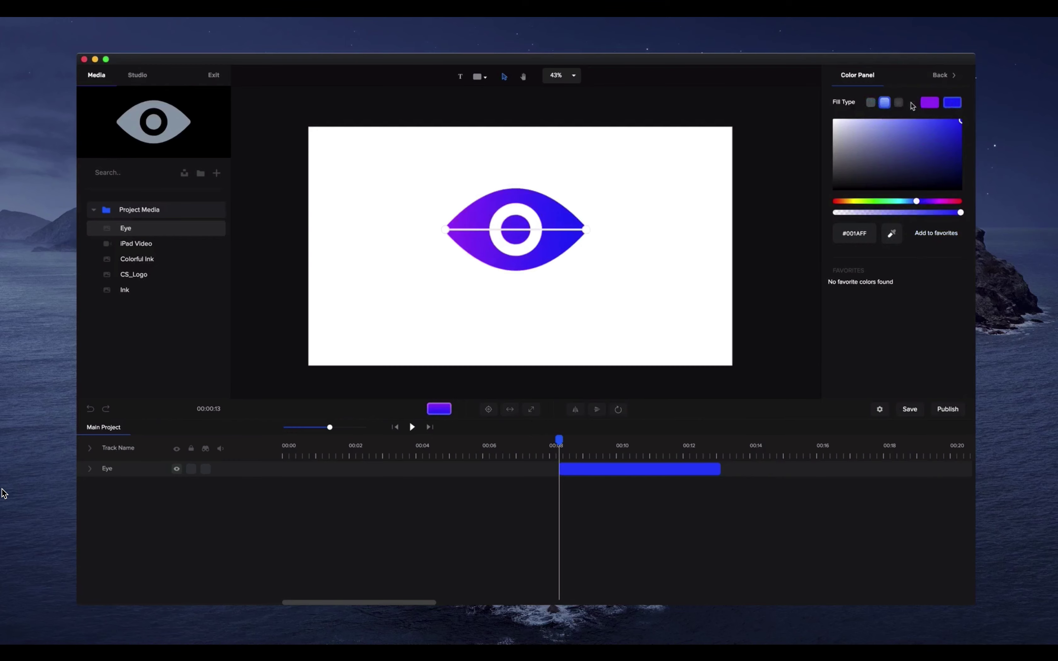
# Switch the eye to a solid purple fill and save the blue #001AFF as a favorite color.
pyautogui.click(870, 102)
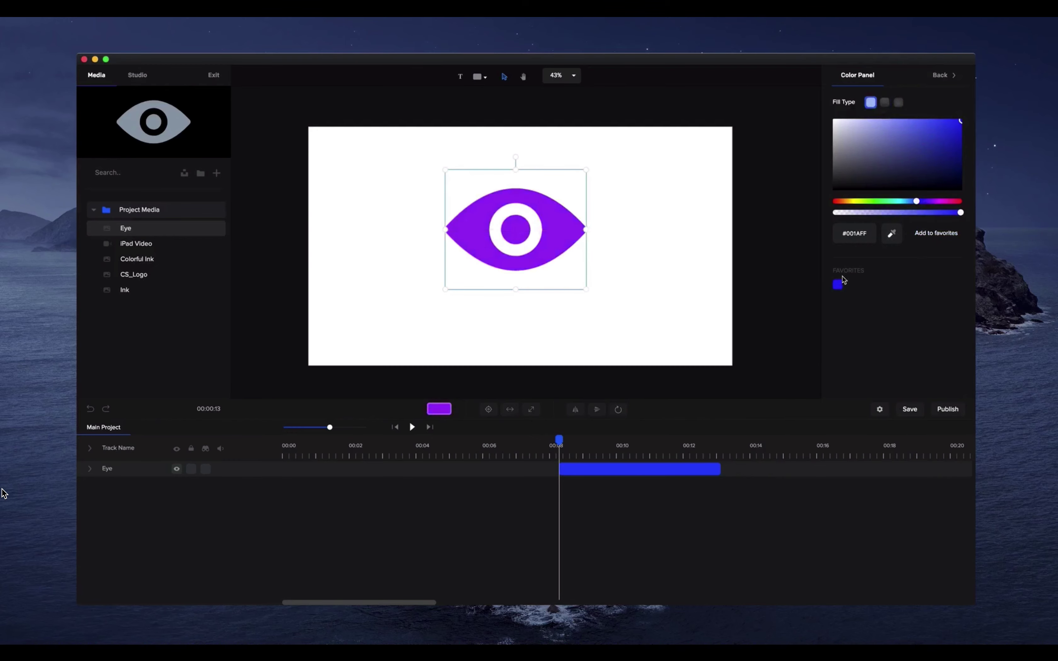
pyautogui.click(952, 77)
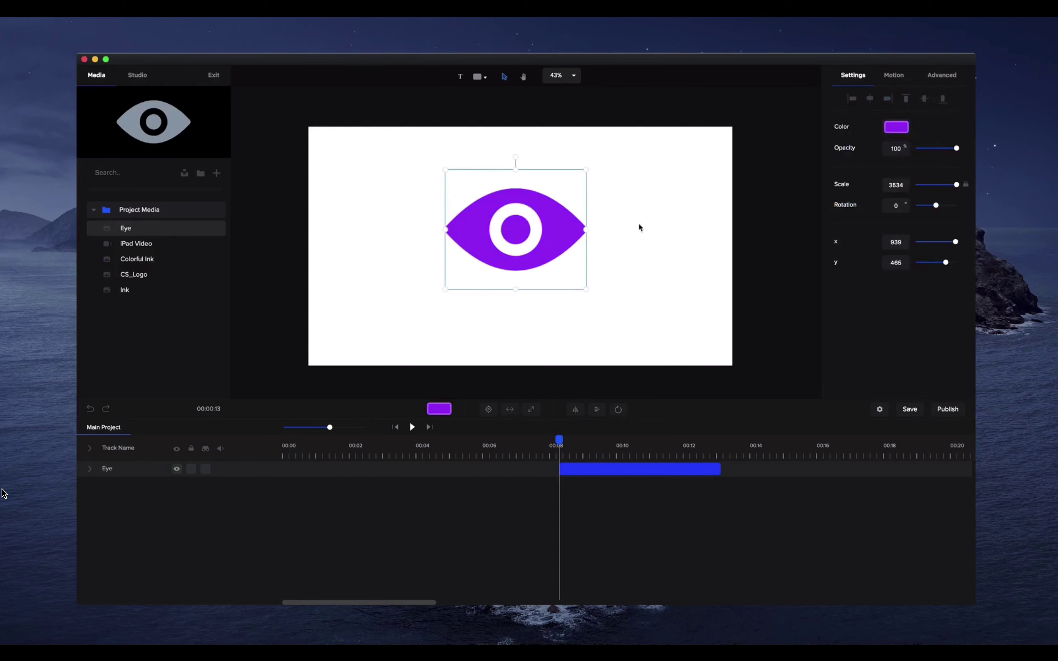
# Move the eye to about x 993, y 525 and apply the Scale & Rotate In entrance motion from the Zoom presets.
pyautogui.moveTo(572, 235); pyautogui.dragTo(584, 247)
pyautogui.click(905, 73)
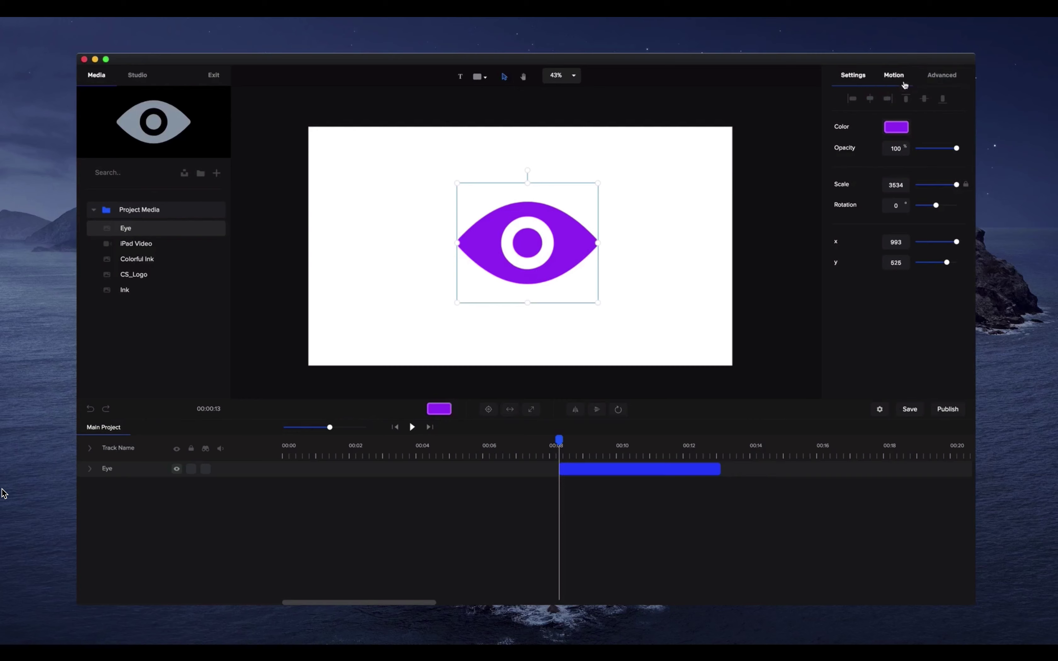
pyautogui.click(902, 77)
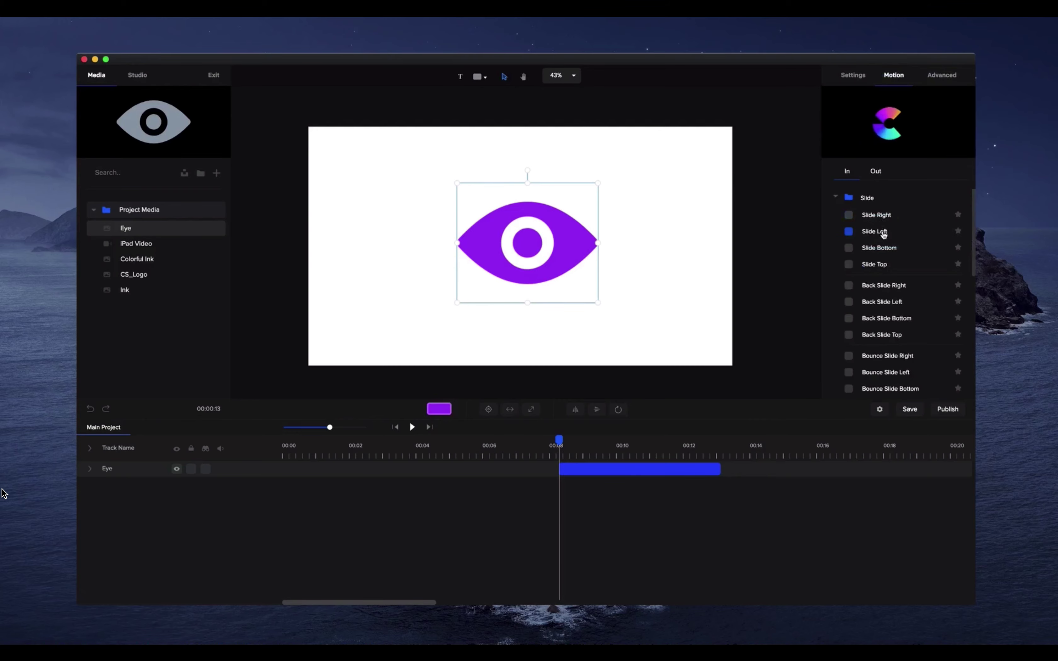
pyautogui.scroll(-3, 886, 254)
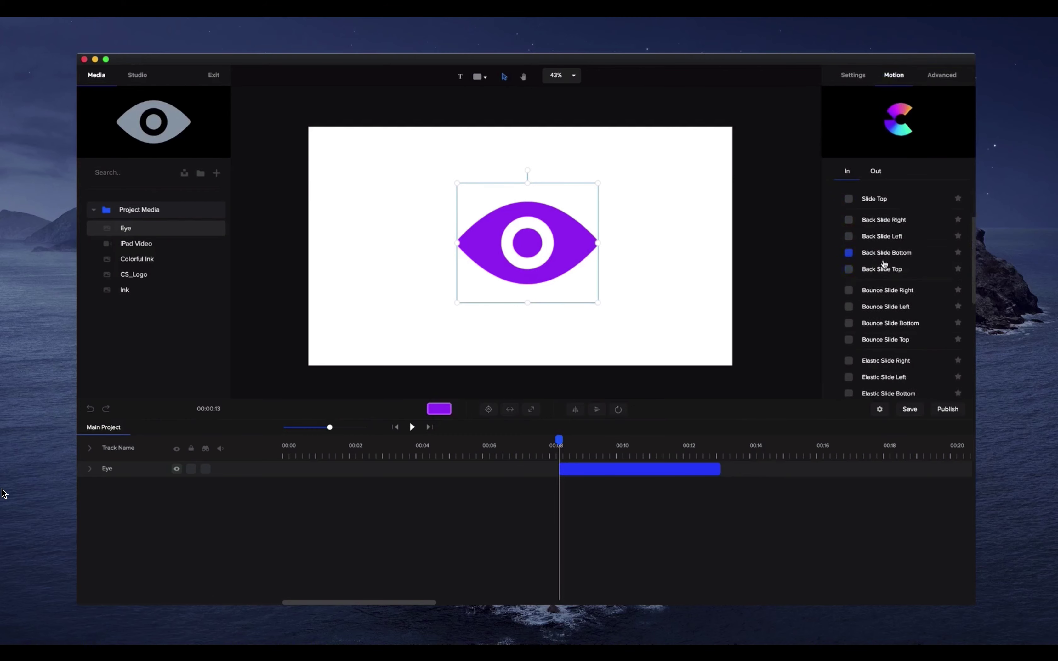
pyautogui.scroll(3, 871, 209)
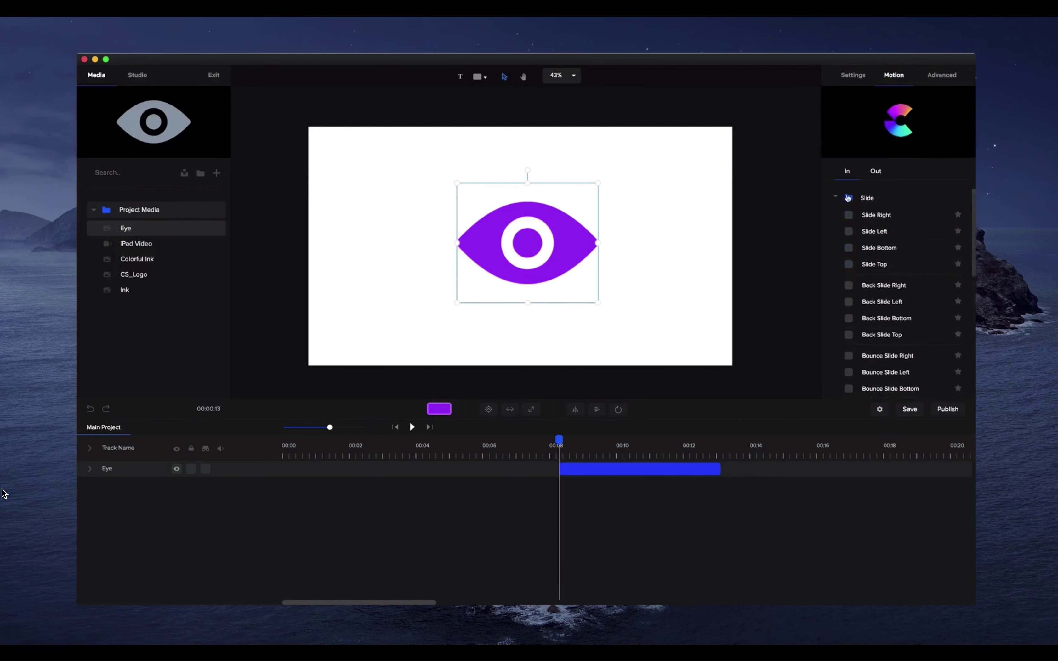
pyautogui.click(835, 198)
pyautogui.click(842, 217)
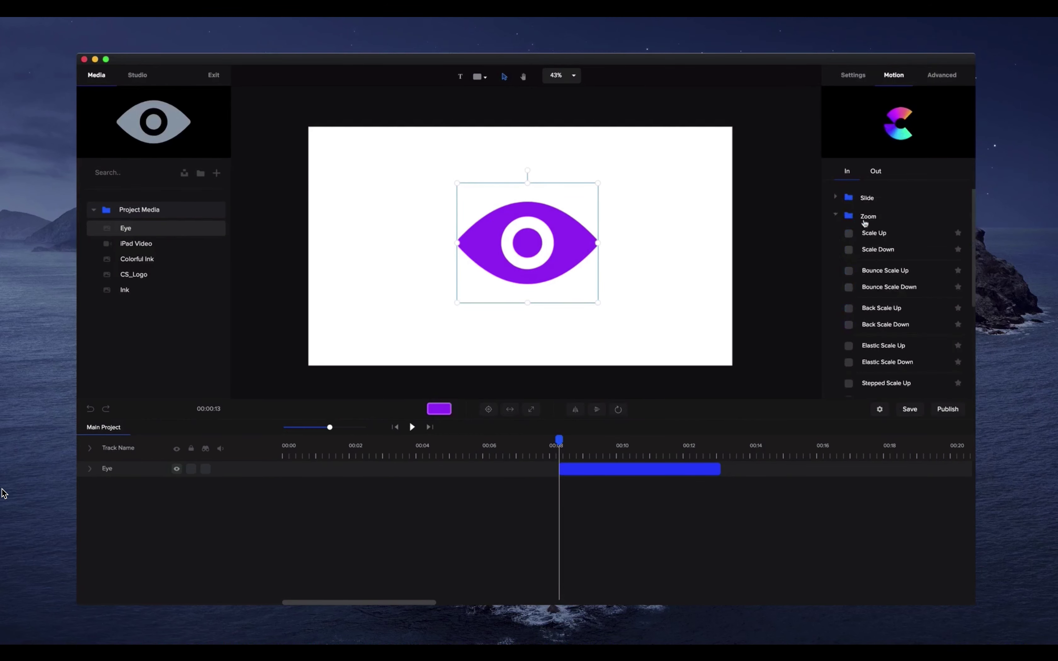
pyautogui.scroll(-3, 897, 236)
pyautogui.scroll(-1, 900, 245)
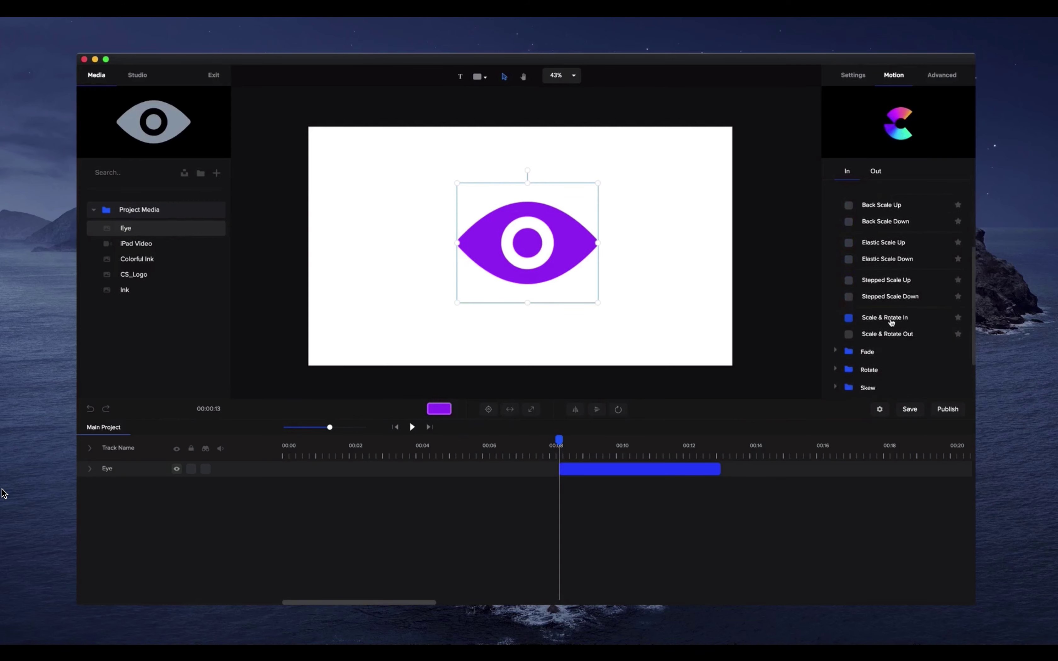
pyautogui.click(848, 318)
# Move the Eye clip to the start of the timeline and play its entrance animation from the beginning.
pyautogui.moveTo(663, 463); pyautogui.dragTo(296, 451)
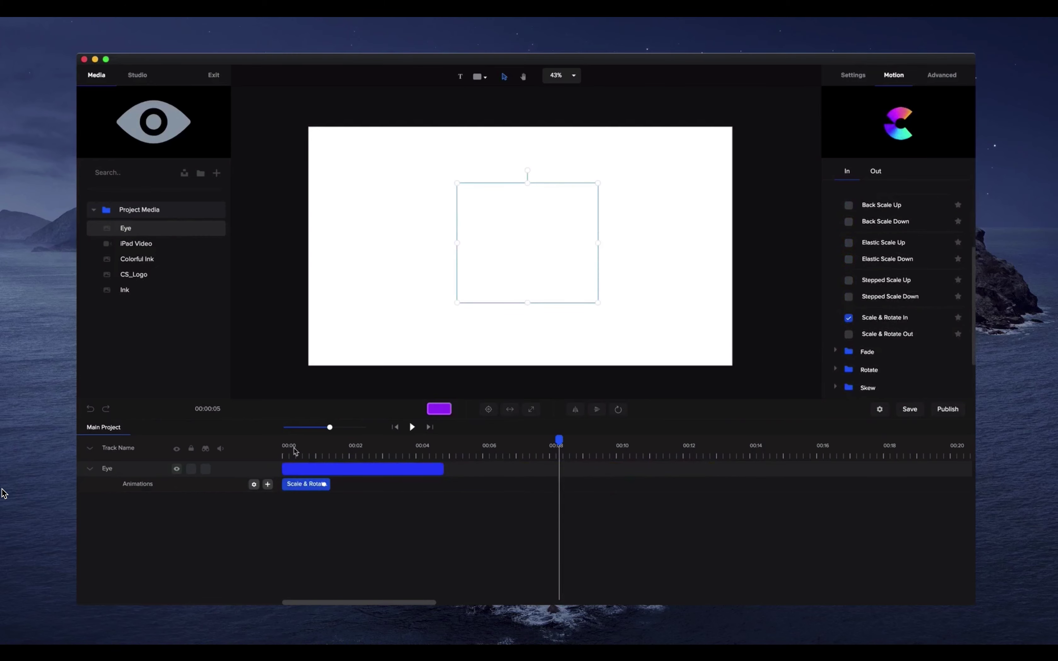
pyautogui.click(395, 427)
pyautogui.click(412, 428)
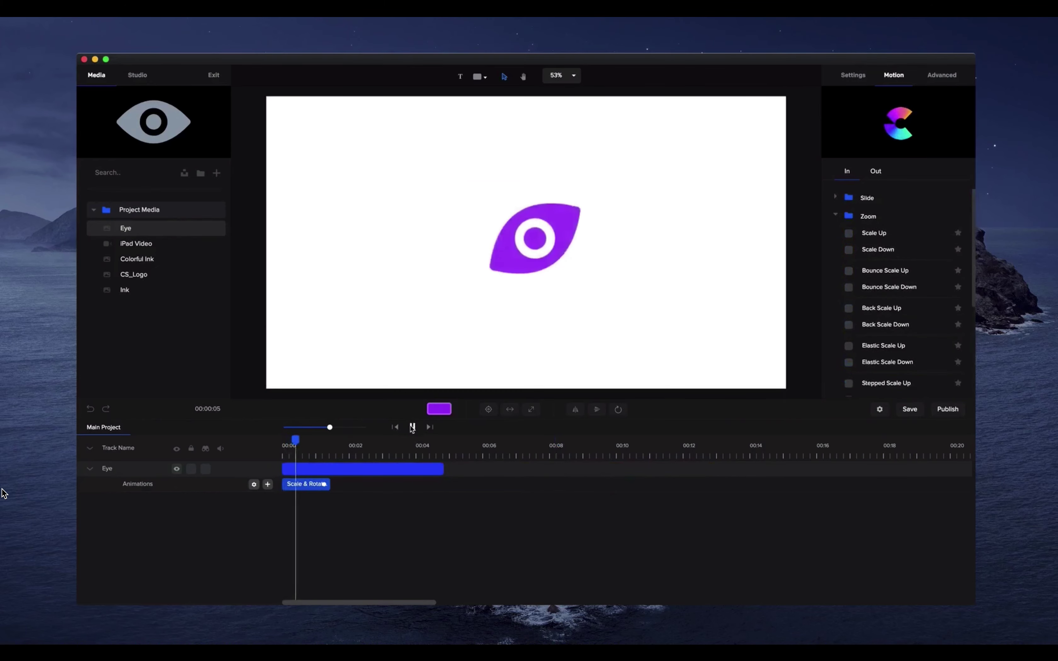
pyautogui.click(413, 427)
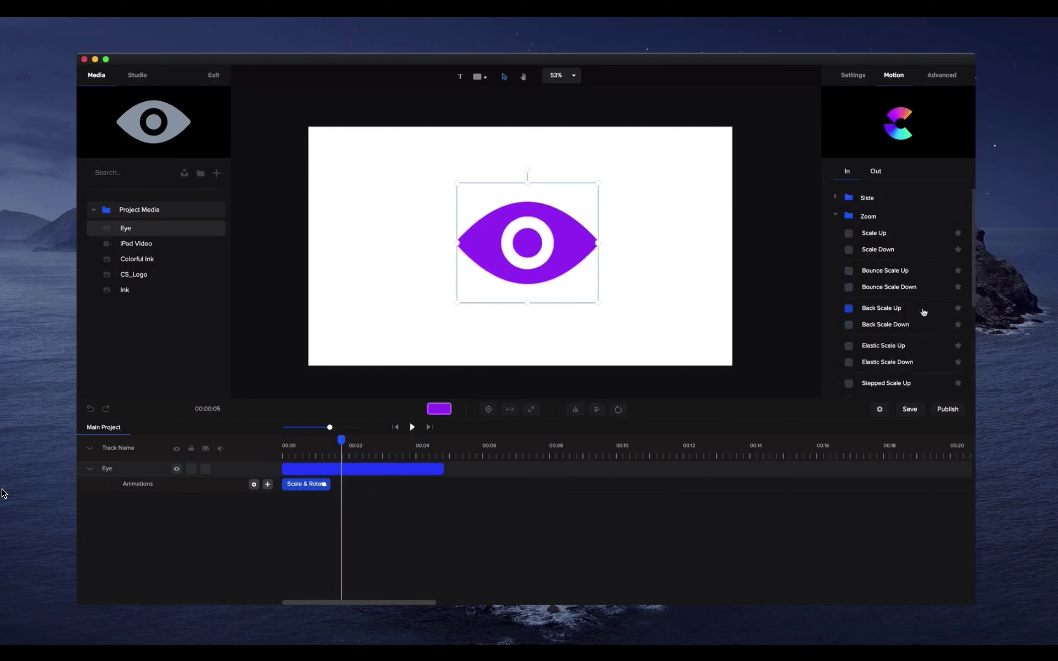
# Set the starting angle of the eye's Scale & Rotate In animation to -234 and play it from the start.
pyautogui.scroll(-3, 914, 301)
pyautogui.moveTo(345, 437); pyautogui.dragTo(286, 444)
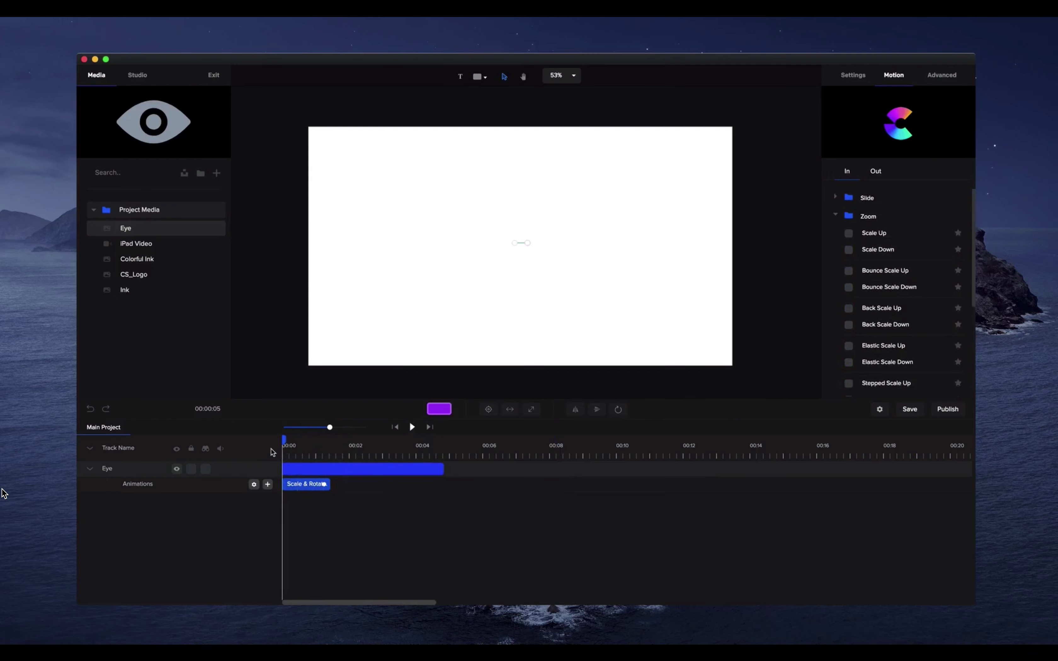
pyautogui.click(254, 484)
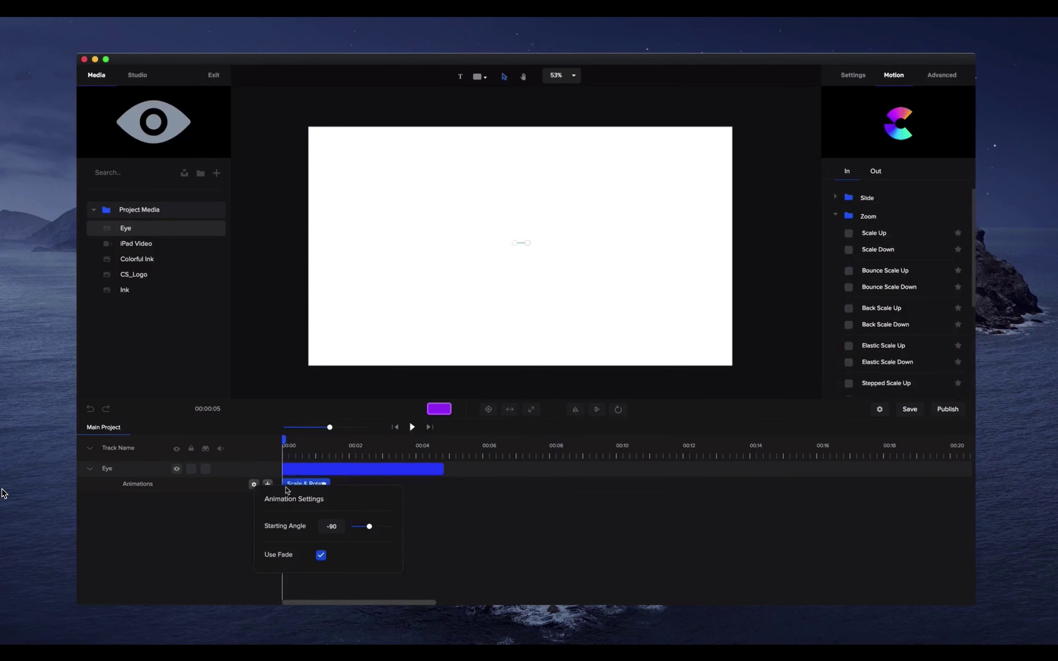
pyautogui.click(407, 480)
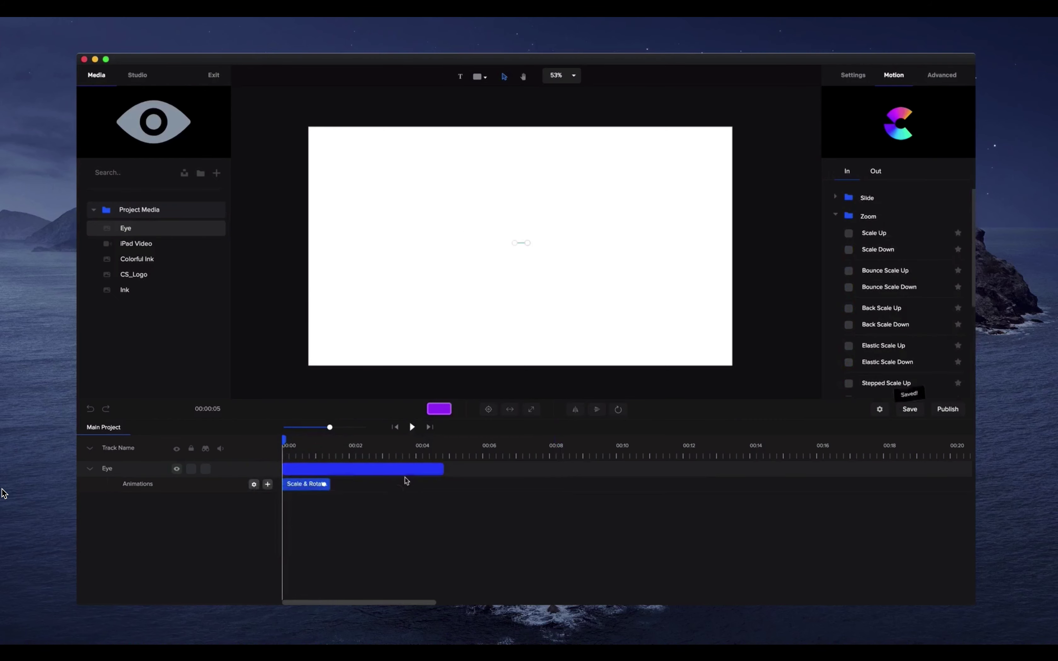
pyautogui.click(254, 485)
pyautogui.moveTo(372, 529); pyautogui.dragTo(362, 527)
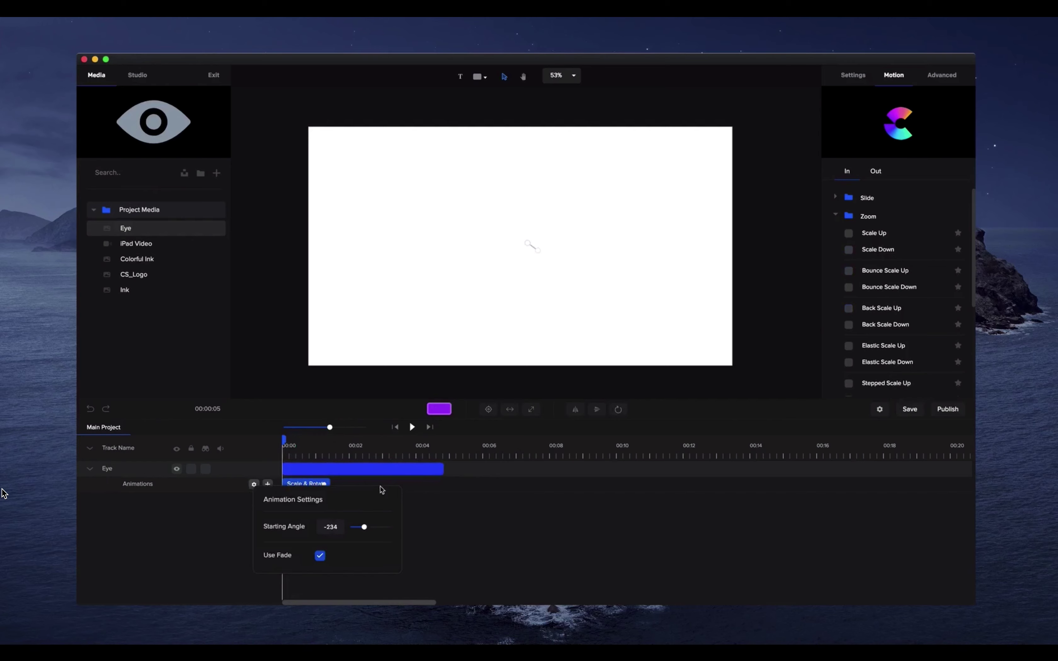
pyautogui.click(438, 530)
pyautogui.click(415, 427)
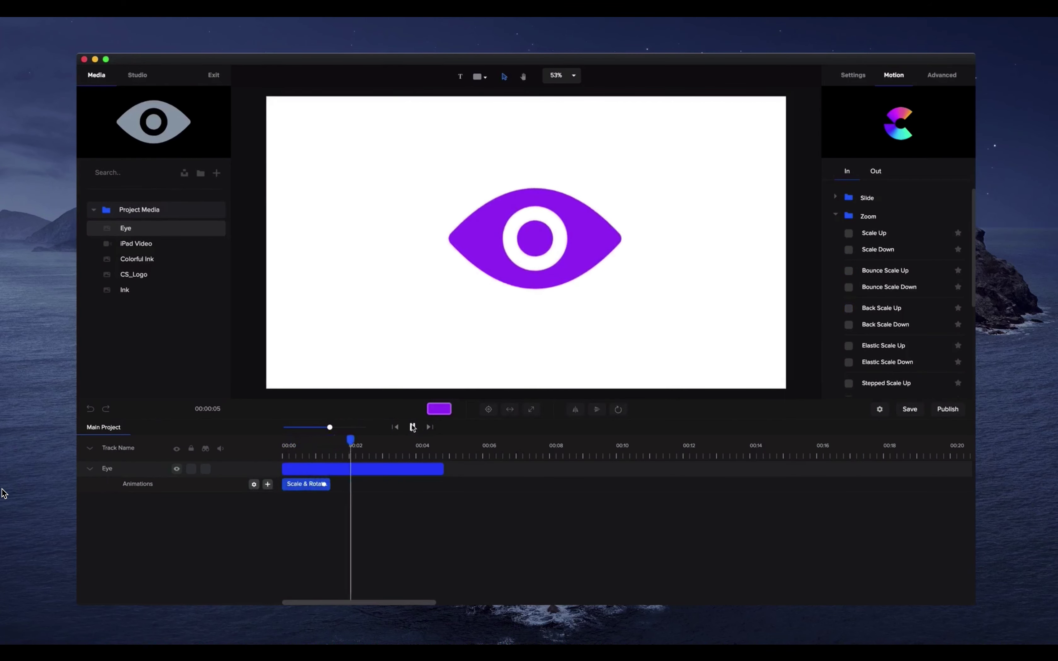
pyautogui.click(412, 427)
# Replace the eye's entrance motion with a slightly lengthened Elastic Scale Up and play it from the start.
pyautogui.scroll(-2, 887, 313)
pyautogui.scroll(-2, 886, 319)
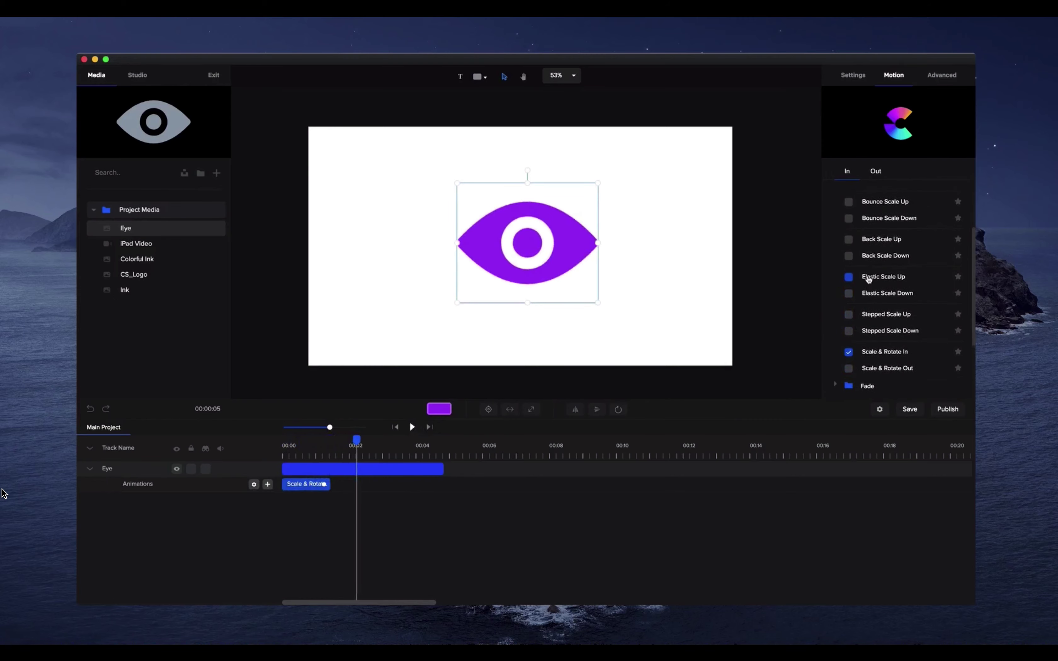
pyautogui.click(849, 277)
pyautogui.moveTo(325, 484); pyautogui.dragTo(340, 480)
pyautogui.click(396, 427)
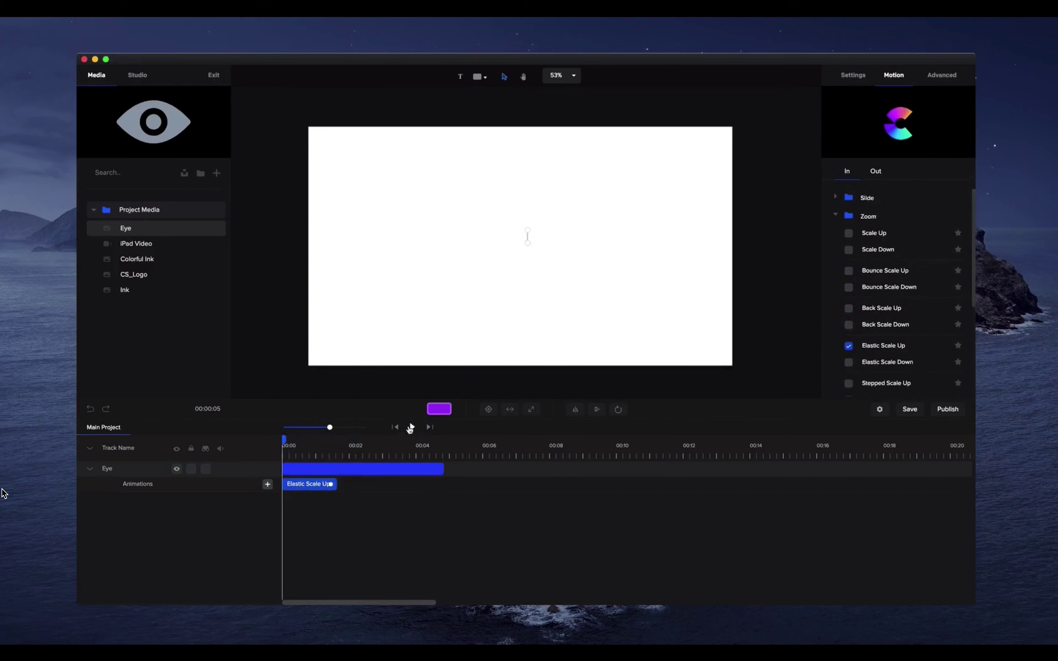
pyautogui.click(412, 427)
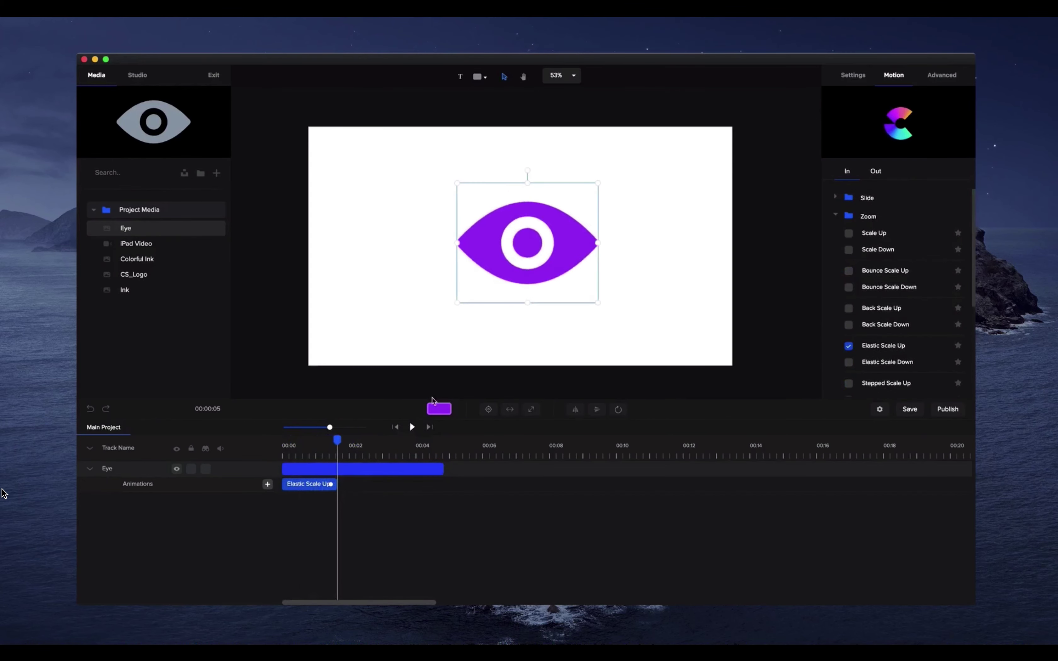
# Delete the eye from the canvas and add a new text object in its place.
pyautogui.click(574, 294)
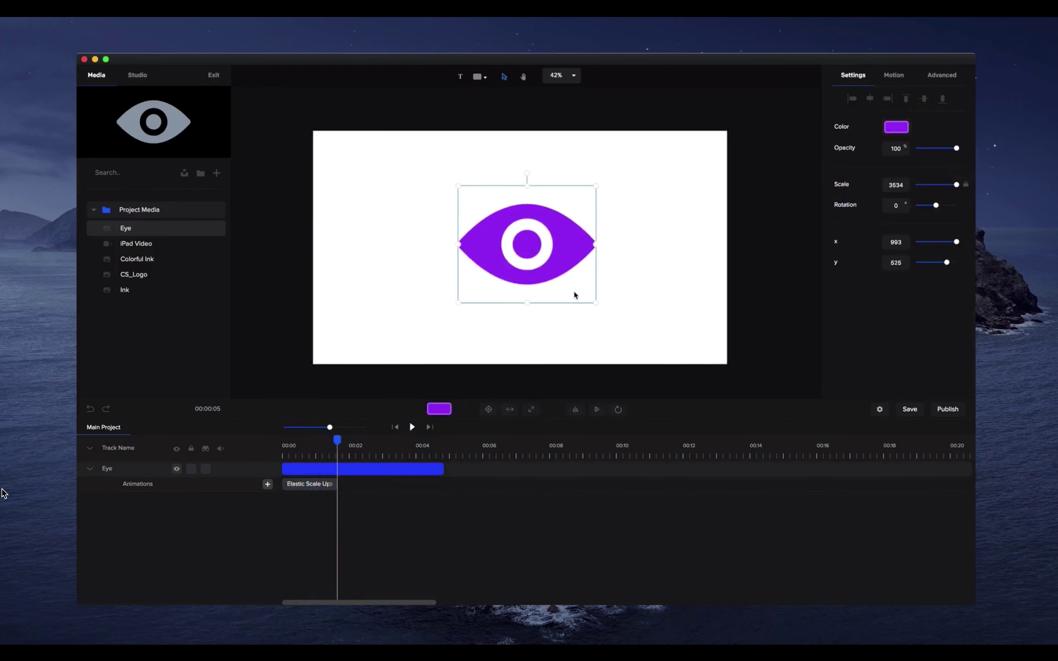
pyautogui.press('Delete')
pyautogui.click(459, 78)
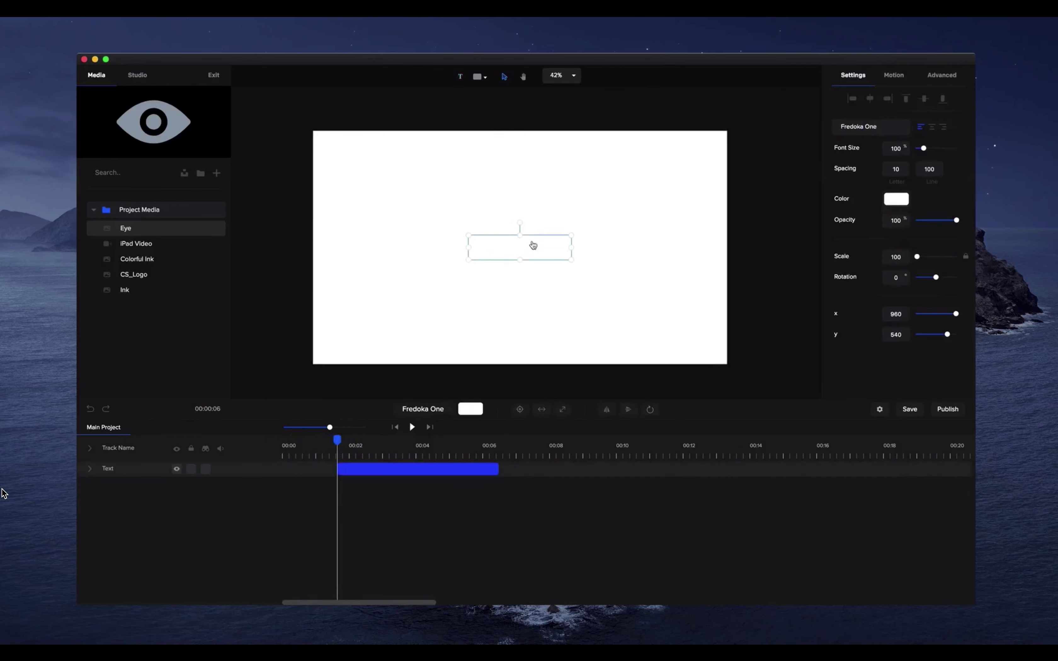
# Color the "Your Text" object crimson red and enlarge it to a scale of about 221.
pyautogui.click(896, 199)
pyautogui.moveTo(907, 153); pyautogui.dragTo(929, 123)
pyautogui.moveTo(571, 262)
pyautogui.mouseDown()
pyautogui.moveTo(640, 299)
pyautogui.moveTo(583, 264)
pyautogui.mouseUp()
# Move the text clip and playhead to the timeline's start and position the text near the canvas center, at about x 955, y 535.
pyautogui.moveTo(439, 465); pyautogui.dragTo(385, 464)
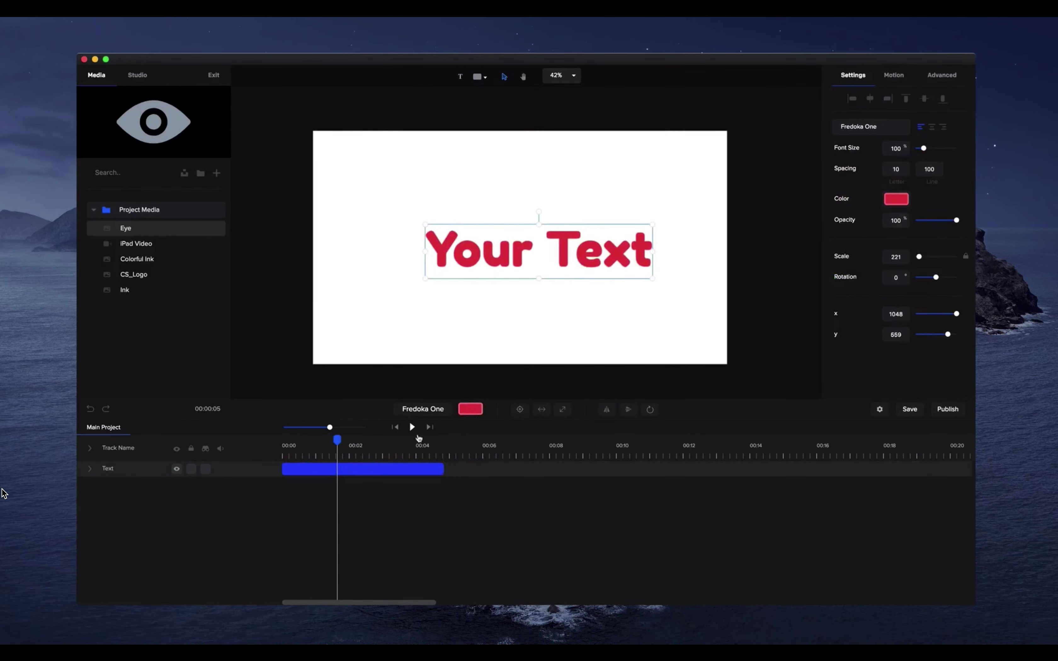
pyautogui.click(398, 429)
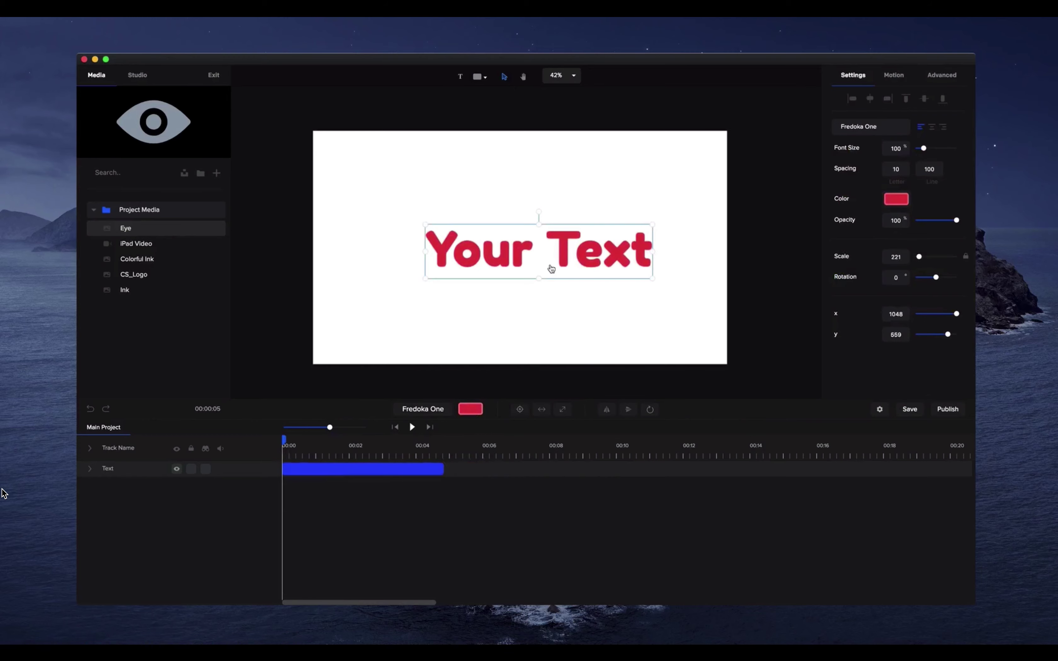
pyautogui.moveTo(565, 258); pyautogui.dragTo(545, 253)
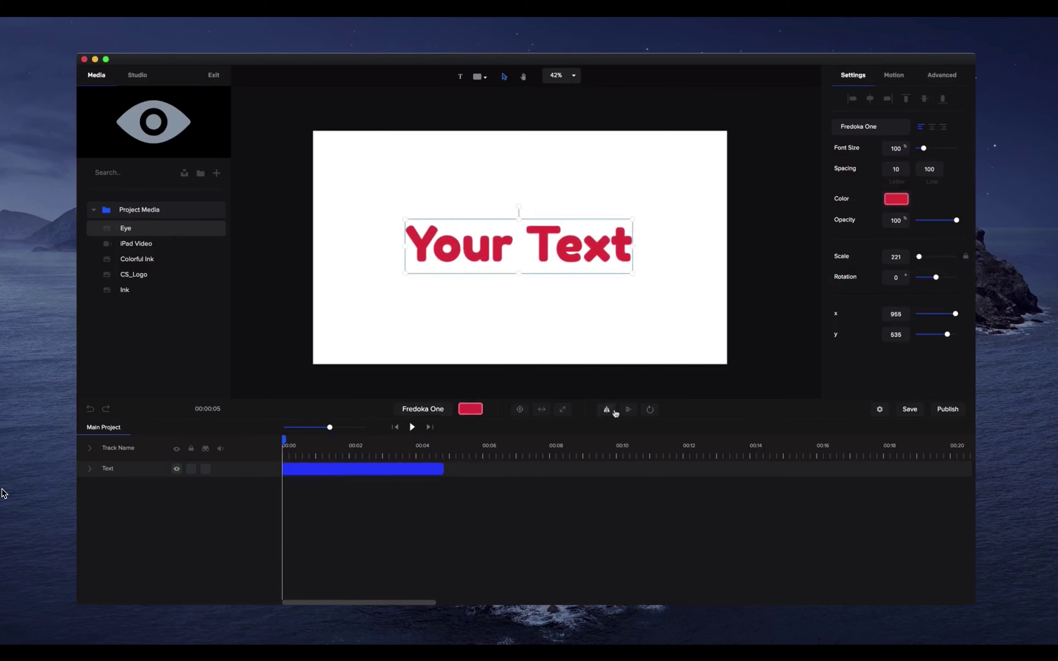
# Center the "Your Text" object on the canvas and expand it to fill the canvas.
pyautogui.click(519, 409)
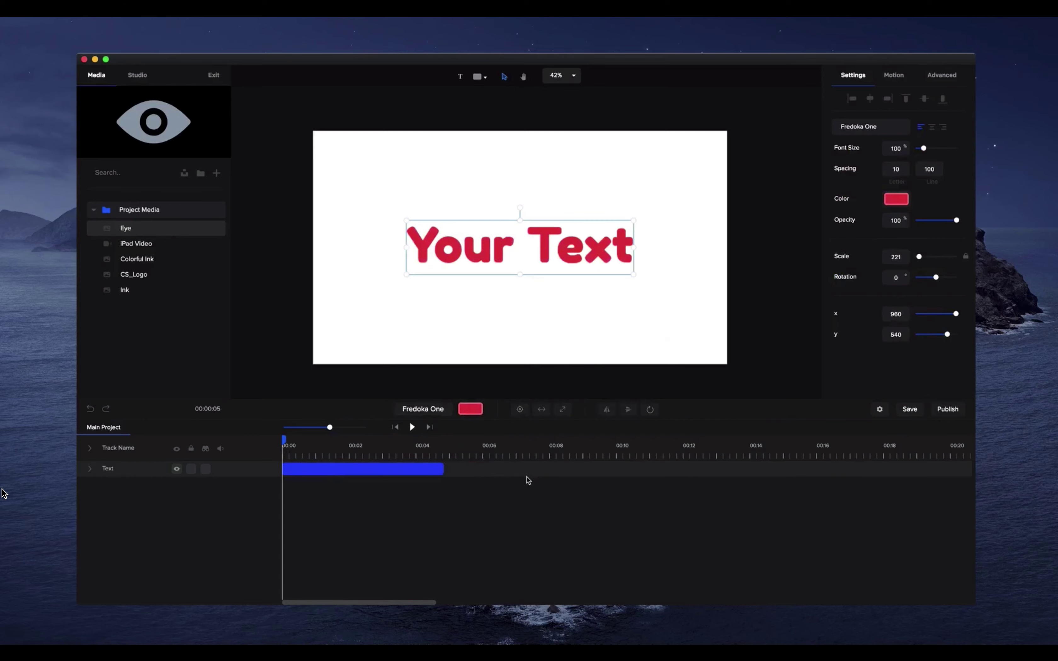
pyautogui.click(542, 410)
pyautogui.click(562, 409)
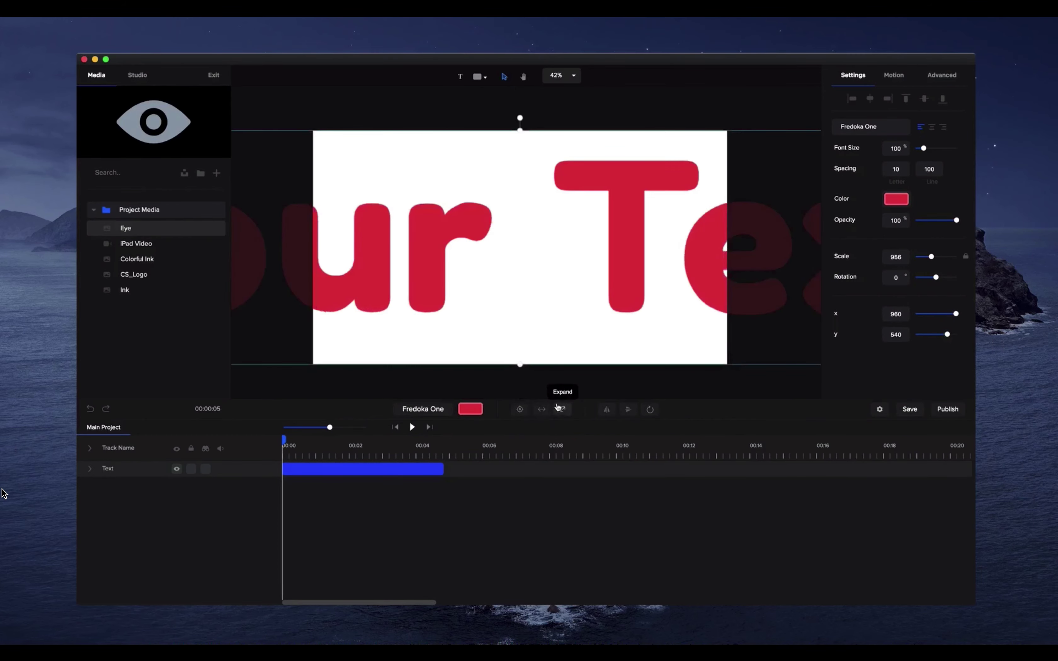
pyautogui.scroll(-3, 589, 187)
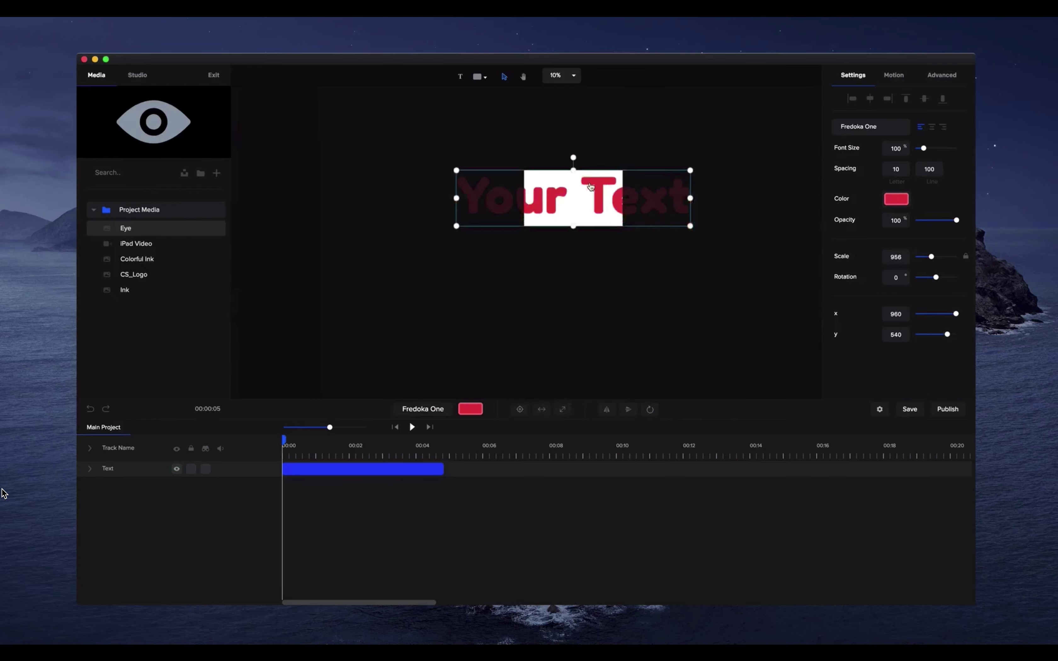
pyautogui.scroll(1, 511, 185)
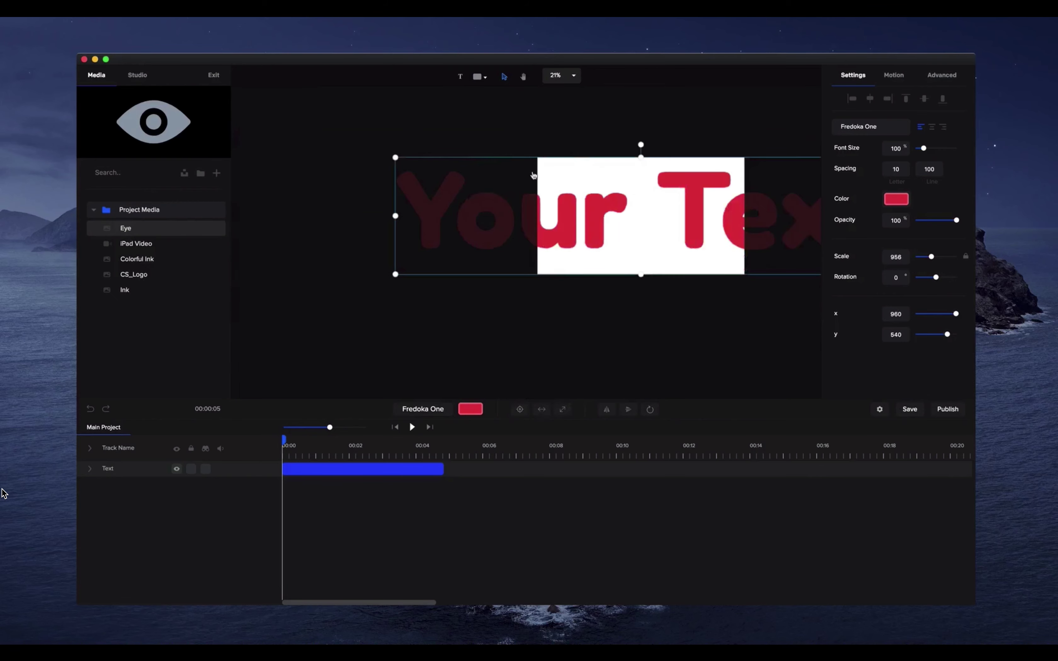
# Shrink the text to a scale of about 695, recenter it and fit it to the canvas width.
pyautogui.moveTo(394, 157); pyautogui.dragTo(506, 221)
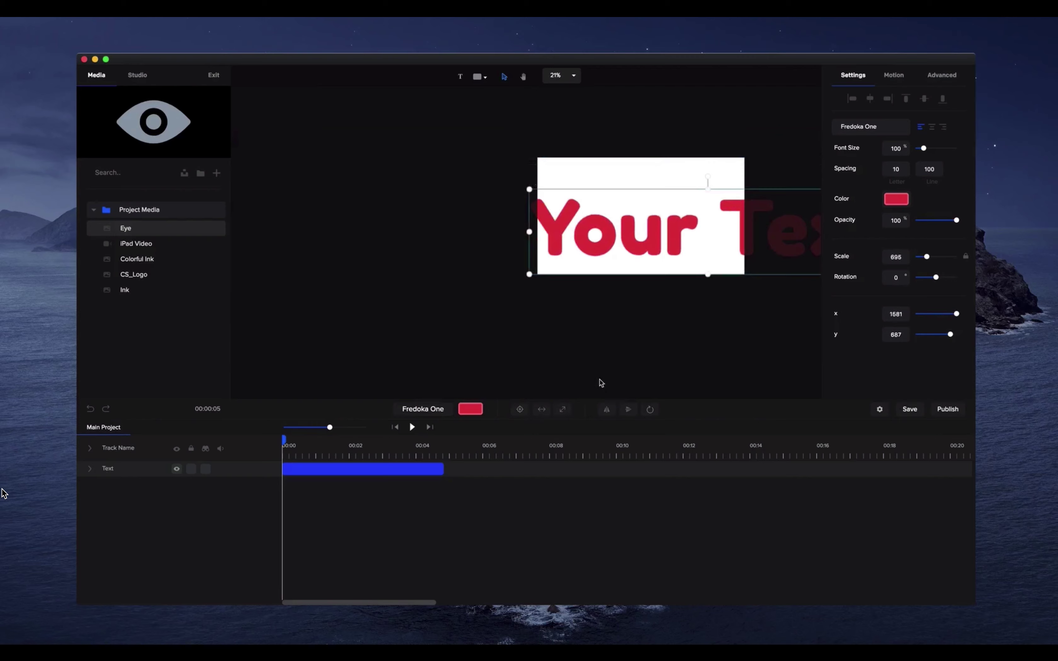
pyautogui.click(520, 409)
pyautogui.click(542, 409)
pyautogui.scroll(1, 659, 242)
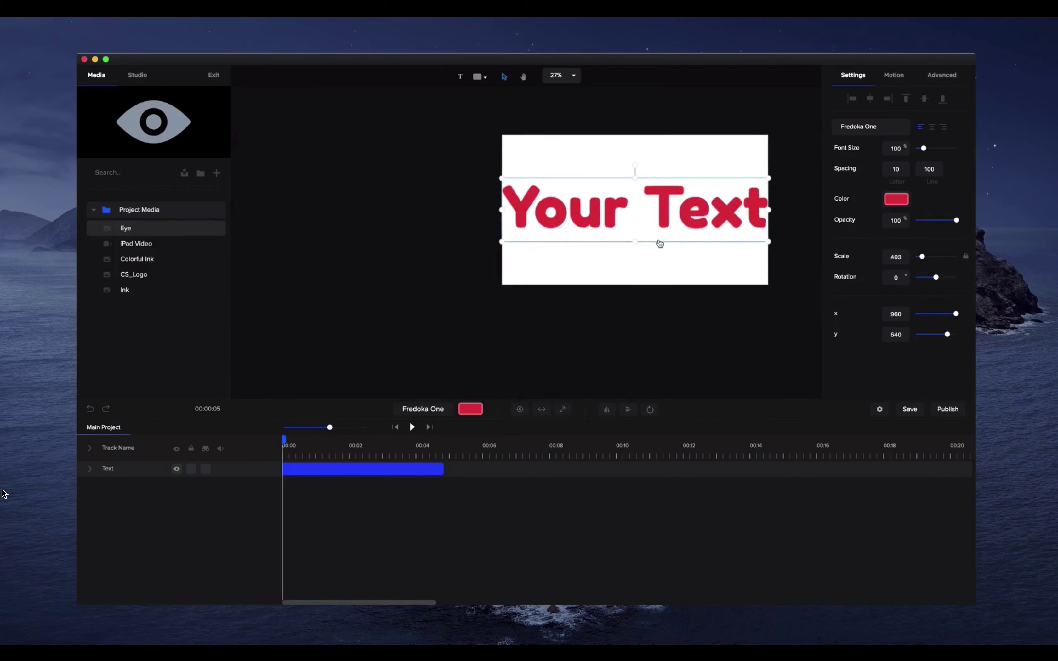
# Flip the text horizontally and vertically, reversing each flip to restore its original orientation.
pyautogui.click(523, 77)
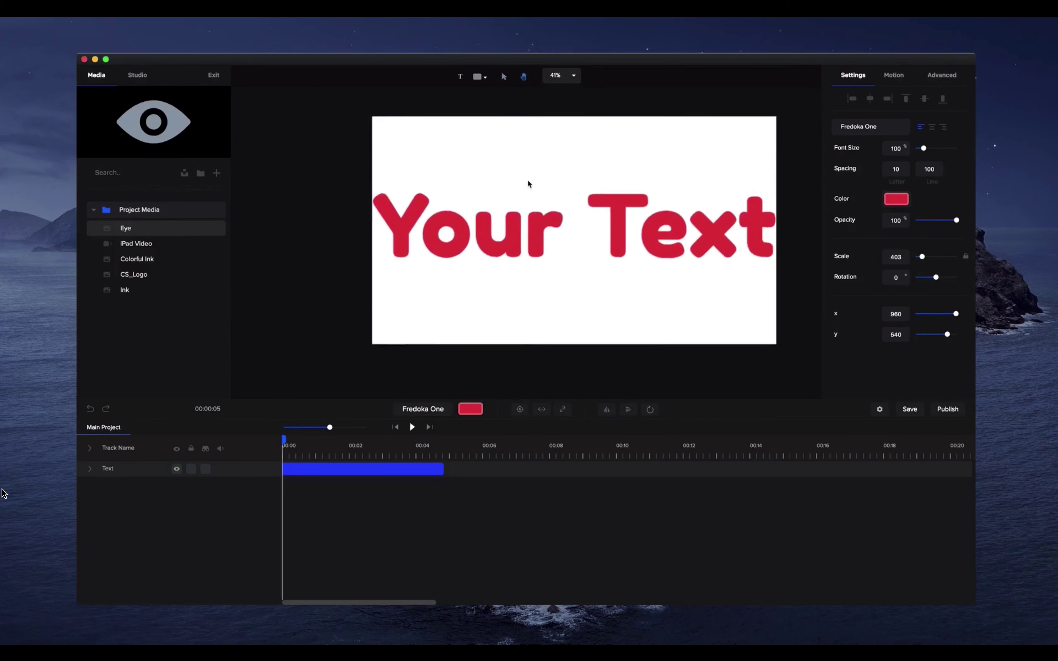
pyautogui.click(607, 411)
pyautogui.click(608, 410)
pyautogui.click(623, 414)
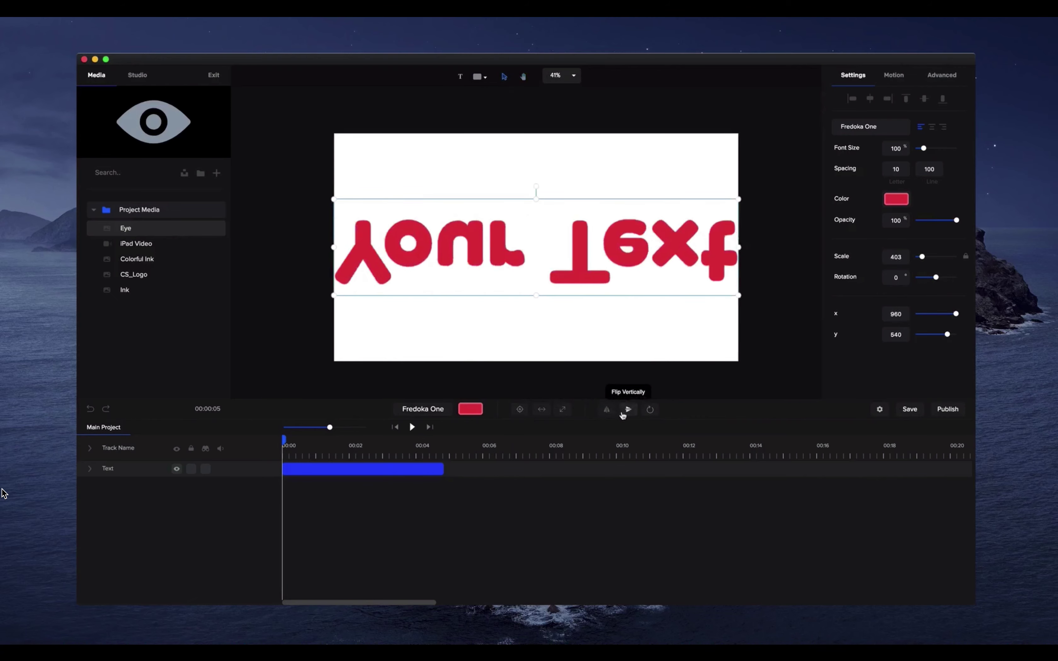
pyautogui.click(623, 414)
# Rotate the text slightly around its center to about 355° and bring it level again at 360°.
pyautogui.moveTo(645, 414)
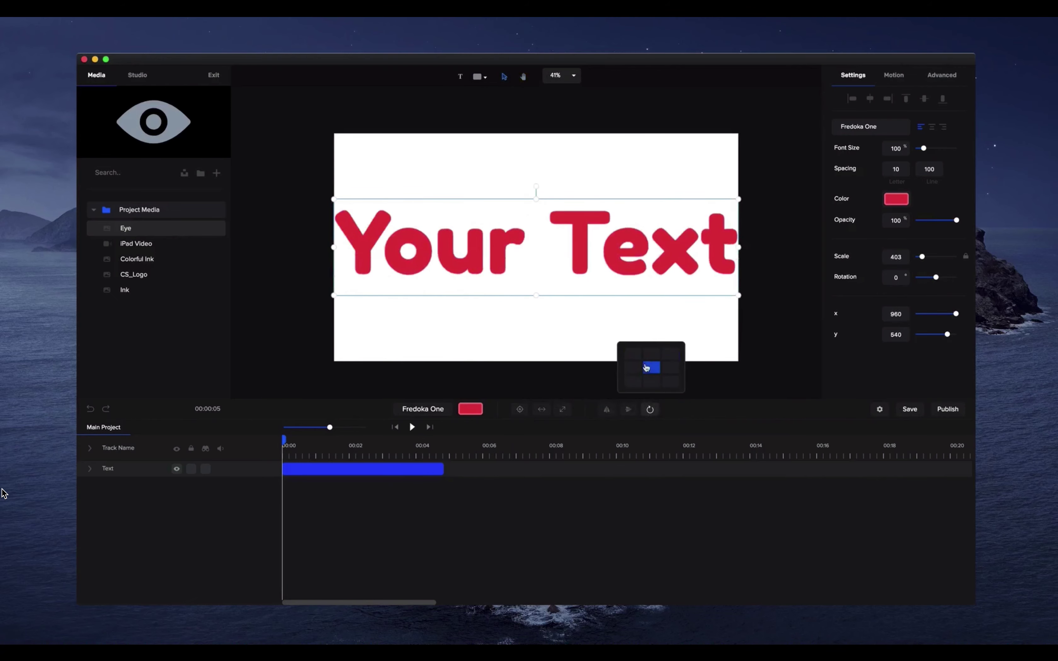
pyautogui.moveTo(535, 189); pyautogui.dragTo(535, 239)
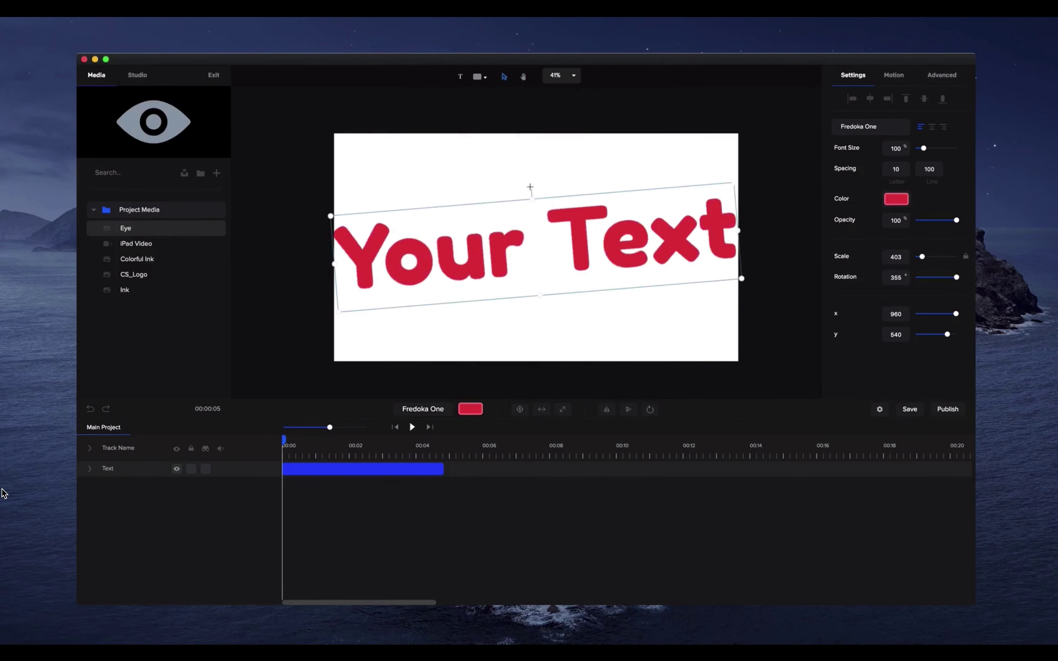
pyautogui.moveTo(530, 187); pyautogui.dragTo(535, 186)
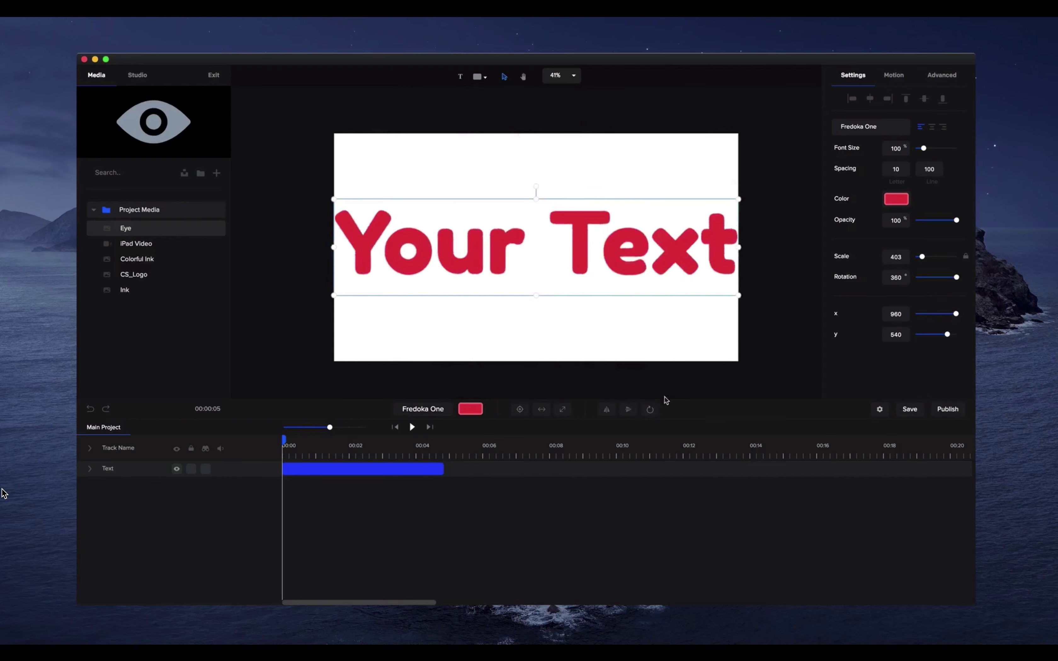
# Move the text's anchor point to its lower-right corner and rotate the text a full turn around it to 720°.
pyautogui.click(650, 410)
pyautogui.click(673, 387)
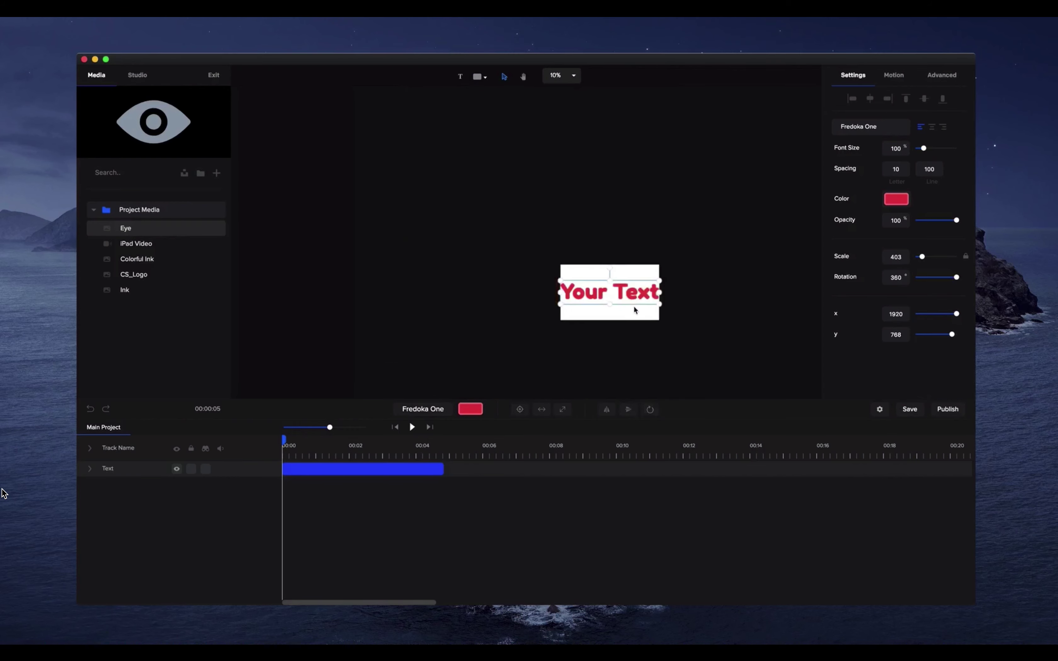
pyautogui.moveTo(615, 264)
pyautogui.mouseDown()
pyautogui.moveTo(720, 236)
pyautogui.moveTo(618, 343)
pyautogui.moveTo(585, 264)
pyautogui.moveTo(619, 274)
pyautogui.mouseUp()
pyautogui.scroll(5, 621, 279)
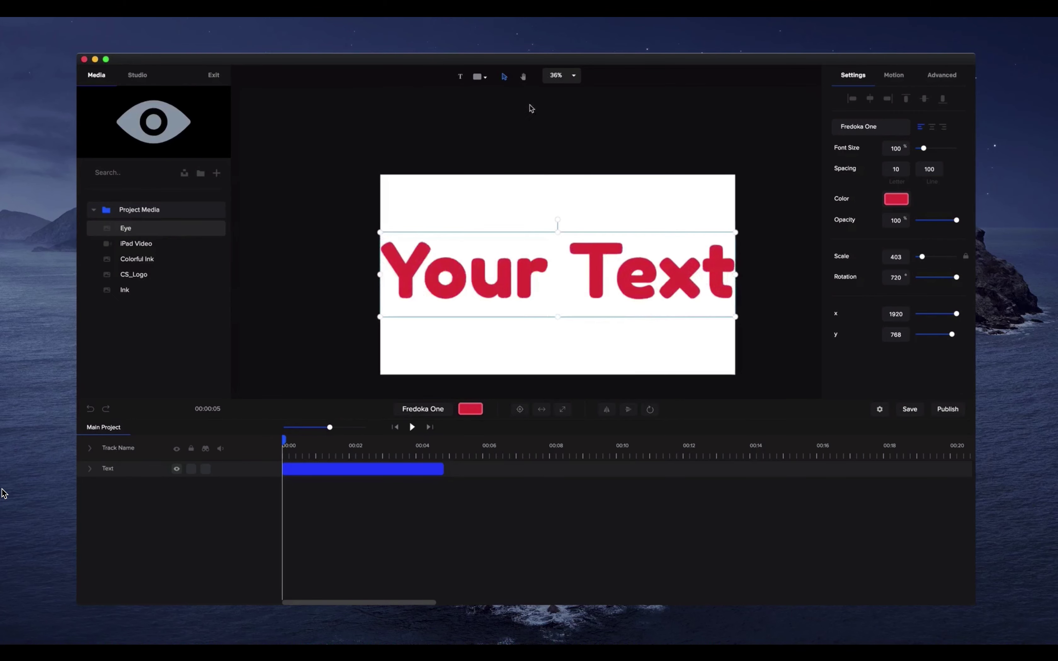
pyautogui.click(523, 78)
pyautogui.moveTo(540, 191); pyautogui.dragTo(528, 166)
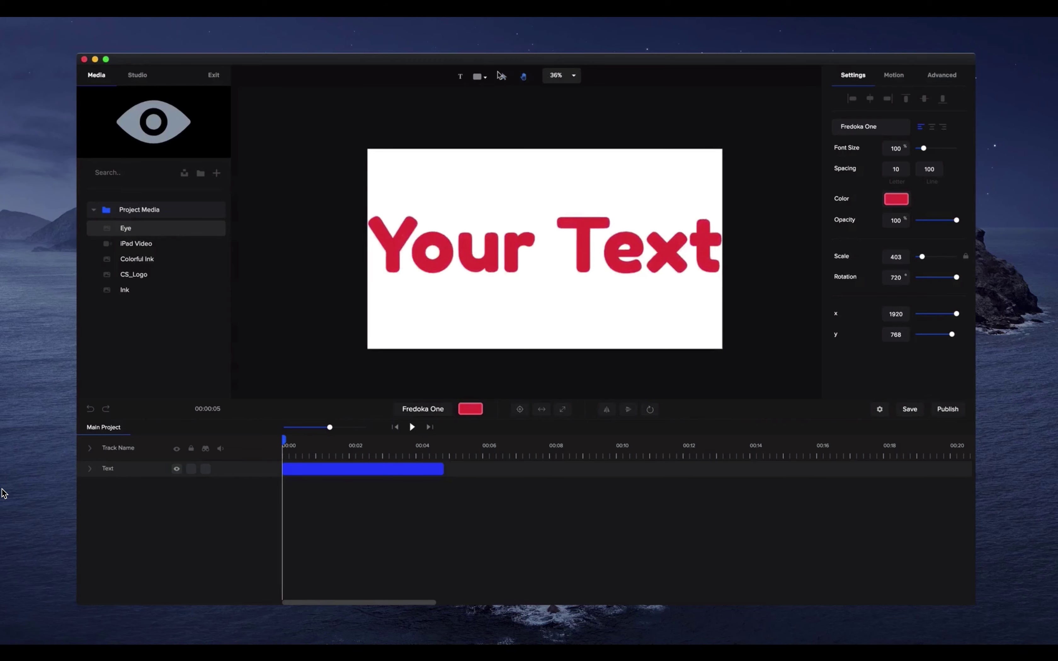
pyautogui.scroll(1, 557, 177)
# Return the text's anchor point to its center and delete the text object from the canvas.
pyautogui.click(650, 410)
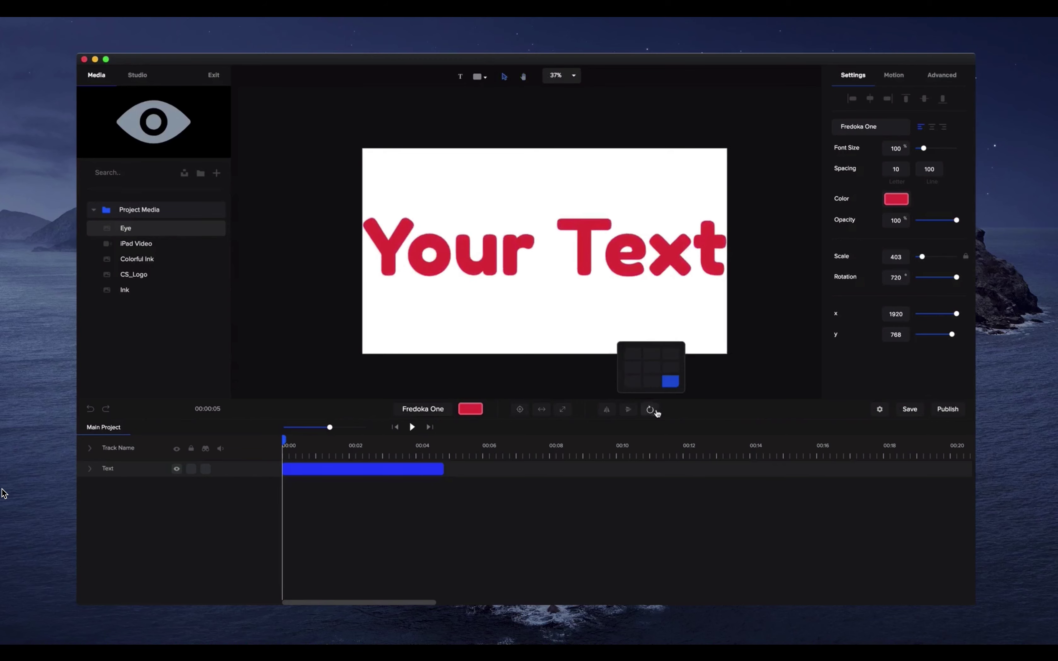
pyautogui.click(656, 374)
pyautogui.click(754, 309)
pyautogui.click(499, 257)
pyautogui.press('Delete')
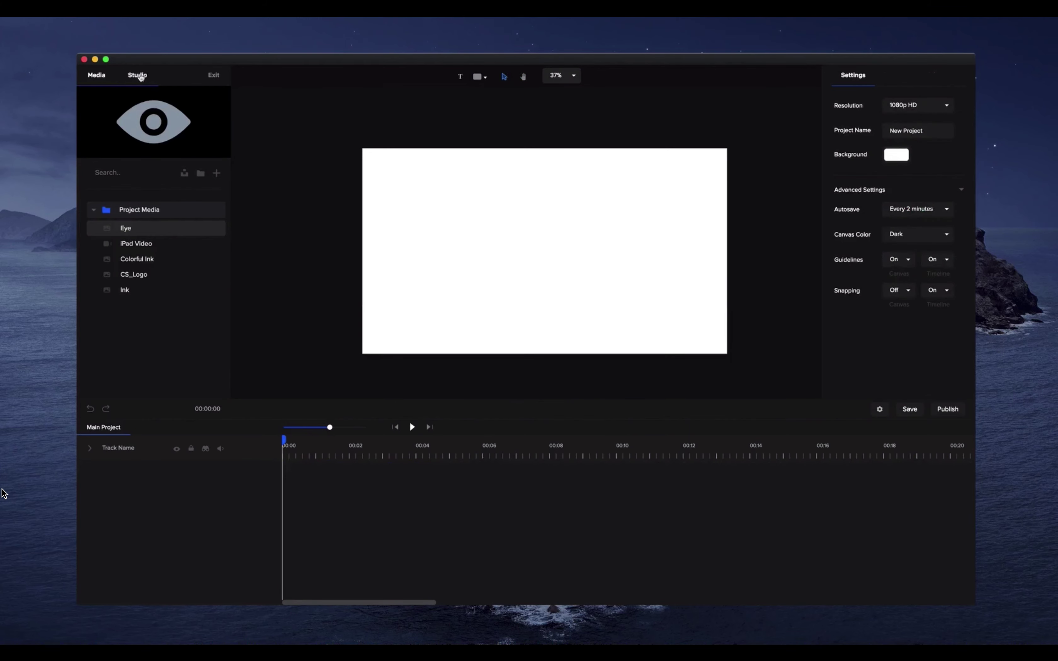
# Browse the Studio library's Scenes category, including the 3D Characters scenes, and return to the library's home.
pyautogui.click(139, 77)
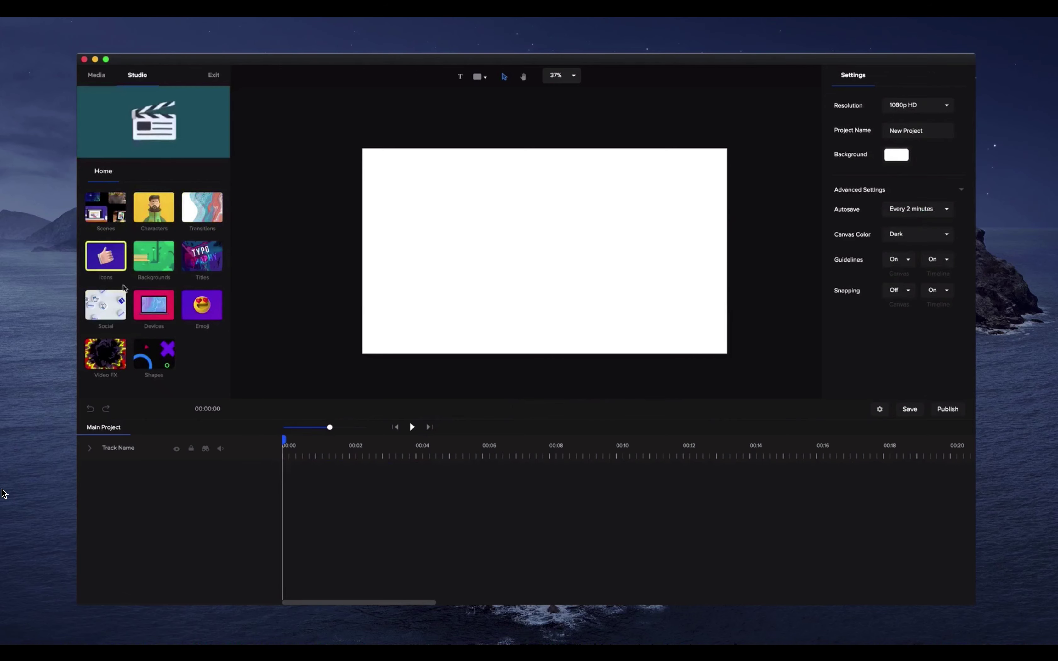
pyautogui.click(109, 217)
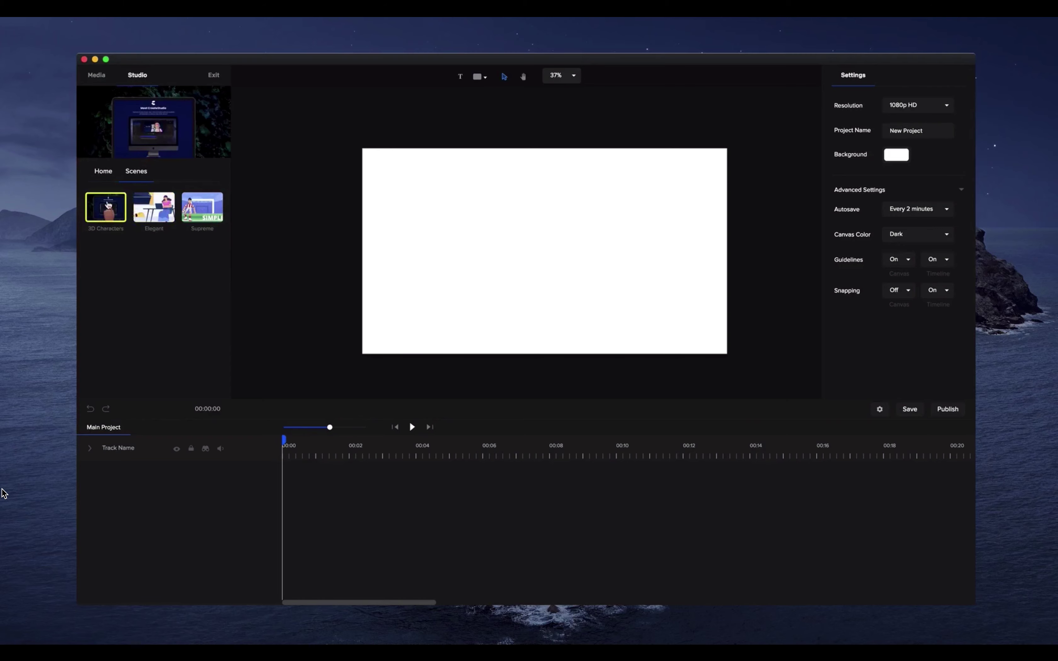
pyautogui.click(108, 205)
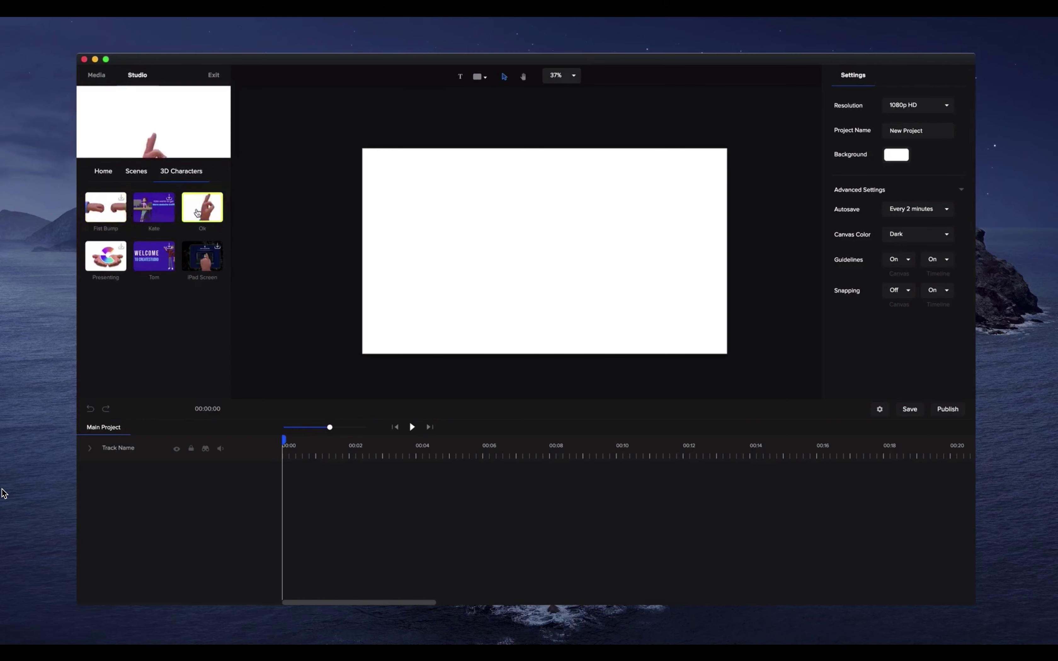
pyautogui.click(136, 173)
pyautogui.click(110, 175)
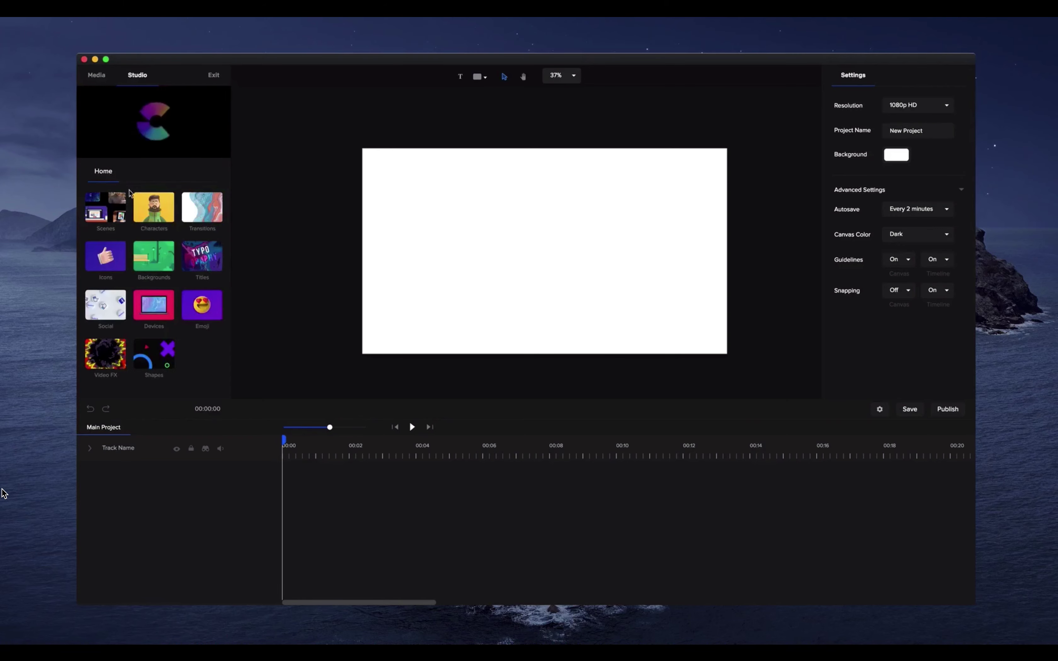
# Look through the Supreme collection in the Studio library's Characters category and preview its characters.
pyautogui.click(158, 207)
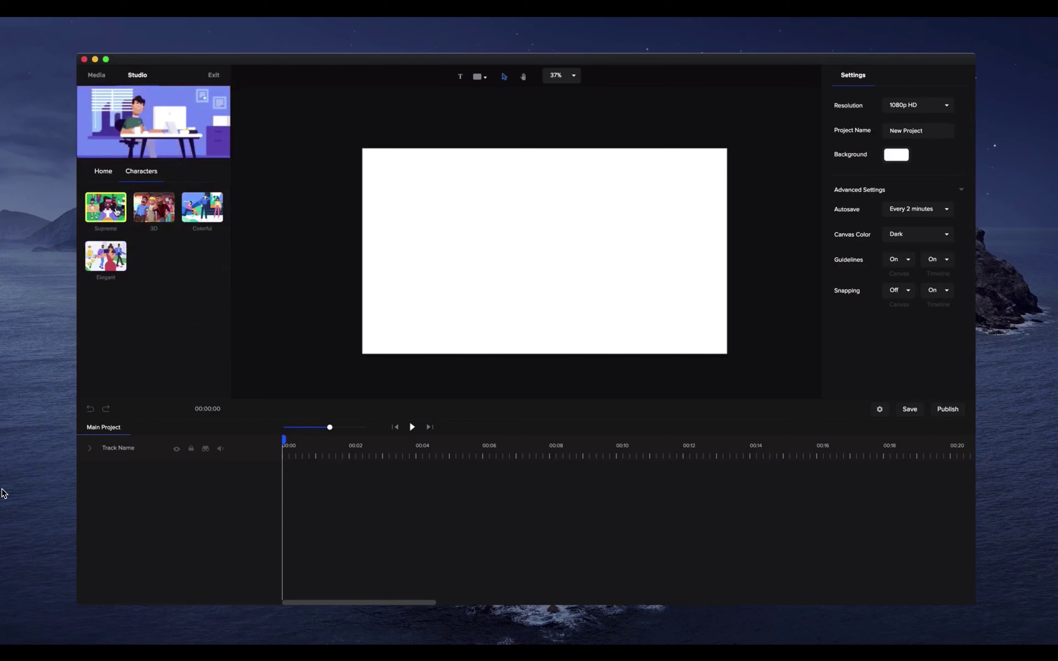
pyautogui.click(158, 207)
pyautogui.scroll(-1, 197, 218)
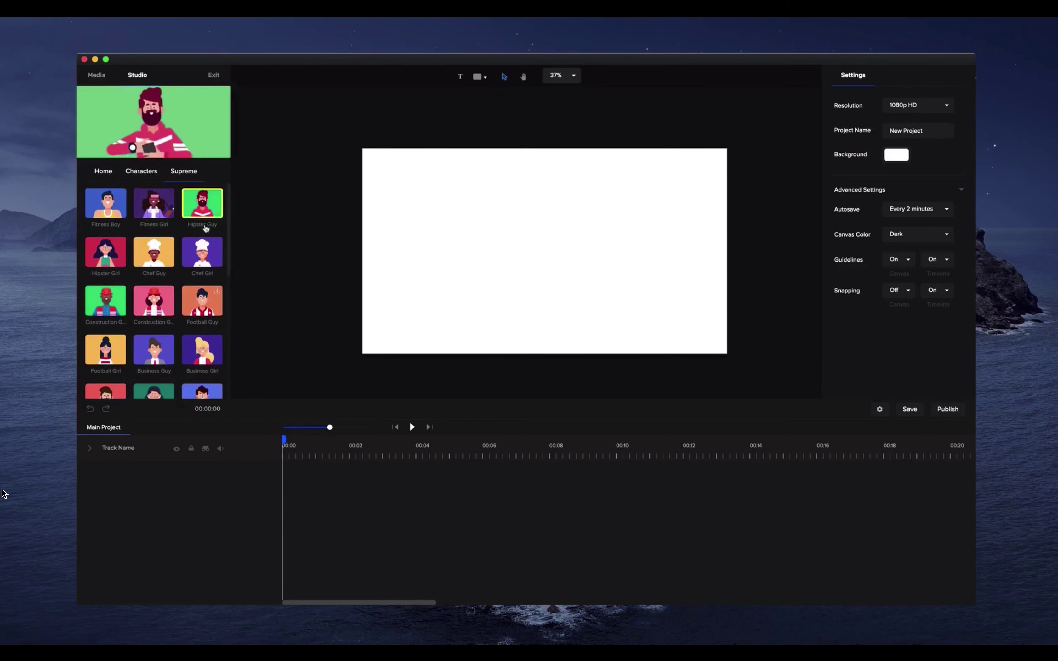
pyautogui.scroll(-1, 169, 254)
pyautogui.scroll(-1, 163, 270)
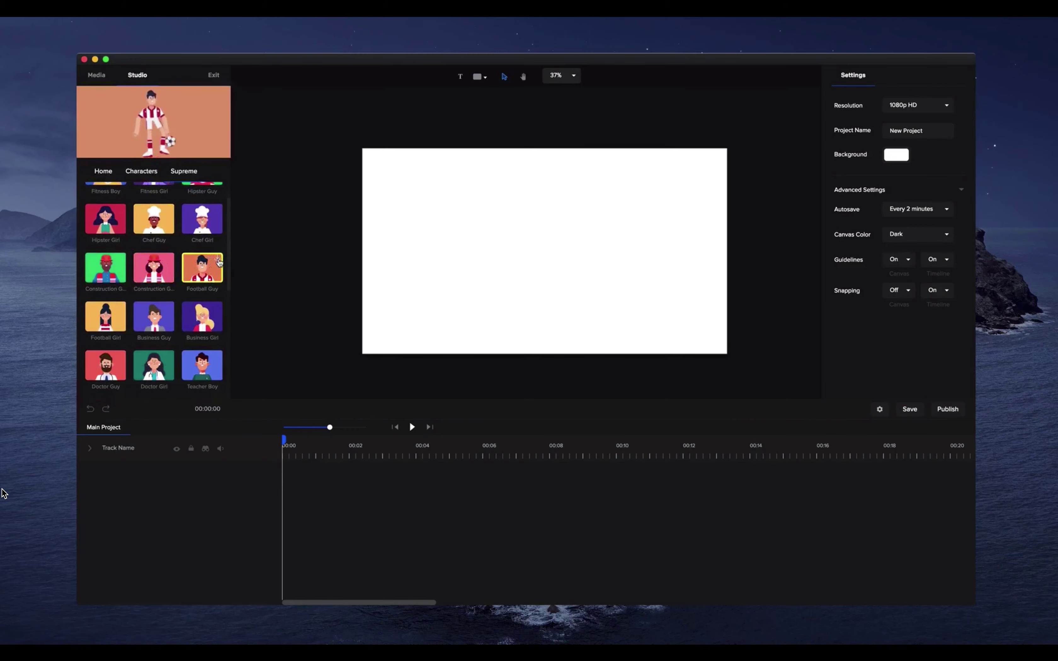
pyautogui.scroll(-4, 149, 297)
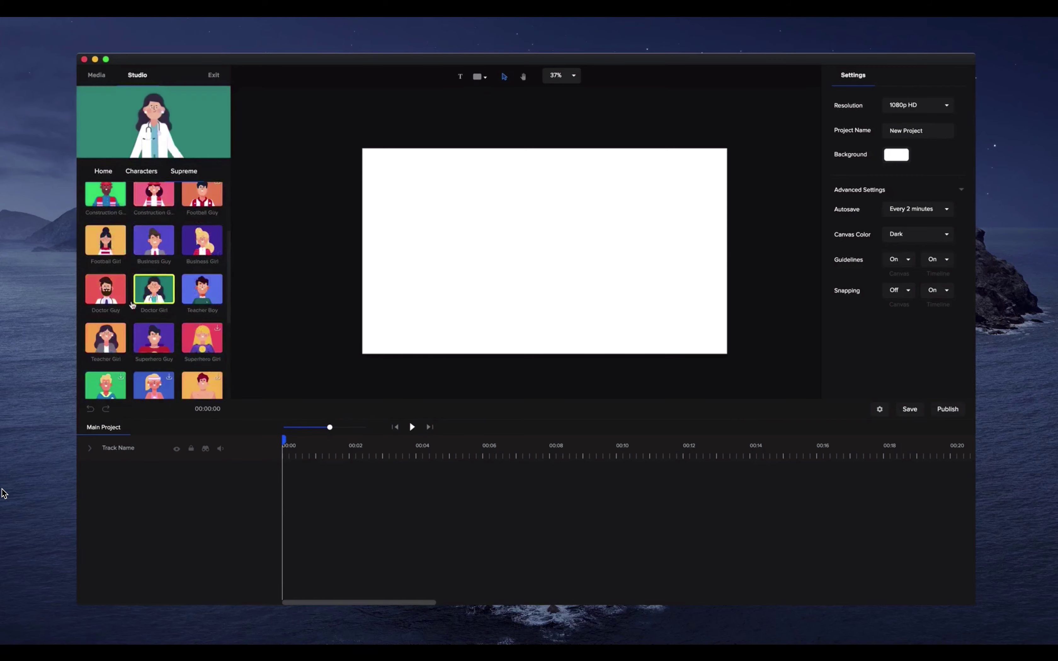
pyautogui.scroll(-5, 175, 266)
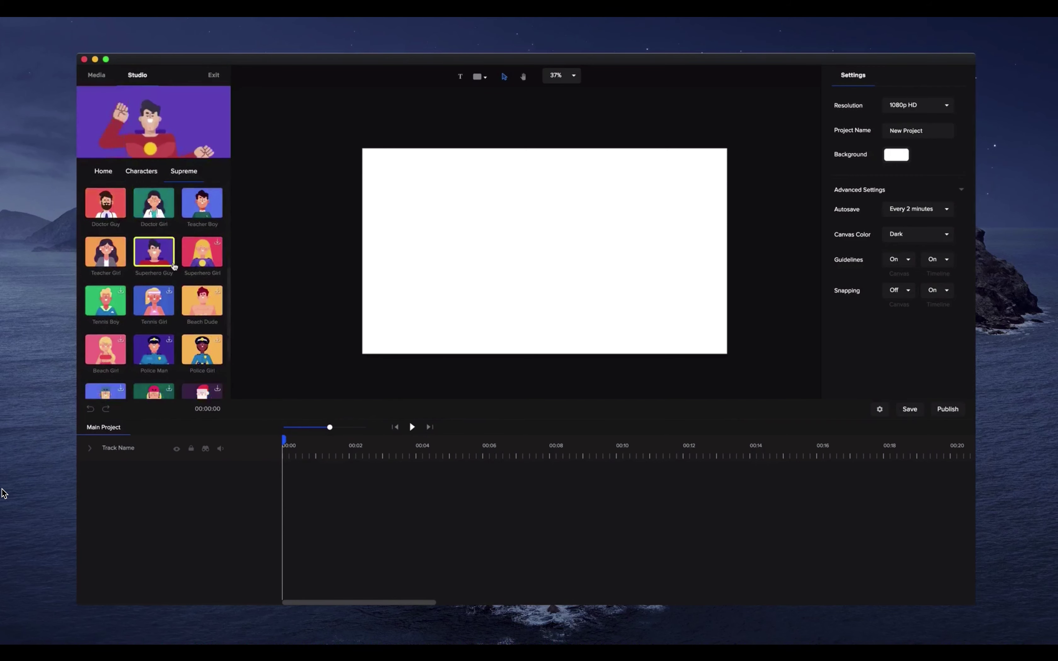
# Add the 3D character Tom to the canvas, scaled to about 91 and placed near the center at about x 955, y 545.
pyautogui.click(141, 171)
pyautogui.click(168, 208)
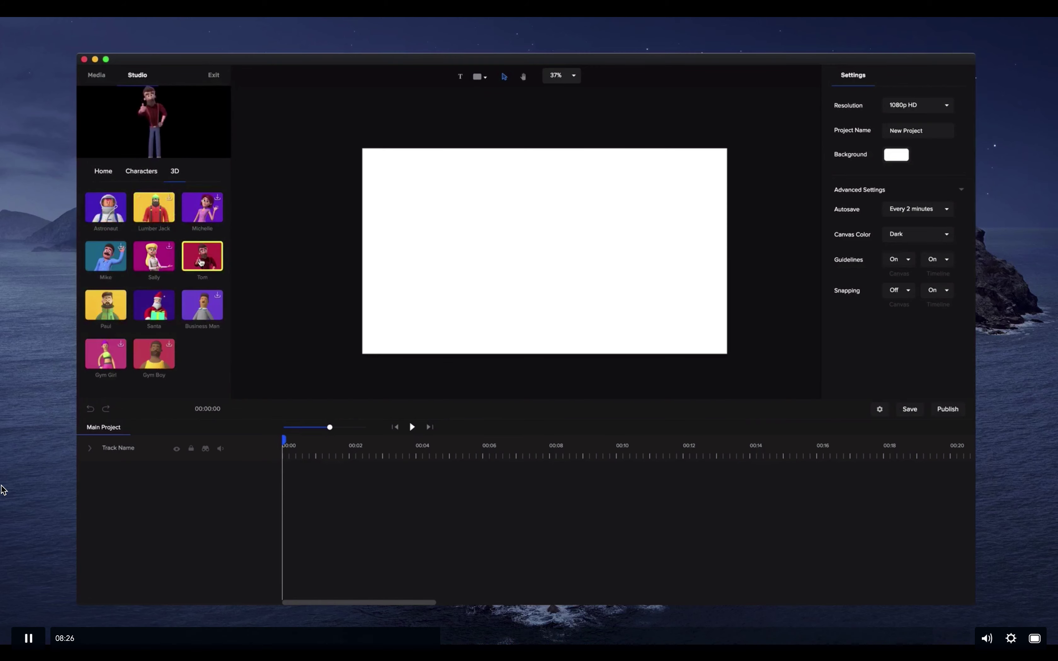
pyautogui.moveTo(201, 261); pyautogui.dragTo(406, 262)
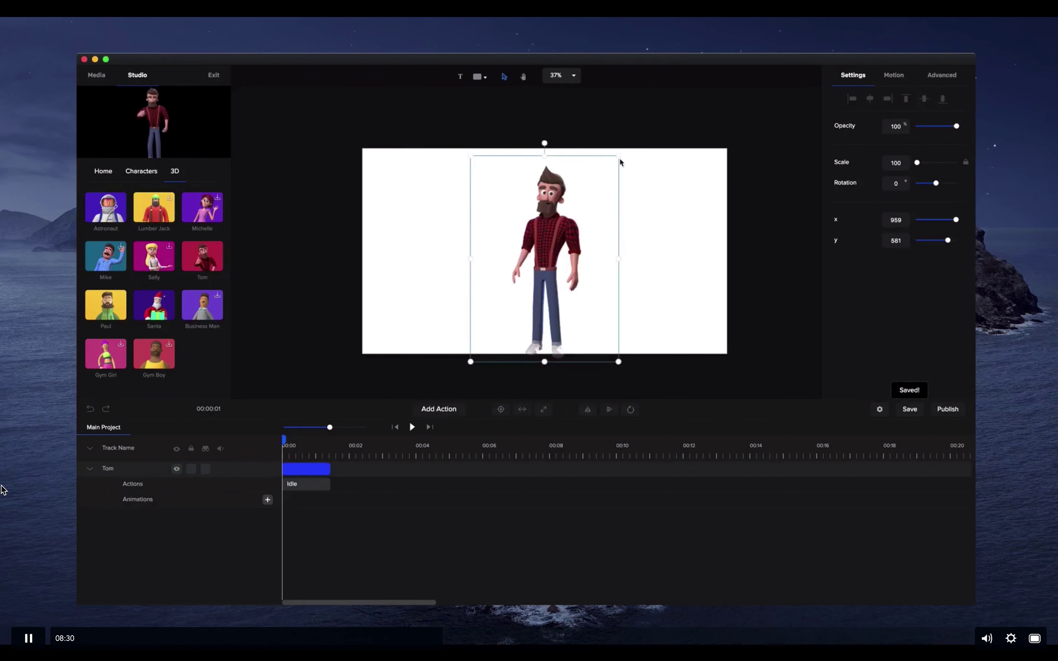
pyautogui.click(683, 242)
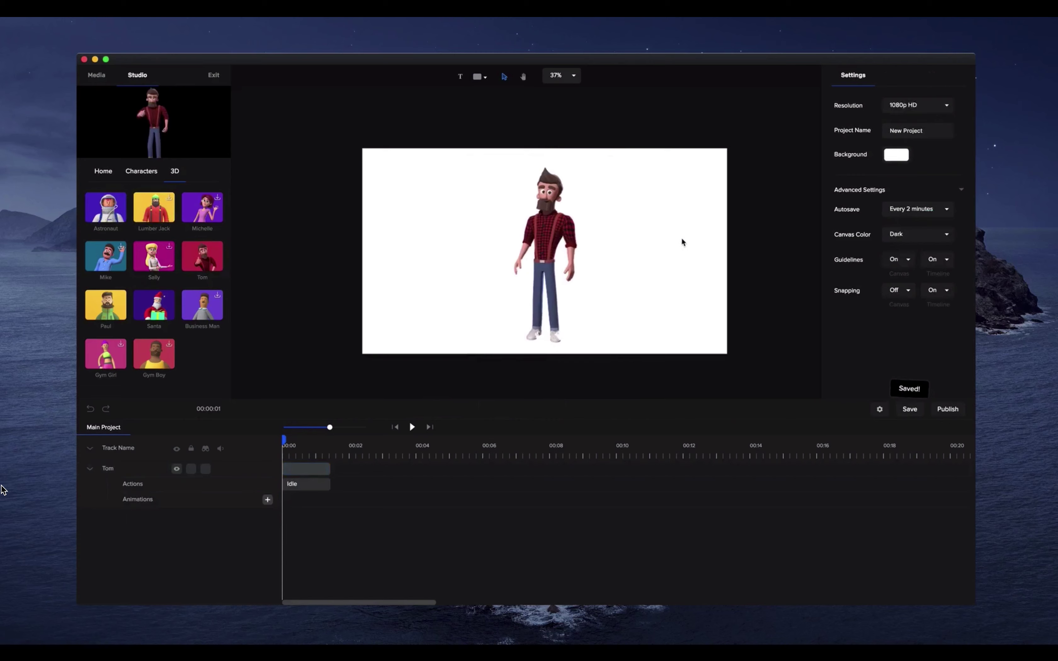
# Set the project background to purple #5017C1.
pyautogui.click(896, 155)
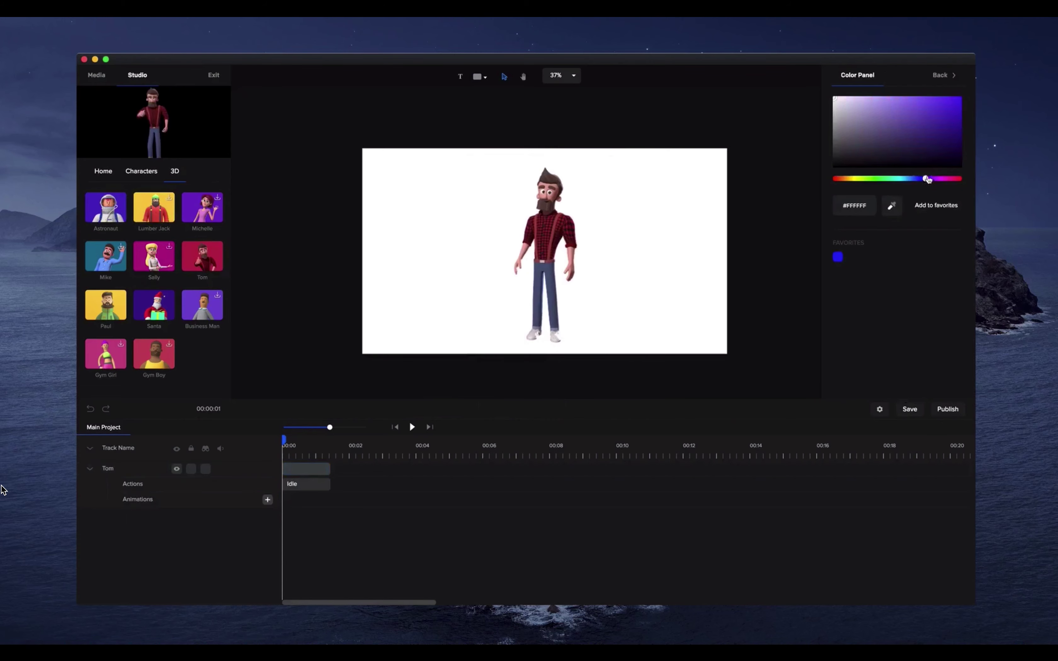
pyautogui.click(945, 124)
pyautogui.scroll(2, 600, 222)
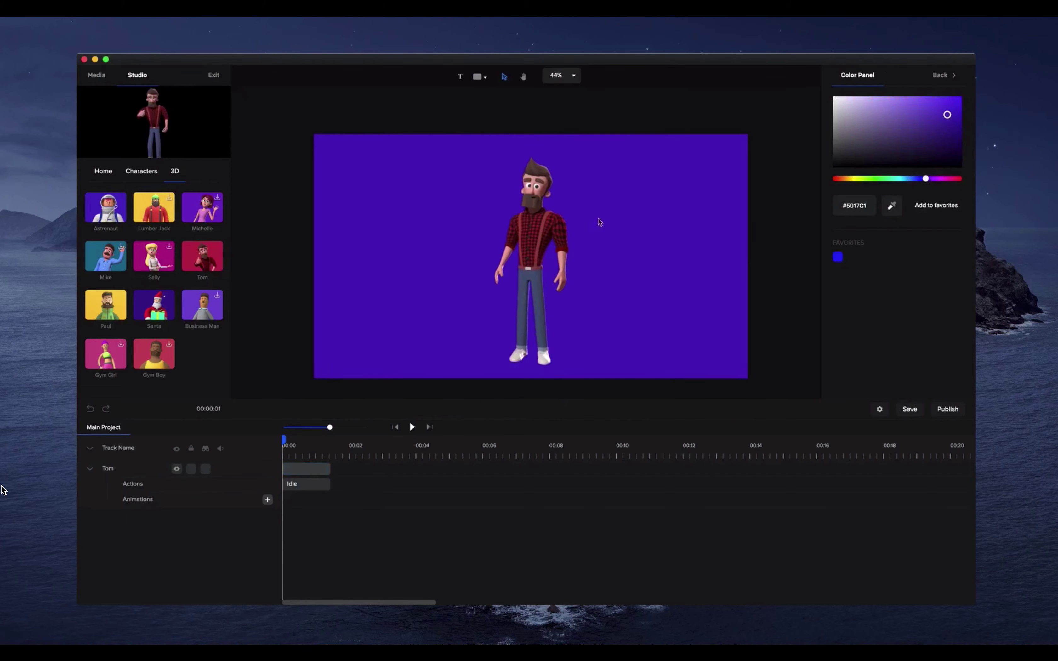
pyautogui.click(523, 79)
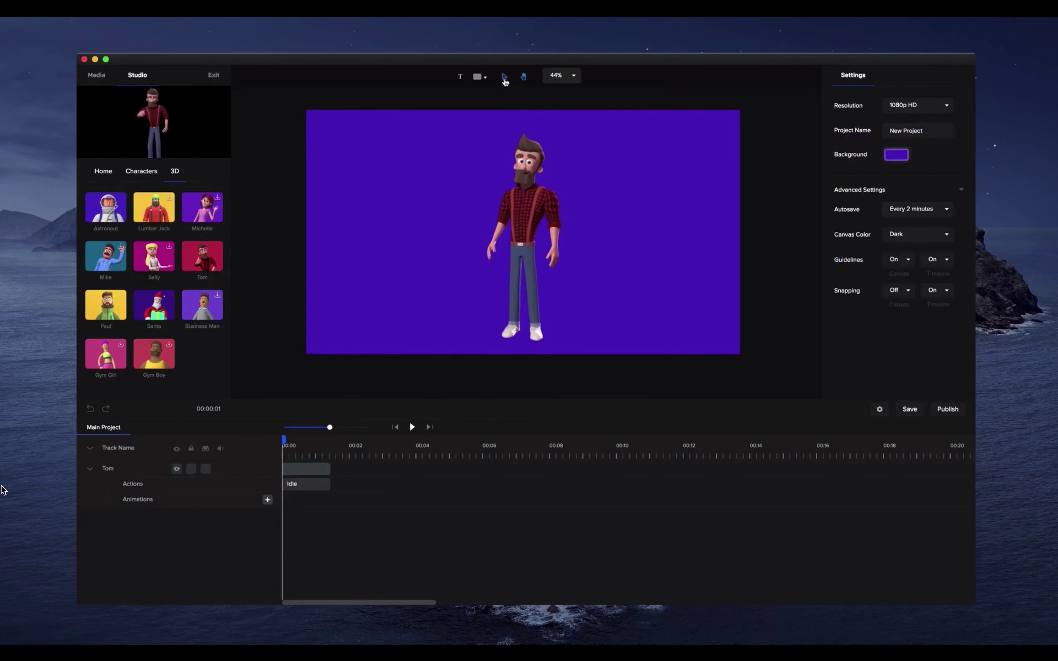
# Draw a circle stretched into a wide floor ellipse at about x 963, y 956, and move its track below Tom's.
pyautogui.click(478, 78)
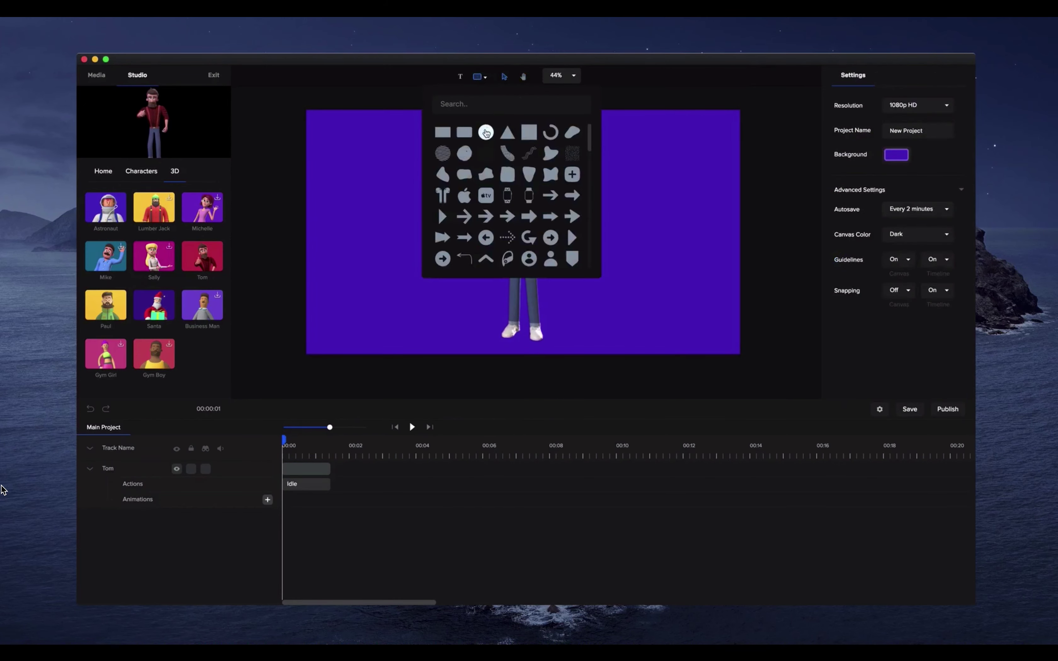
pyautogui.click(486, 133)
pyautogui.moveTo(441, 258); pyautogui.dragTo(564, 356)
pyautogui.moveTo(645, 331); pyautogui.dragTo(790, 326)
pyautogui.moveTo(150, 469); pyautogui.dragTo(140, 515)
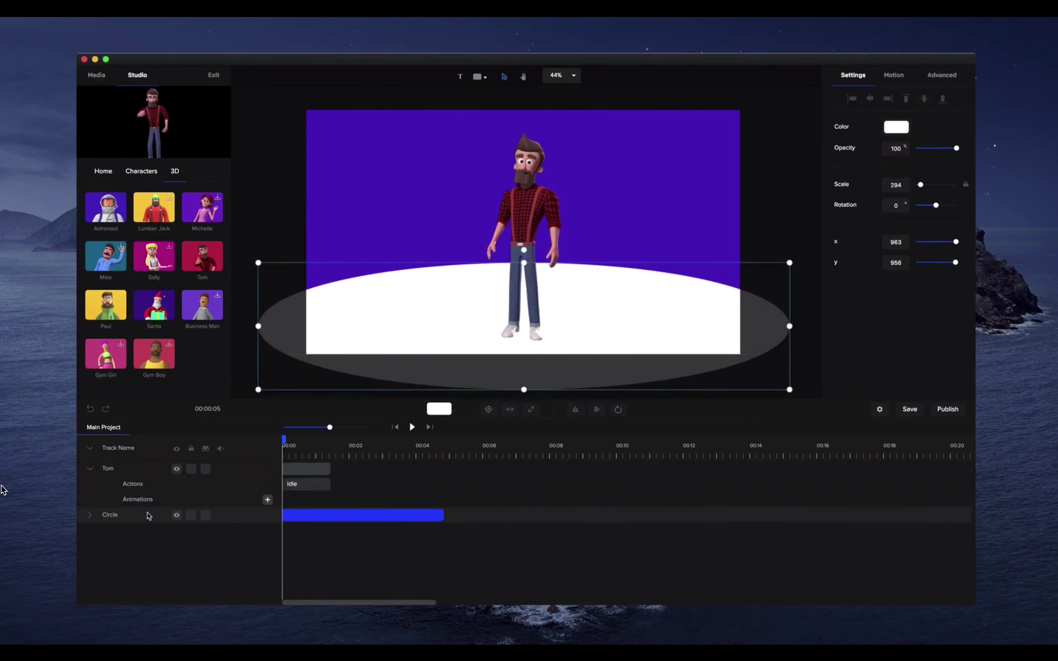
# Lower the floor ellipse's opacity to about 6% and select Tom's clip on the timeline.
pyautogui.moveTo(957, 149); pyautogui.dragTo(920, 148)
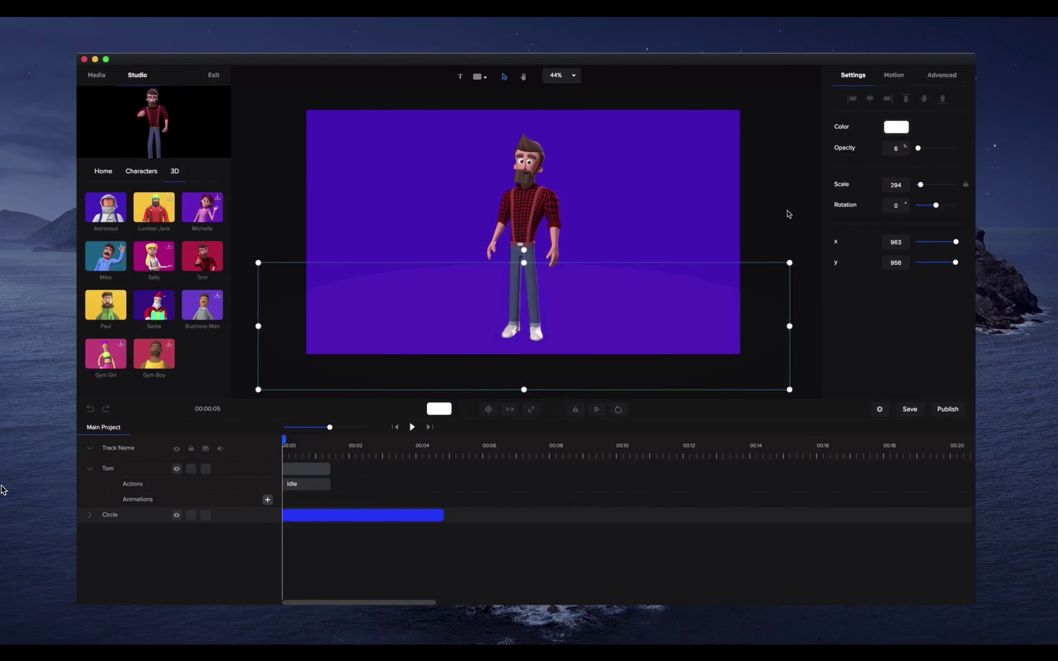
pyautogui.click(788, 214)
pyautogui.click(310, 472)
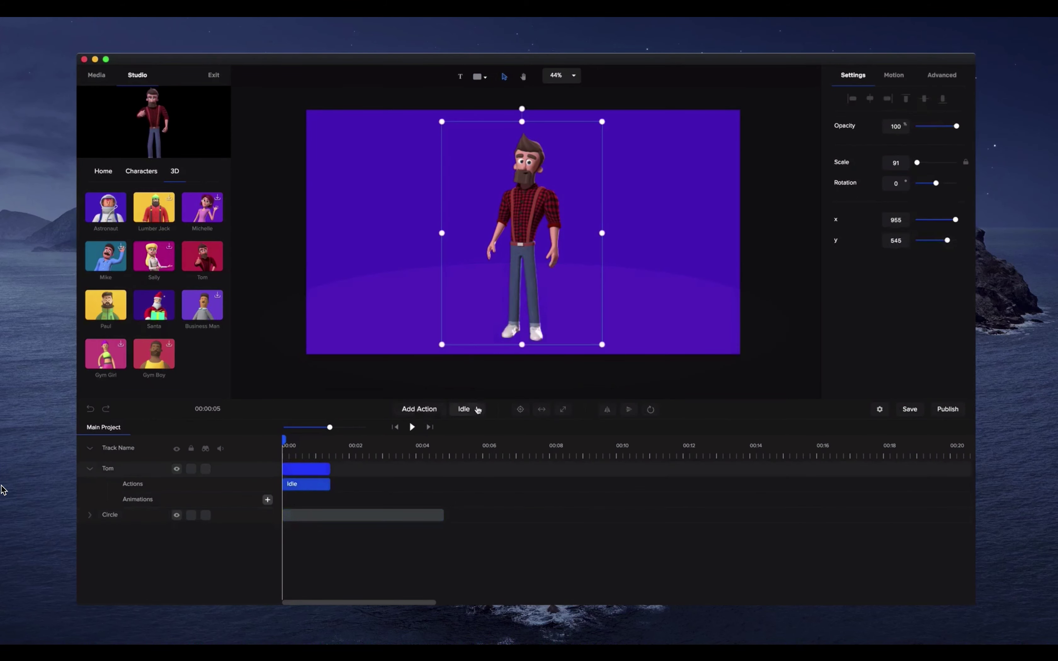
# Change Tom's Idle action to Waving and add a Happy action after it.
pyautogui.click(478, 409)
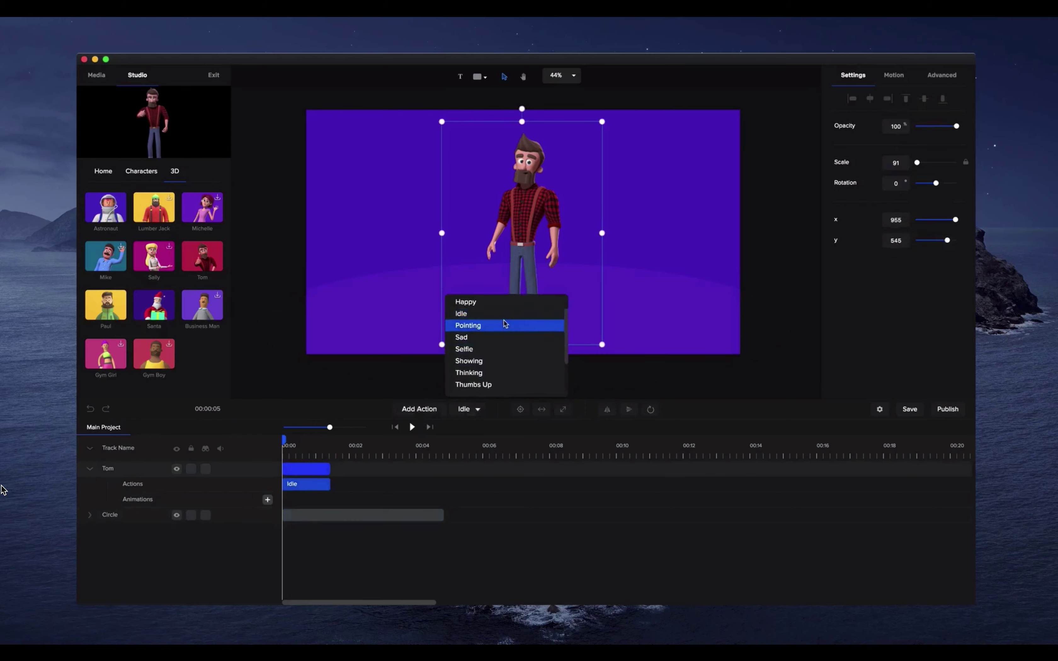
pyautogui.scroll(-5, 505, 332)
pyautogui.click(497, 384)
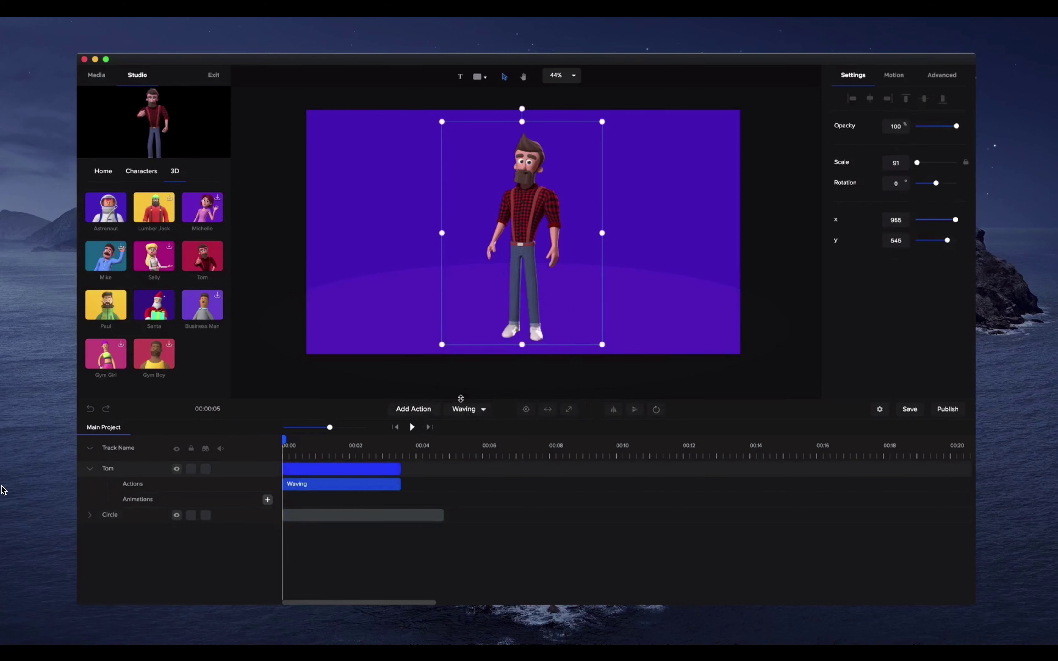
pyautogui.click(423, 411)
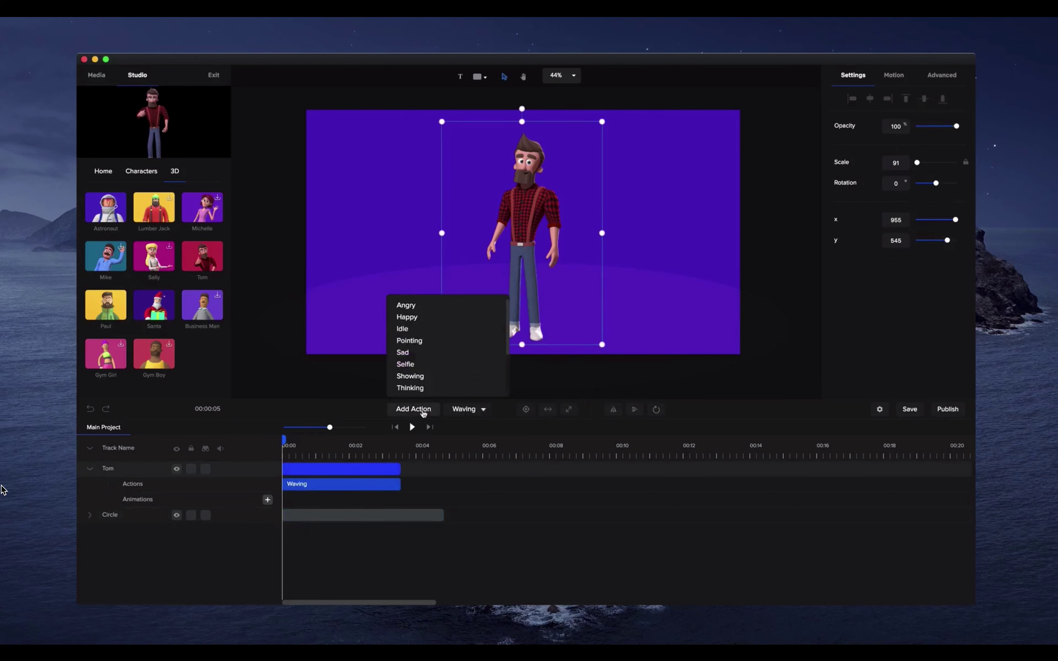
pyautogui.click(441, 320)
# Extend the floor ellipse's clip to end with Tom's Happy action, and preview the scene.
pyautogui.moveTo(444, 516); pyautogui.dragTo(497, 516)
pyautogui.click(412, 427)
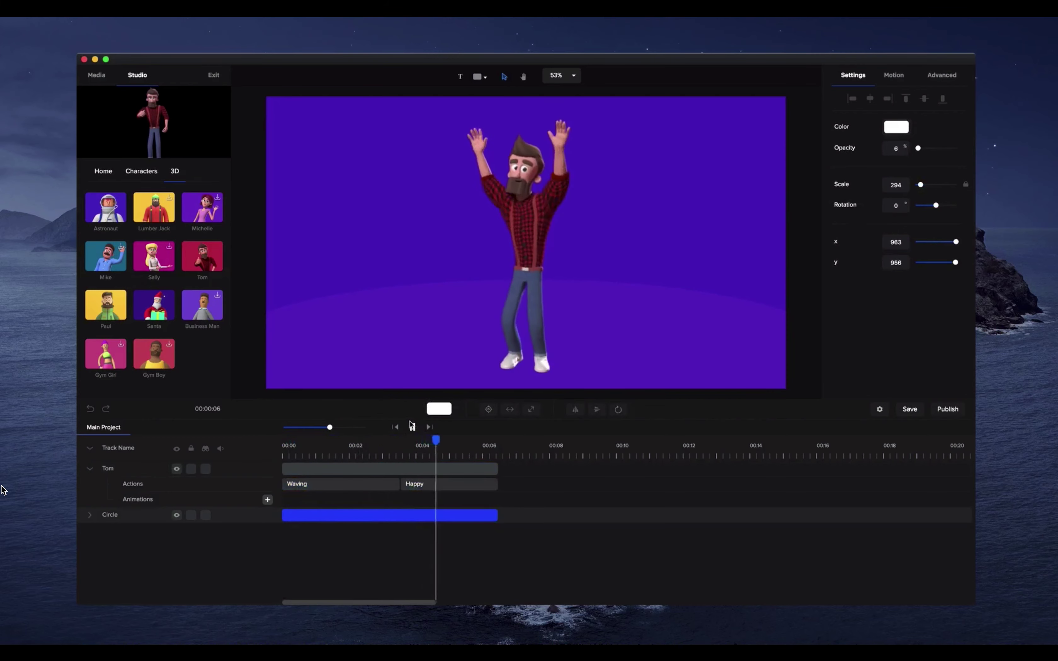
pyautogui.click(412, 427)
# Move Tom to the right part of the canvas and add a text object beside him at about x 591, y 357.
pyautogui.click(534, 228)
pyautogui.moveTo(534, 228); pyautogui.dragTo(638, 220)
pyautogui.click(462, 78)
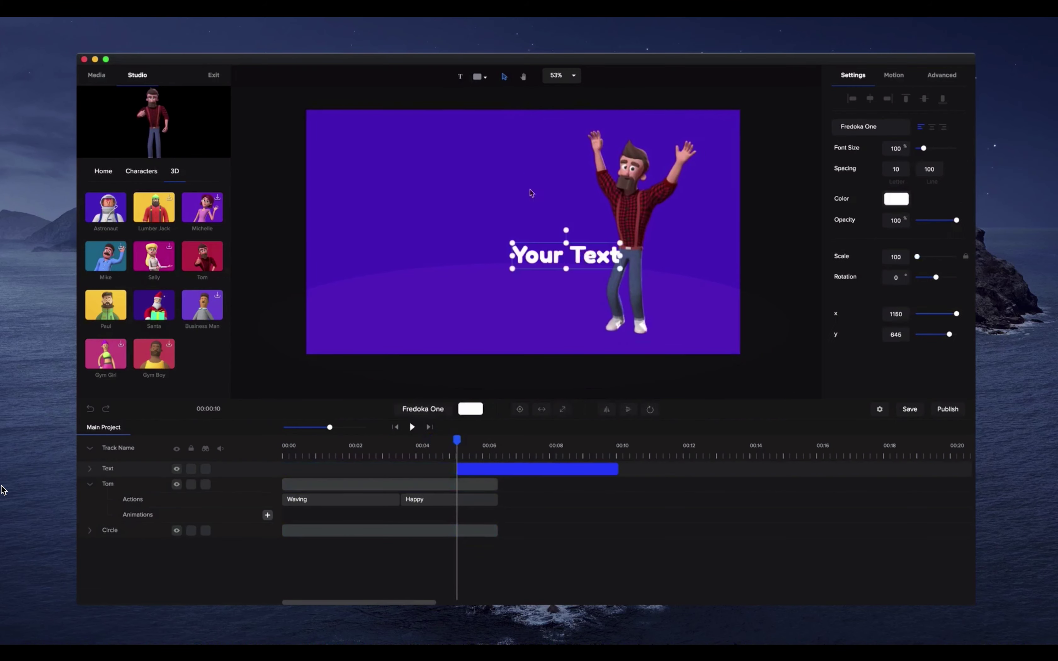
pyautogui.moveTo(557, 243); pyautogui.dragTo(431, 182)
# Replace the placeholder text with "WELCOME TO".
pyautogui.doubleClick(432, 186)
pyautogui.press('super+a')
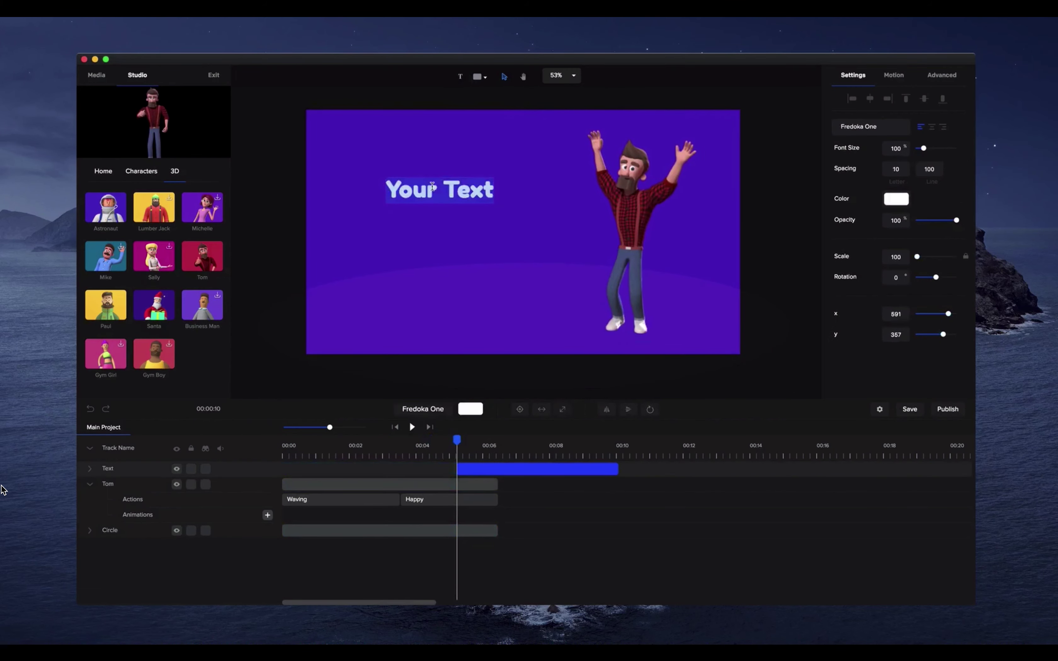
pyautogui.write('WE')
pyautogui.press('BackSpace')
pyautogui.write('ELCOME TO')
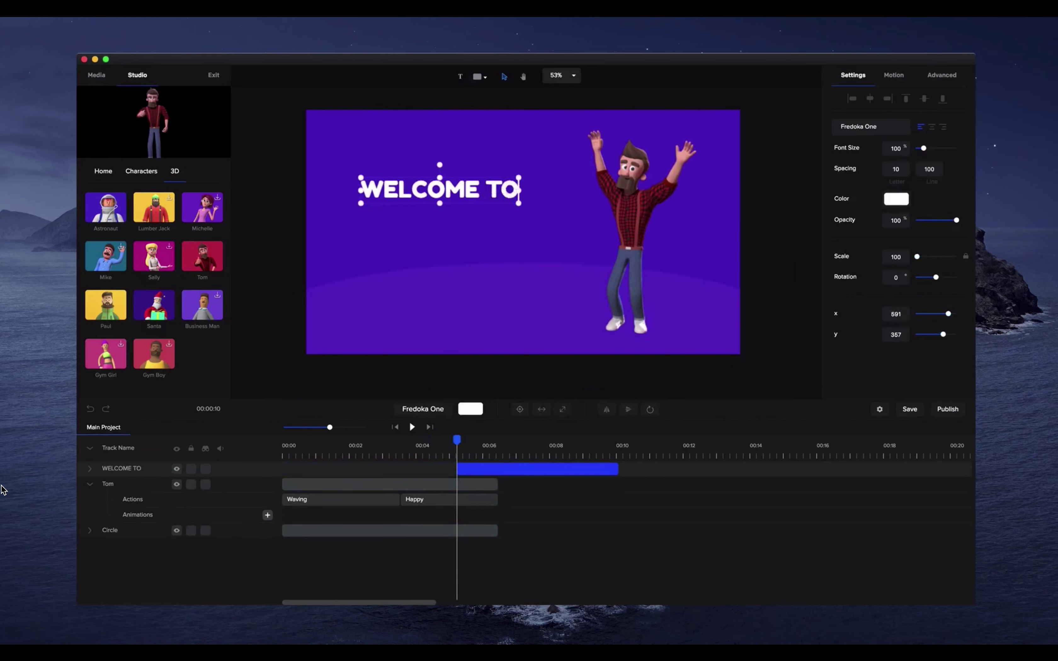
pyautogui.click(276, 163)
pyautogui.click(433, 201)
# Move the WELCOME TO clip to the start of the timeline and extend its end to match Tom's clip.
pyautogui.click(893, 74)
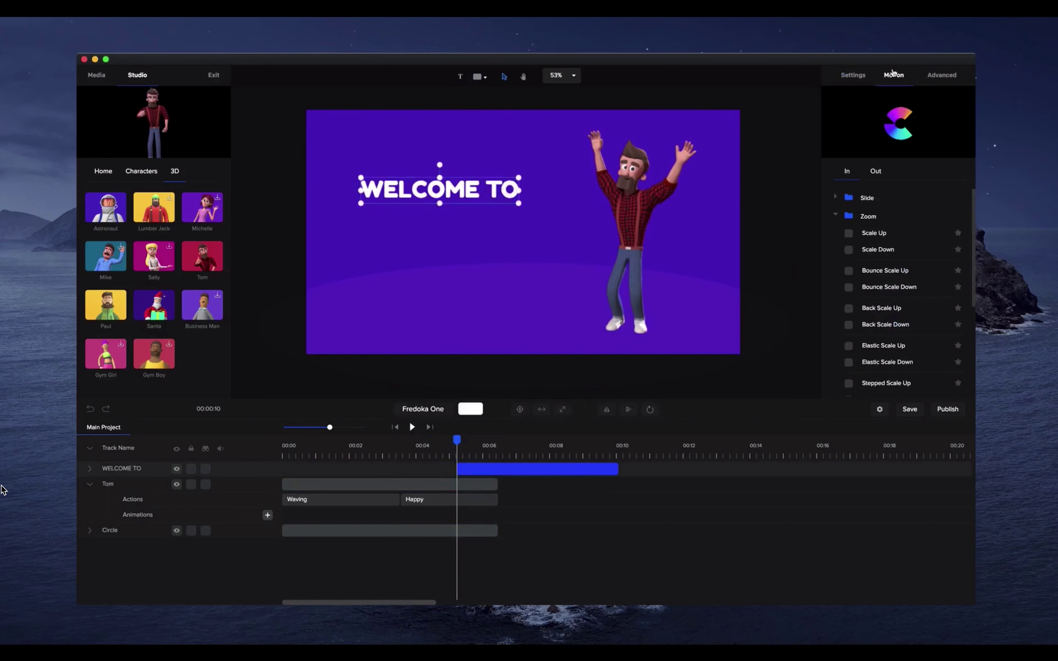
pyautogui.moveTo(524, 469); pyautogui.dragTo(349, 469)
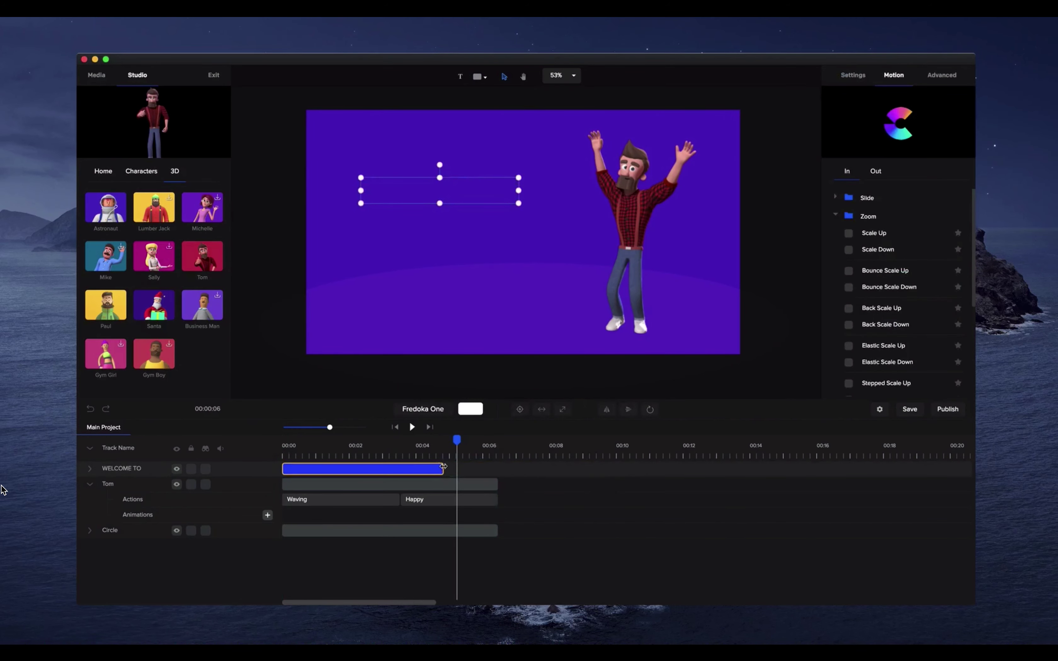
pyautogui.moveTo(453, 469); pyautogui.dragTo(498, 469)
pyautogui.click(722, 372)
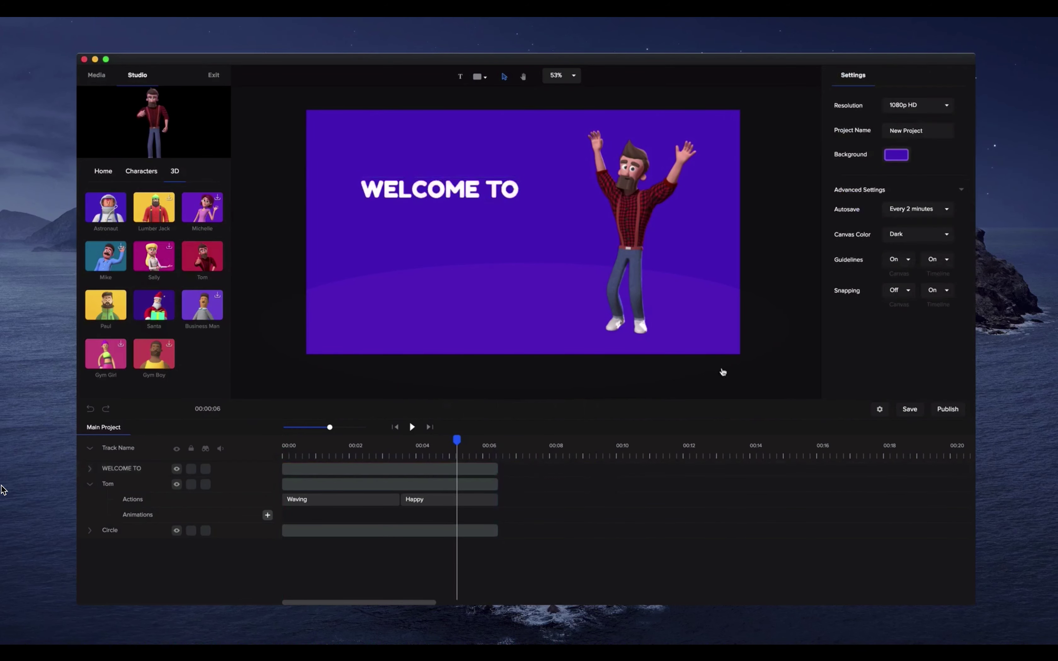
# Apply the Bounce Distort Horizontal entrance animation to the WELCOME TO text and preview it from the start.
pyautogui.click(480, 468)
pyautogui.click(893, 75)
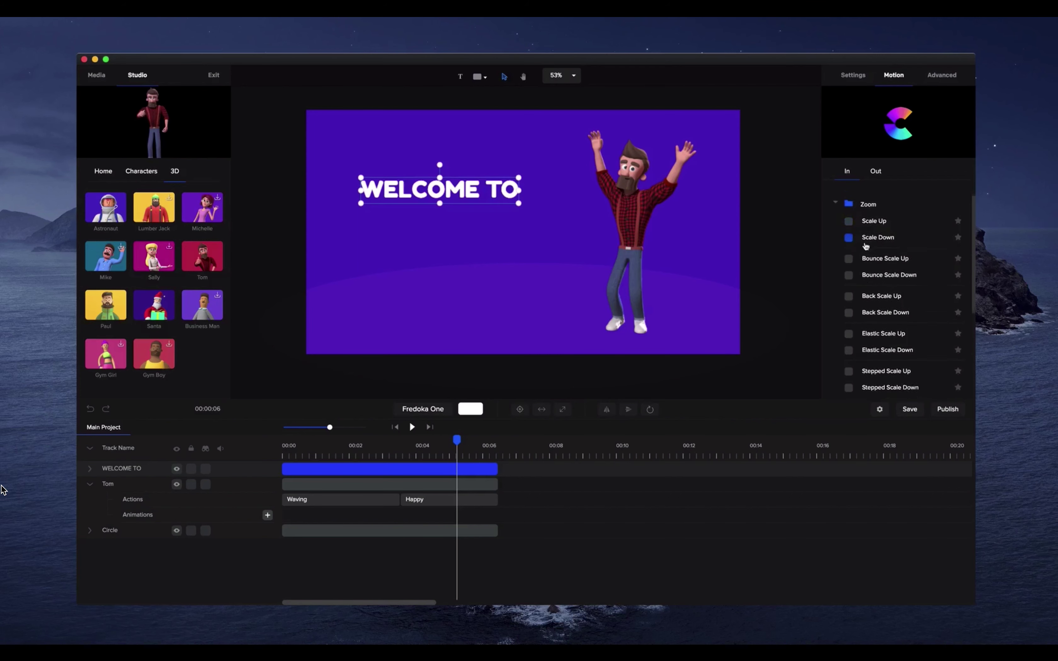
pyautogui.scroll(-5, 856, 272)
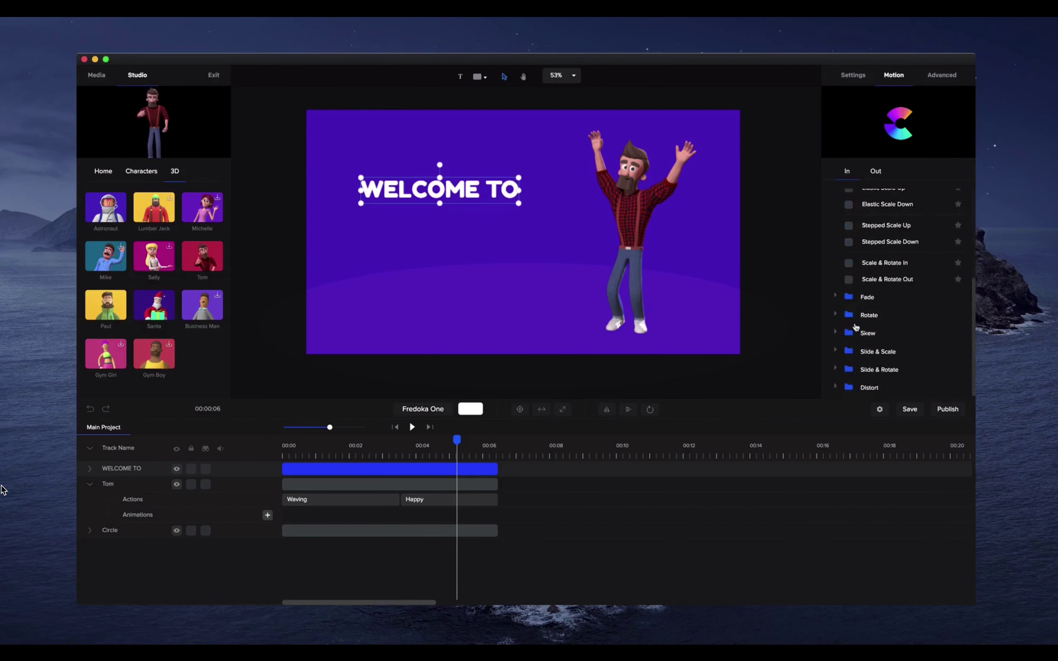
pyautogui.click(840, 388)
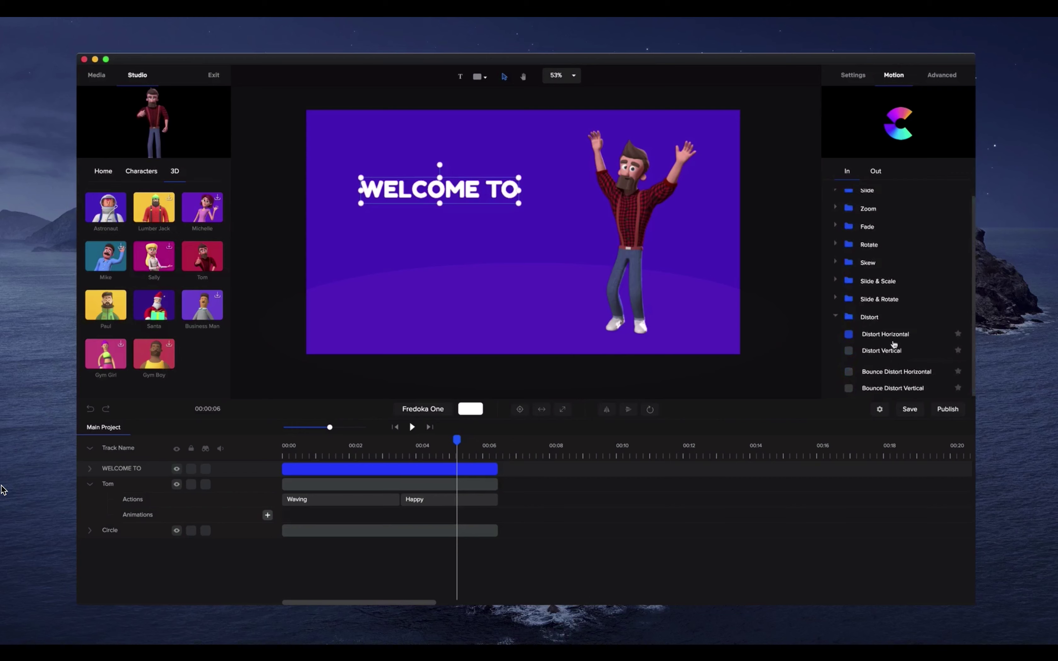
pyautogui.click(848, 371)
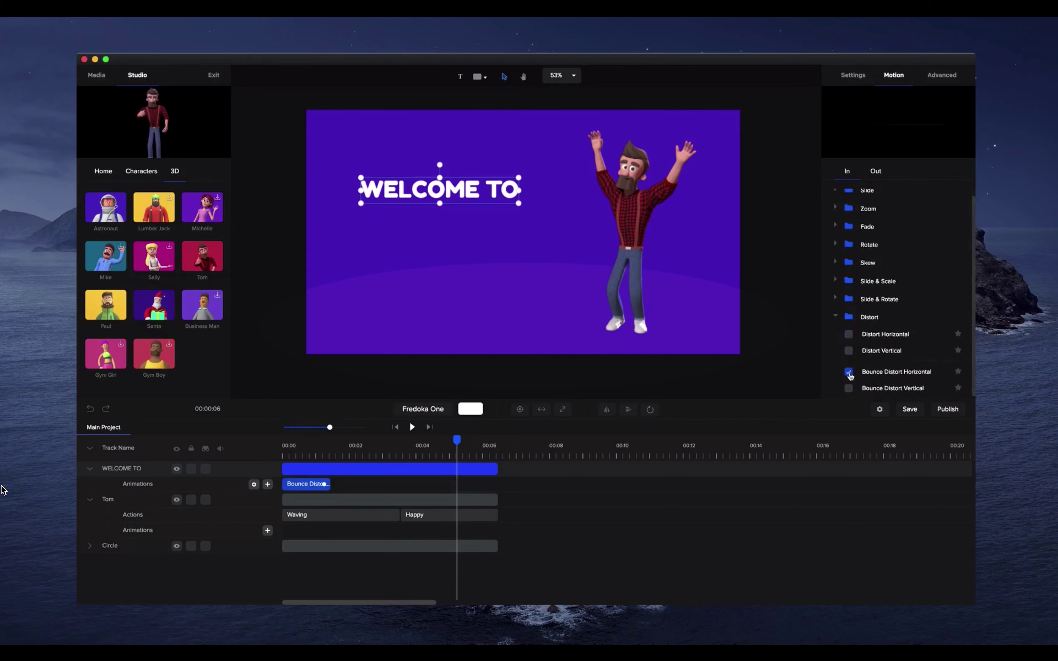
pyautogui.click(395, 427)
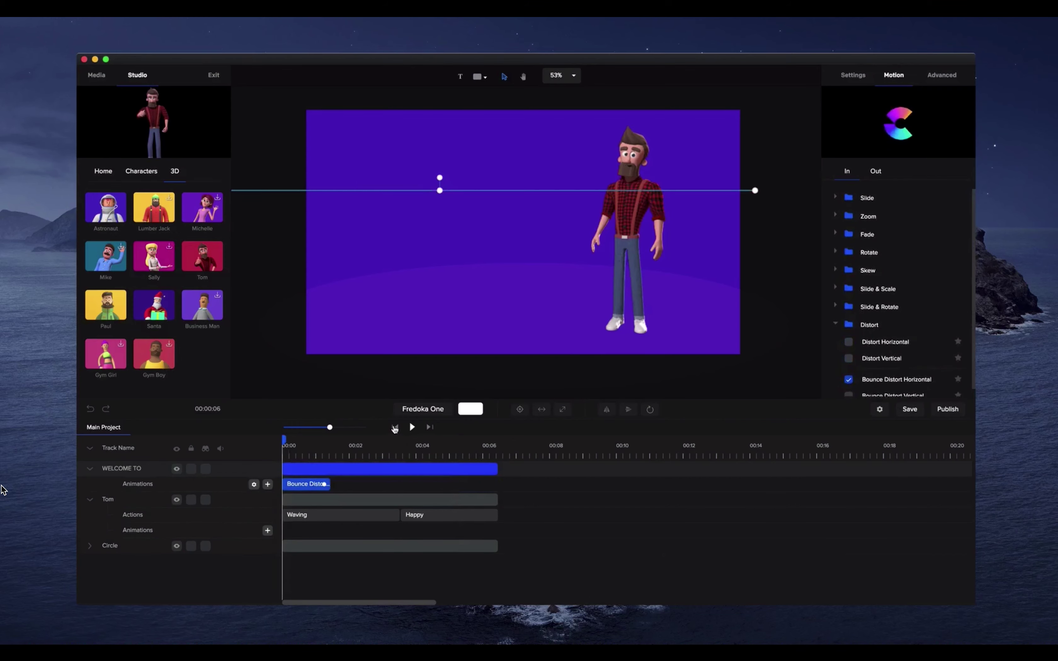
pyautogui.click(413, 428)
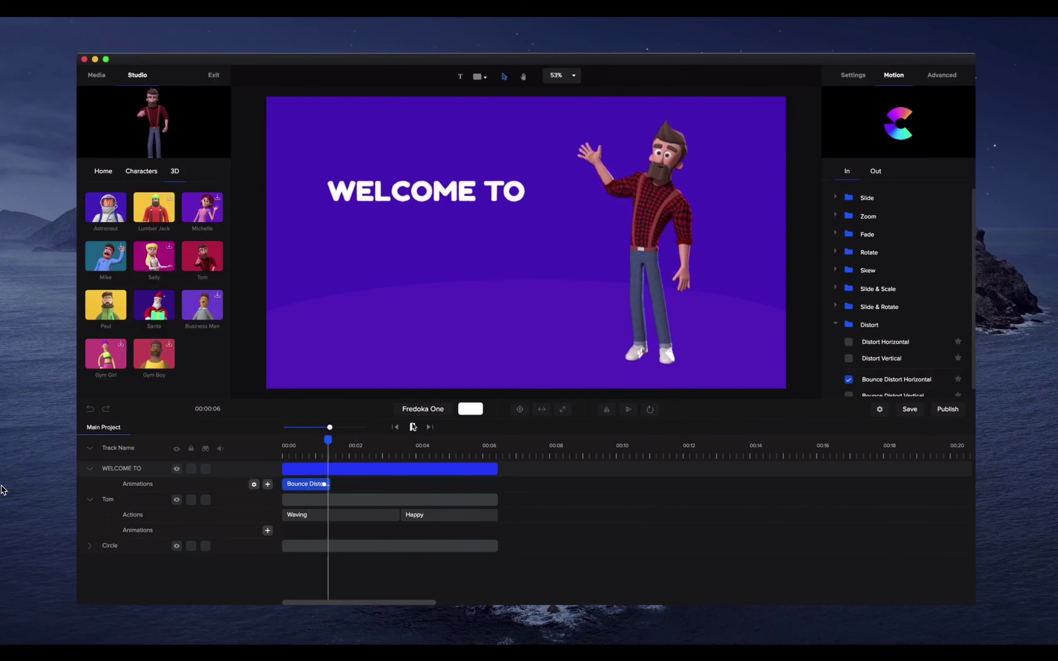
pyautogui.click(413, 427)
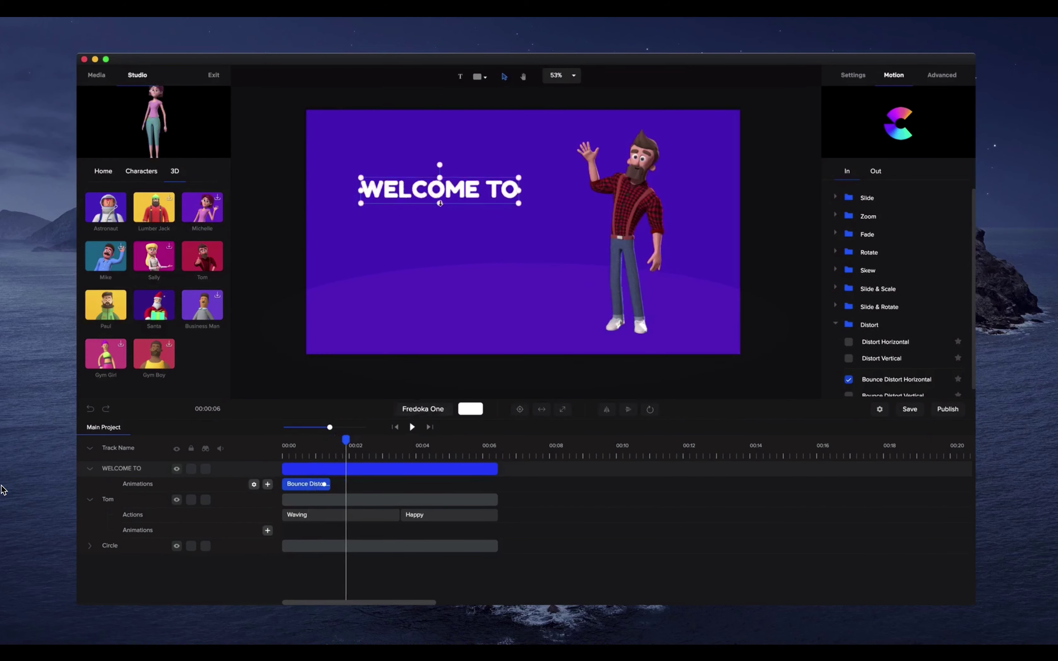
# Duplicate the WELCOME TO text, start the copy's clip slightly after the original's, and place the copy just below it.
pyautogui.press('super+d')
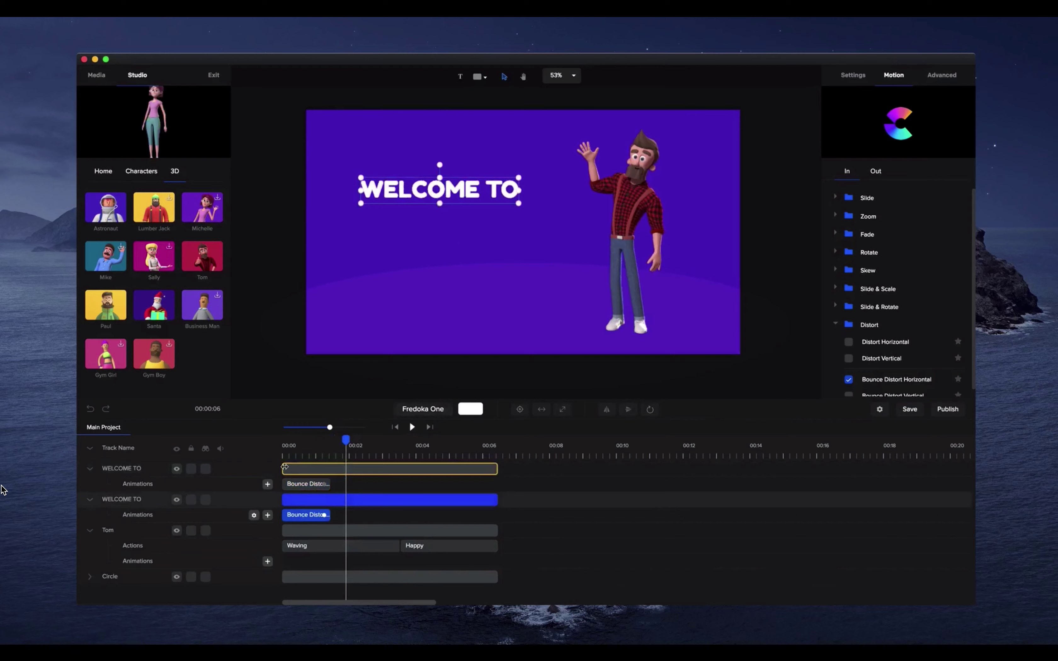
pyautogui.moveTo(285, 467); pyautogui.dragTo(298, 467)
pyautogui.moveTo(441, 195); pyautogui.dragTo(443, 238)
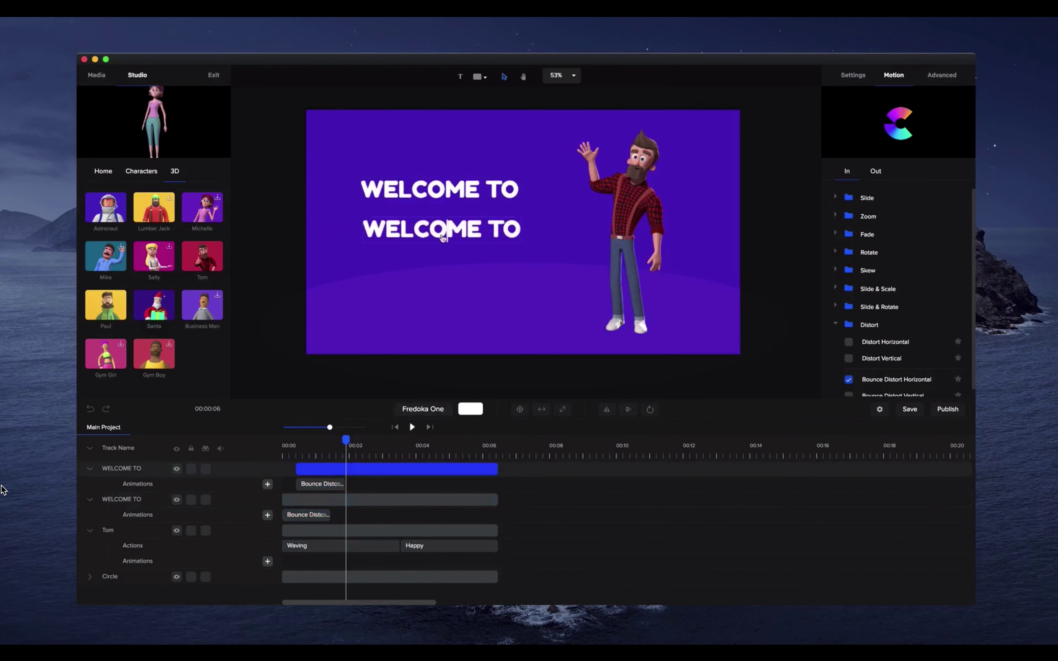
# Change the duplicated text to "CREATESTUDIO".
pyautogui.press('super+a')
pyautogui.write('CREATE')
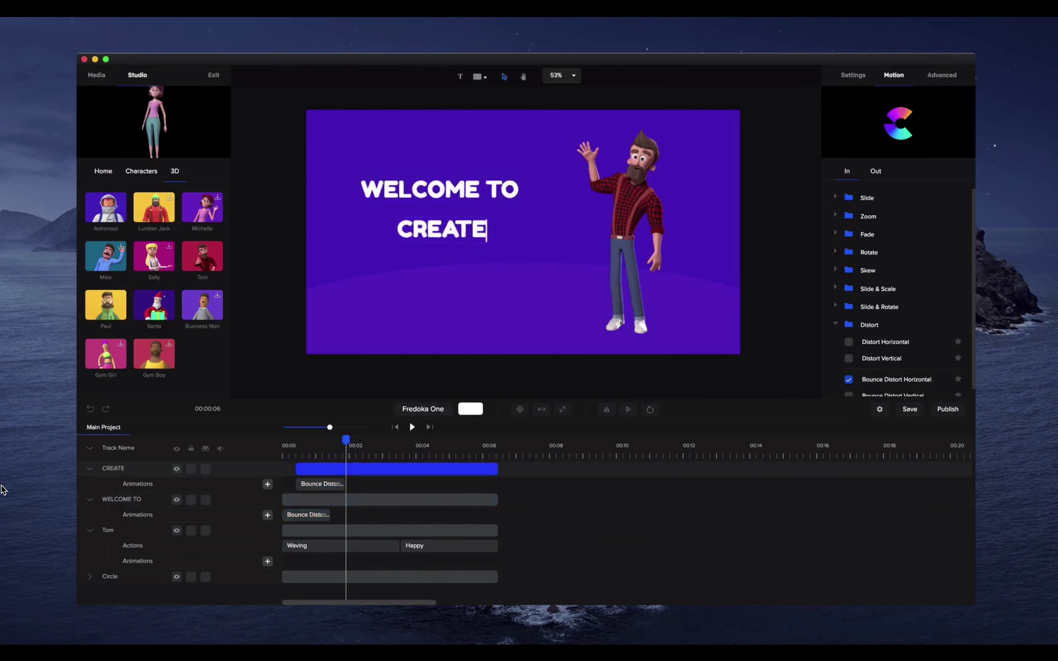
pyautogui.write('STUDIO')
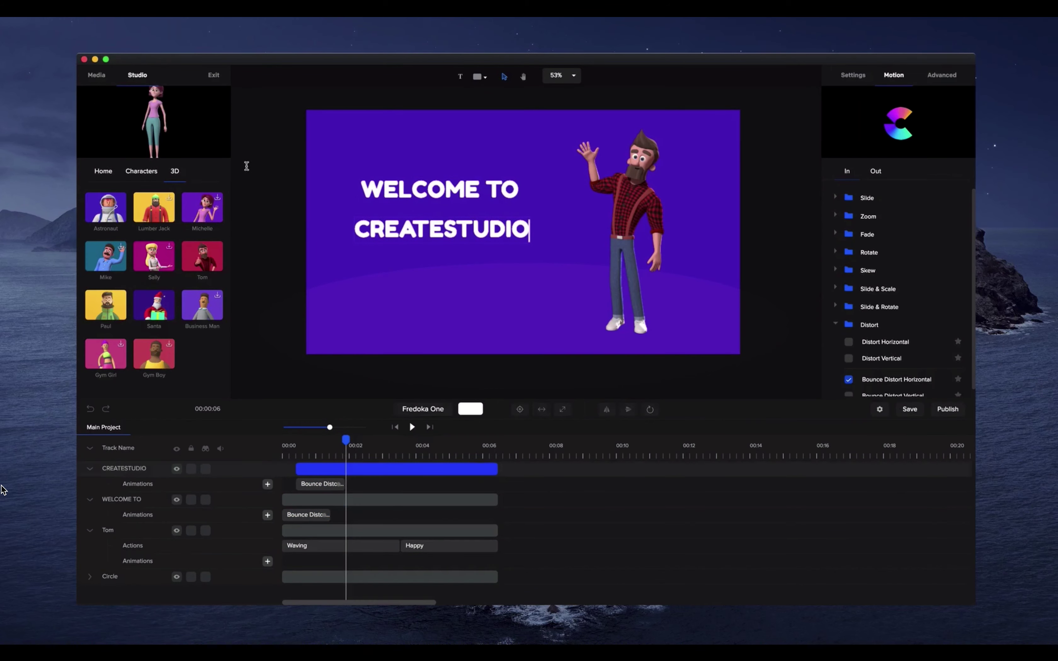
pyautogui.click(246, 165)
# Tighten the spacing of the two text lines, enlarge CREATESTUDIO to scale 125 at about x 618, y 550, and preview the scene.
pyautogui.click(422, 190)
pyautogui.click(499, 231)
pyautogui.moveTo(528, 248); pyautogui.dragTo(555, 250)
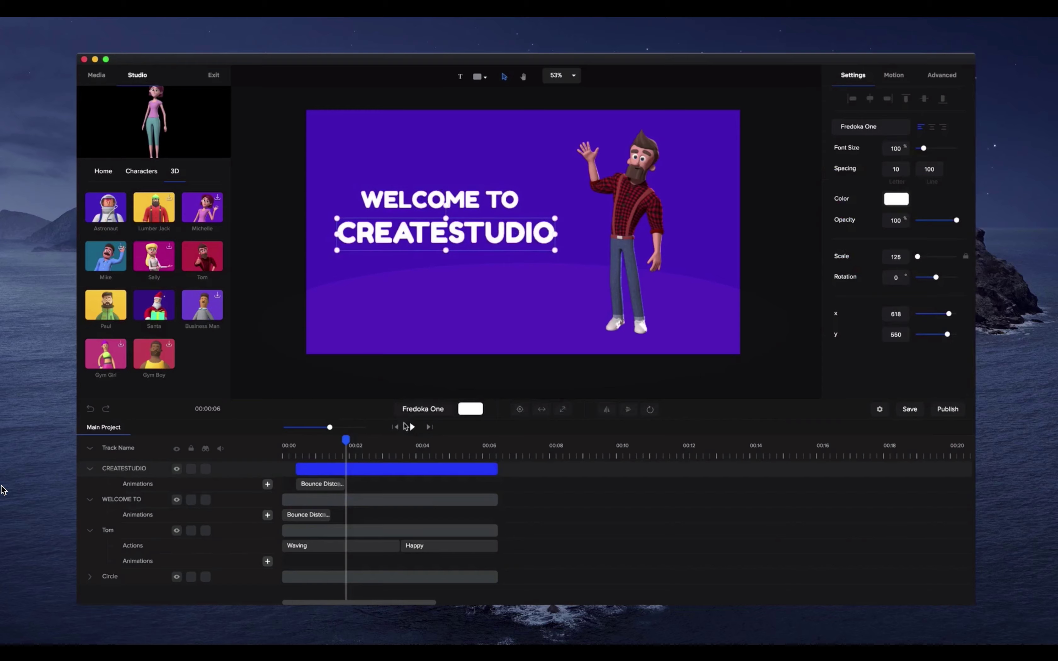
pyautogui.click(411, 427)
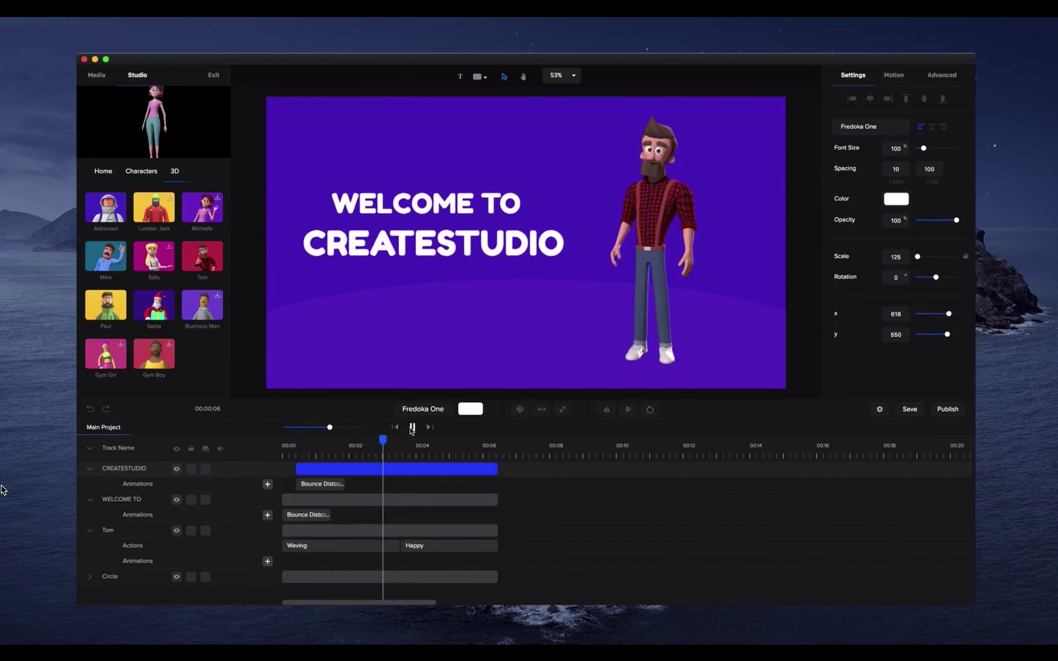
pyautogui.click(412, 427)
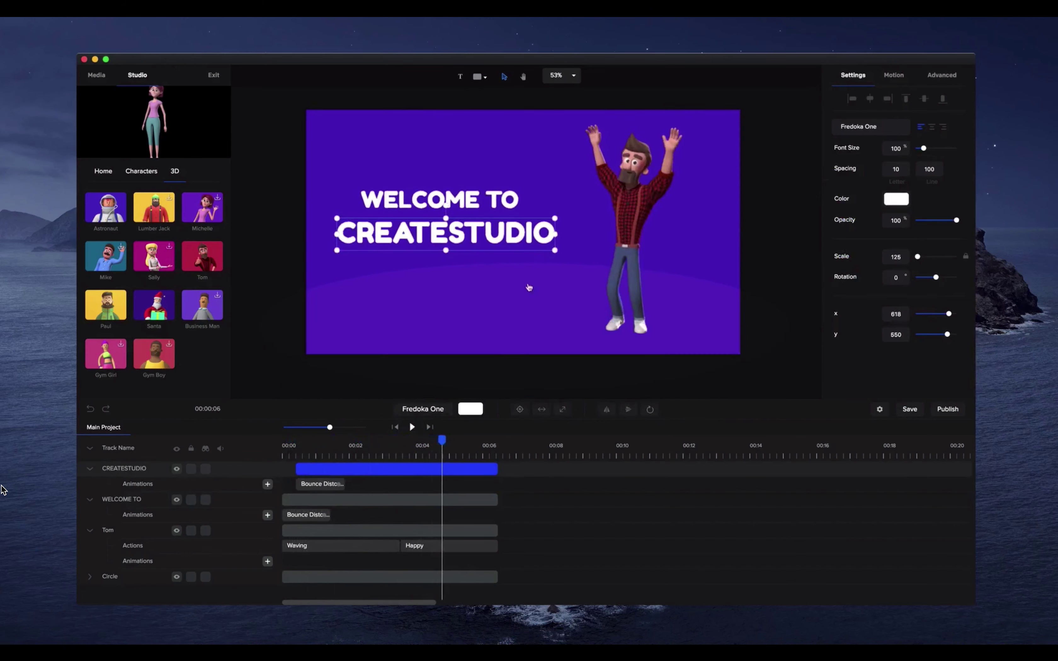
# Apply the Back Slide Left exit animation to both the CREATESTUDIO and WELCOME TO texts.
pyautogui.click(901, 72)
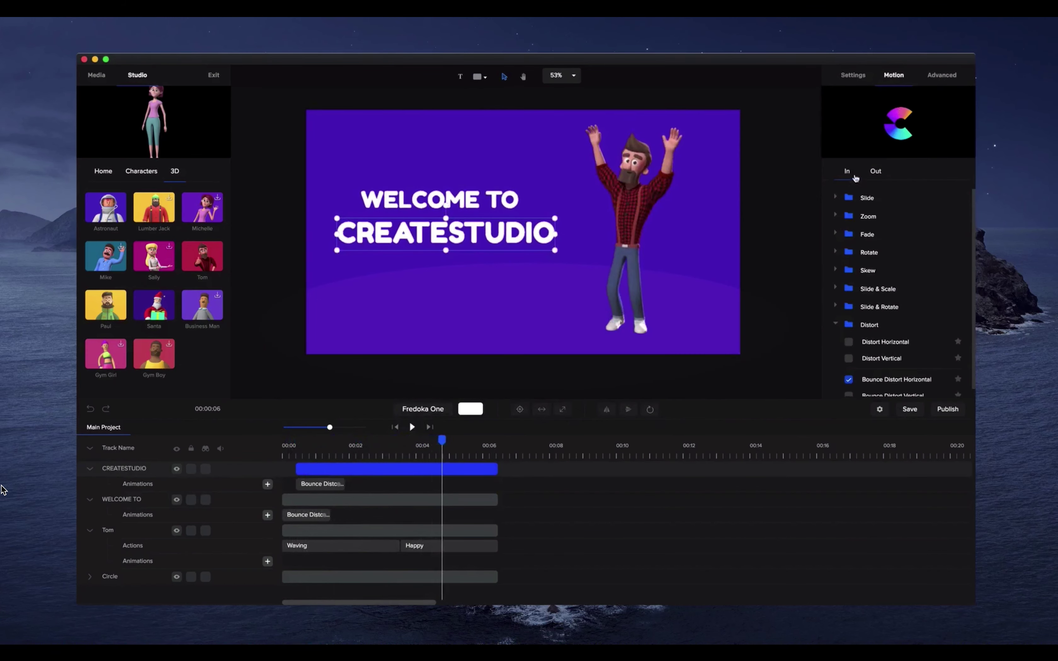
pyautogui.click(874, 172)
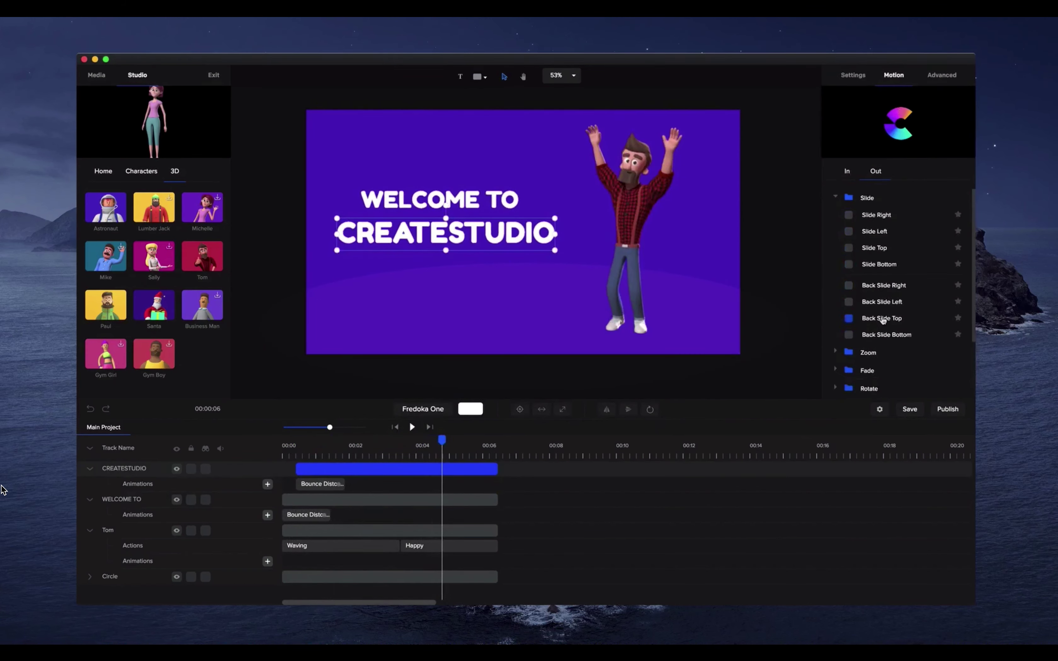
pyautogui.click(850, 303)
pyautogui.click(480, 501)
pyautogui.click(480, 501)
pyautogui.click(848, 302)
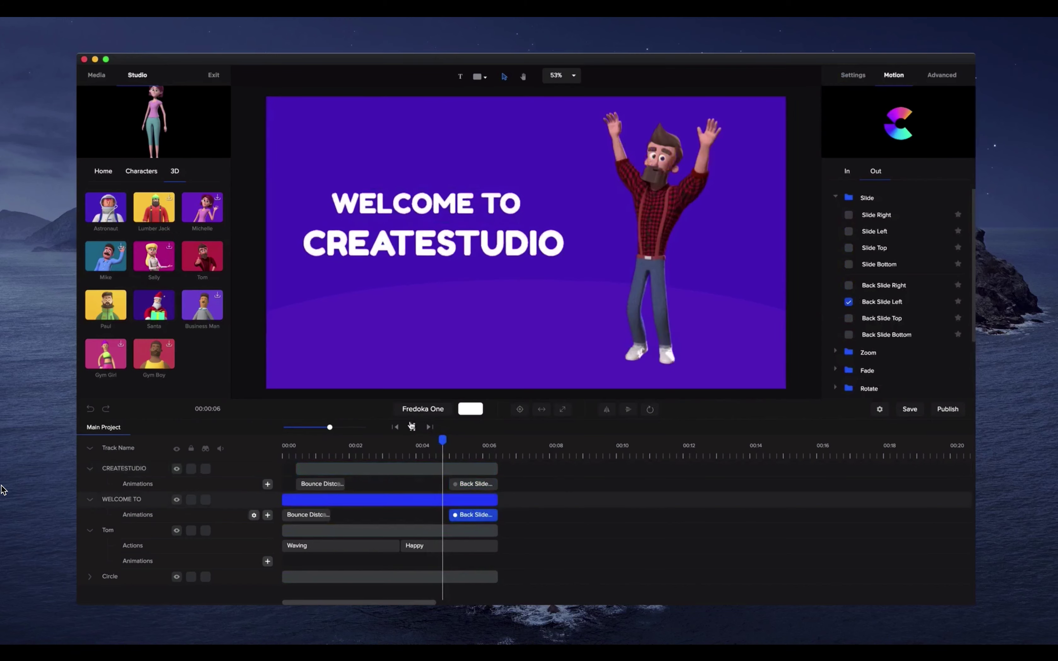
# Stagger the text exits by trimming the CREATESTUDIO clip's end and starting WELCOME TO's Back Slide Left slightly later, and preview them.
pyautogui.click(490, 470)
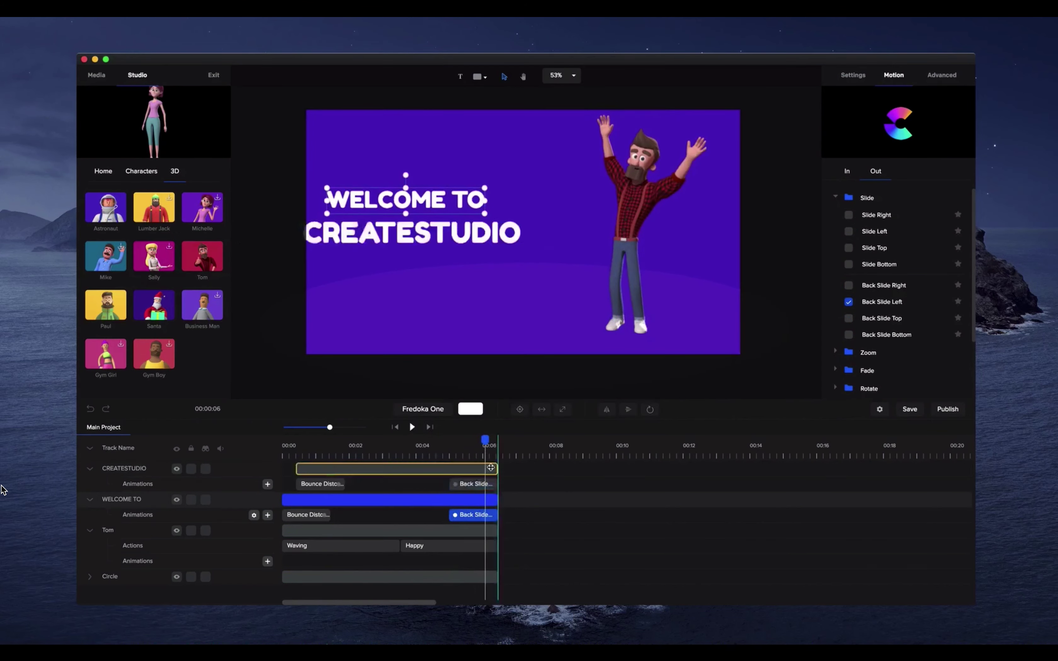
pyautogui.moveTo(490, 467); pyautogui.dragTo(485, 468)
pyautogui.moveTo(456, 515); pyautogui.dragTo(457, 515)
pyautogui.click(454, 443)
pyautogui.click(411, 428)
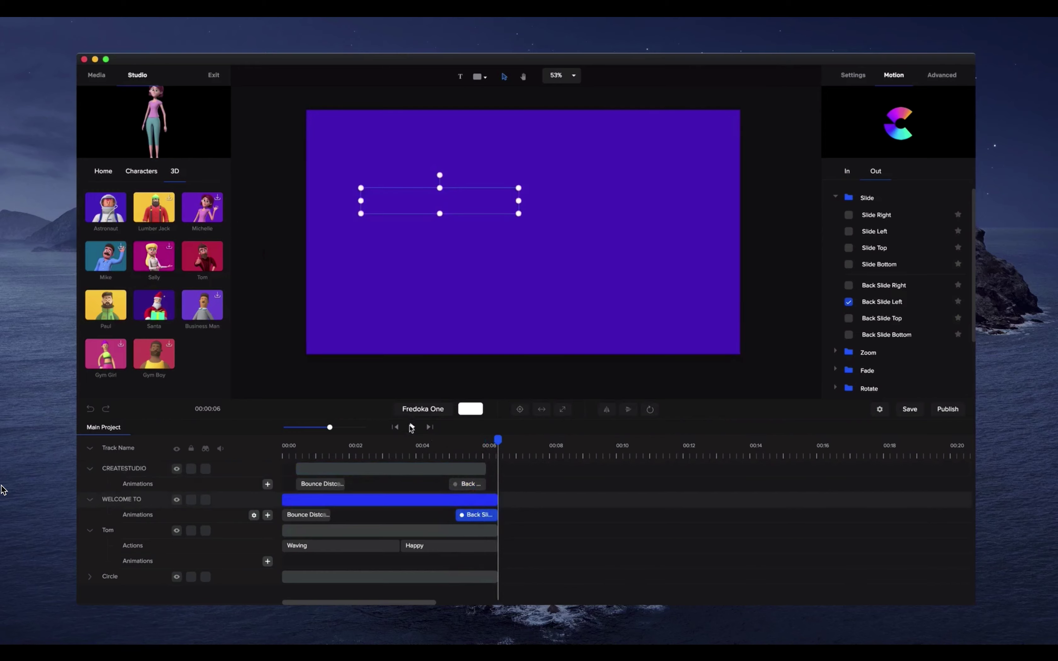
# Browse the Elegant characters and the Fx and In & Out transitions in the Studio library.
pyautogui.click(141, 173)
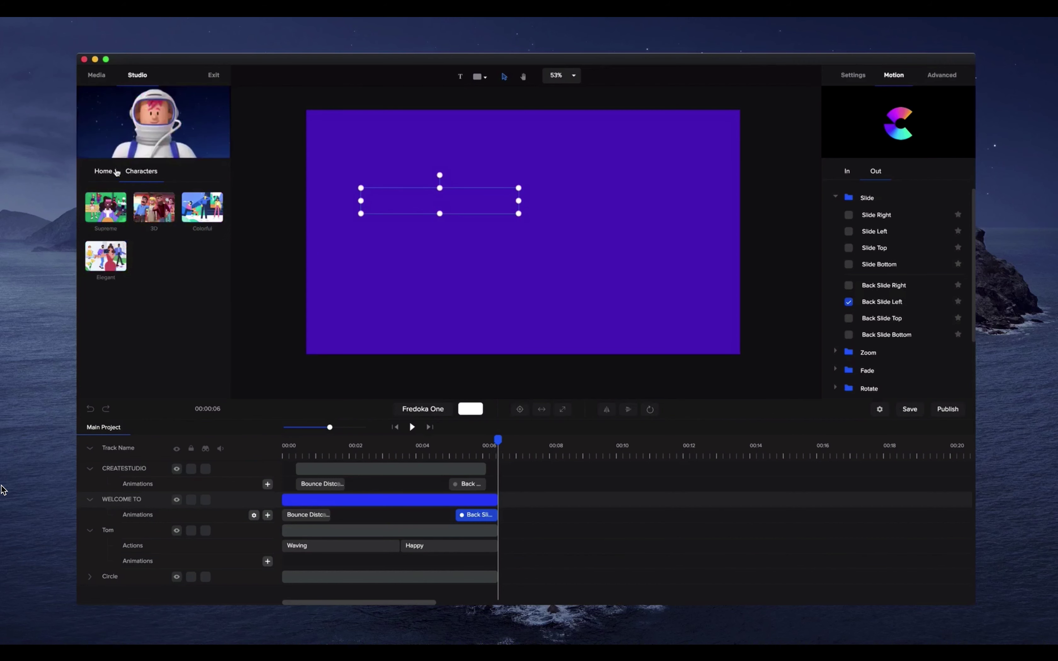
pyautogui.click(106, 257)
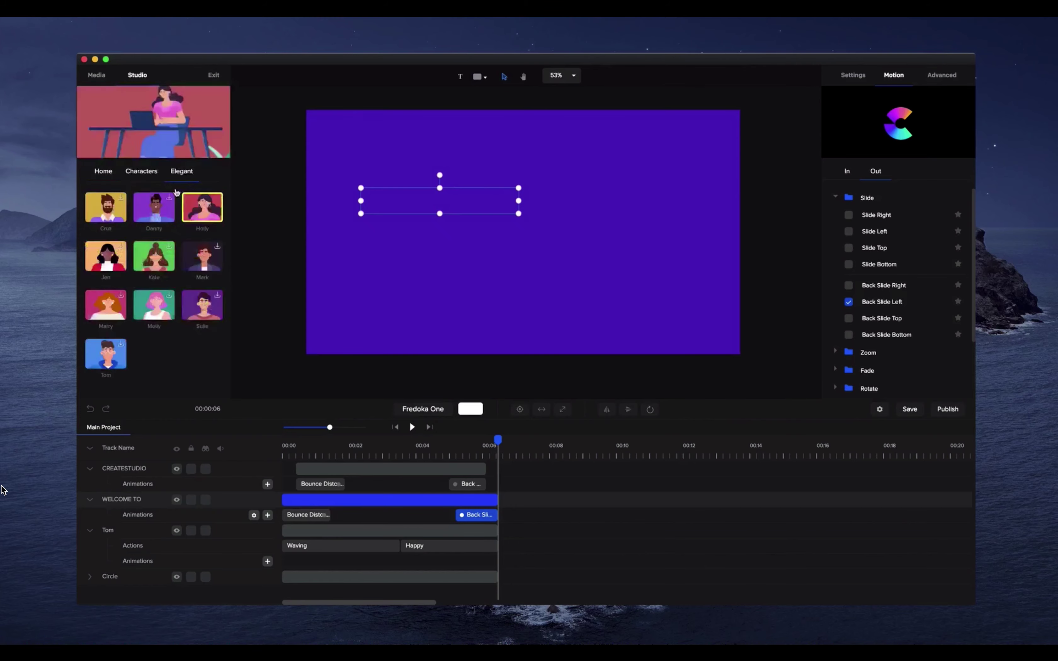
pyautogui.click(129, 176)
pyautogui.click(205, 213)
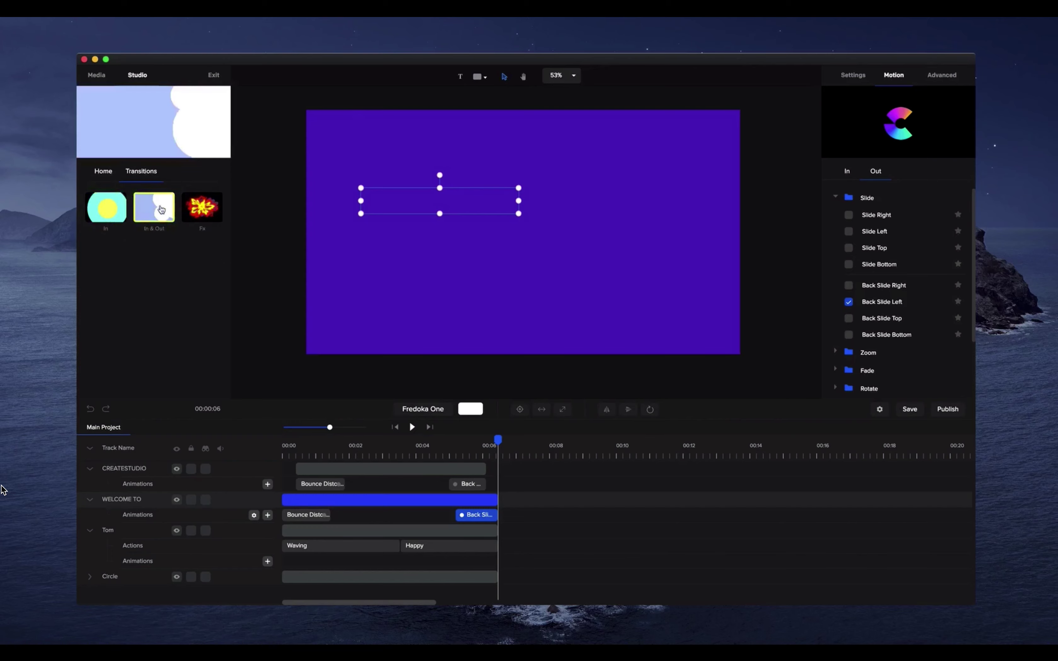
pyautogui.click(205, 214)
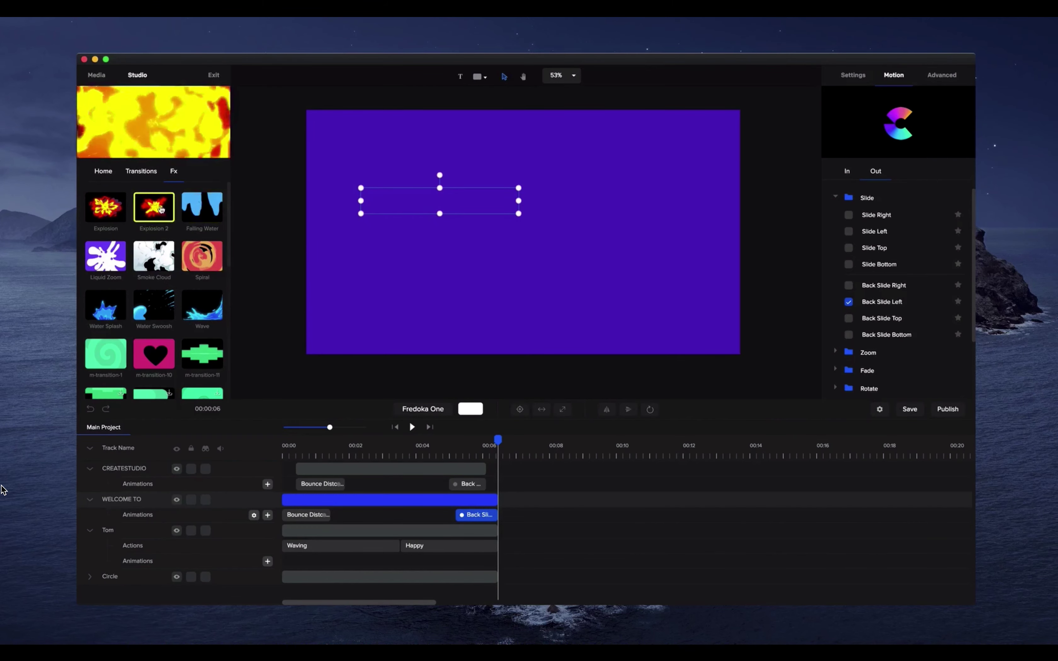
pyautogui.scroll(-5, 113, 209)
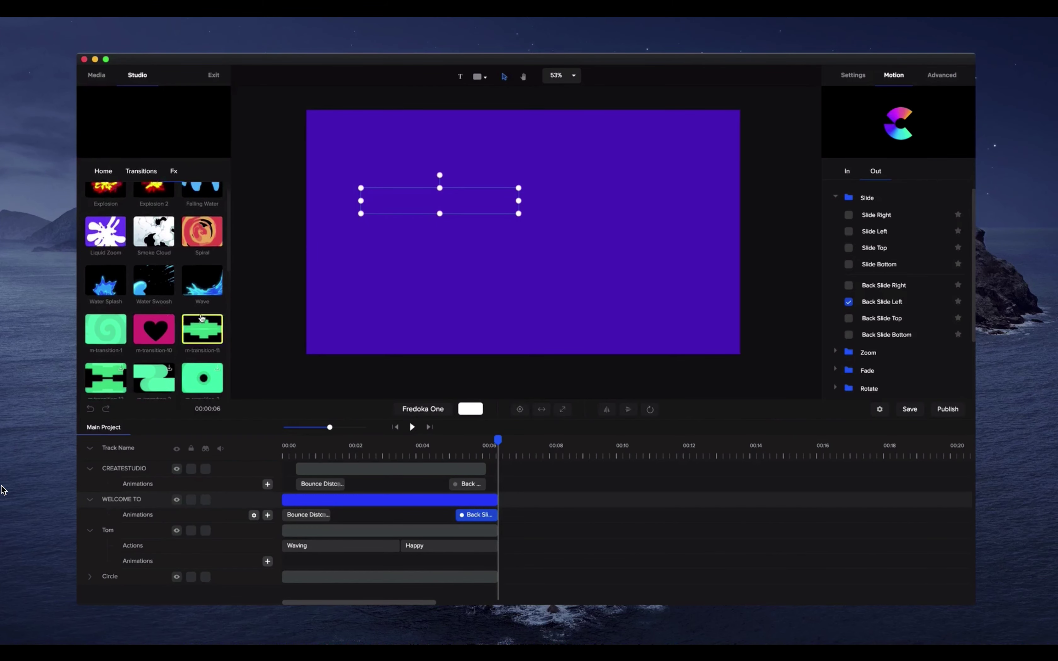
pyautogui.scroll(5, 158, 236)
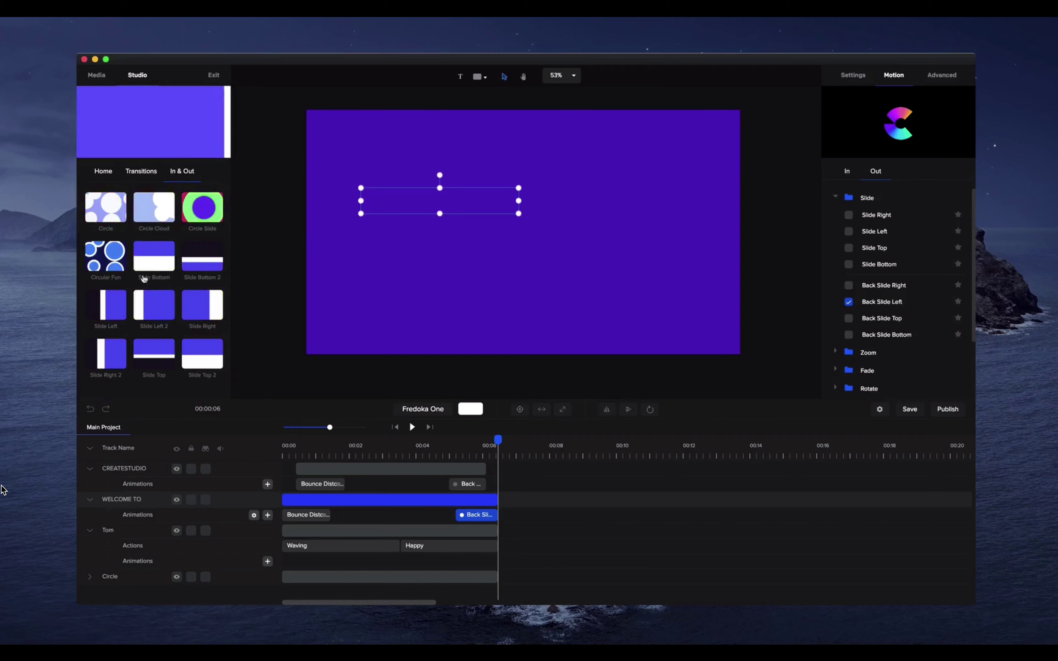
# Add the Clock icon to the canvas centre, extend its clip by about seven seconds, shift it to the timeline start, and preview it.
pyautogui.click(110, 174)
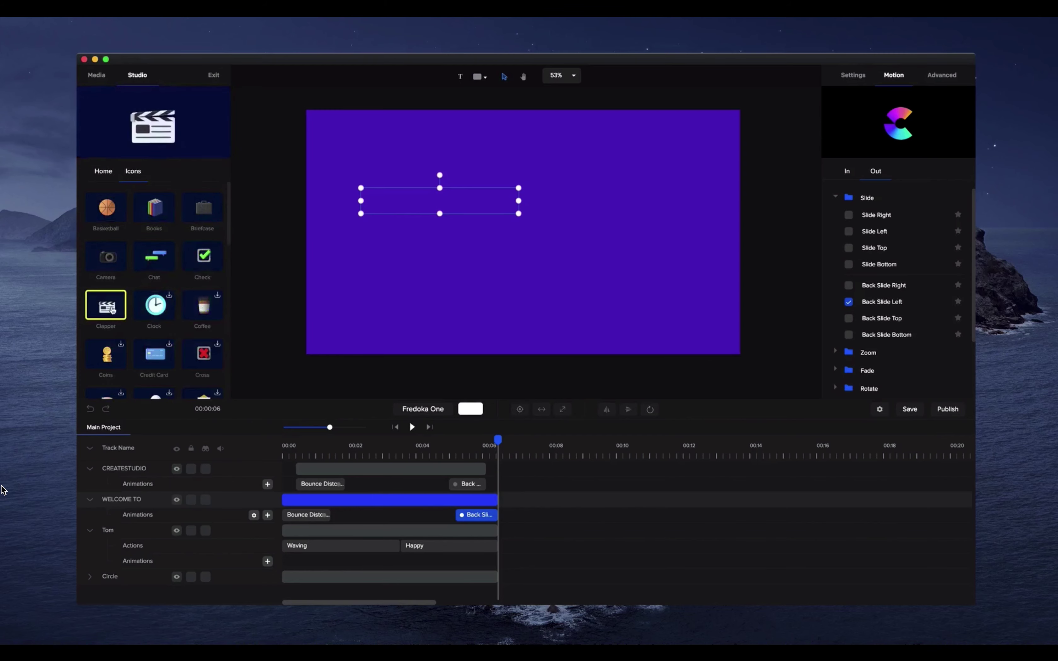
pyautogui.click(168, 298)
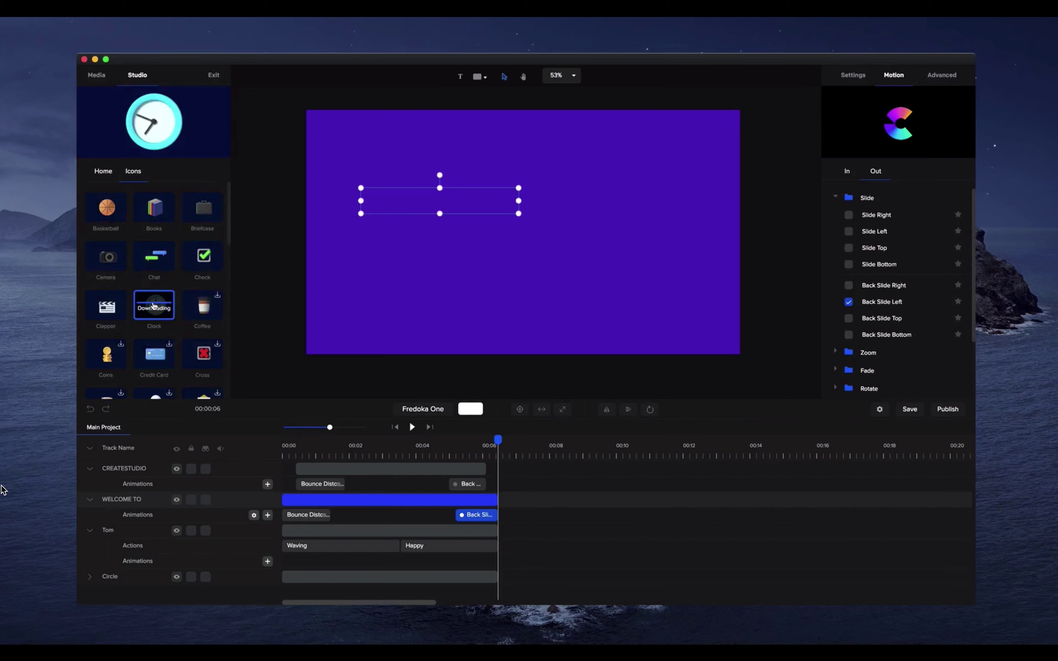
pyautogui.moveTo(153, 306); pyautogui.dragTo(523, 229)
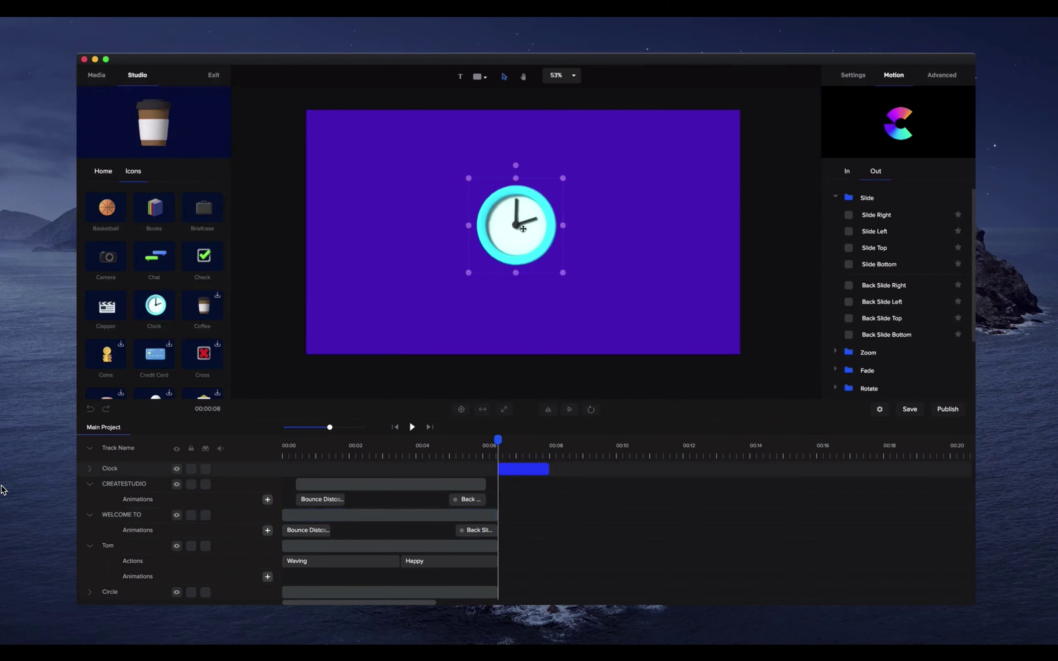
pyautogui.moveTo(545, 466); pyautogui.dragTo(787, 468)
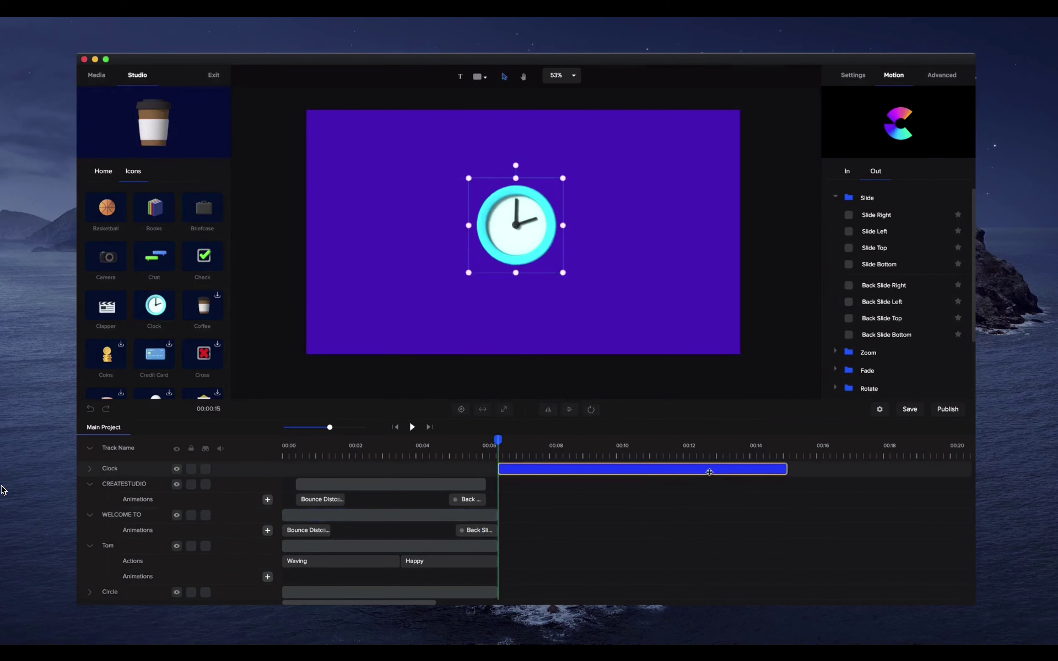
pyautogui.moveTo(675, 469); pyautogui.dragTo(460, 456)
pyautogui.click(410, 427)
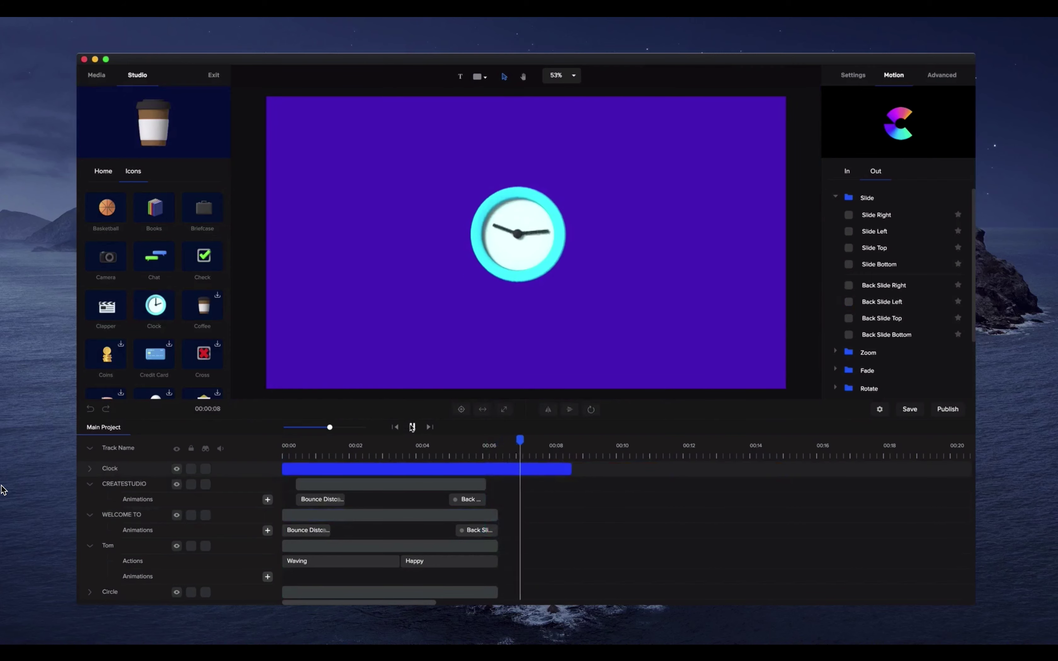
pyautogui.click(467, 371)
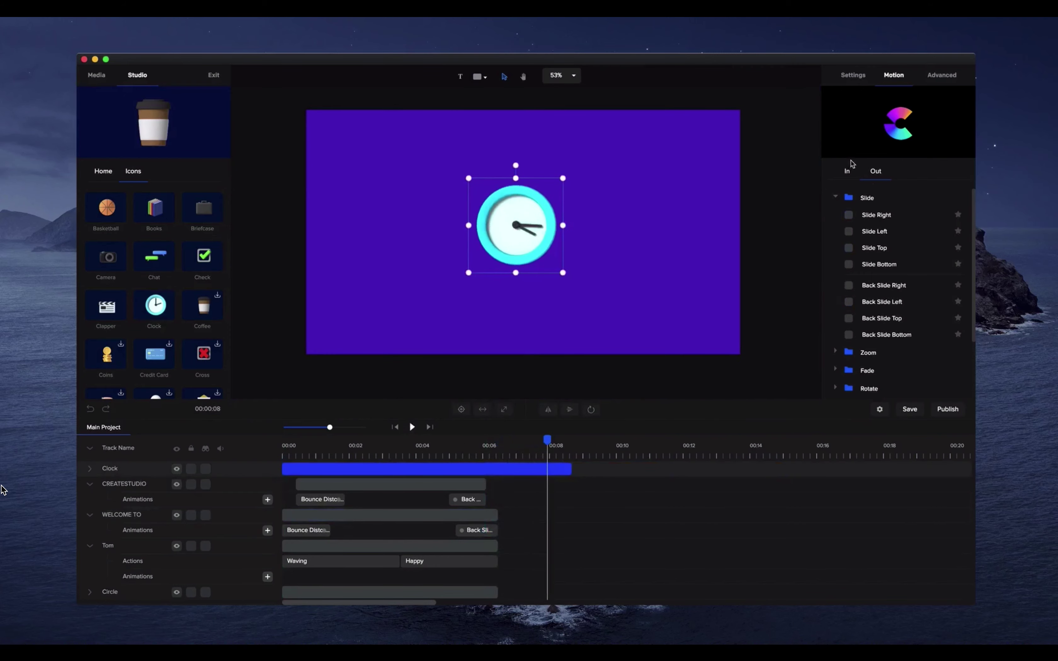
# Apply the Elastic Scale Up entrance animation from the Zoom group to the clock.
pyautogui.click(848, 171)
pyautogui.click(839, 213)
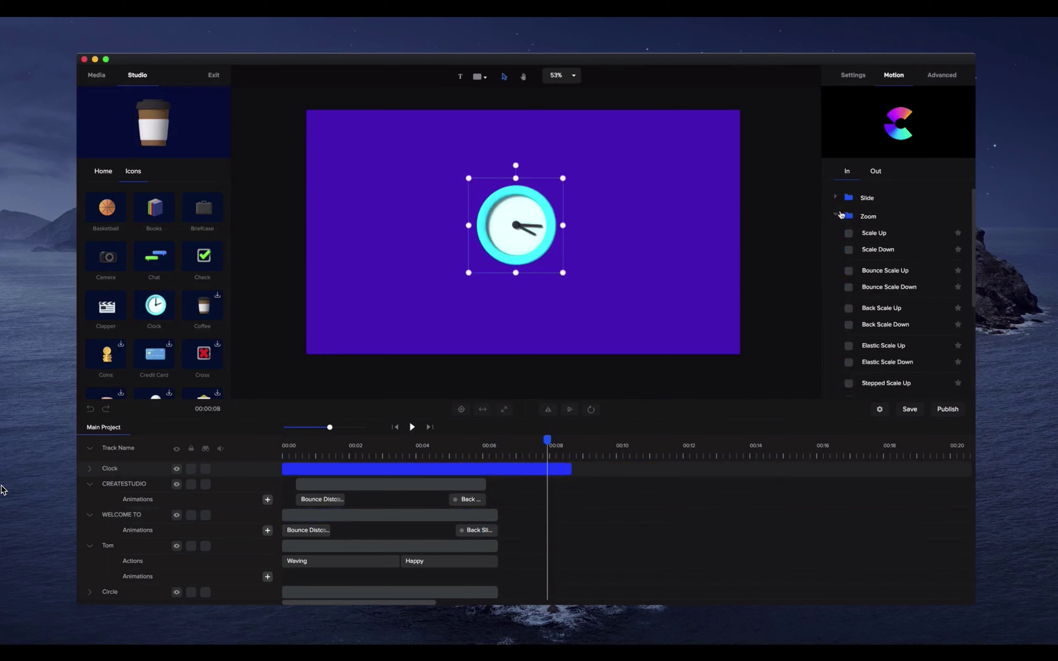
pyautogui.scroll(-4, 882, 245)
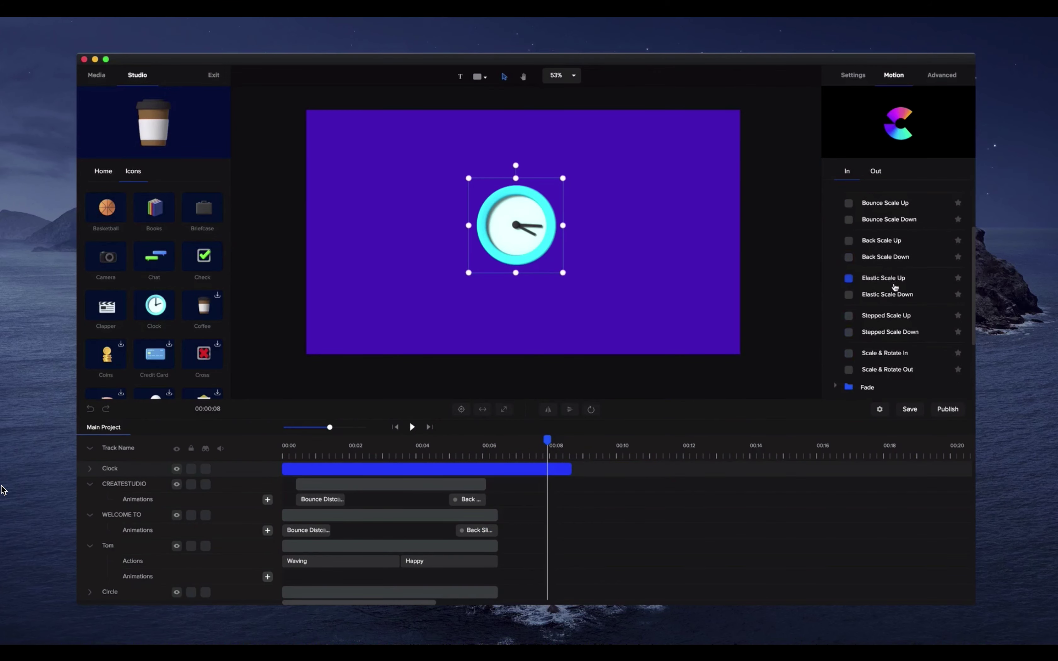
pyautogui.click(900, 282)
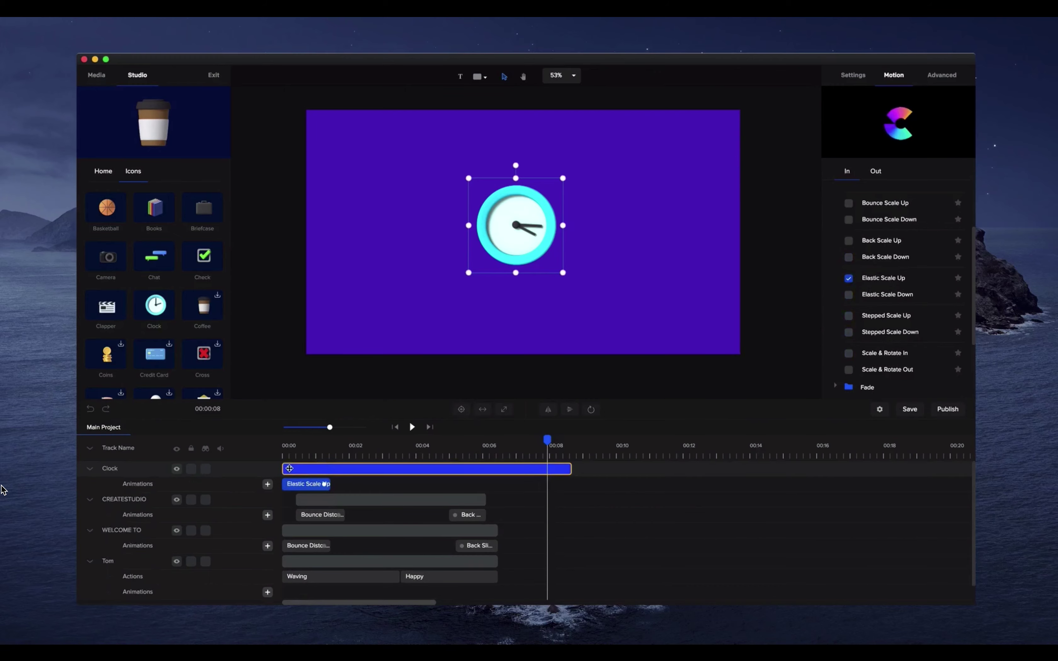
# Trim the start of the Clock clip to about 6 s, where the CREATESTUDIO clip ends, previewing along the way.
pyautogui.moveTo(284, 466); pyautogui.dragTo(463, 467)
pyautogui.click(460, 450)
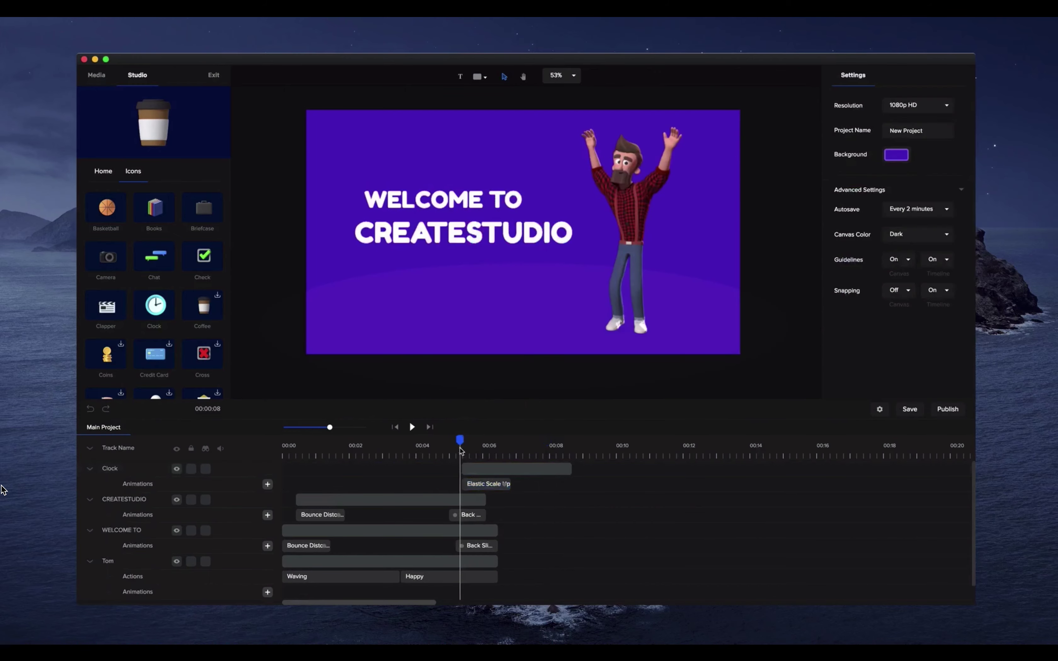
pyautogui.click(410, 427)
pyautogui.click(411, 427)
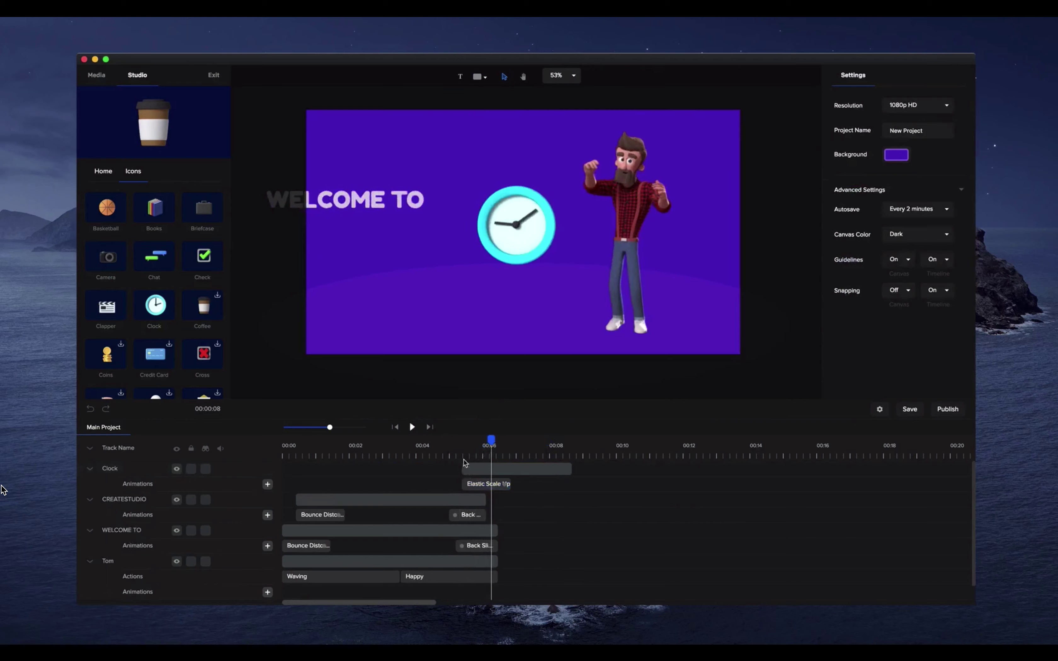
pyautogui.moveTo(475, 465); pyautogui.dragTo(484, 452)
pyautogui.click(483, 443)
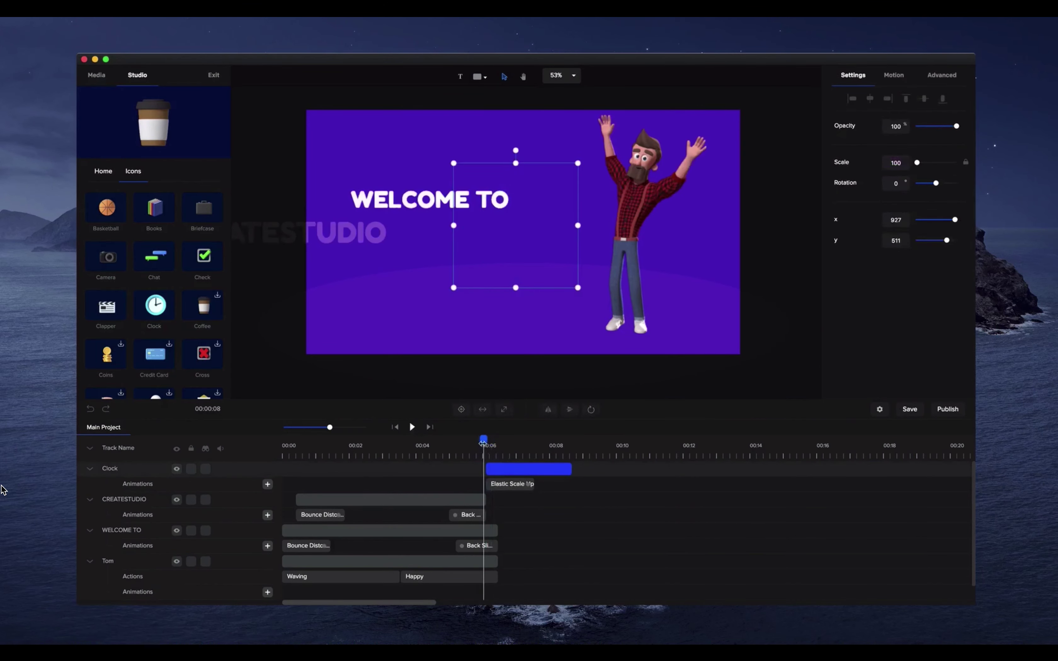
# Preview the clock's entrance and delete the clock from the scene.
pyautogui.click(412, 427)
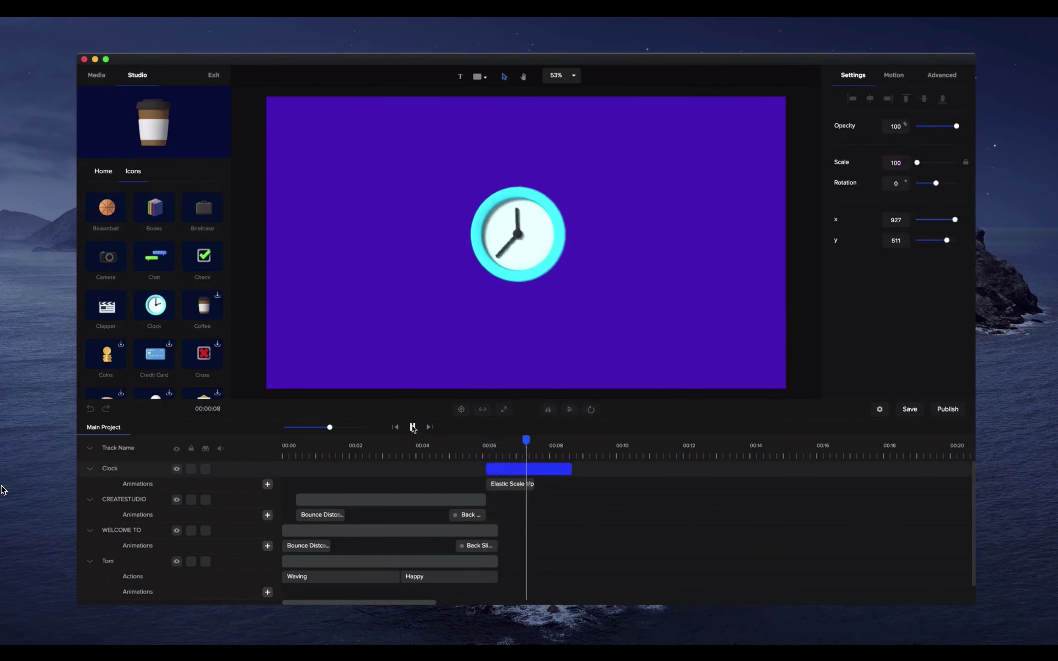
pyautogui.click(411, 428)
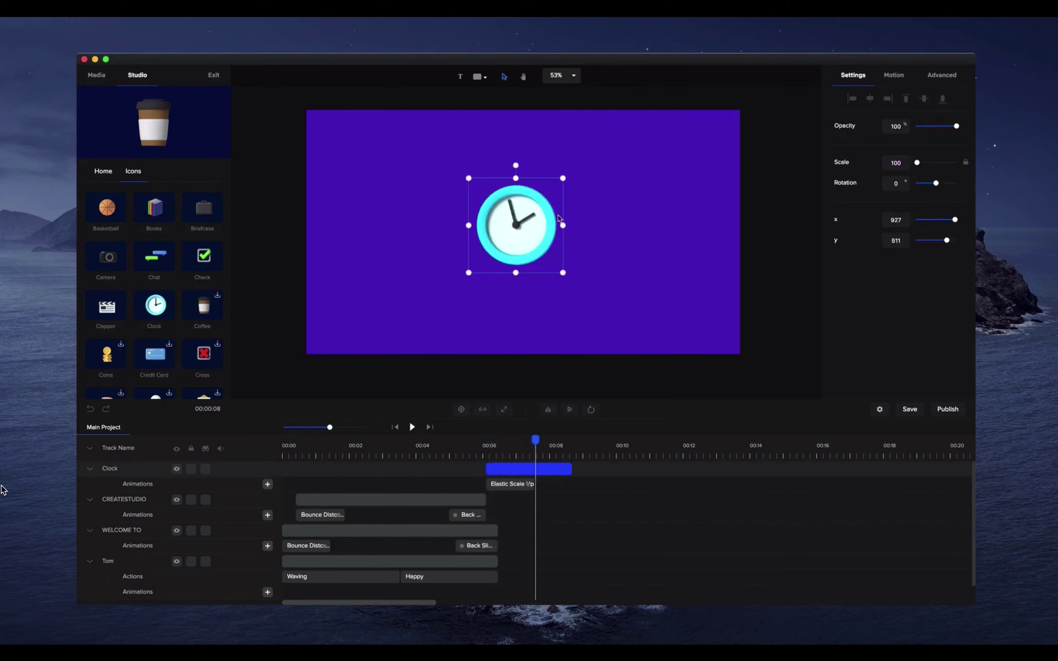
pyautogui.press('Delete')
# Browse the Supreme backgrounds in the Studio library.
pyautogui.click(112, 80)
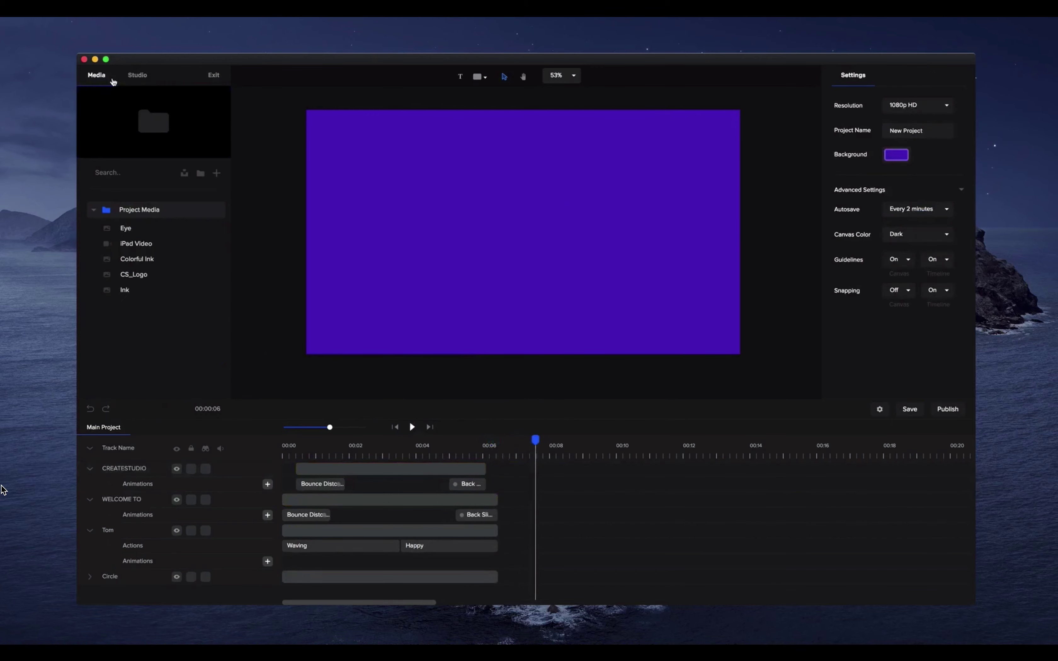
pyautogui.click(125, 82)
pyautogui.click(124, 175)
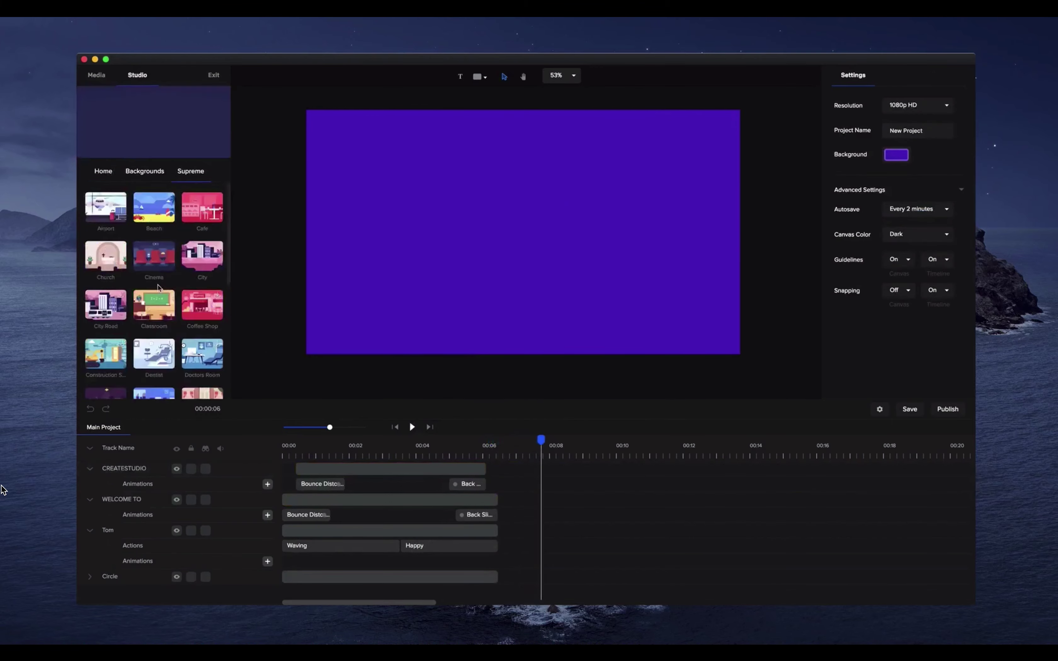
pyautogui.scroll(-10, 159, 288)
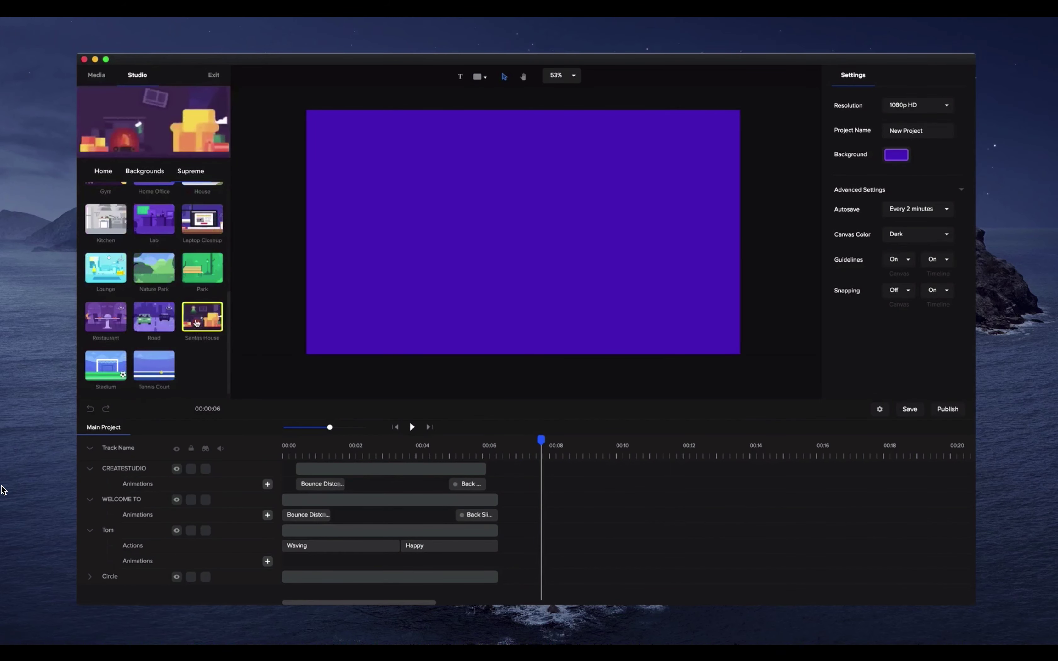
pyautogui.scroll(10, 166, 236)
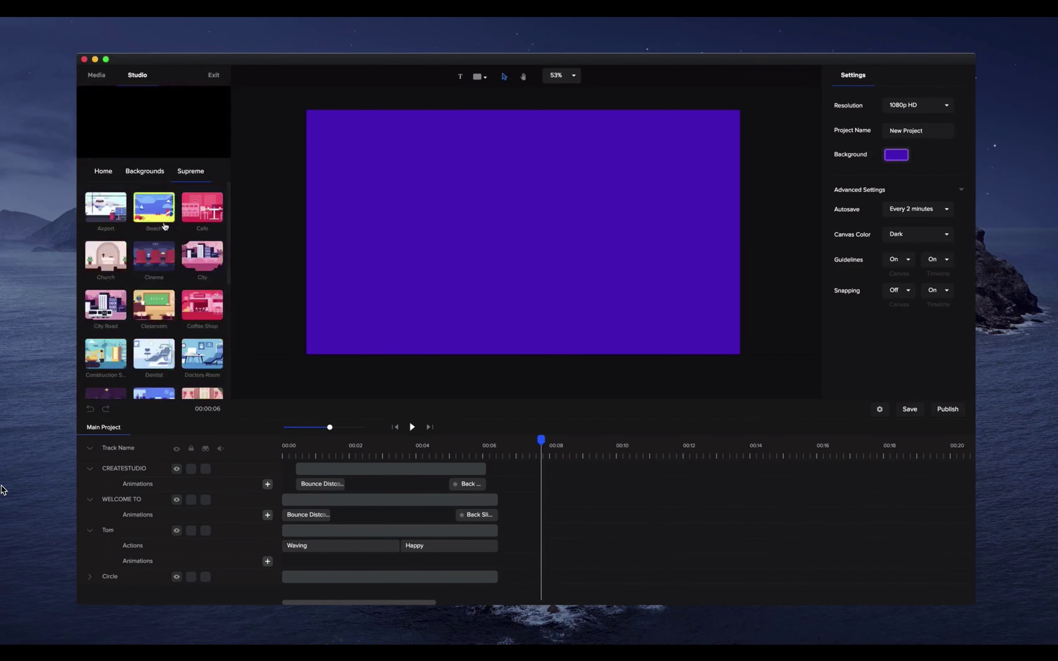
pyautogui.click(146, 173)
# Add the Be Yourself kinetic typography title to the scene at the playhead and preview it.
pyautogui.click(111, 175)
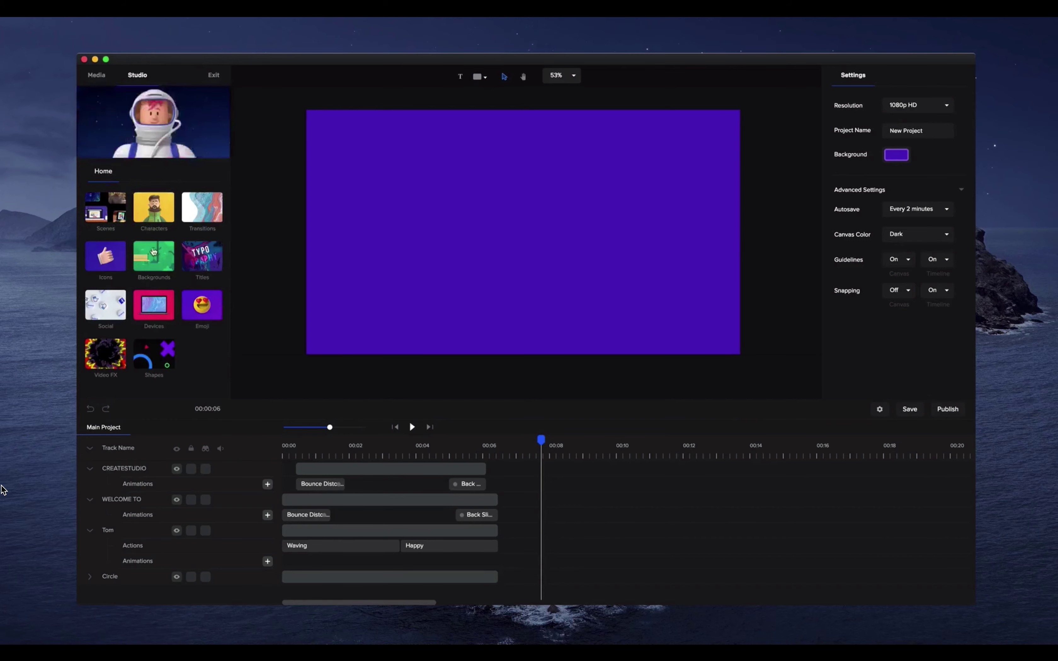
pyautogui.click(202, 255)
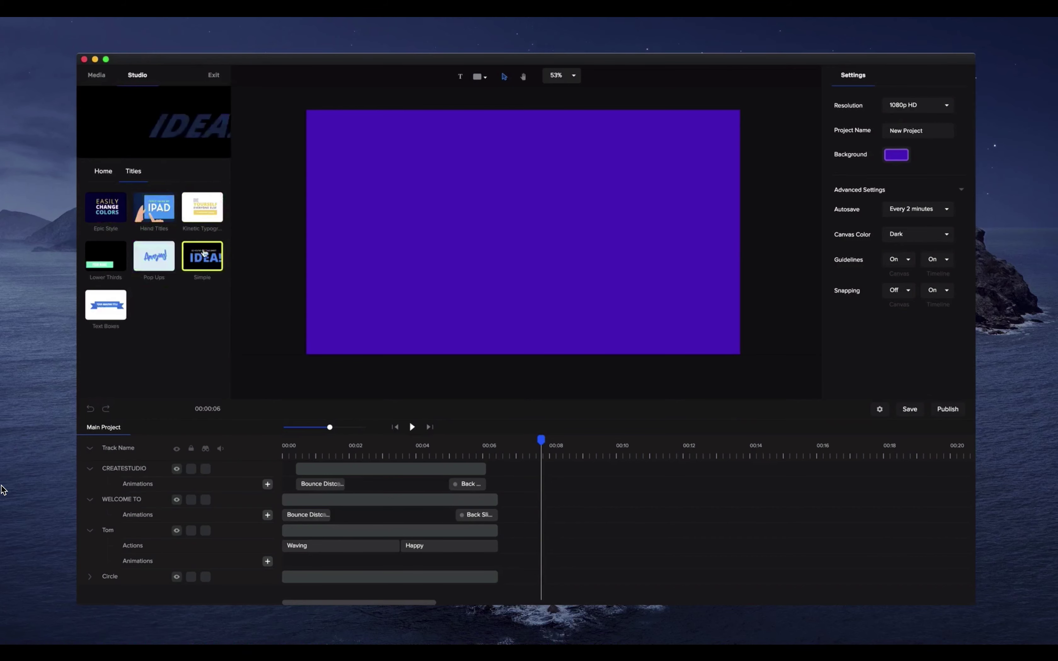
pyautogui.click(196, 209)
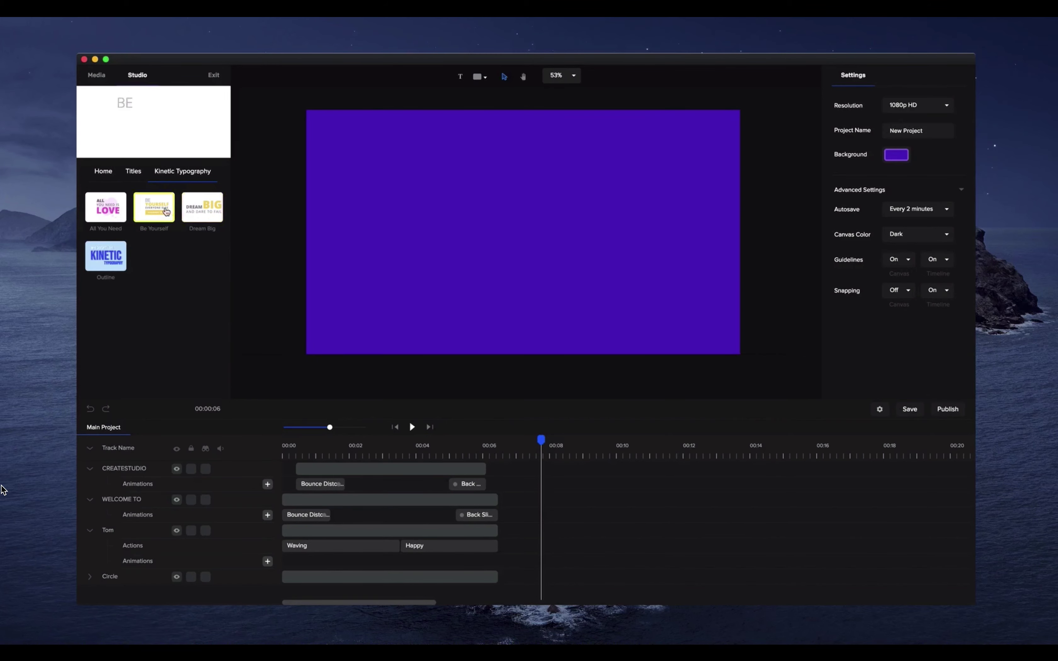
pyautogui.moveTo(166, 211); pyautogui.dragTo(631, 390)
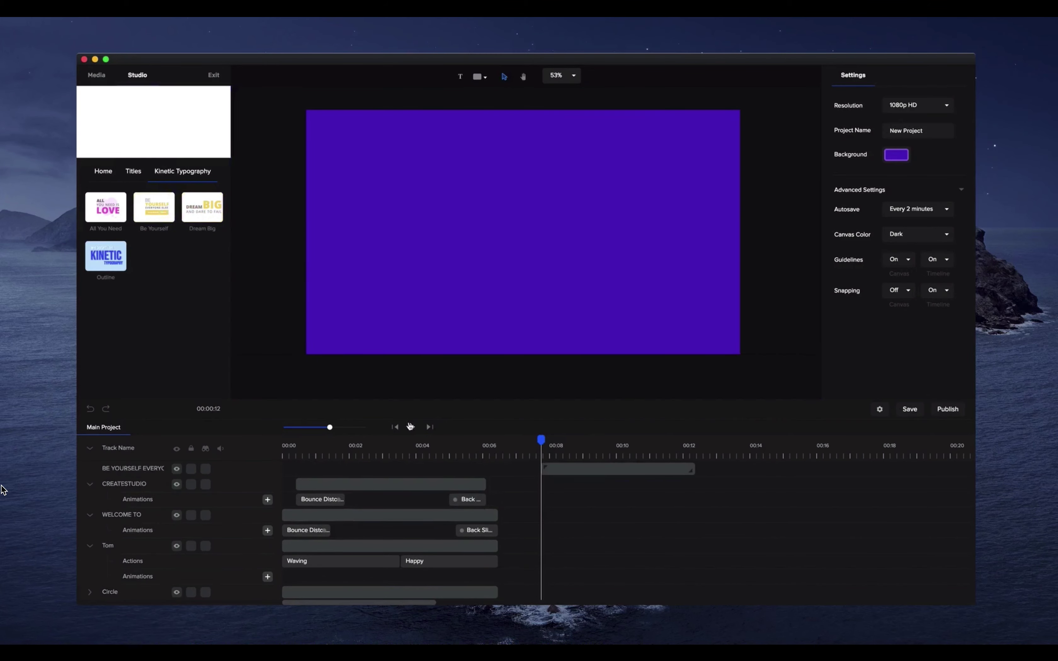
pyautogui.click(413, 427)
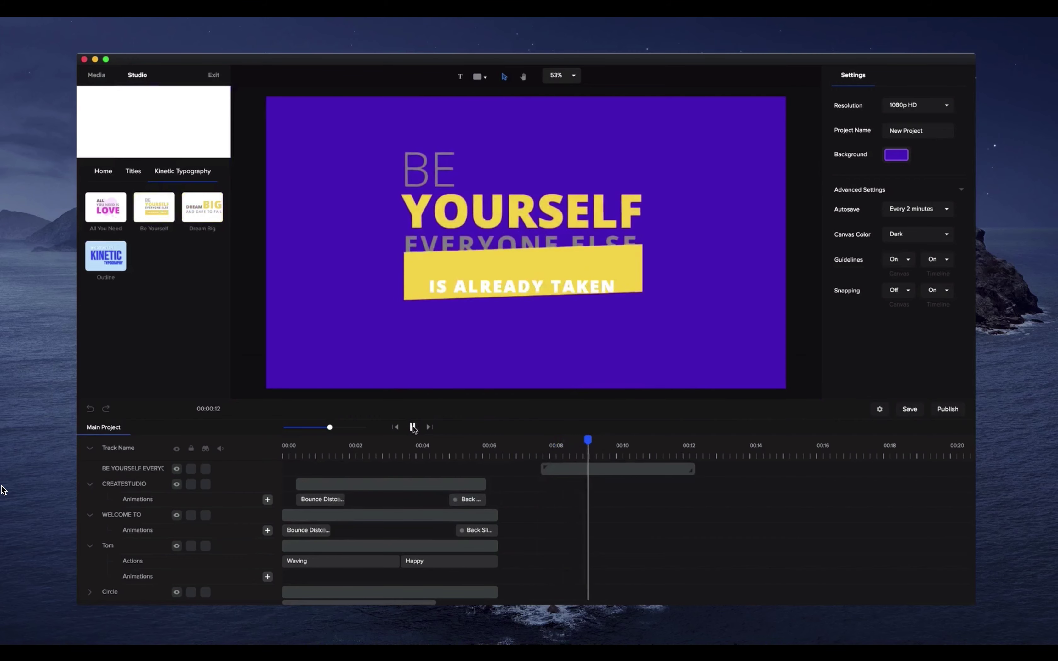
pyautogui.click(413, 427)
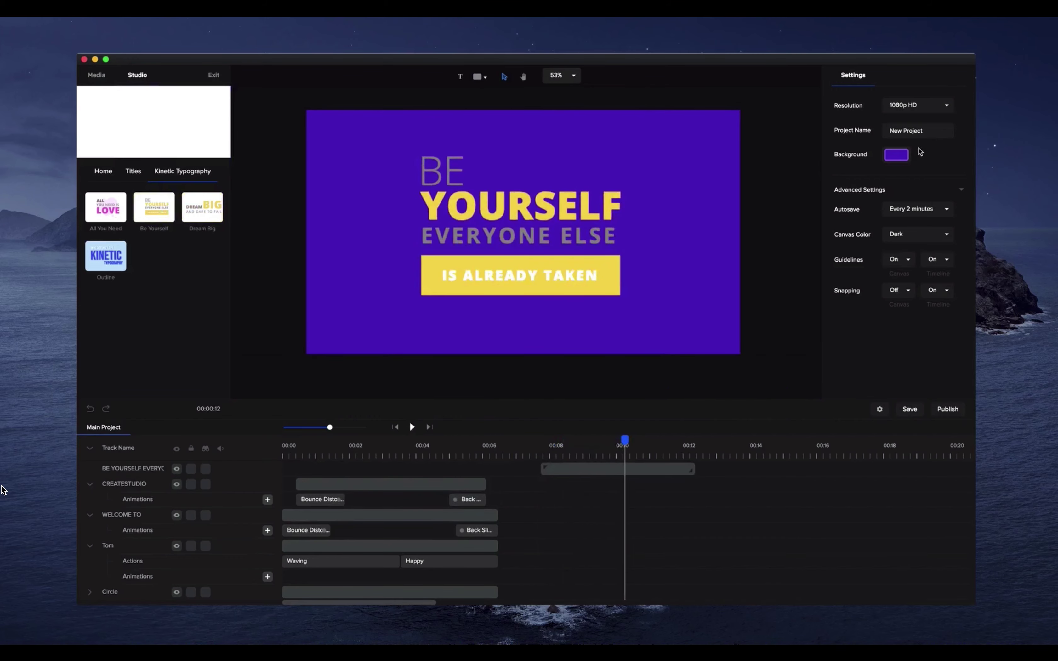
# Set the project background colour to white (#FFFFFF) and check the options of the Be Yourself title group.
pyautogui.click(902, 157)
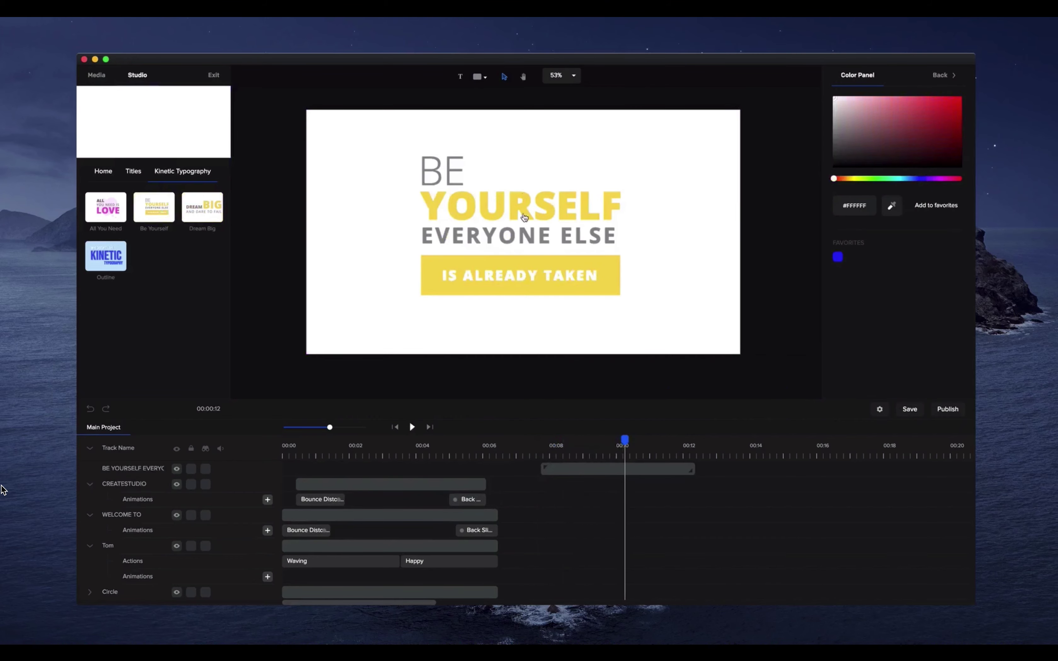
pyautogui.click(573, 470)
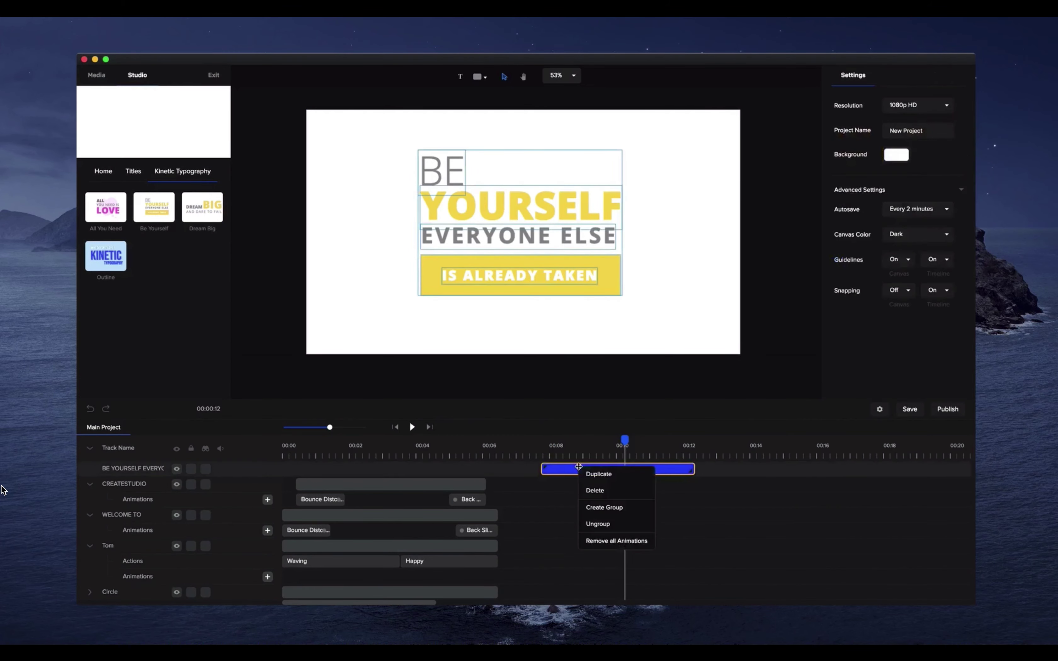
pyautogui.rightClick(578, 467)
pyautogui.click(556, 470)
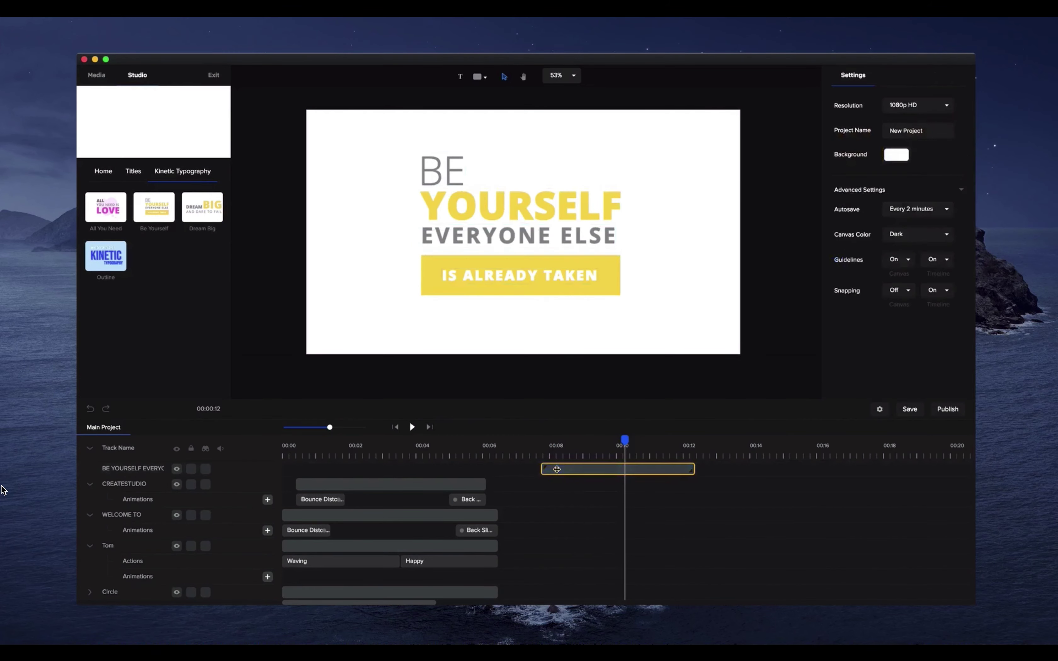
# Open the Be Yourself title group, scrub through it, inspect its rectangle and YOURSELF text, and return to the main project.
pyautogui.doubleClick(559, 470)
pyautogui.moveTo(564, 442); pyautogui.dragTo(617, 441)
pyautogui.click(578, 278)
pyautogui.click(585, 221)
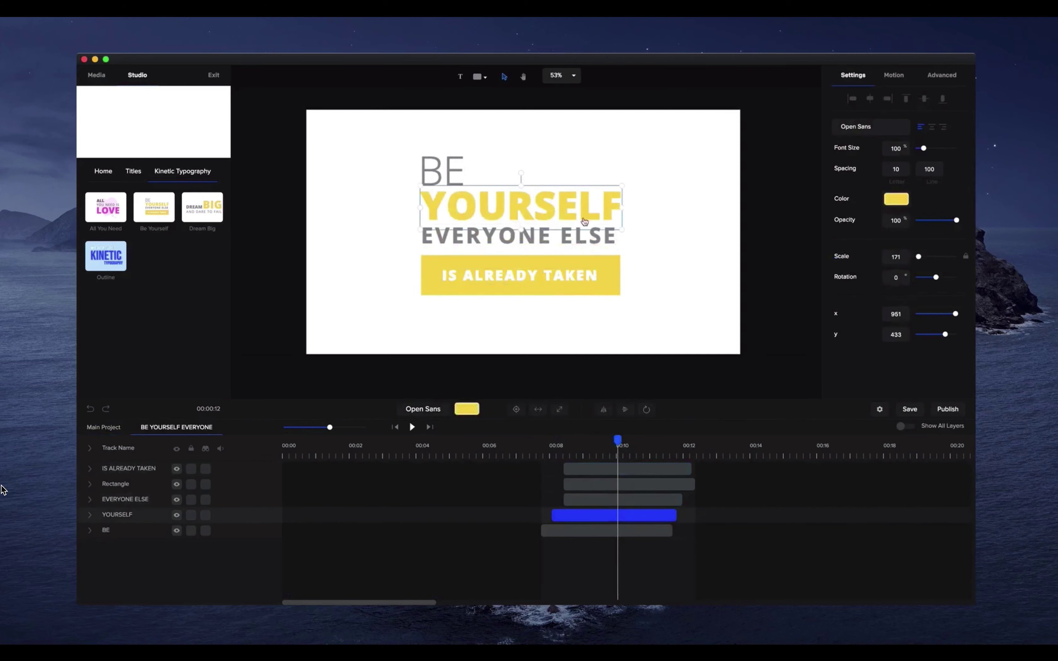
pyautogui.click(126, 430)
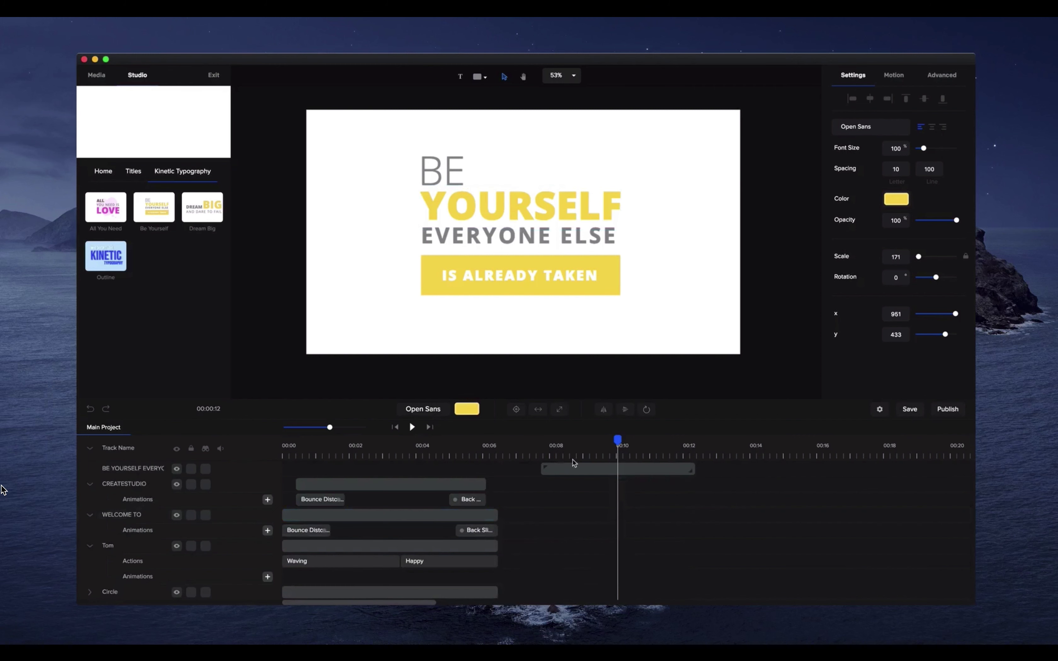
# Ungroup the Be Yourself title into separate layers in the main project.
pyautogui.rightClick(595, 469)
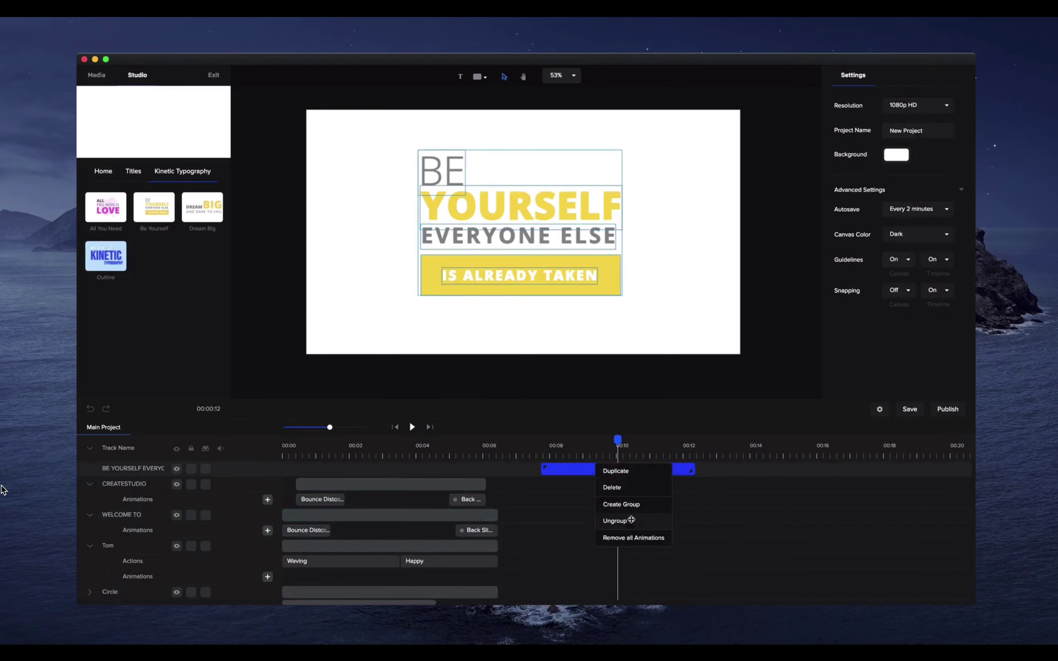
pyautogui.click(617, 520)
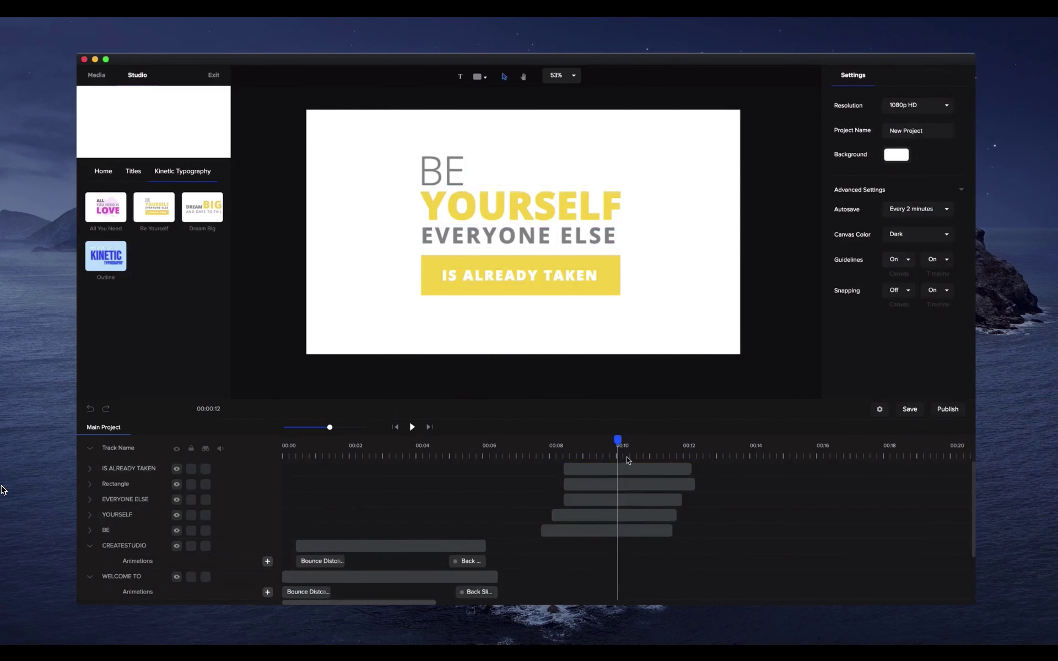
pyautogui.moveTo(617, 437)
pyautogui.mouseDown()
pyautogui.moveTo(555, 438)
pyautogui.moveTo(629, 440)
pyautogui.mouseUp()
# Select all the ungrouped Be Yourself title layers on the canvas and delete them.
pyautogui.click(136, 171)
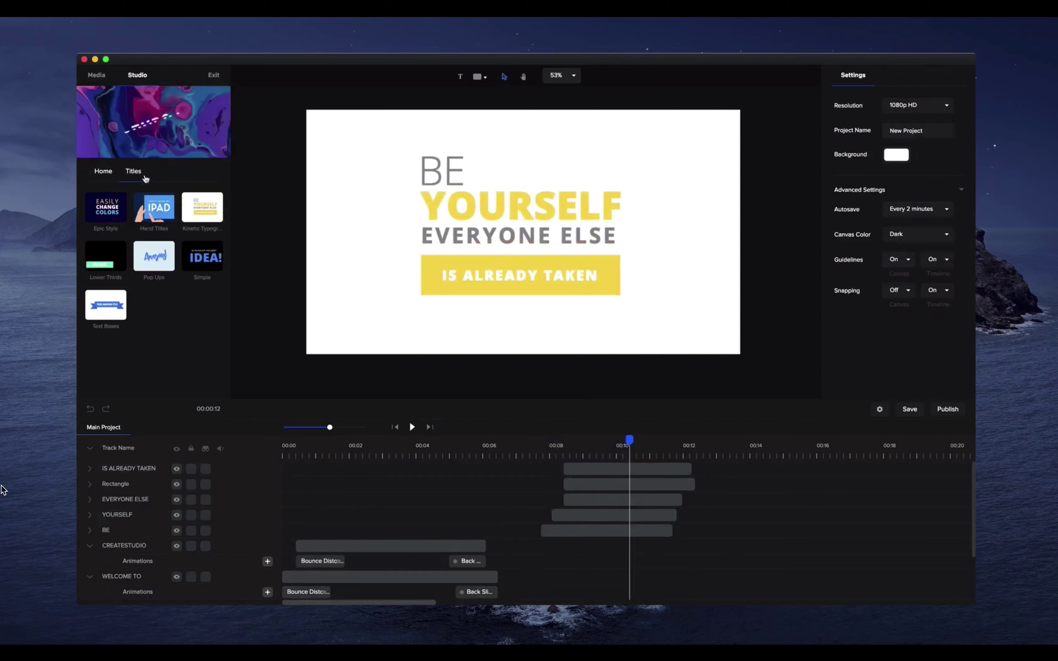
pyautogui.moveTo(666, 165); pyautogui.dragTo(258, 376)
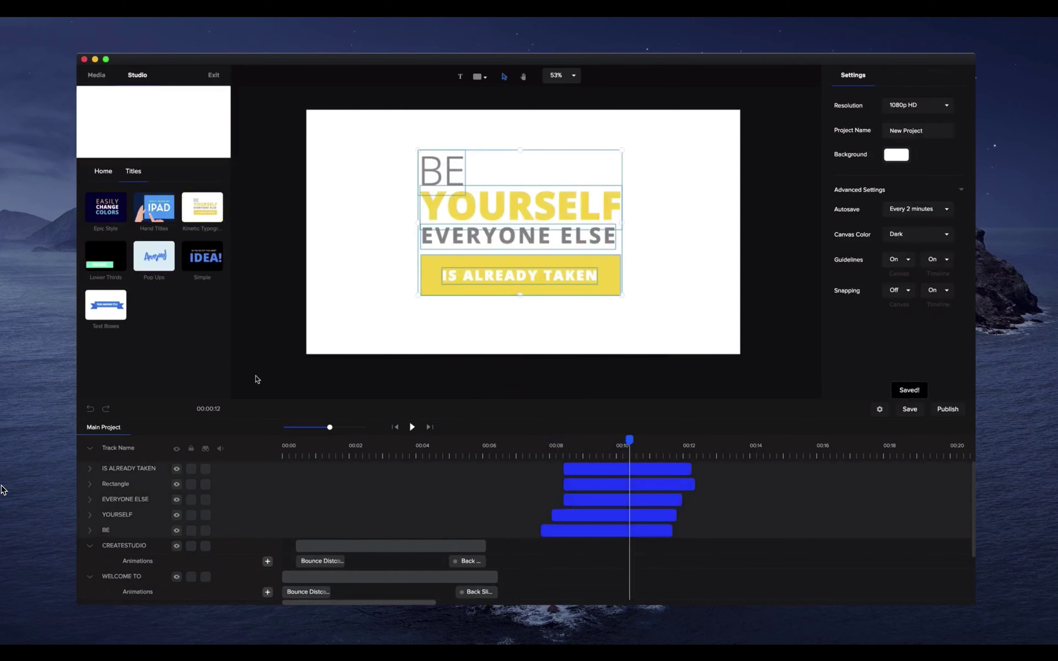
pyautogui.press('Delete')
# Delete all remaining layers from the timeline, including CREATESTUDIO, WELCOME TO, Tom and Circle.
pyautogui.click(437, 470)
pyautogui.press('Delete')
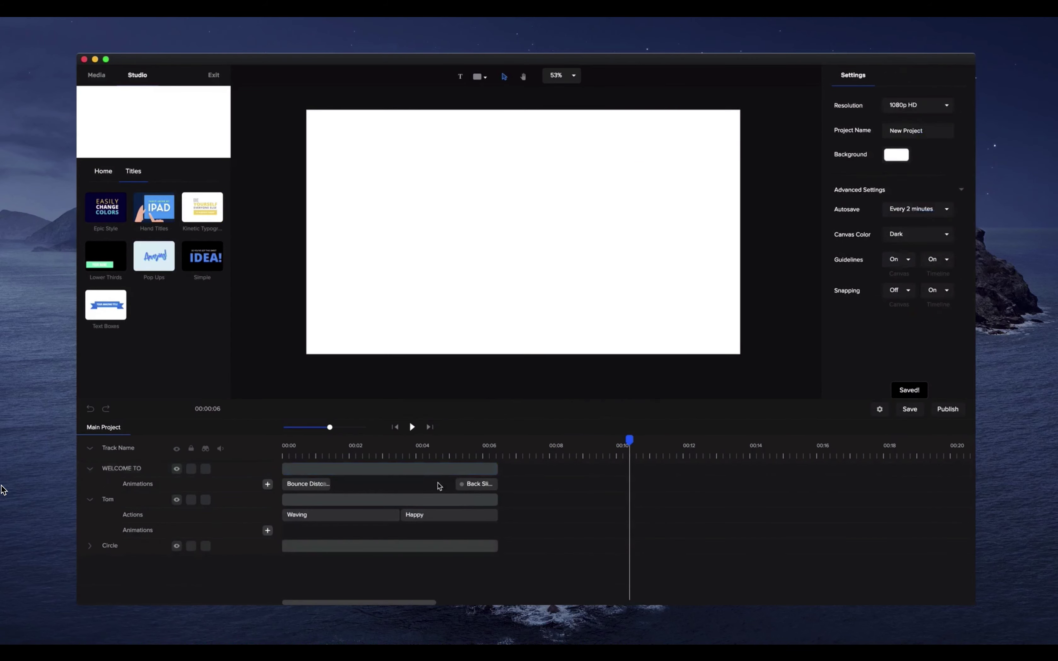
pyautogui.click(436, 470)
pyautogui.press('Delete')
pyautogui.press('Delete')
pyautogui.click(417, 469)
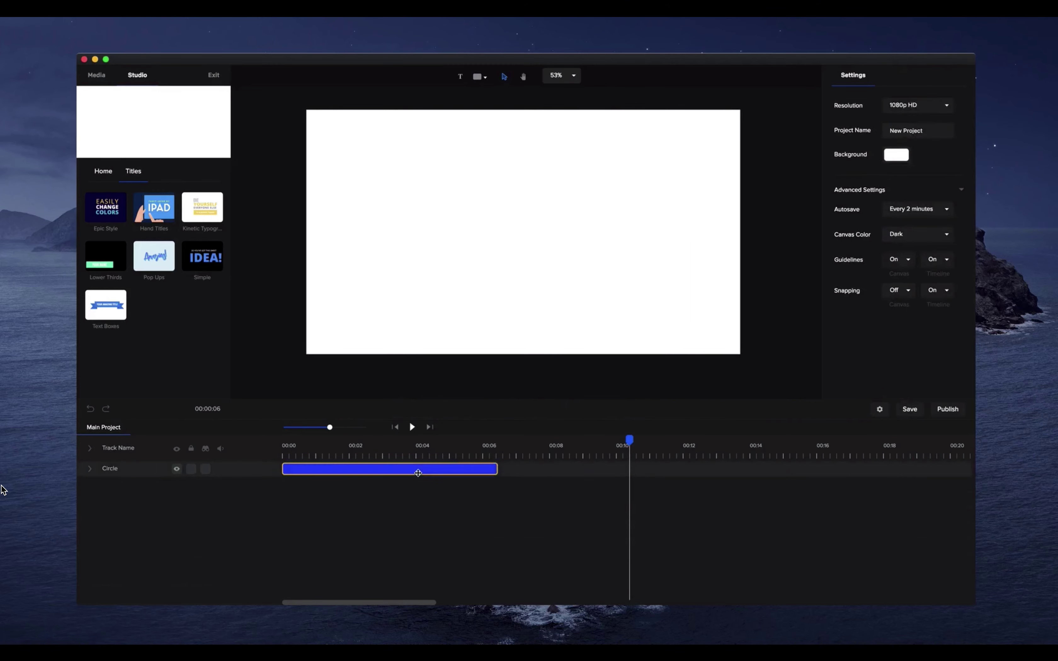
pyautogui.press('Delete')
# Add the Need a hand title from the Hand Titles collection at the start of the timeline and preview it.
pyautogui.click(157, 208)
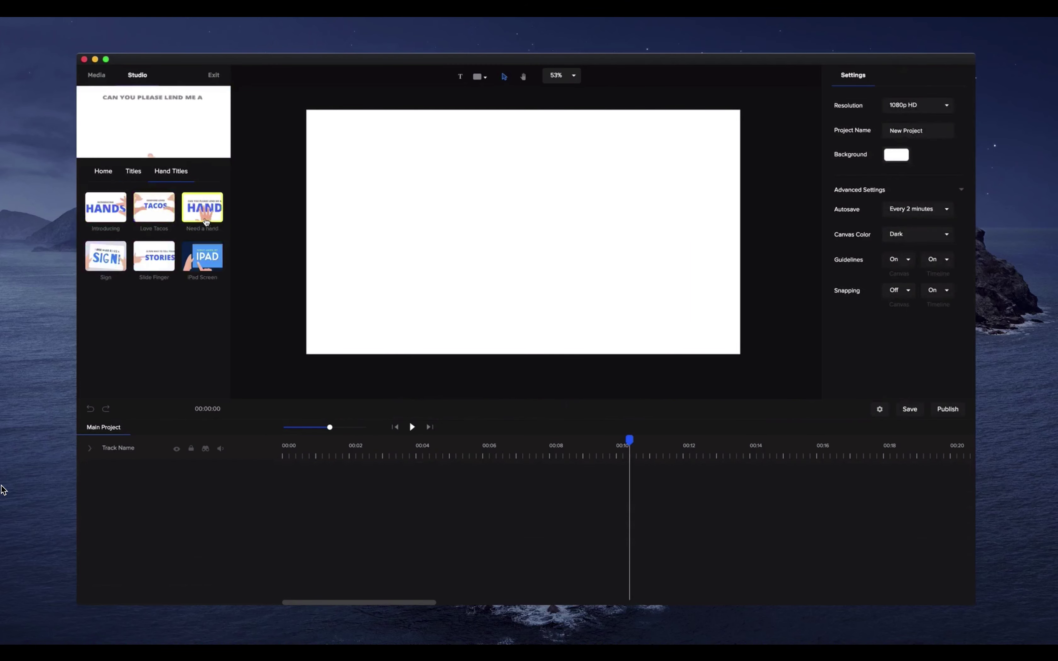
pyautogui.click(394, 427)
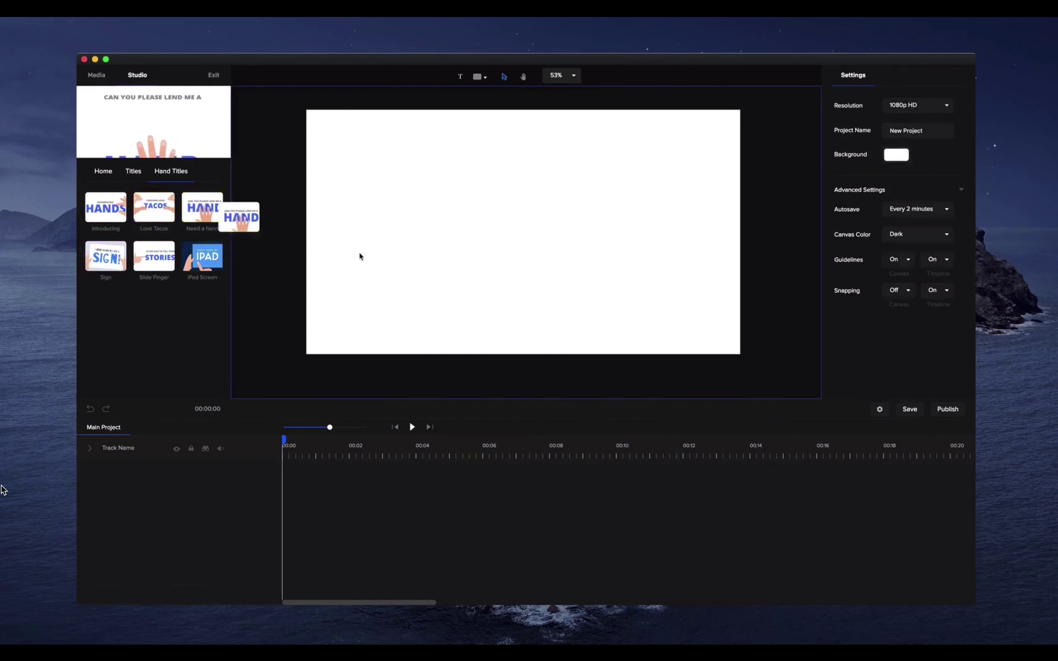
pyautogui.moveTo(203, 207); pyautogui.dragTo(490, 290)
pyautogui.click(412, 427)
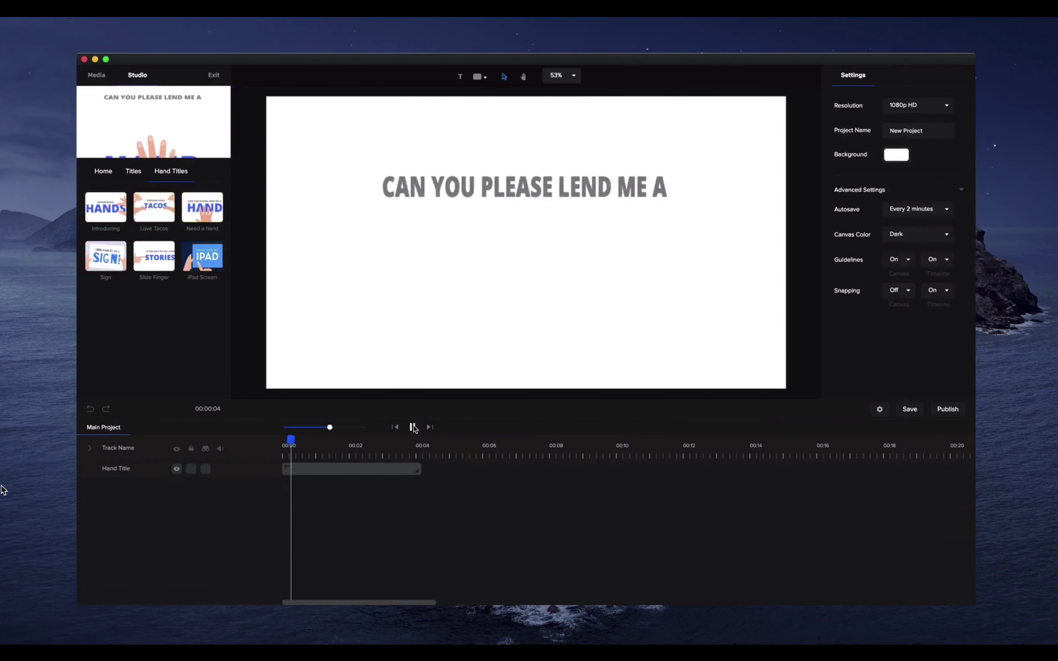
pyautogui.click(412, 427)
# Ungroup the Hand Title into separate layers and move the playhead past the hand image so both text lines are unobstructed.
pyautogui.rightClick(400, 469)
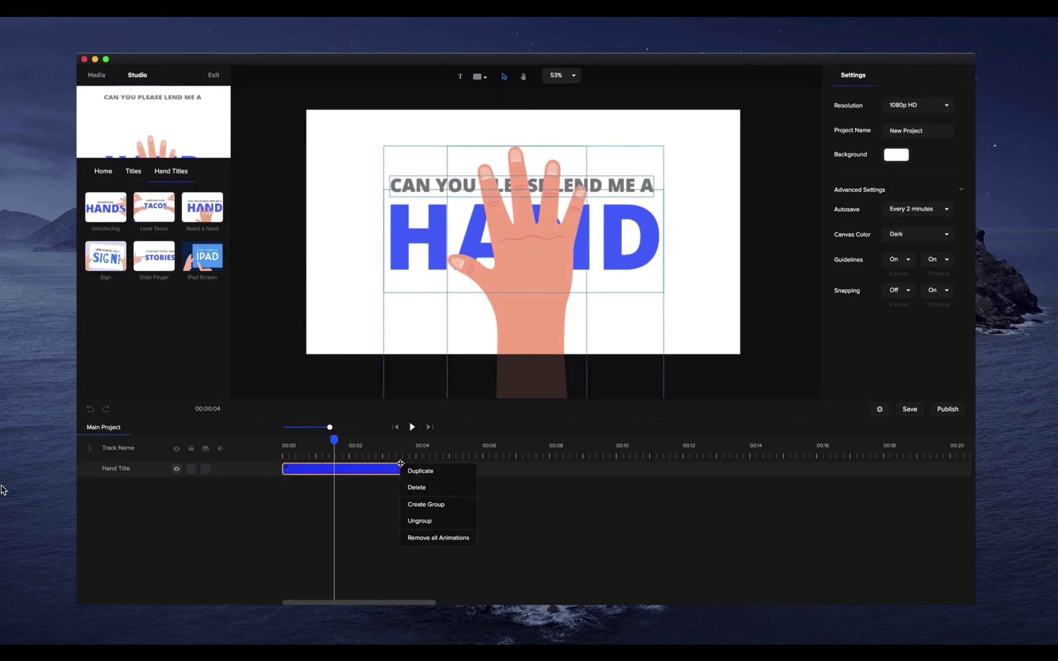
pyautogui.click(441, 522)
pyautogui.click(624, 236)
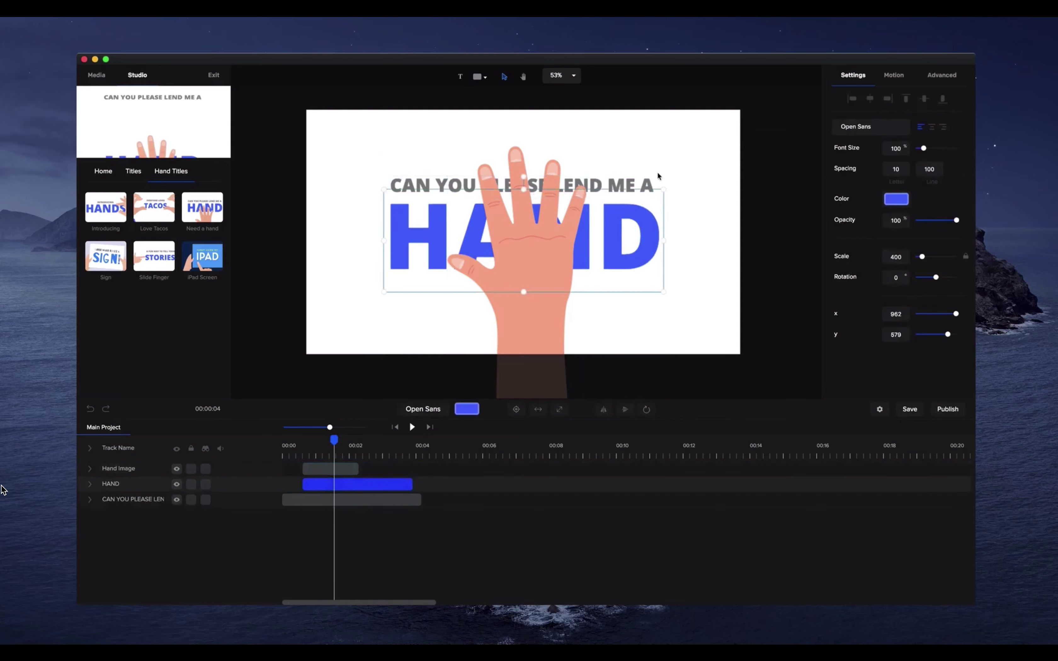
pyautogui.click(376, 457)
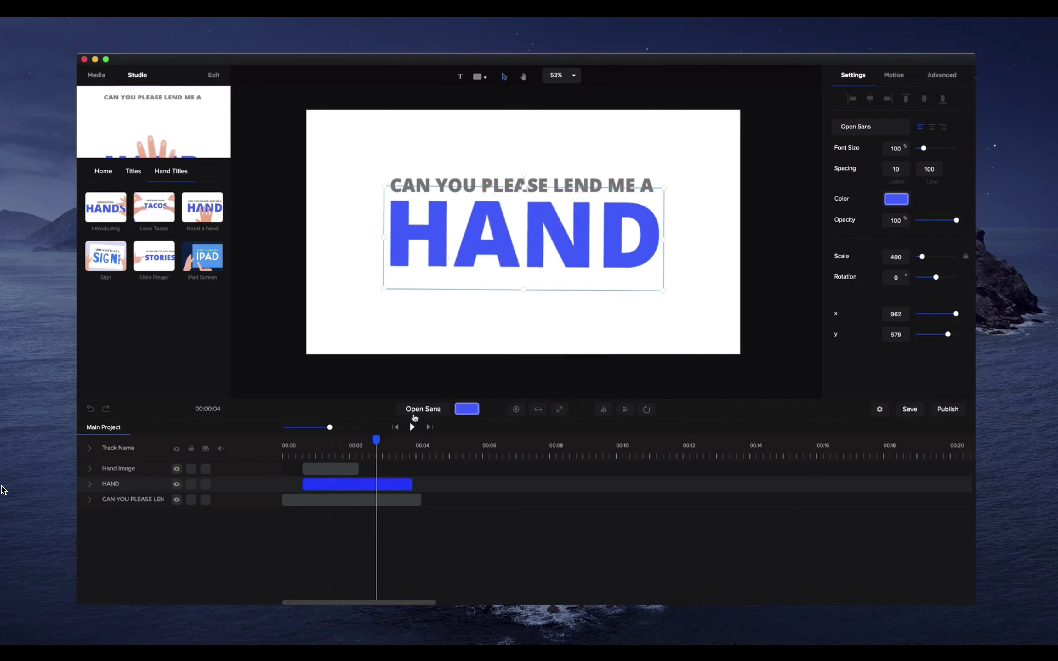
# Change the title's upper line to CREATESTUDIO IS and the large HAND text to AMAZING!
pyautogui.doubleClick(489, 186)
pyautogui.write('CREATE')
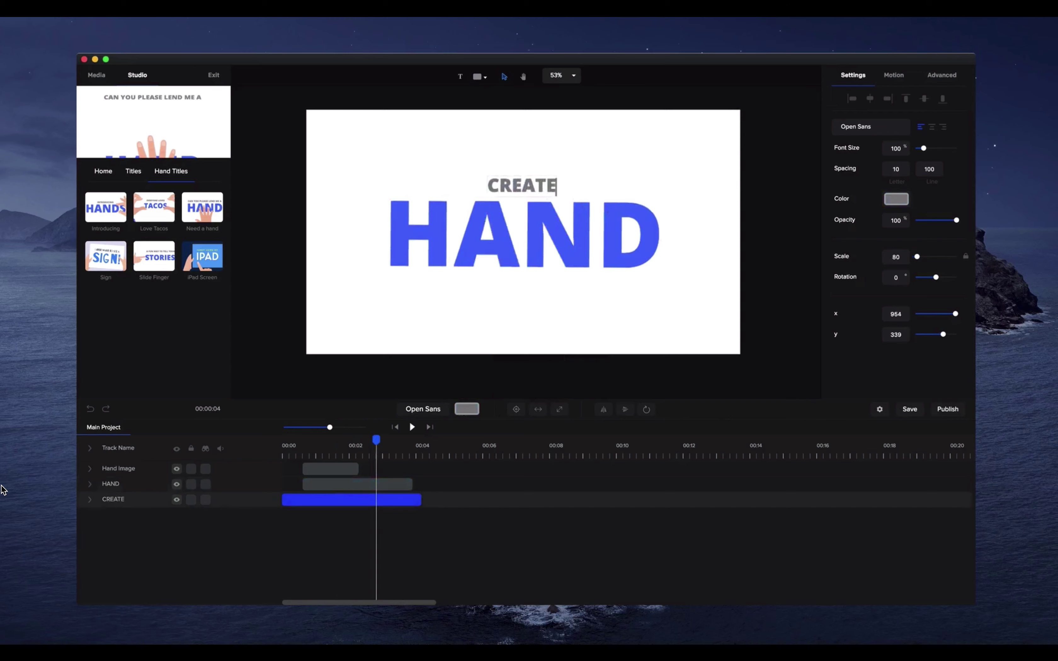
pyautogui.write('STUDIO IS')
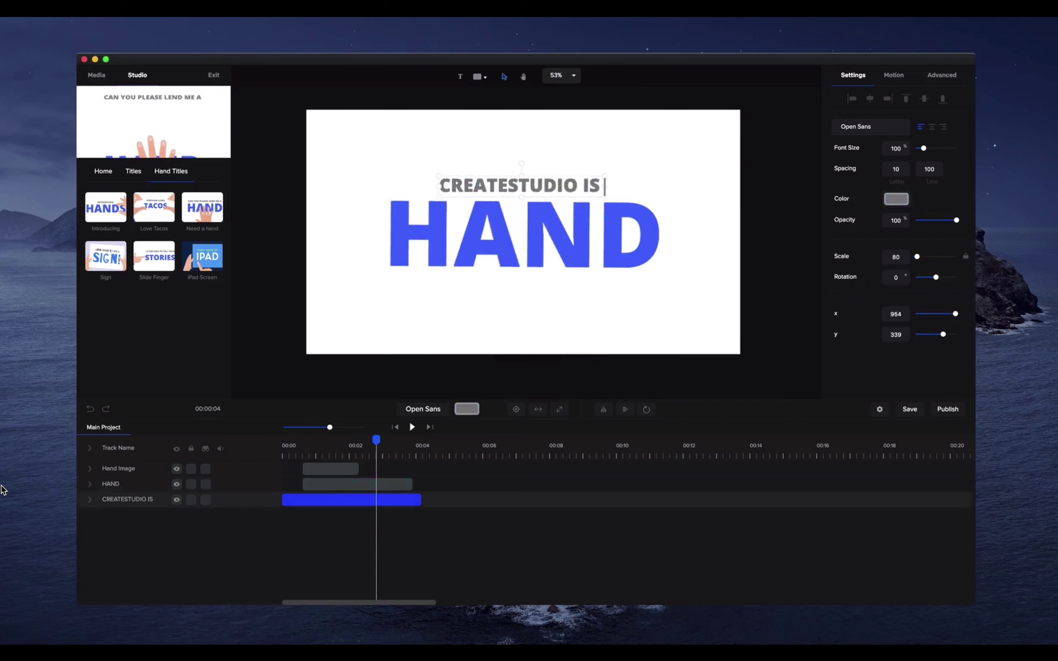
pyautogui.doubleClick(500, 279)
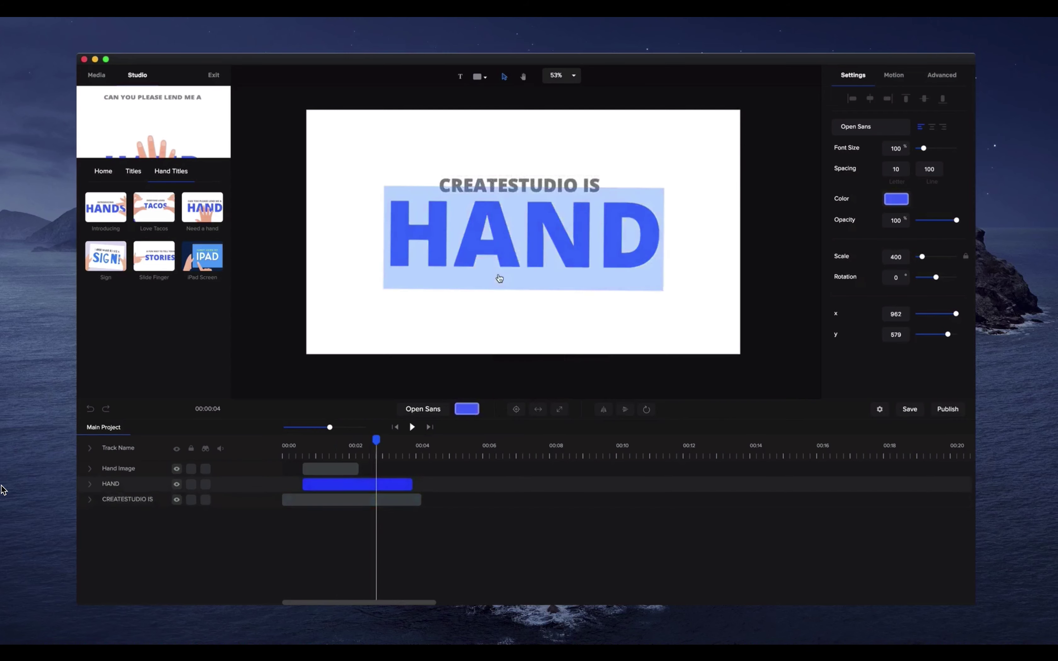
pyautogui.write('AMAZING')
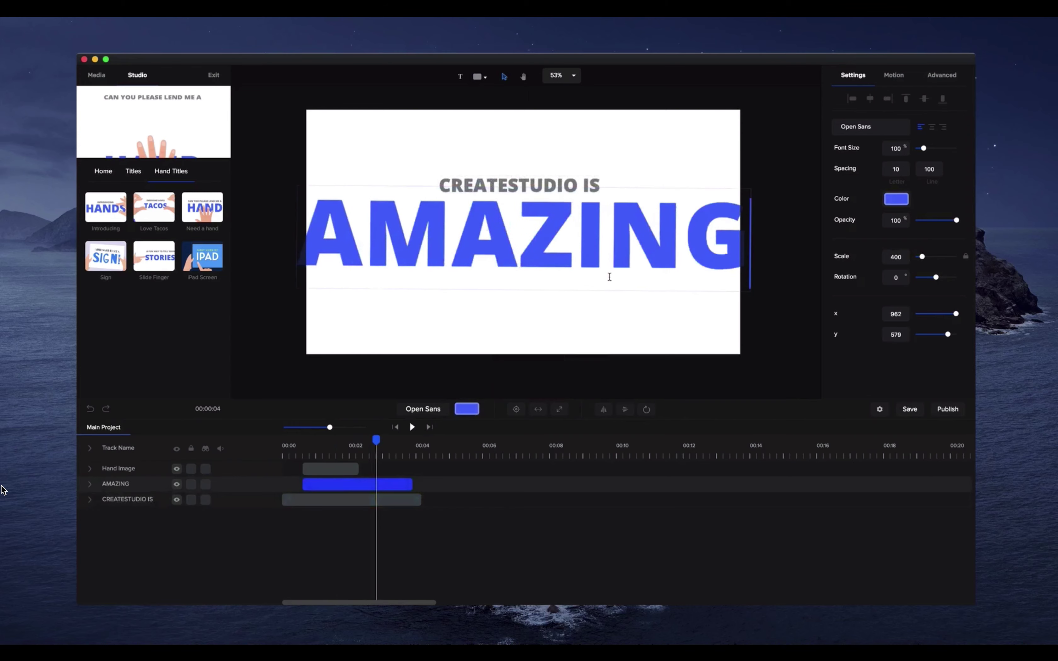
pyautogui.write('!')
pyautogui.press('Escape')
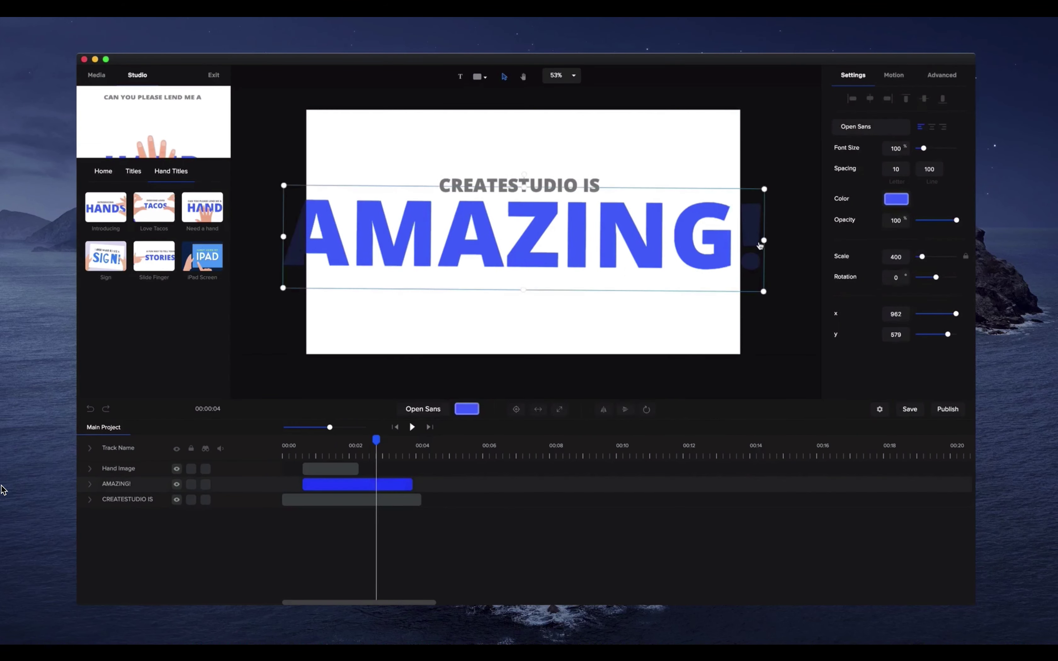
# Shrink the AMAZING! text to a scale of about 235 and centre it horizontally beneath CREATESTUDIO IS.
pyautogui.moveTo(765, 298); pyautogui.dragTo(579, 239)
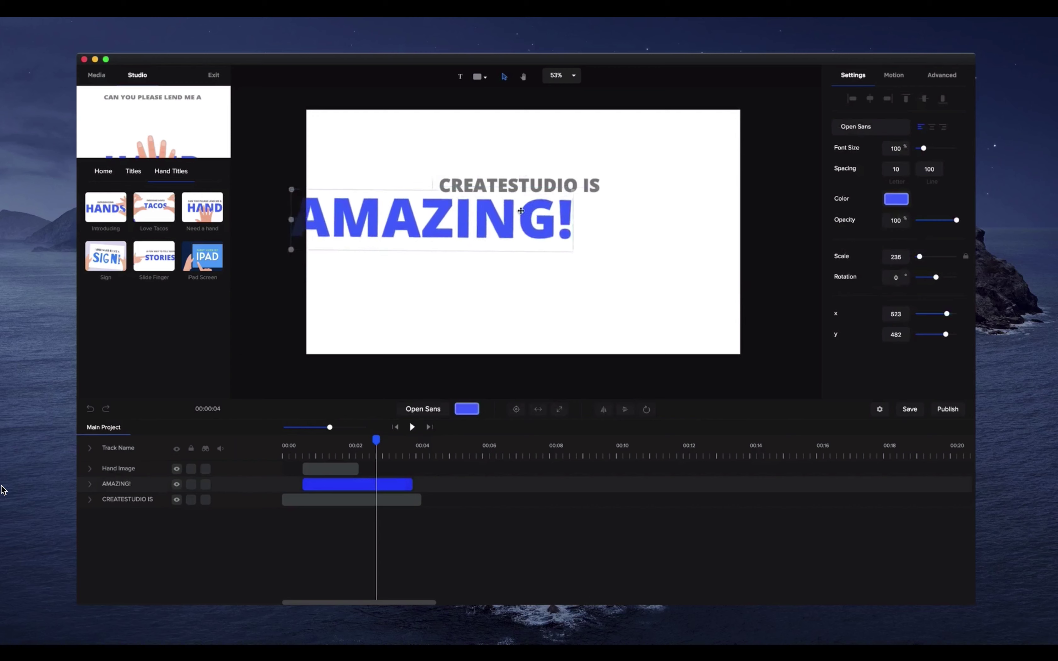
pyautogui.moveTo(532, 205); pyautogui.dragTo(597, 219)
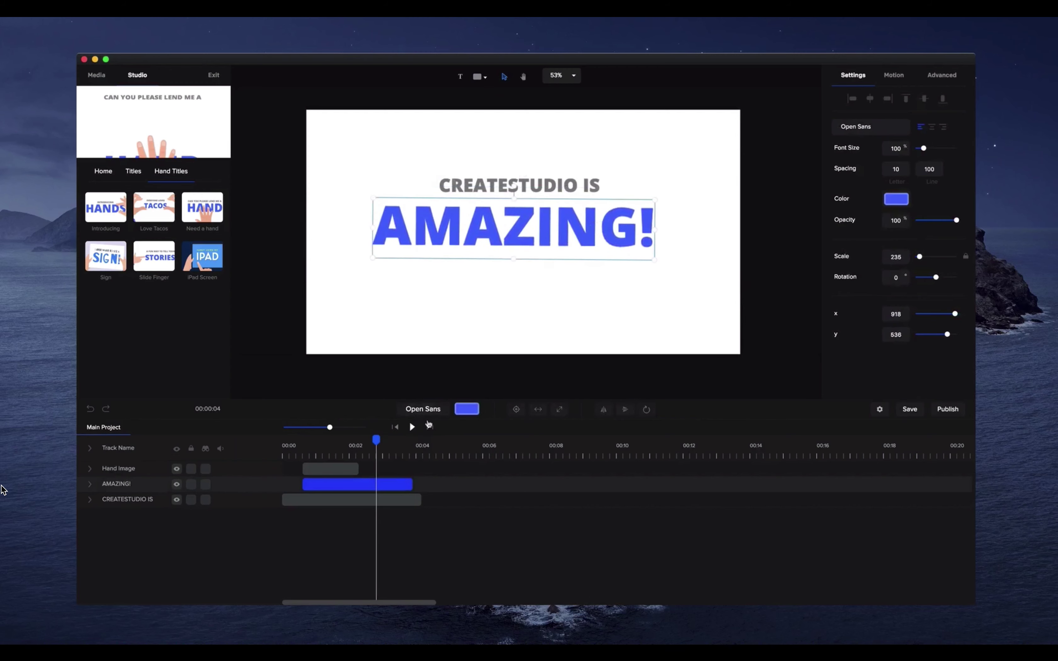
pyautogui.click(864, 102)
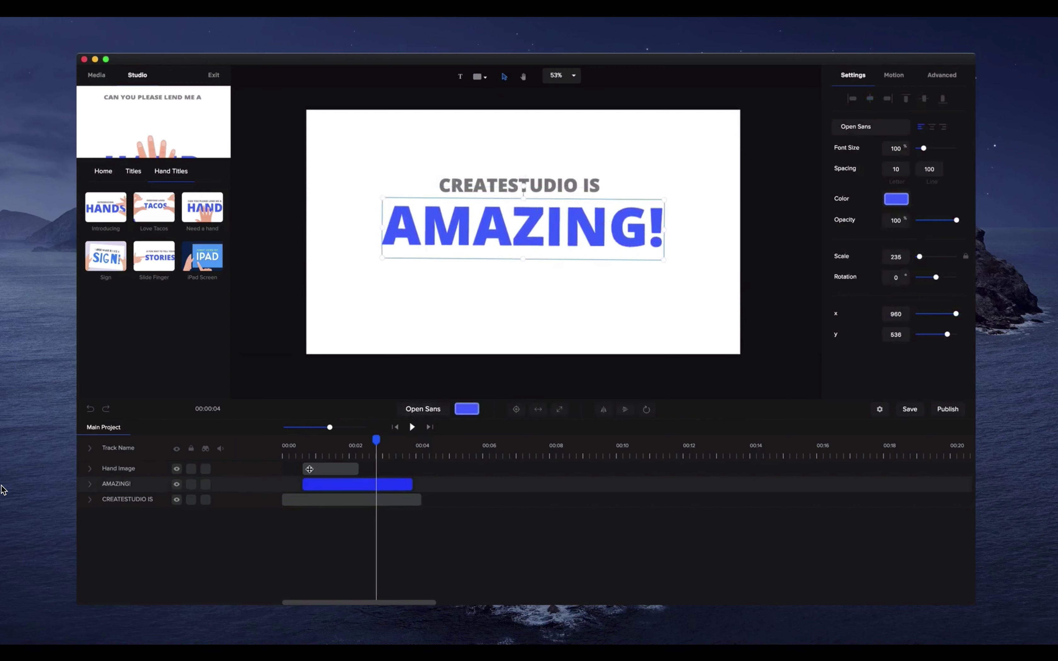
# Play back the customized hand title to check its animation through to the end.
pyautogui.click(411, 428)
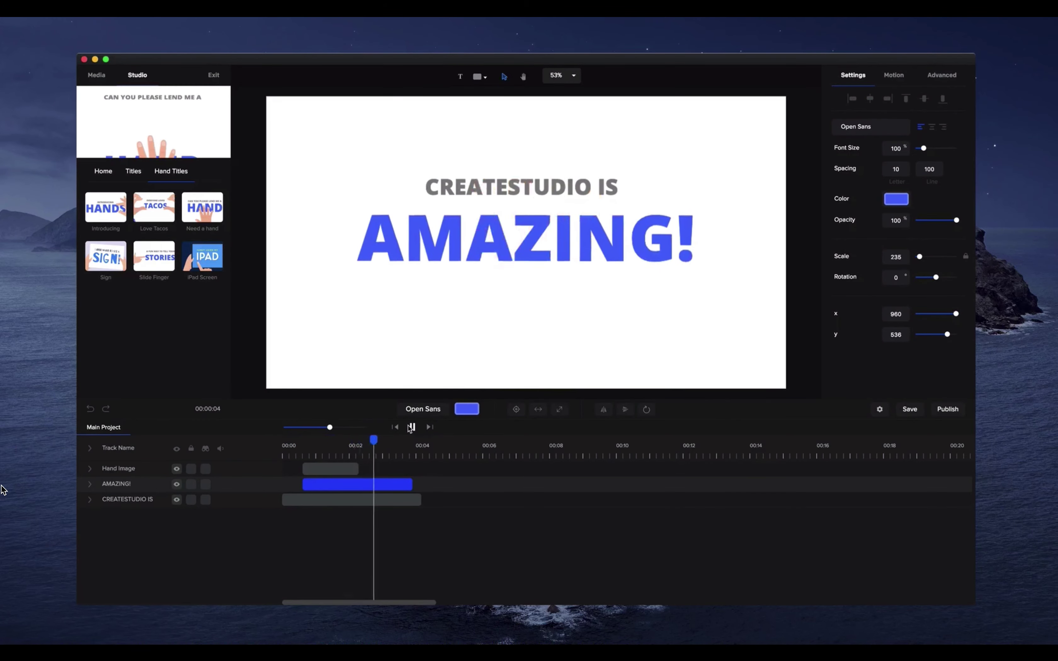
pyautogui.click(412, 429)
pyautogui.click(412, 427)
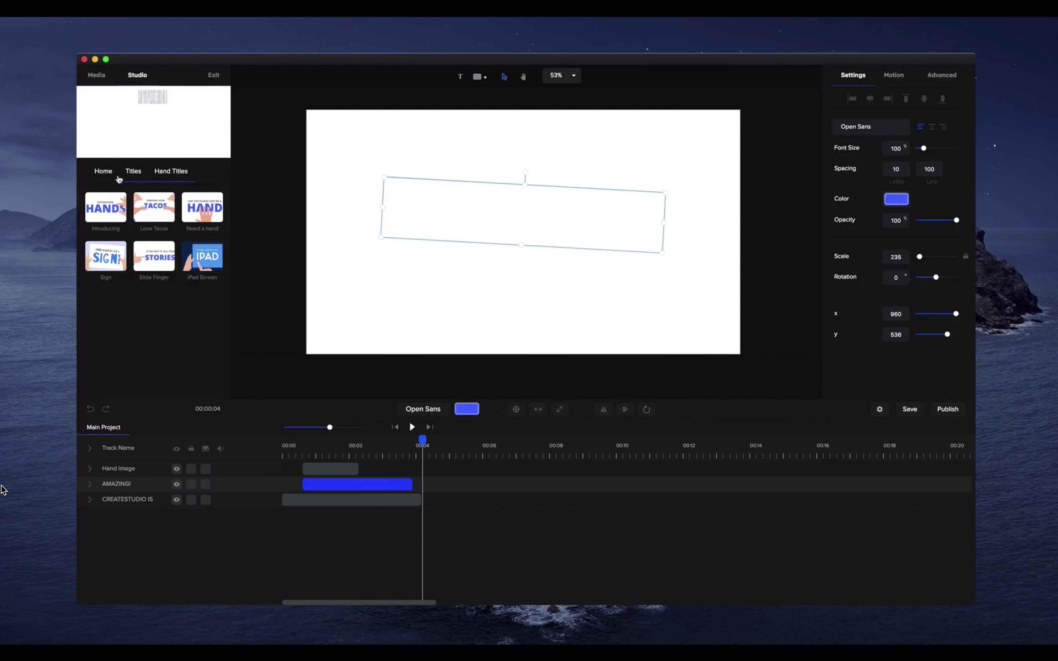
# Add the Cross 2 shape after the title, preview it, and place it in the canvas's lower-left area at a scale of about 2431.
pyautogui.click(104, 171)
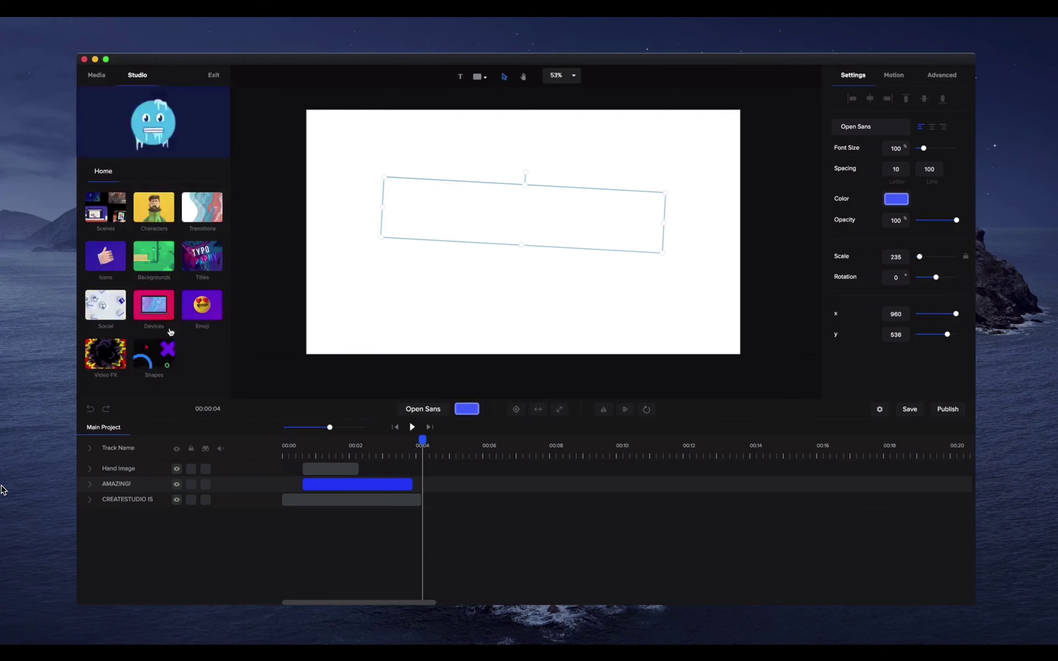
pyautogui.click(154, 354)
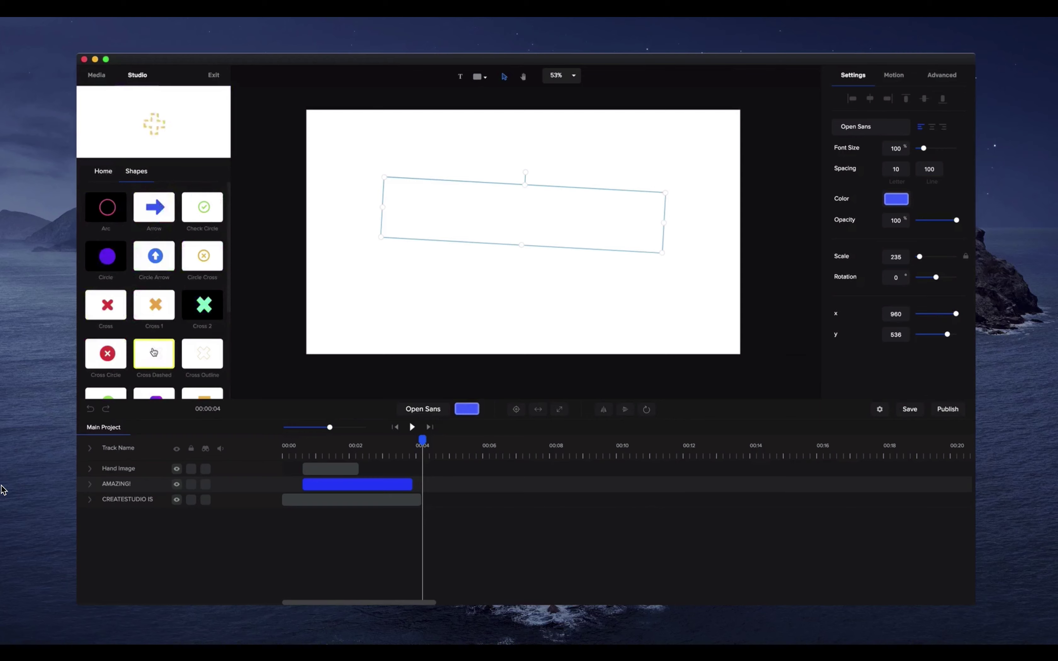
pyautogui.click(188, 301)
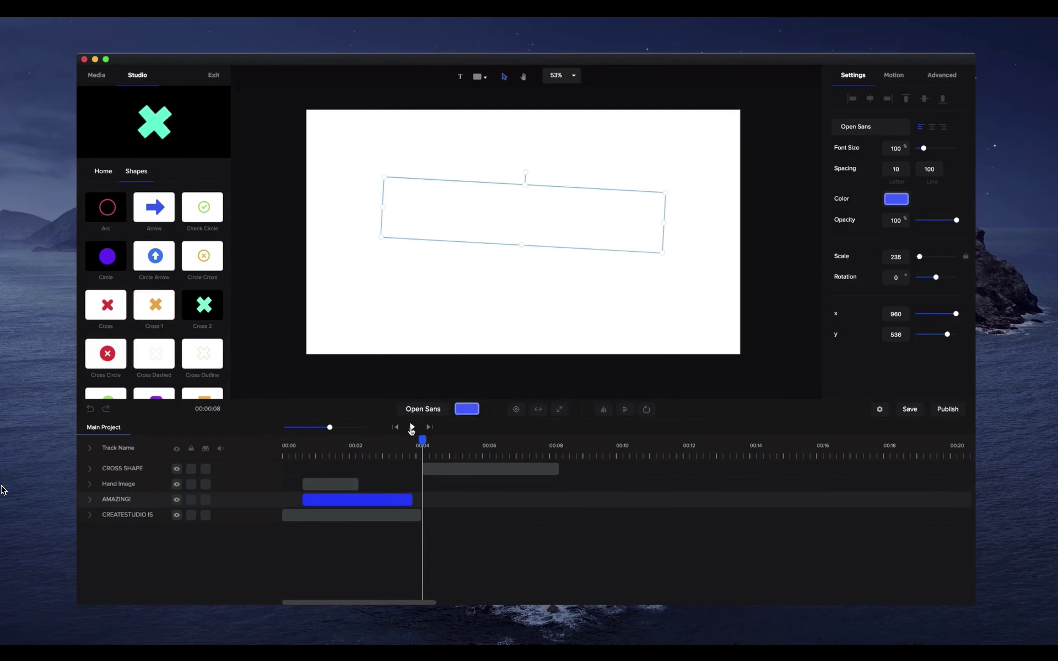
pyautogui.click(411, 427)
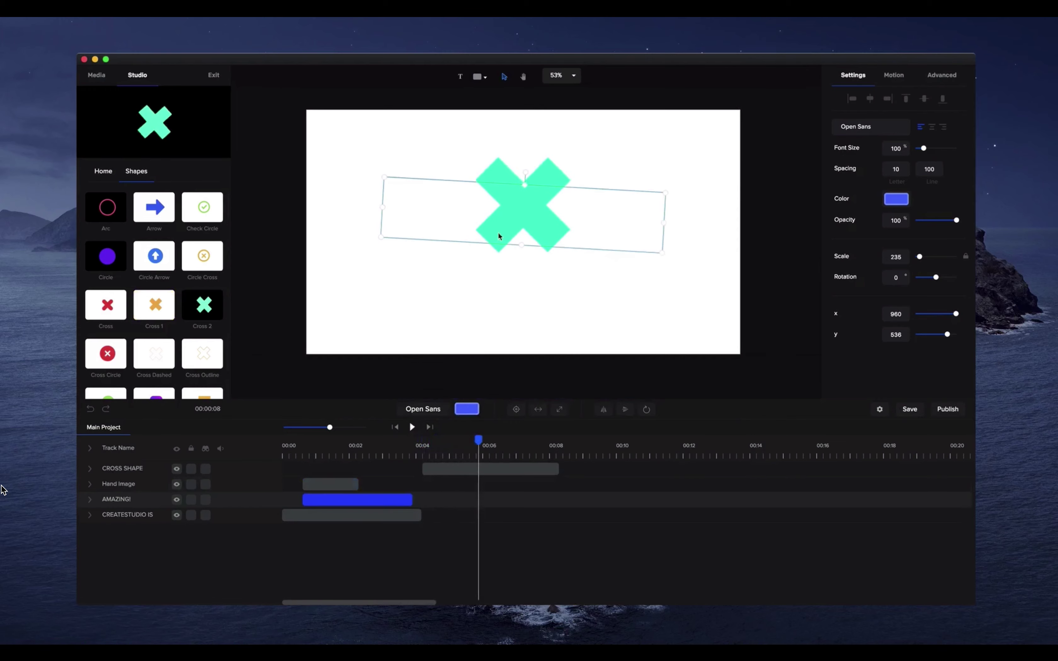
pyautogui.click(544, 180)
pyautogui.moveTo(572, 157); pyautogui.dragTo(401, 285)
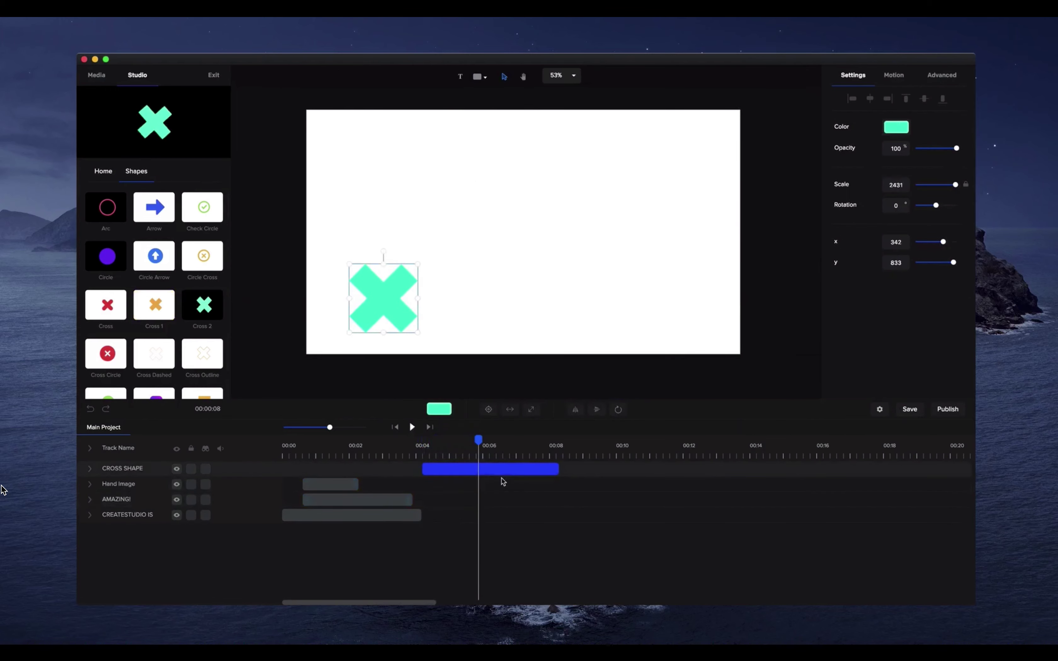
# Duplicate the cross, start the copy slightly later, and place it near the canvas's upper-right corner at a scale of about 1527.
pyautogui.press('super+d')
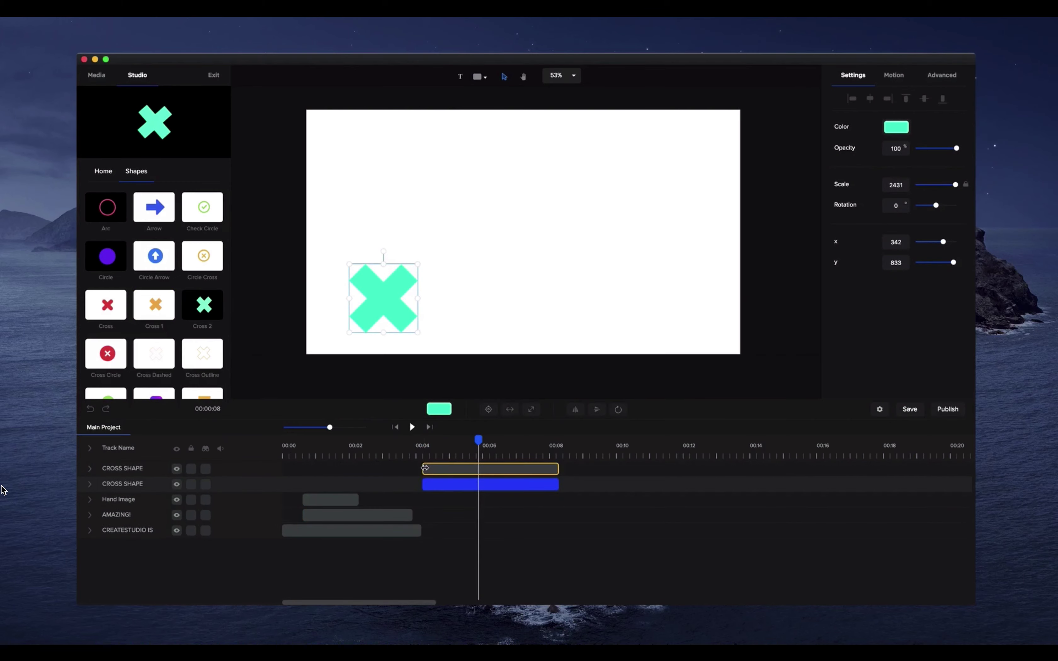
pyautogui.click(436, 468)
pyautogui.moveTo(378, 301); pyautogui.dragTo(677, 181)
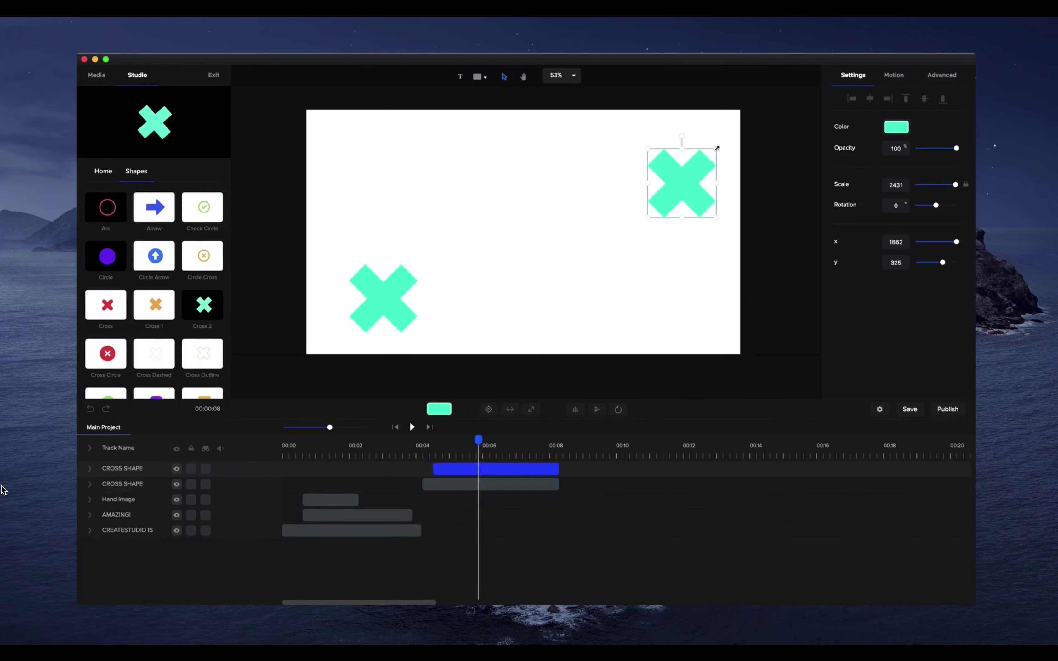
pyautogui.moveTo(715, 148)
pyautogui.mouseDown()
pyautogui.moveTo(687, 177)
pyautogui.moveTo(730, 157)
pyautogui.mouseUp()
# Recolour the upper-right cross purple and play back the animation of both crosses.
pyautogui.click(898, 126)
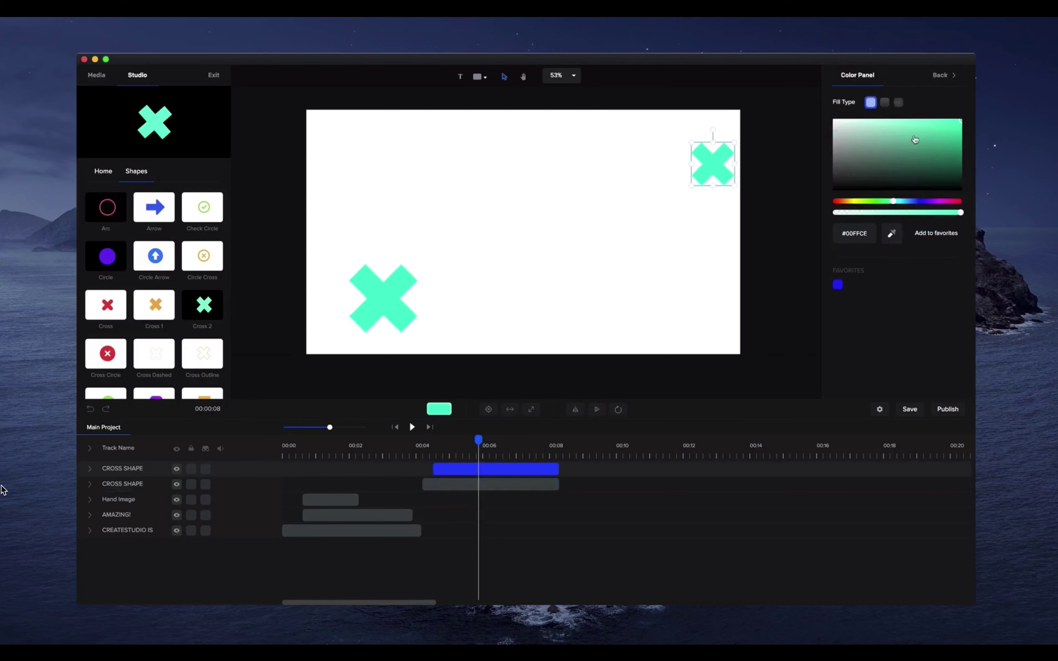
pyautogui.click(920, 202)
pyautogui.click(406, 445)
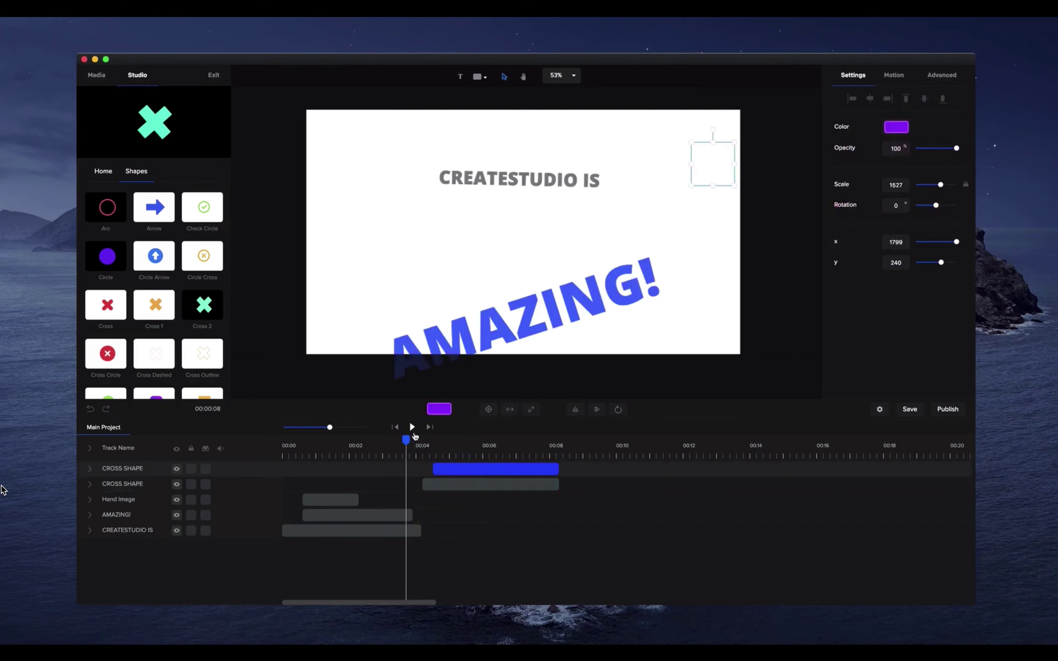
pyautogui.click(412, 427)
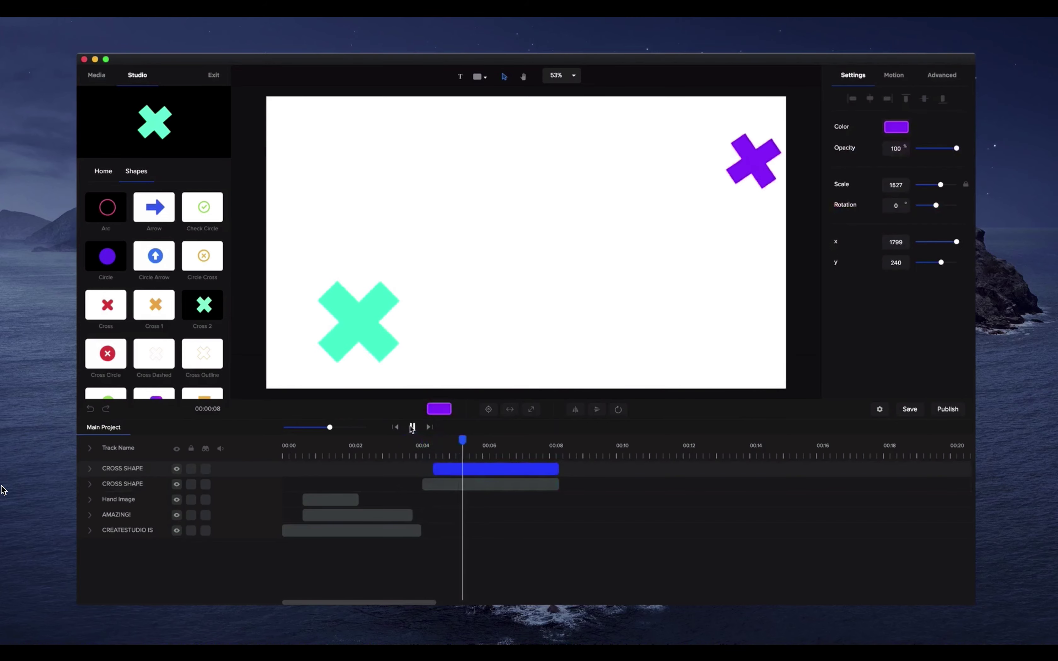
pyautogui.click(411, 427)
# Browse the Video FX library, previewing the Electric and Fire effects, and return to the library's main categories.
pyautogui.click(104, 171)
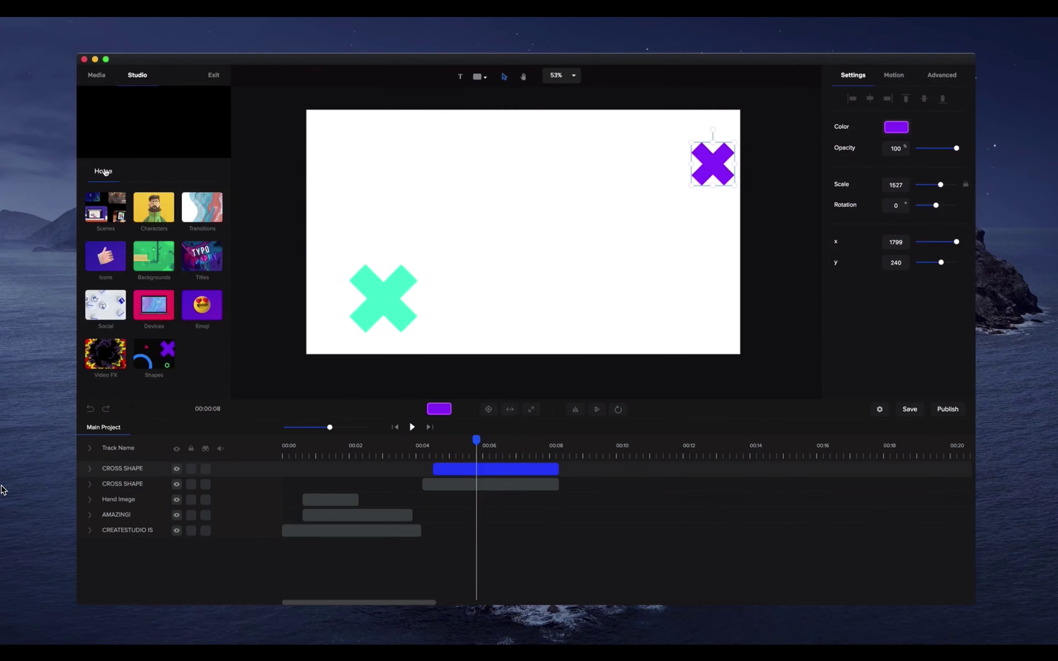
pyautogui.click(104, 355)
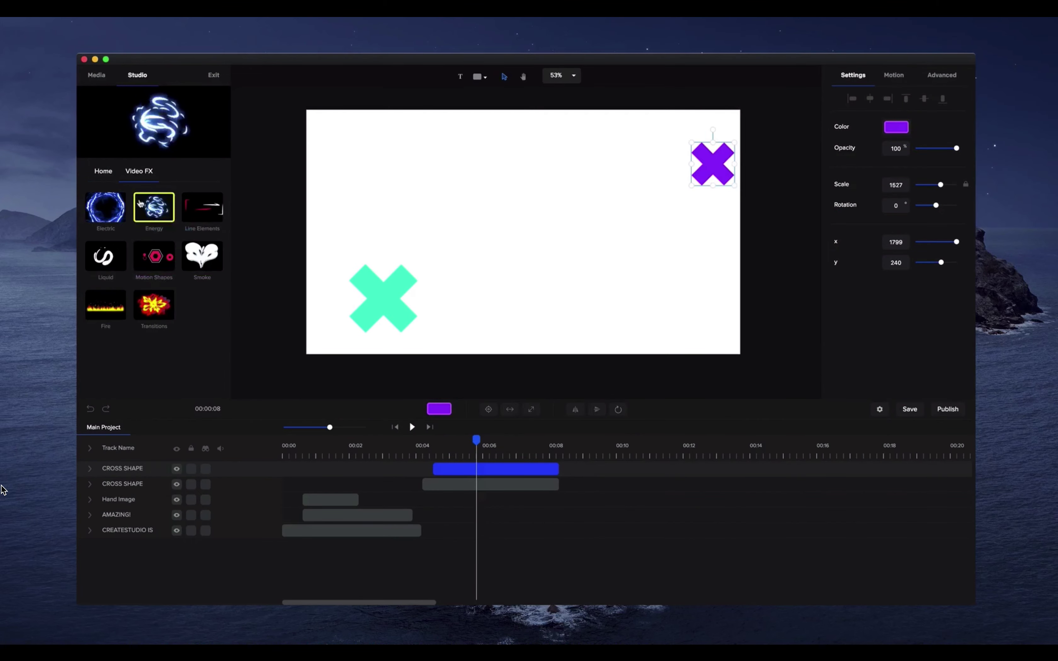
pyautogui.click(105, 207)
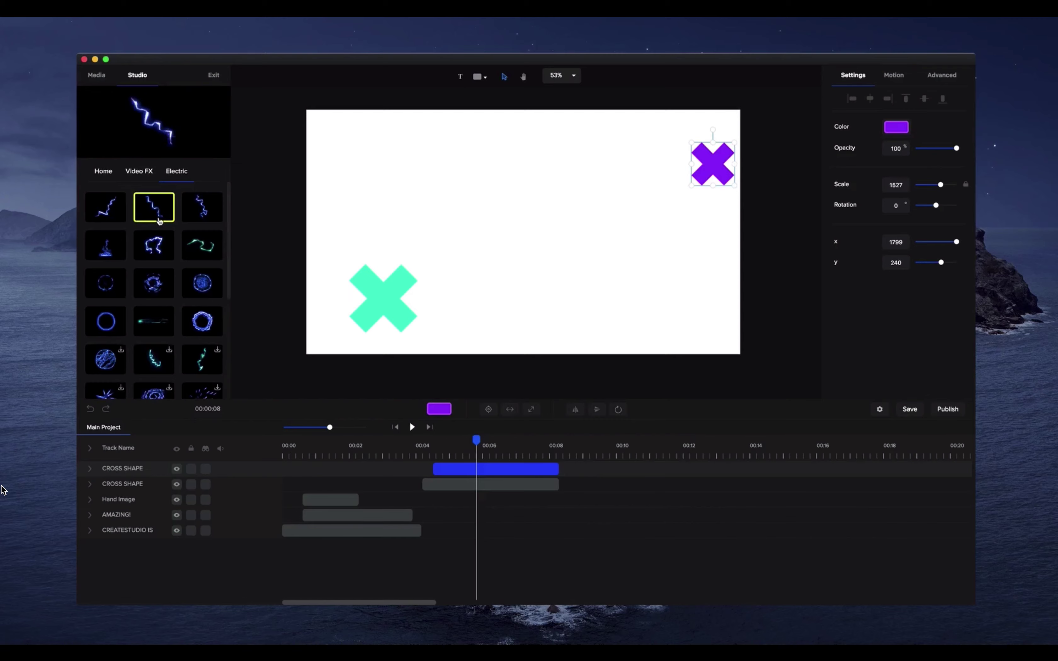
pyautogui.click(134, 166)
pyautogui.click(104, 303)
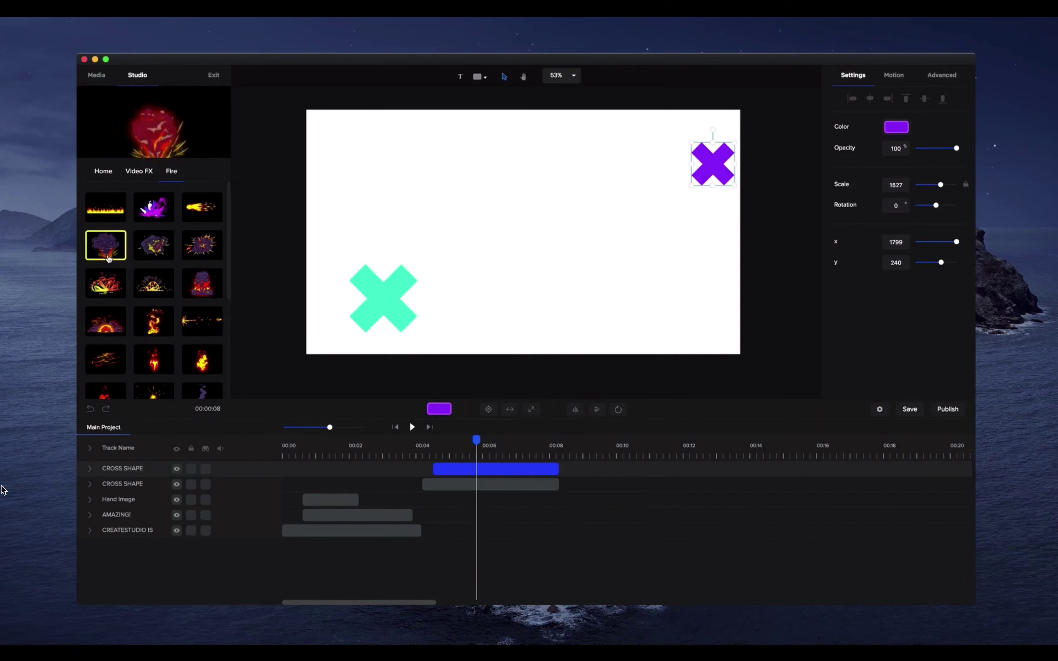
pyautogui.scroll(-4, 140, 267)
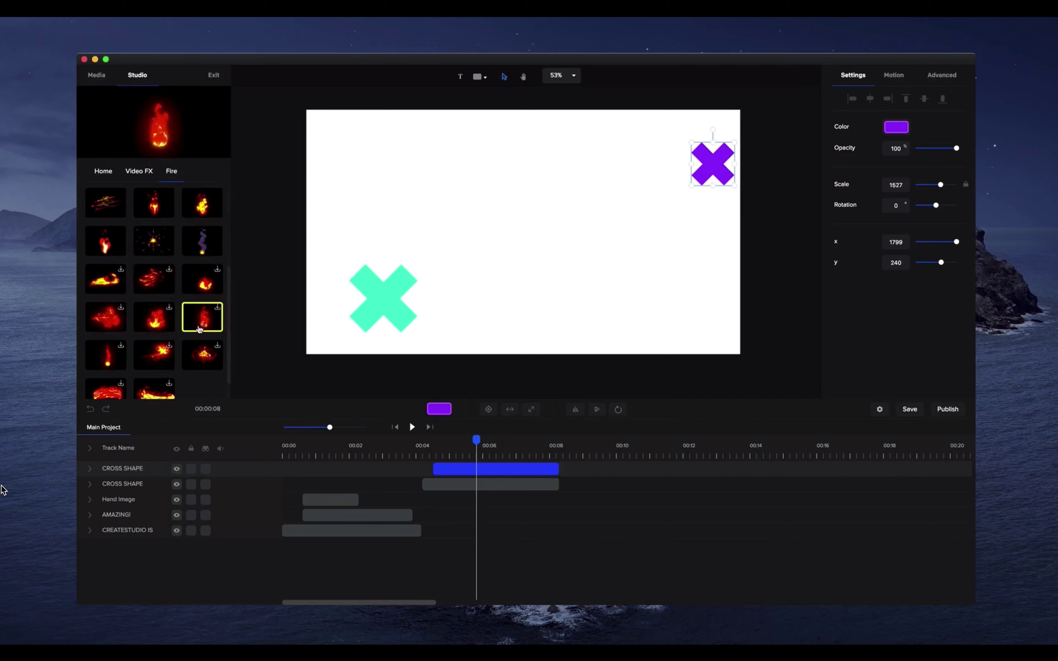
pyautogui.click(144, 175)
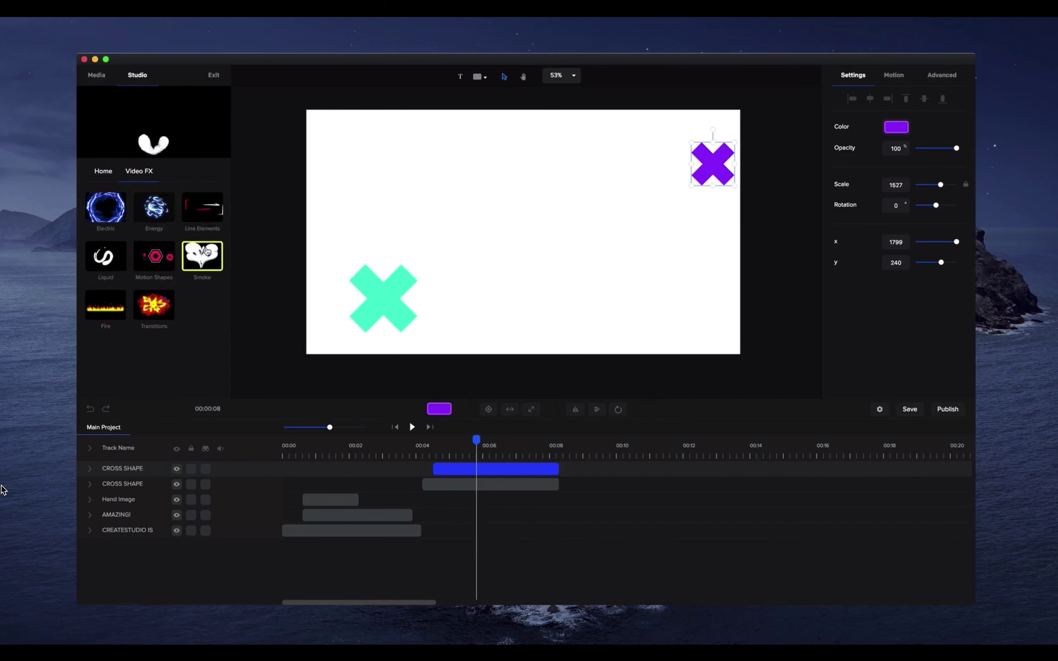
pyautogui.click(108, 174)
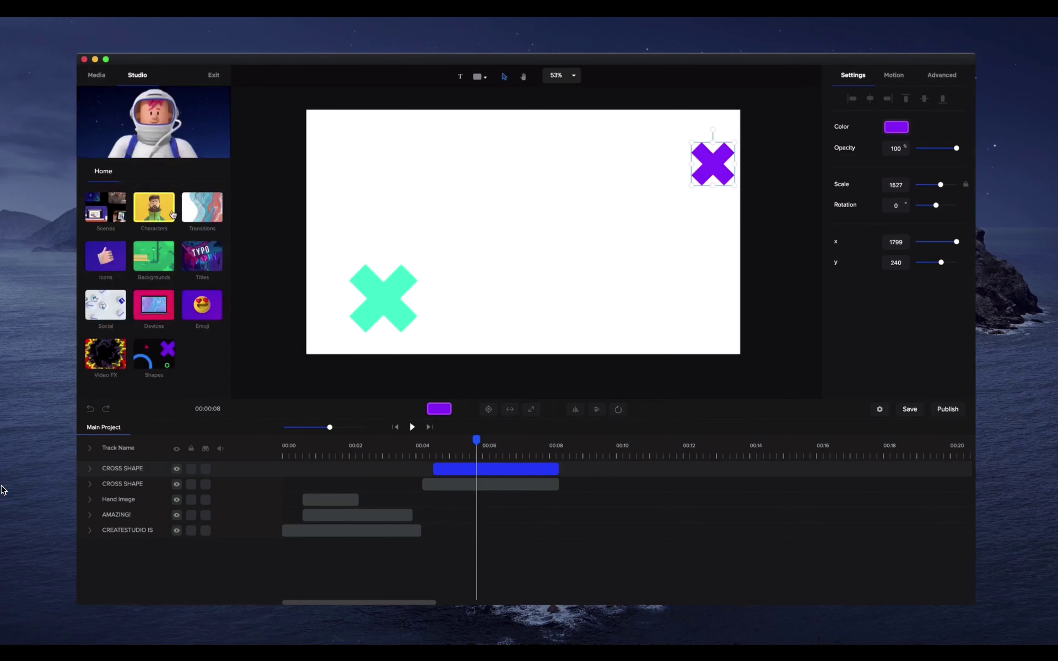
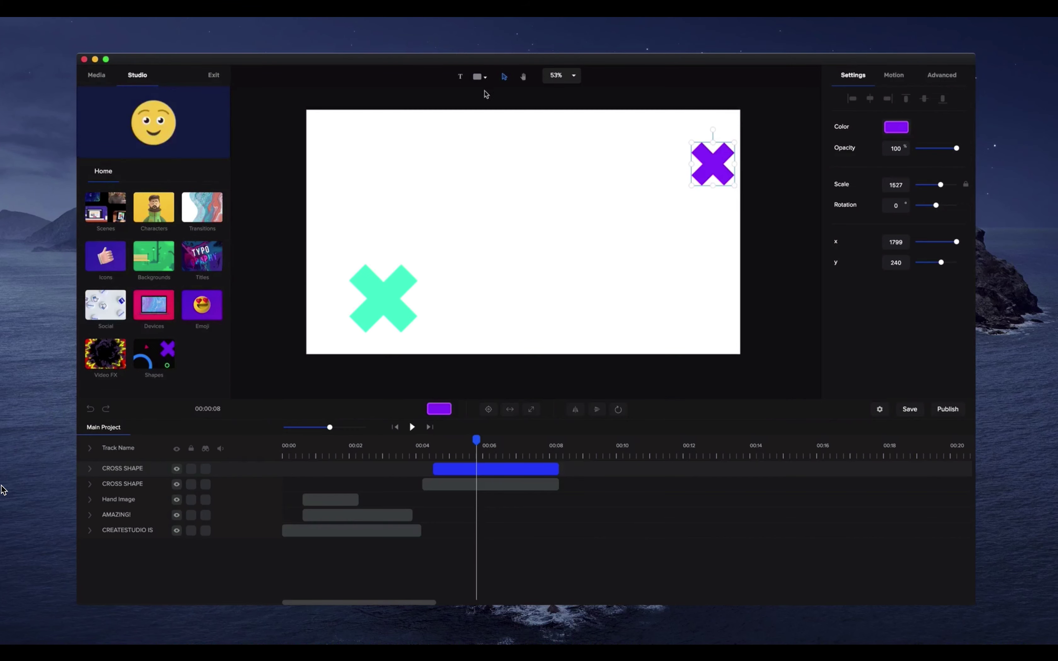
# Delete both cross shapes, the hand image and both title tracks from the timeline, and save the empty project.
pyautogui.click(527, 487)
pyautogui.press('Delete')
pyautogui.press('super+z')
pyautogui.press('super+z')
pyautogui.press('super+z')
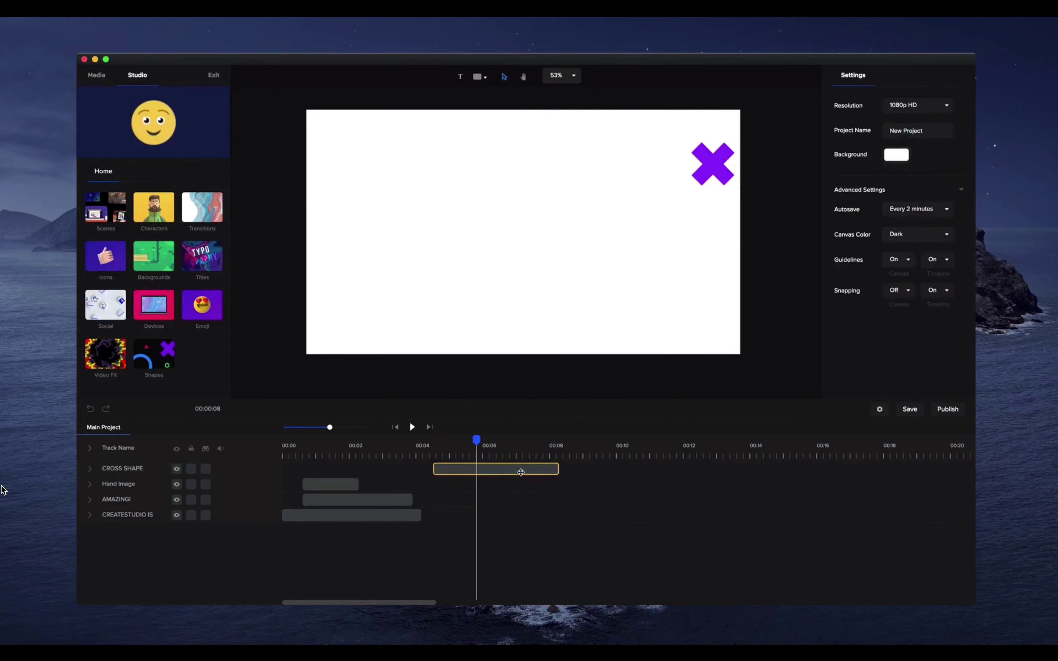
pyautogui.press('super+z')
pyautogui.press('super+z')
pyautogui.press('super+z')
pyautogui.press('super+z')
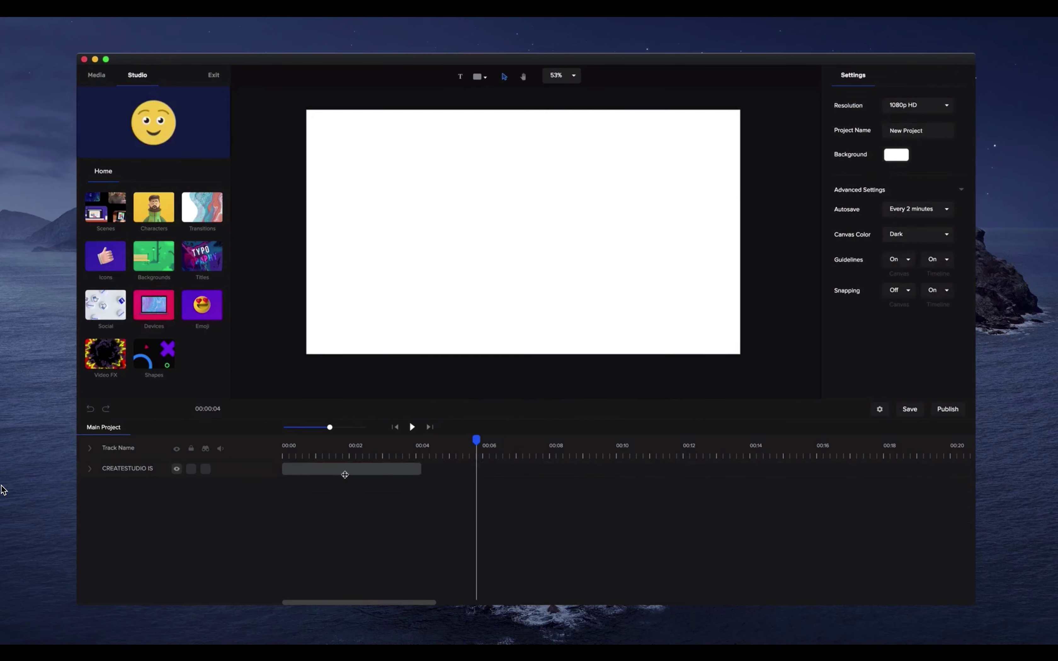
pyautogui.press('super+s')
# Show the project media files and set the canvas background to black (#000000).
pyautogui.click(96, 75)
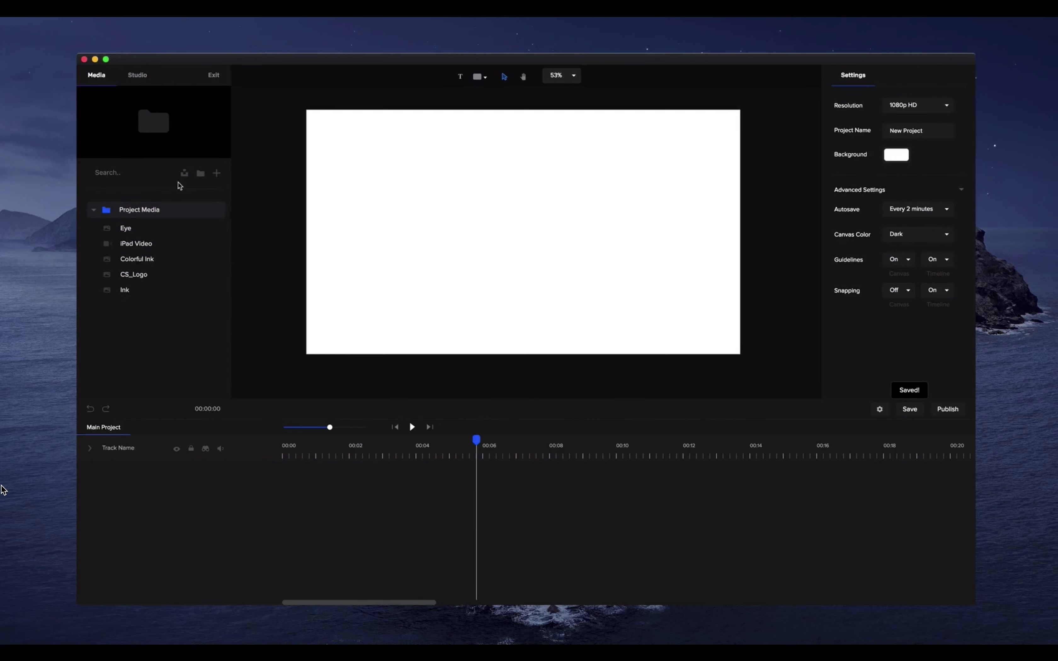
pyautogui.click(901, 162)
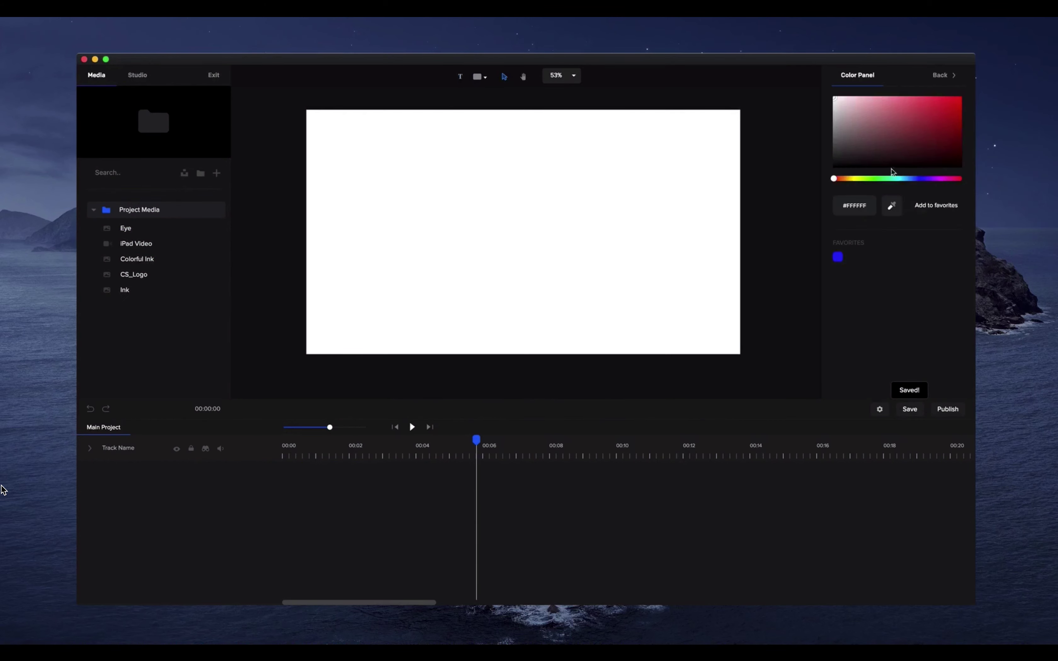
# Browse the built-in shapes, add the Apple TV logo shape to the canvas, and centre it at x 960, y 540.
pyautogui.click(479, 78)
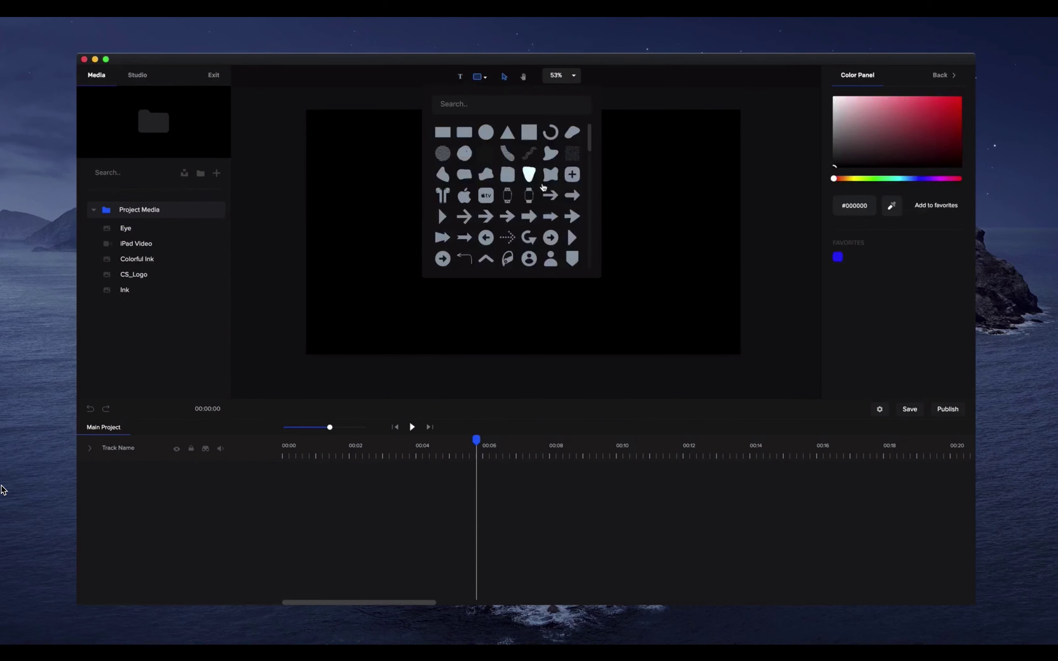
pyautogui.scroll(-10, 465, 207)
pyautogui.scroll(-5, 465, 207)
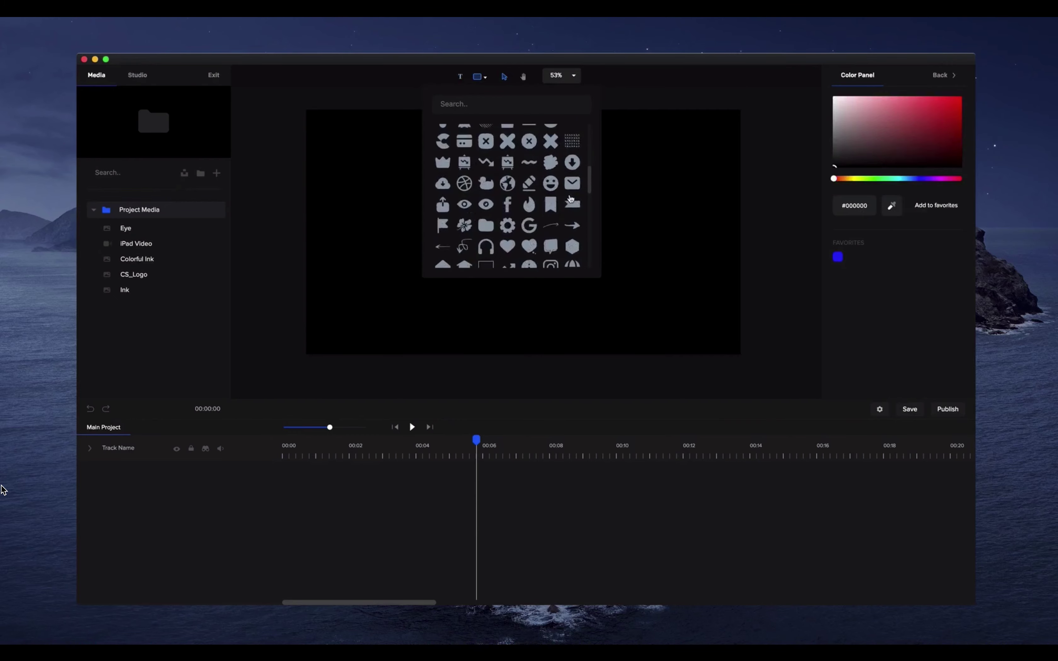
pyautogui.scroll(15, 516, 223)
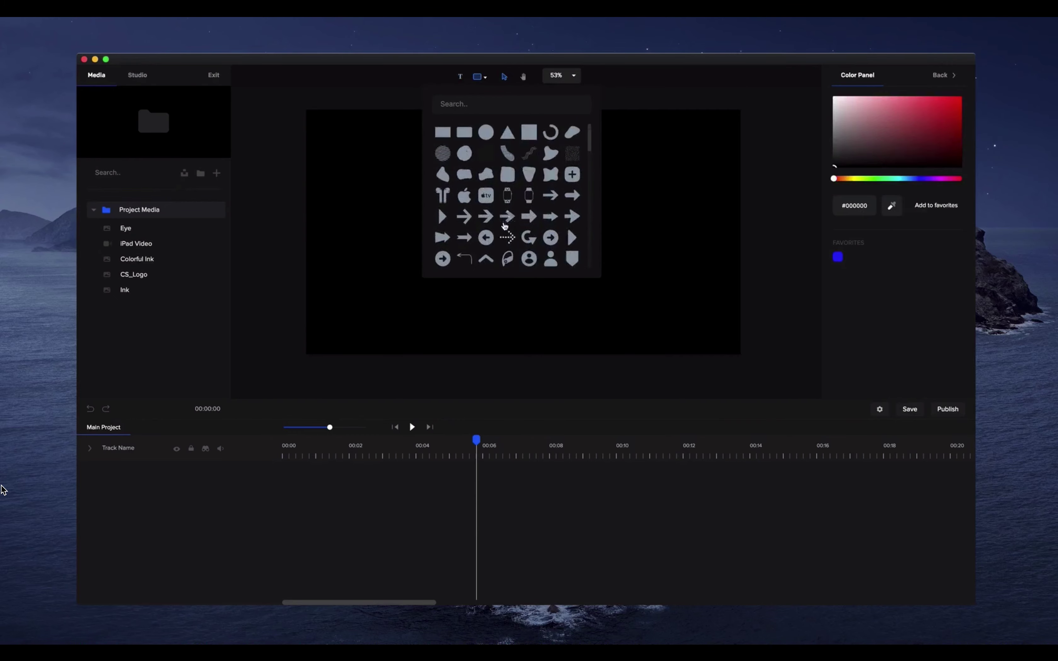
pyautogui.click(486, 195)
pyautogui.click(649, 238)
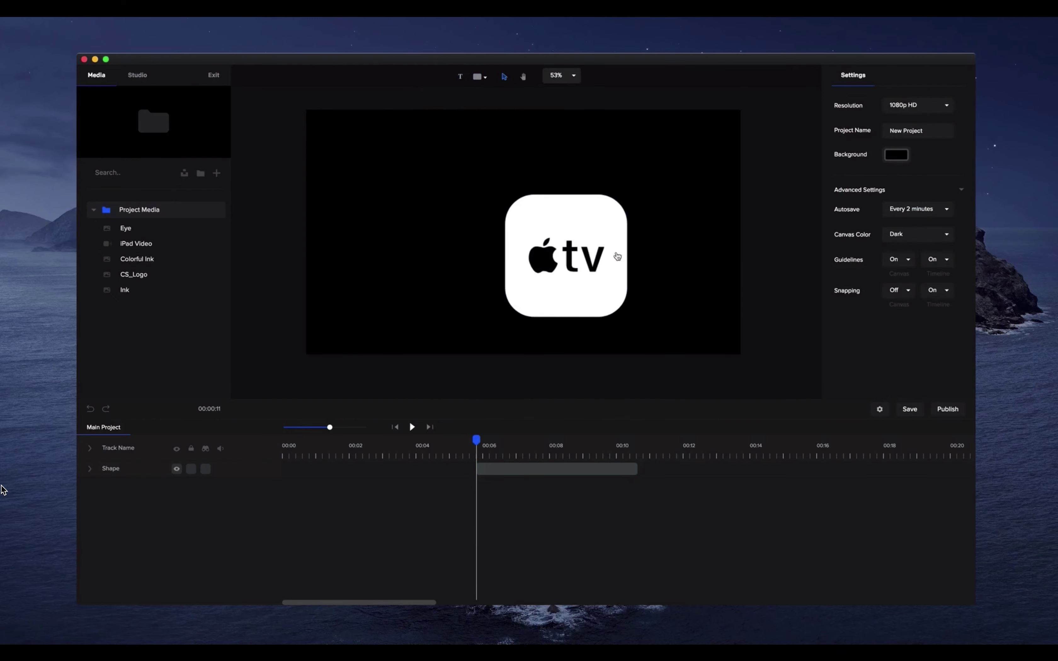
pyautogui.moveTo(602, 253); pyautogui.dragTo(567, 225)
pyautogui.click(488, 409)
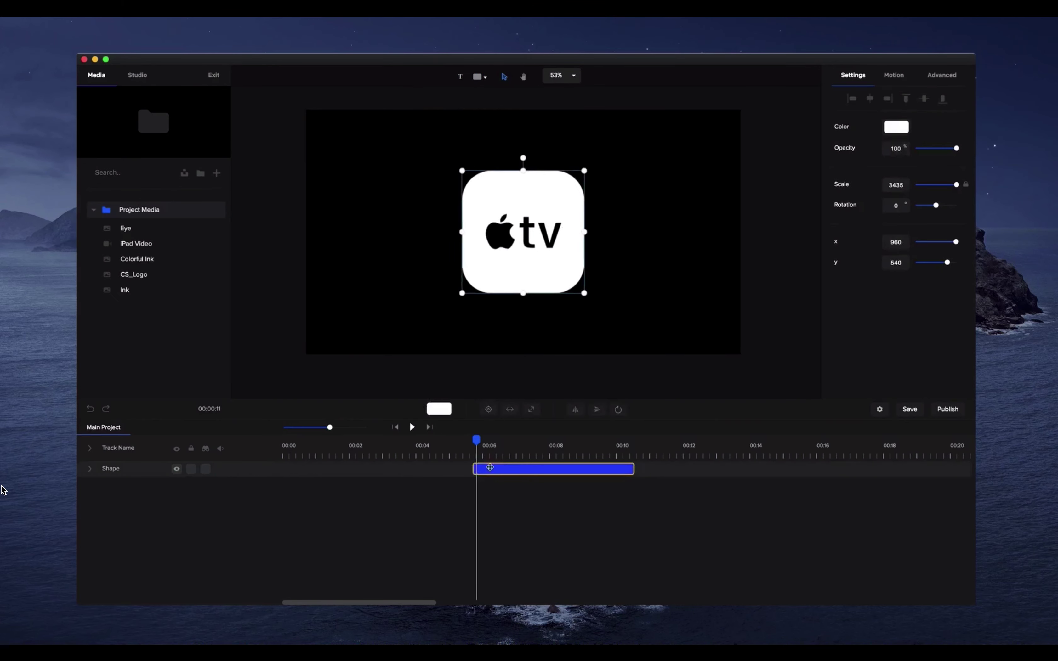
# Move the Apple TV shape's clip to the start of the timeline and extend it to about 8 seconds.
pyautogui.moveTo(496, 468); pyautogui.dragTo(301, 469)
pyautogui.click(409, 427)
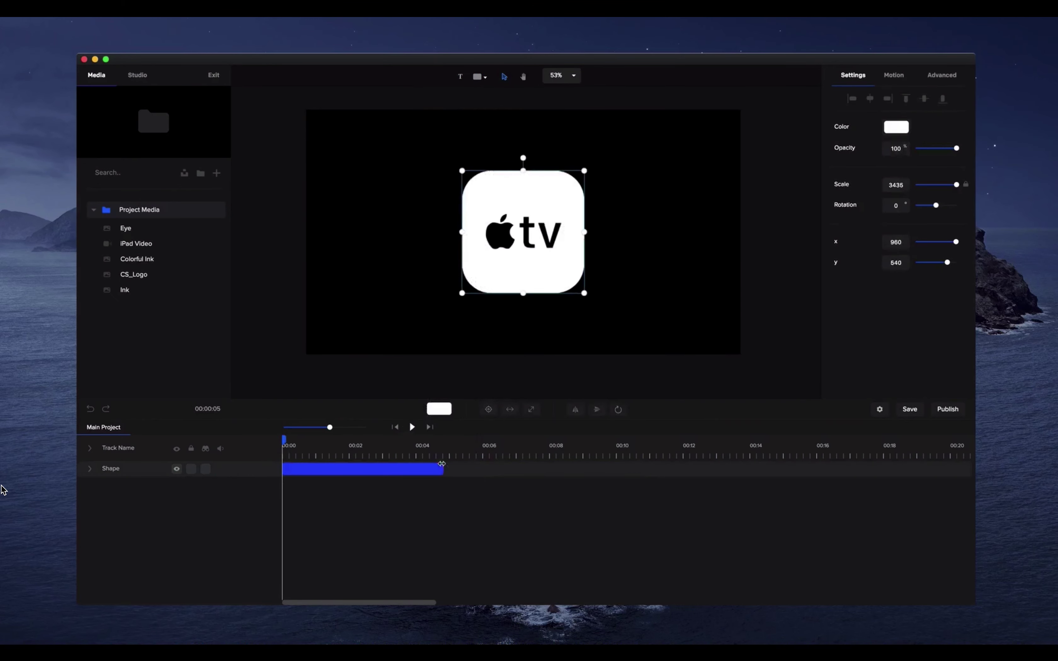
pyautogui.moveTo(440, 465); pyautogui.dragTo(560, 468)
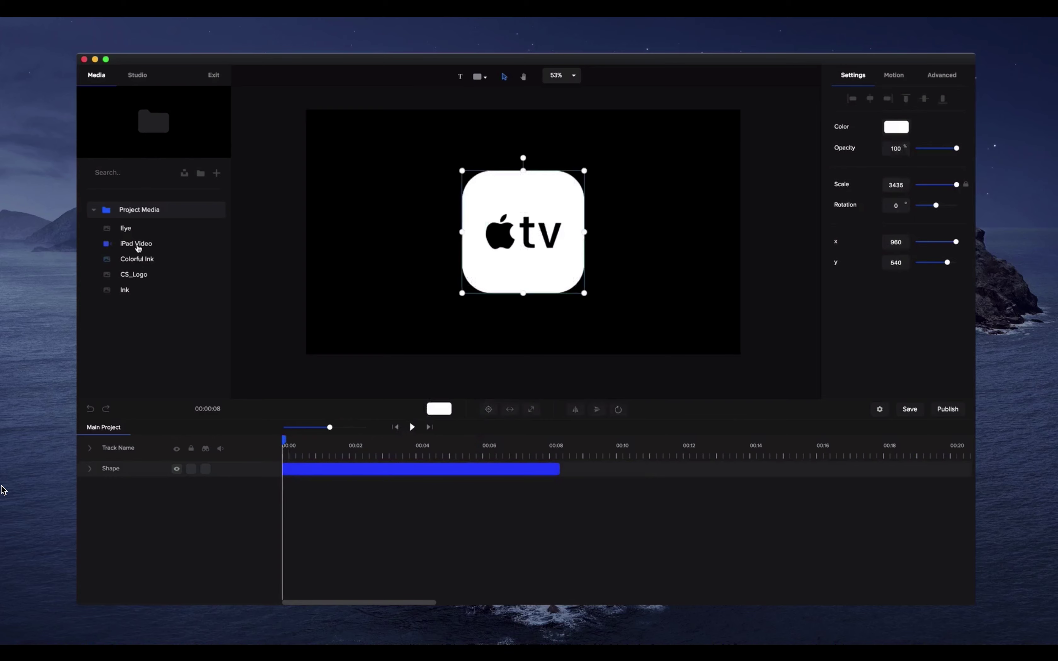
# Add iPad Video from the project media, centre it on the canvas, and mask it with the Apple TV shape.
pyautogui.click(138, 245)
pyautogui.click(167, 261)
pyautogui.click(167, 248)
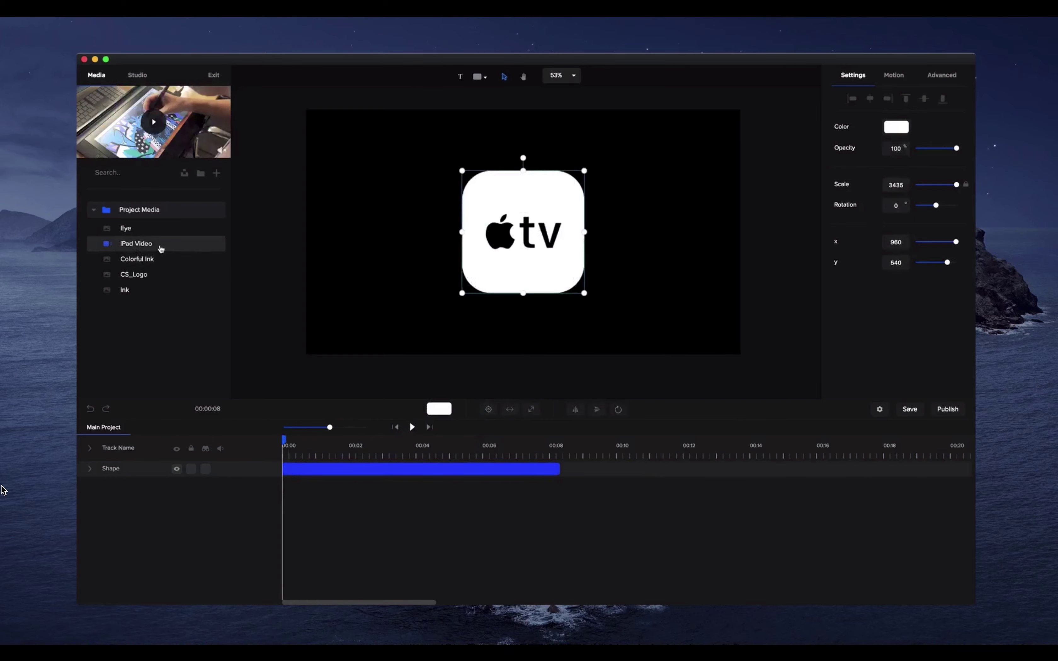
pyautogui.moveTo(146, 244); pyautogui.dragTo(401, 222)
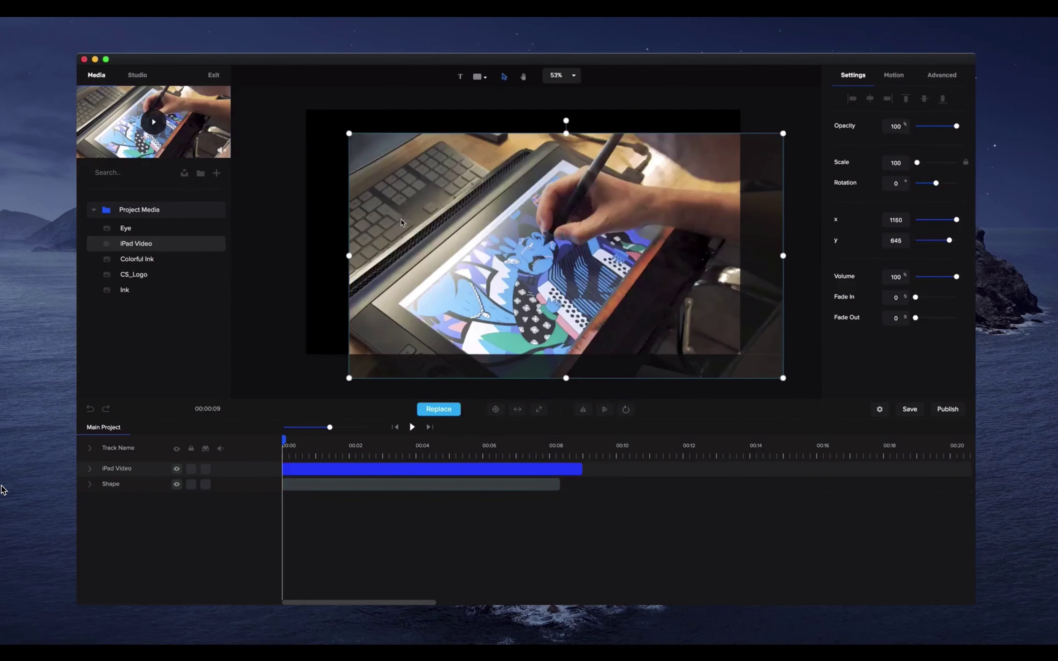
pyautogui.click(496, 409)
pyautogui.rightClick(462, 468)
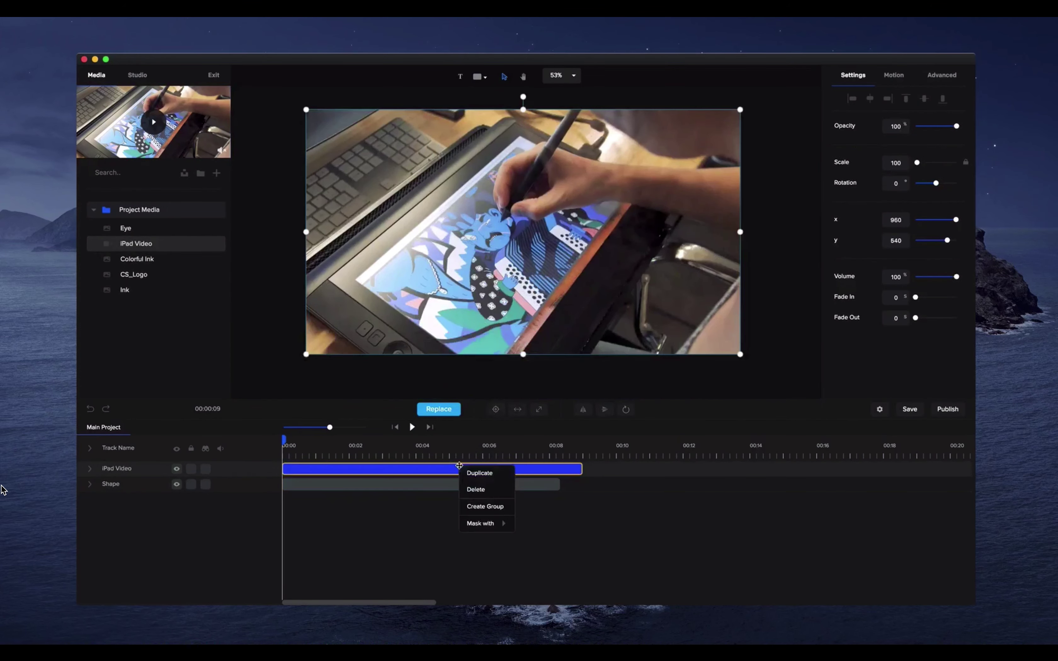
pyautogui.click(530, 523)
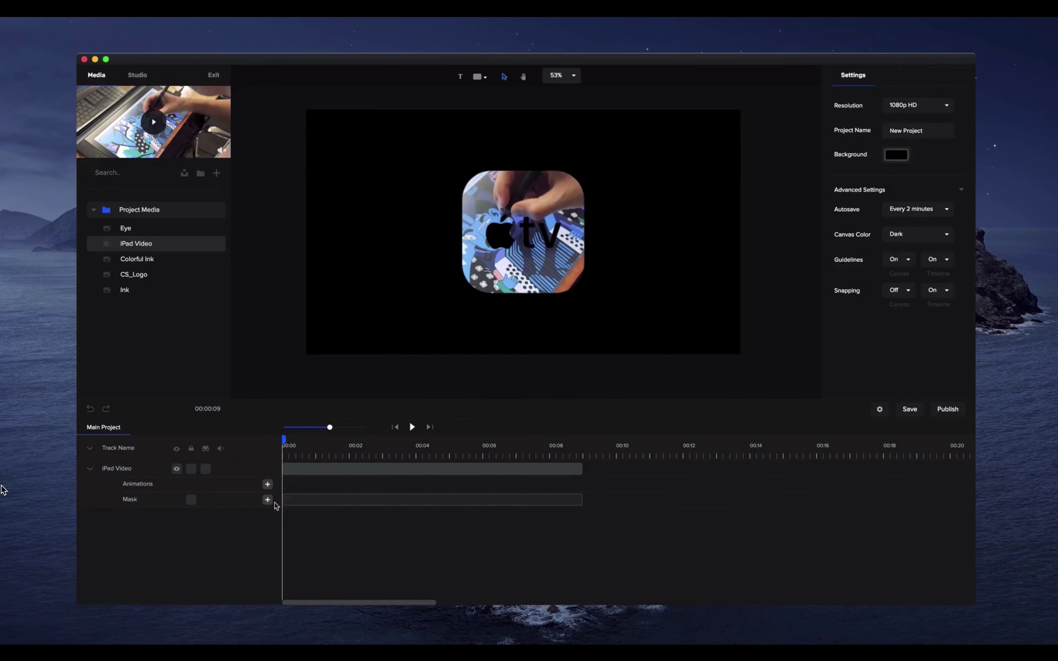
# Apply the Back Scale Down entrance motion from the Zoom group to the video's mask.
pyautogui.click(330, 504)
pyautogui.click(906, 72)
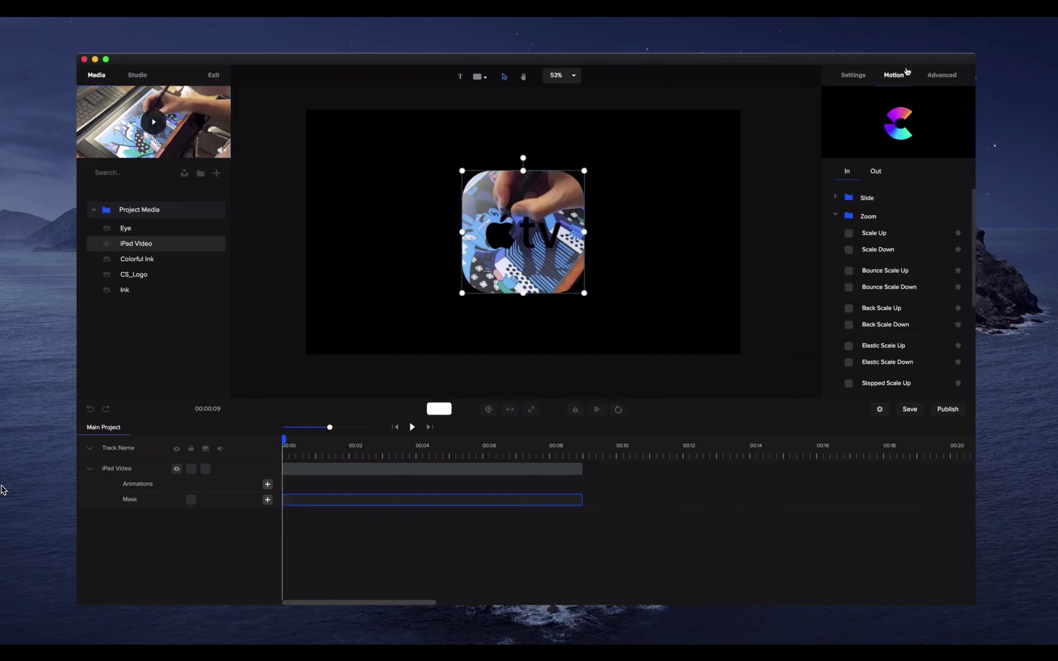
pyautogui.scroll(-4, 874, 320)
pyautogui.scroll(3, 878, 287)
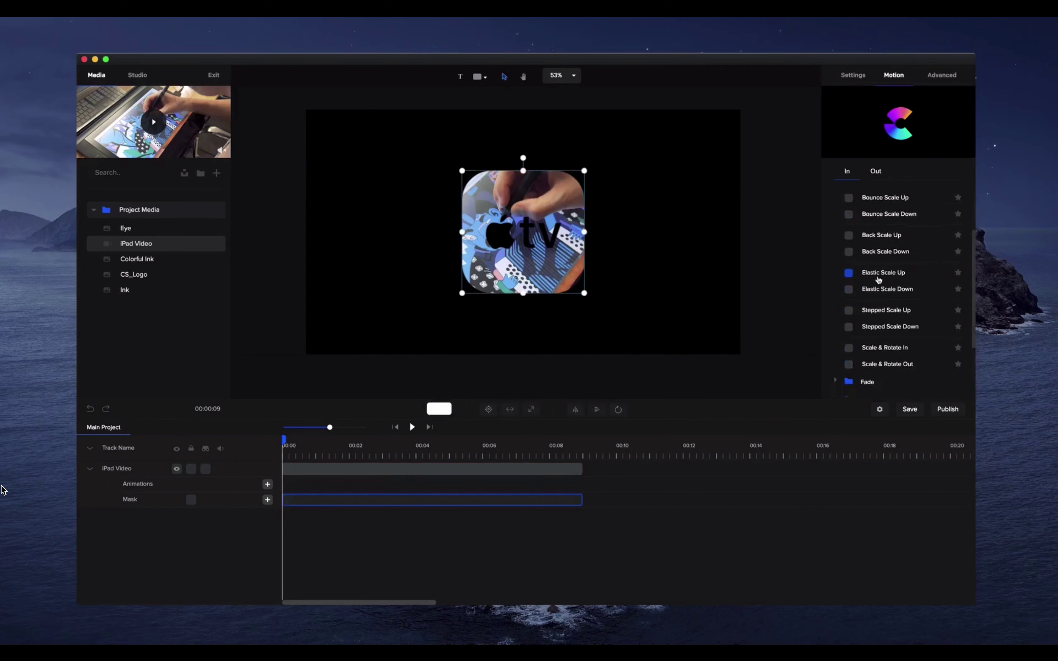
pyautogui.scroll(-1, 876, 350)
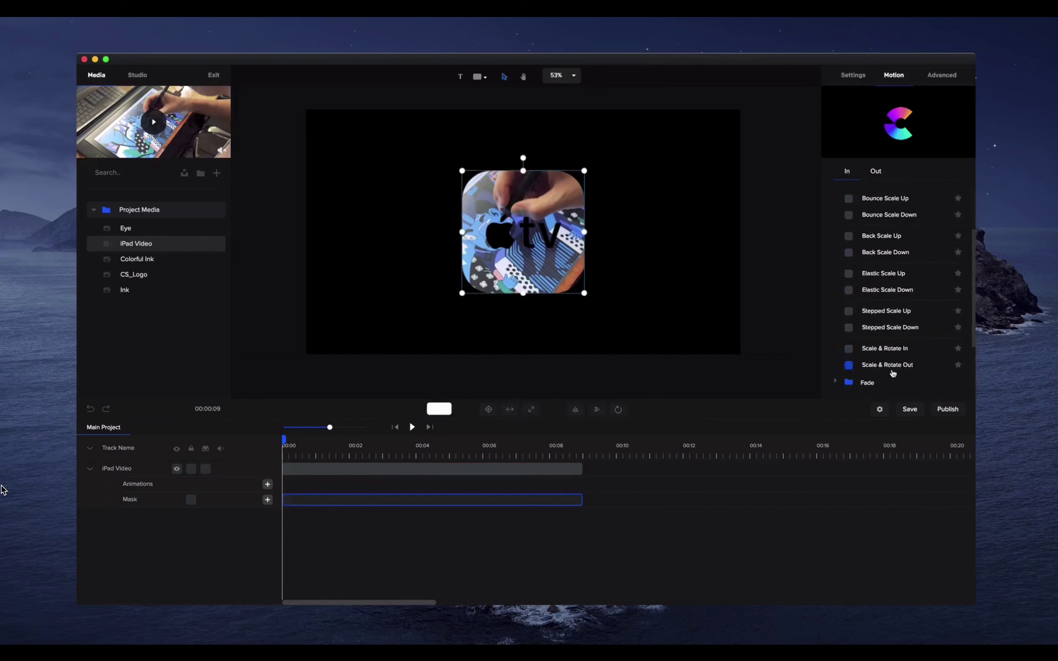
pyautogui.scroll(1, 885, 371)
pyautogui.scroll(-1, 874, 350)
pyautogui.scroll(2, 900, 238)
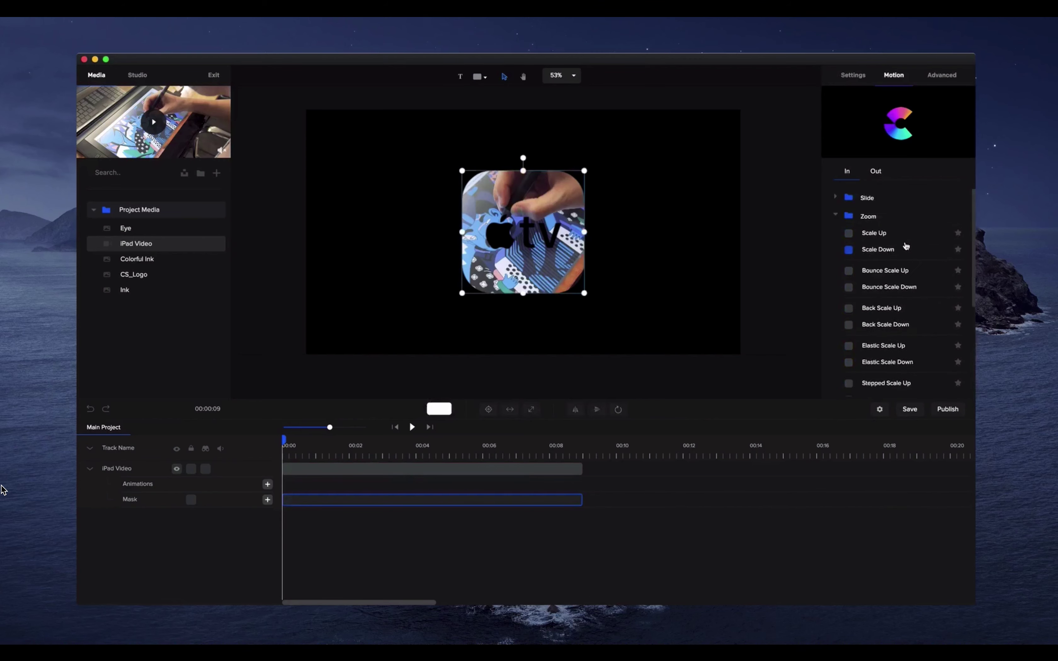
pyautogui.scroll(-2, 901, 280)
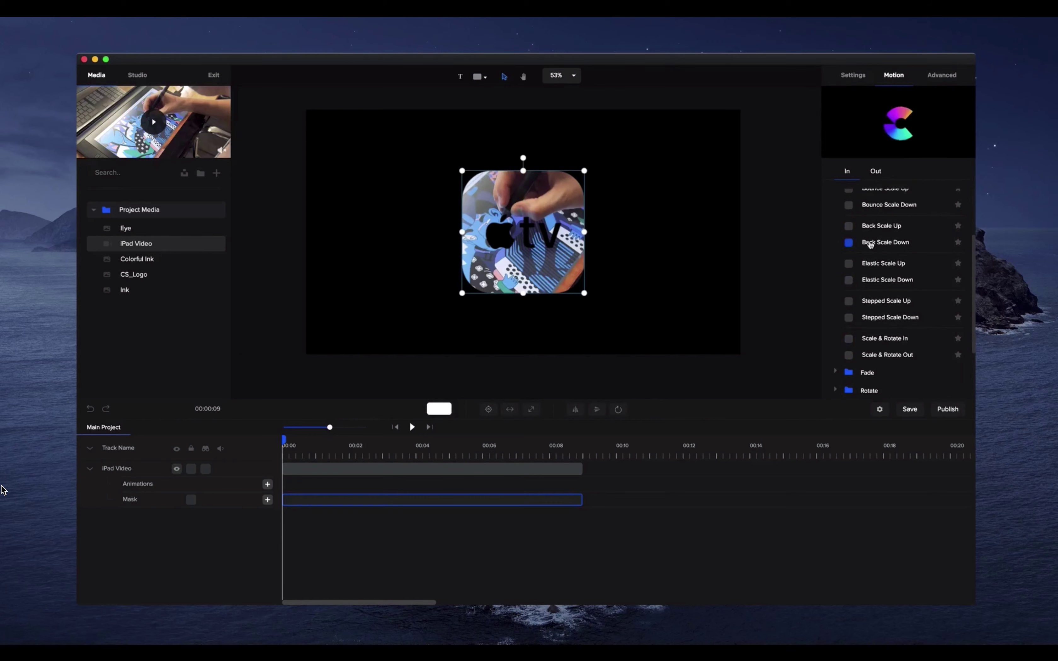
pyautogui.click(849, 243)
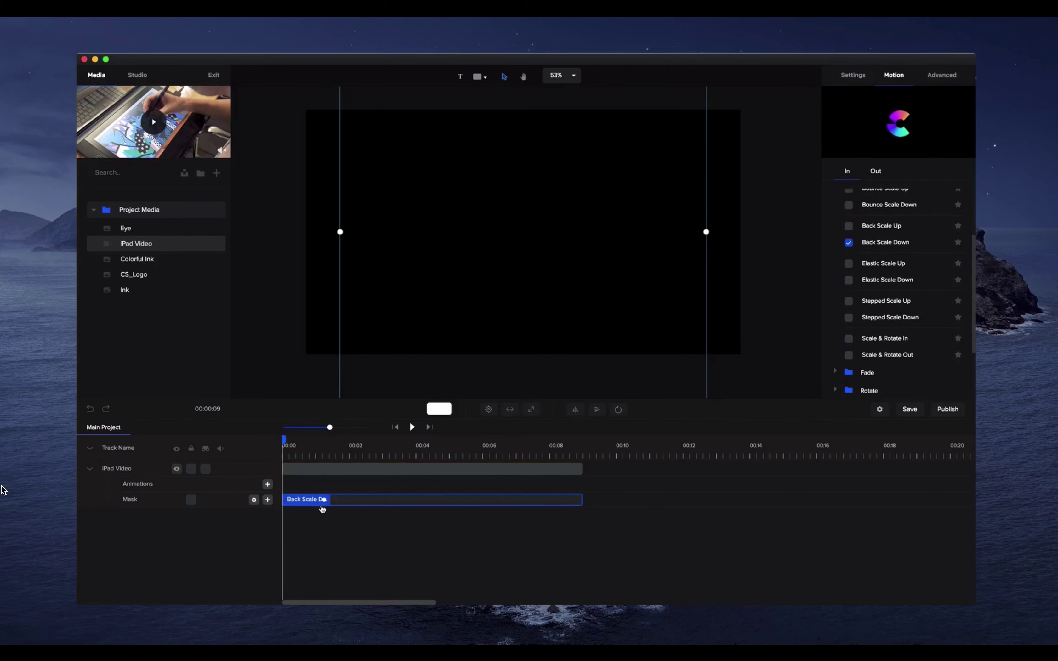
# Lengthen the mask's Back Scale Down animation to about 3 seconds and play it back.
pyautogui.moveTo(350, 506); pyautogui.dragTo(387, 508)
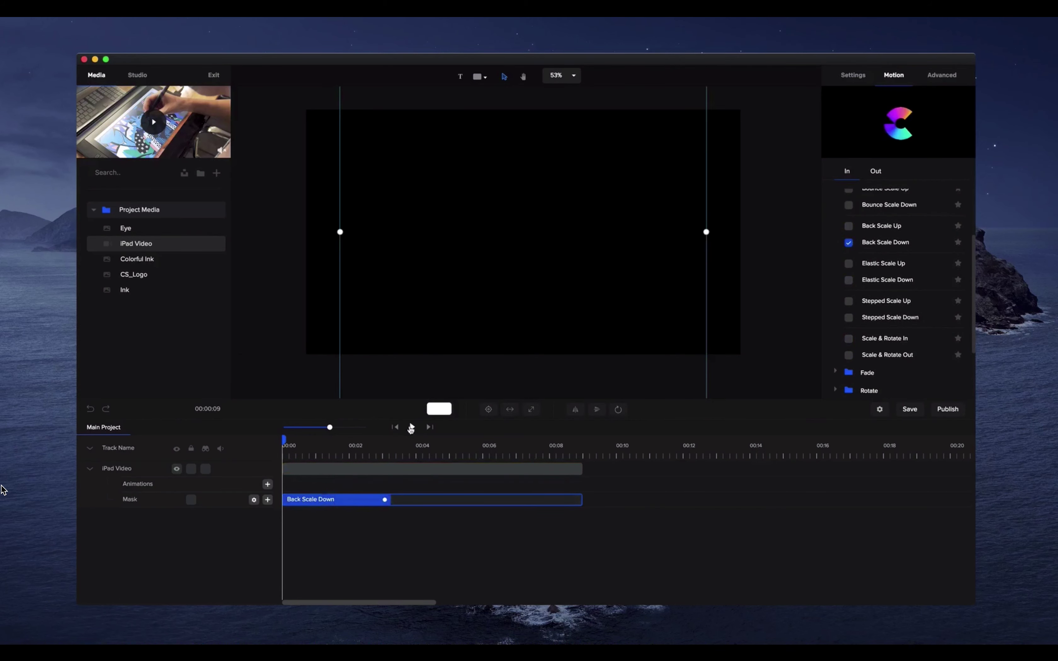
pyautogui.click(414, 427)
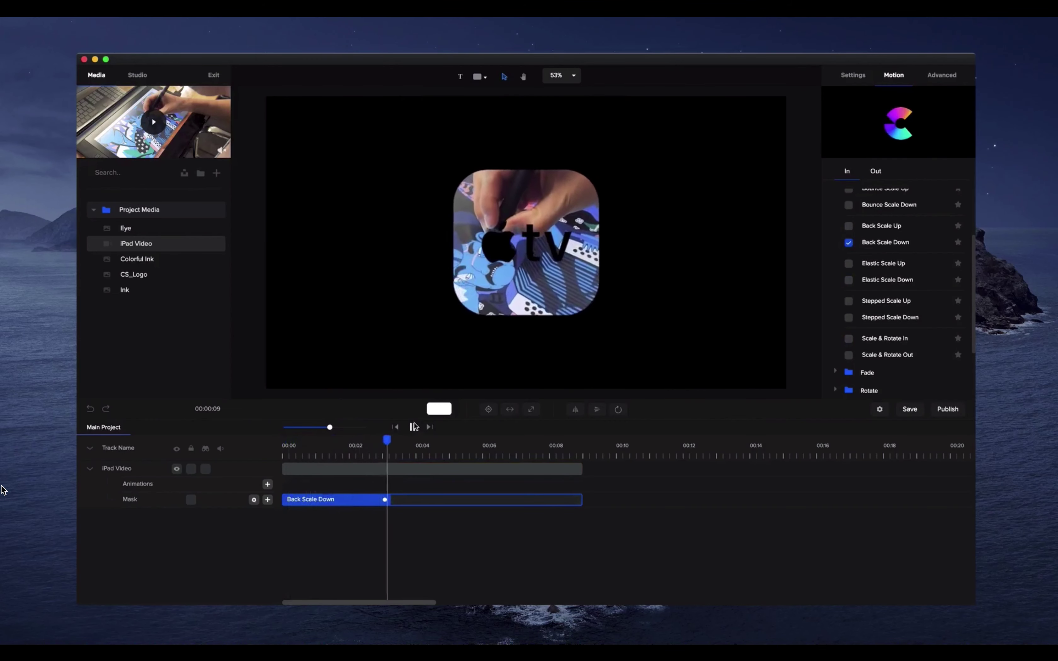
pyautogui.click(413, 427)
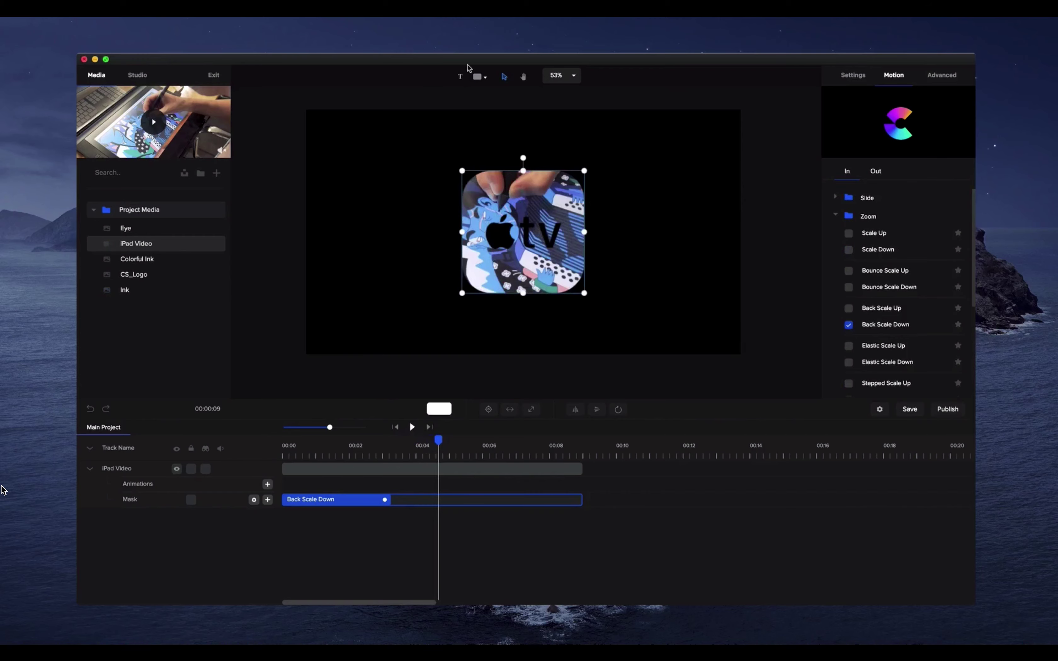
# Delete the masked video and add a text object reading "CreateStudio" near the canvas centre.
pyautogui.moveTo(443, 128)
pyautogui.mouseDown()
pyautogui.moveTo(483, 148)
pyautogui.moveTo(444, 133)
pyautogui.mouseUp()
pyautogui.press('Delete')
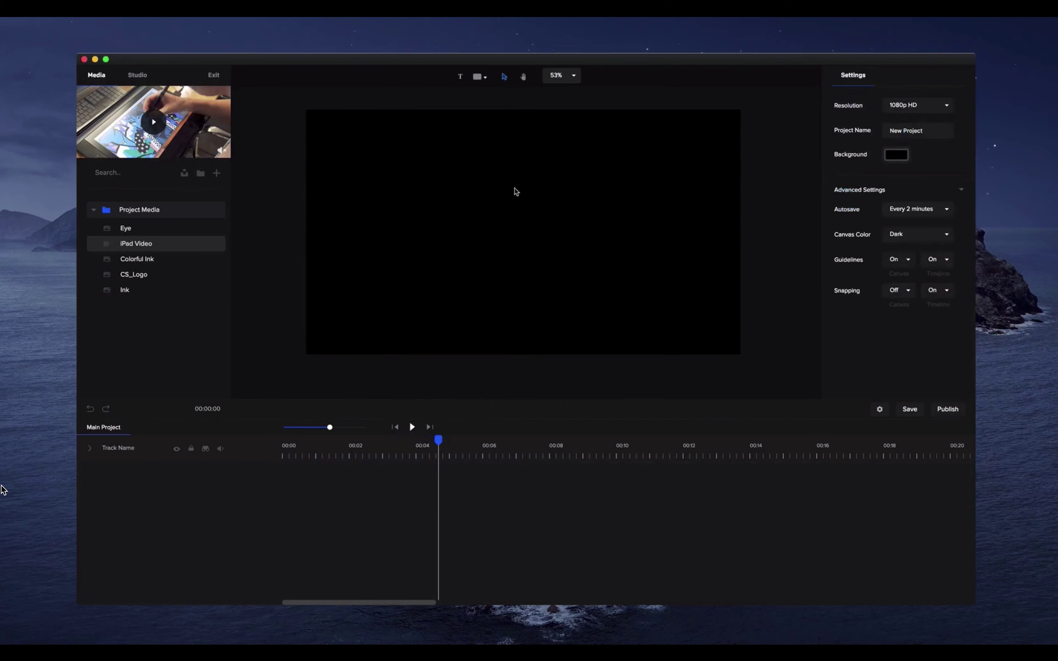
pyautogui.click(459, 80)
pyautogui.moveTo(549, 254); pyautogui.dragTo(493, 237)
pyautogui.doubleClick(493, 238)
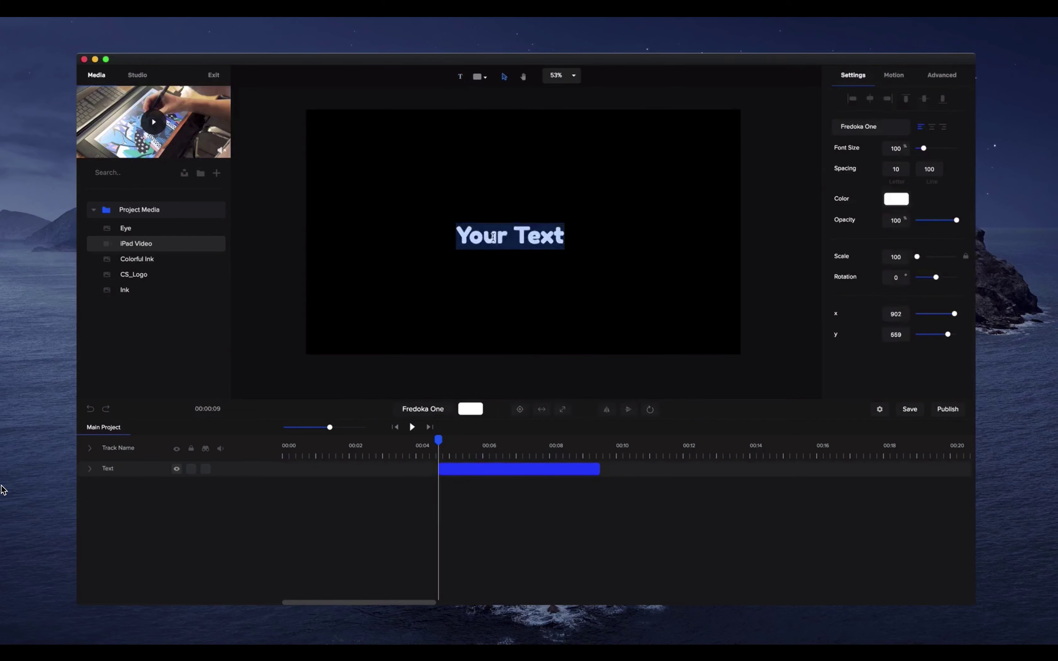
pyautogui.write('CreateStudio')
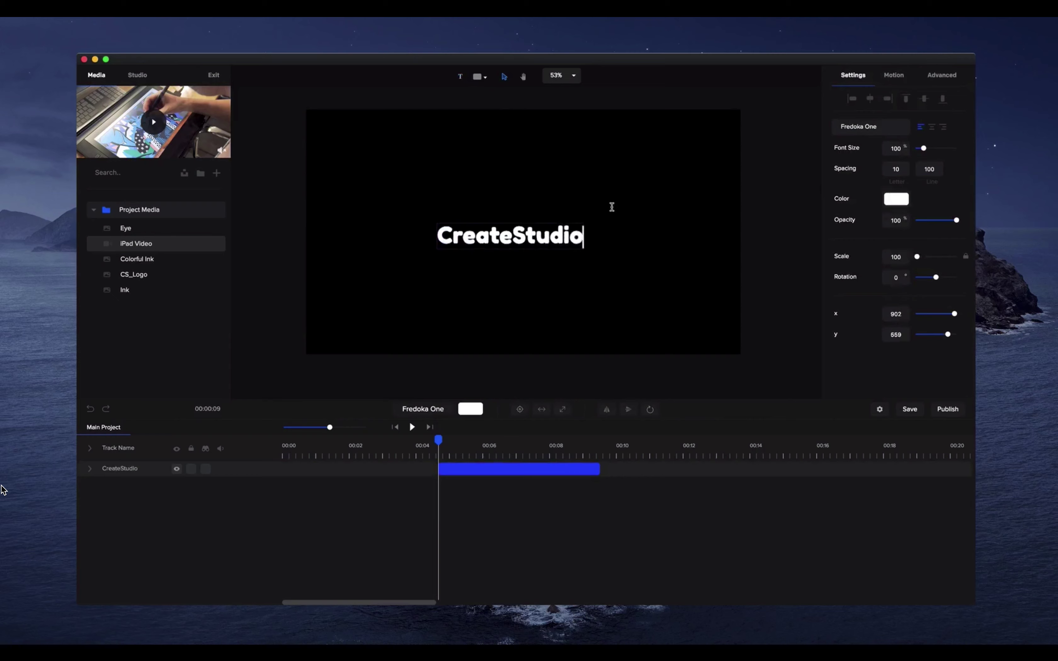
# Enlarge the CreateStudio text to a scale of about 166 and move its clip to the start of the timeline.
pyautogui.click(553, 241)
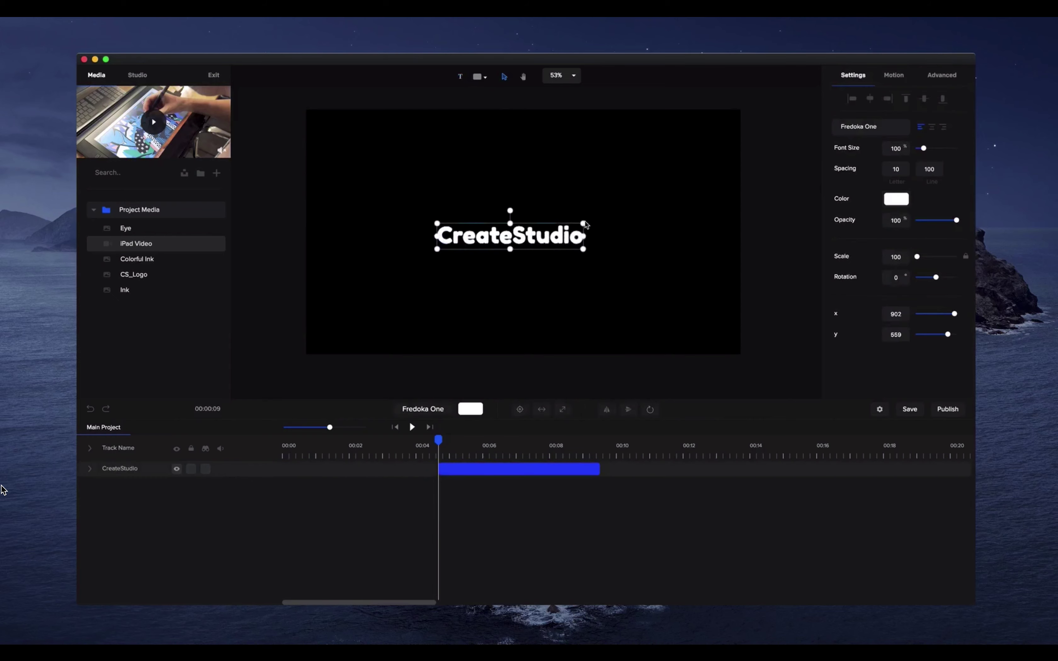
pyautogui.moveTo(584, 223); pyautogui.dragTo(681, 213)
pyautogui.moveTo(514, 472); pyautogui.dragTo(324, 446)
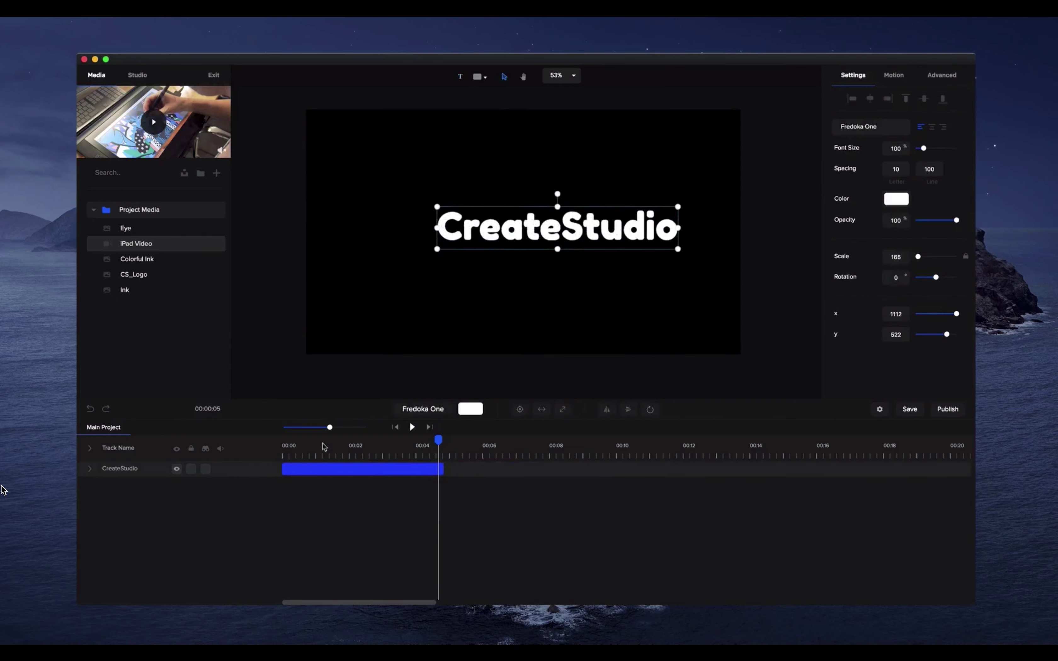
# Try several favourite fonts on the text, including Oswald, settle on Open Sans, and shift the text toward the canvas centre.
pyautogui.click(427, 411)
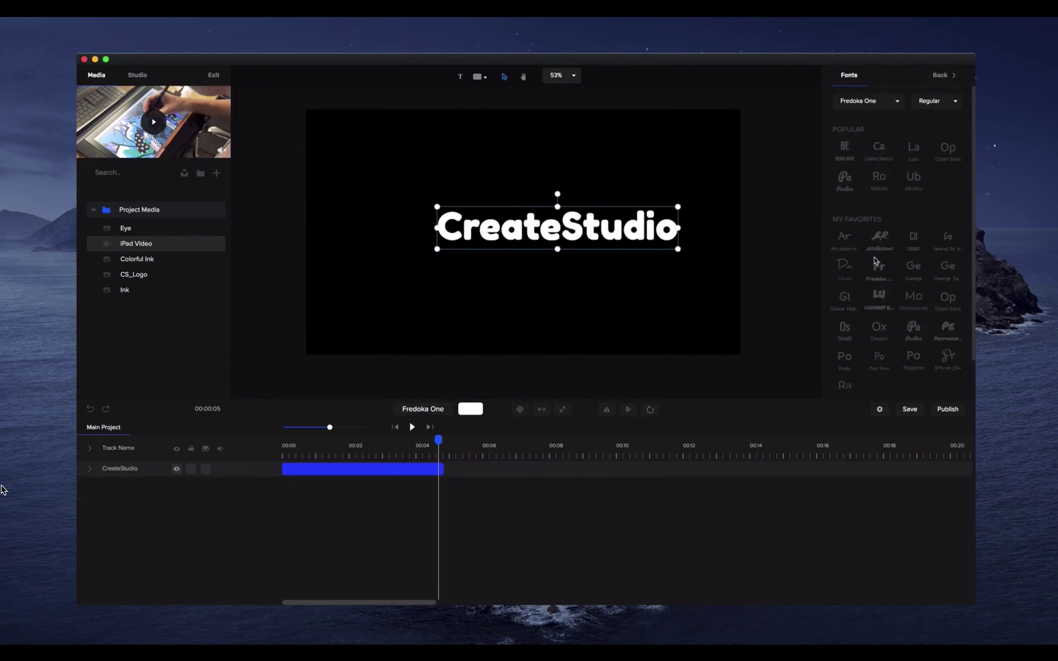
pyautogui.click(880, 239)
pyautogui.click(913, 296)
pyautogui.click(879, 297)
pyautogui.click(874, 330)
pyautogui.click(845, 331)
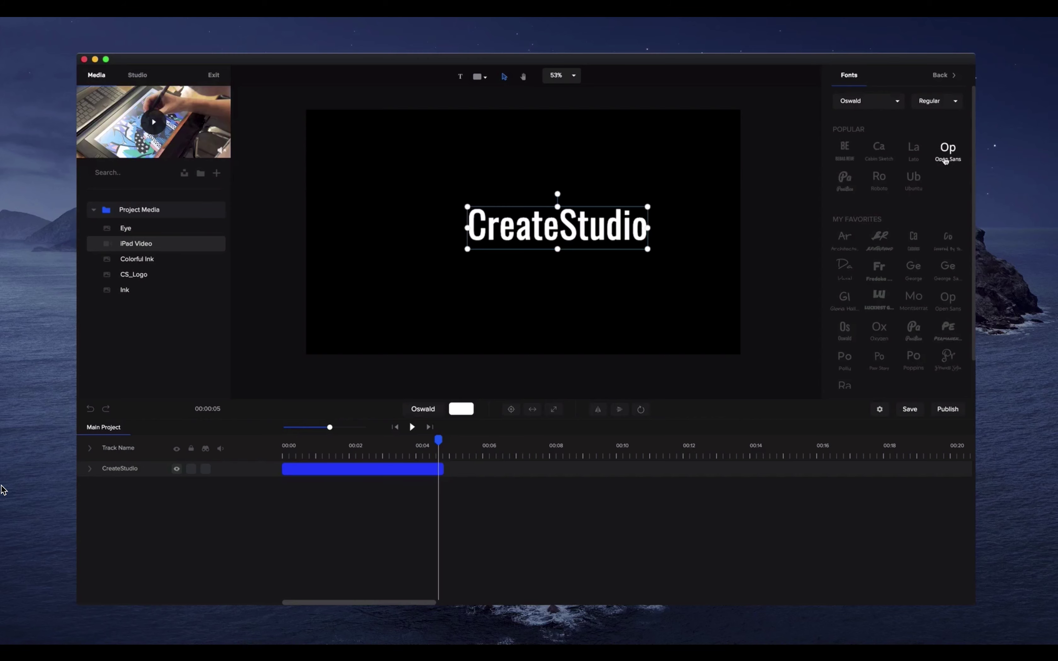
pyautogui.click(946, 153)
pyautogui.moveTo(573, 231); pyautogui.dragTo(540, 230)
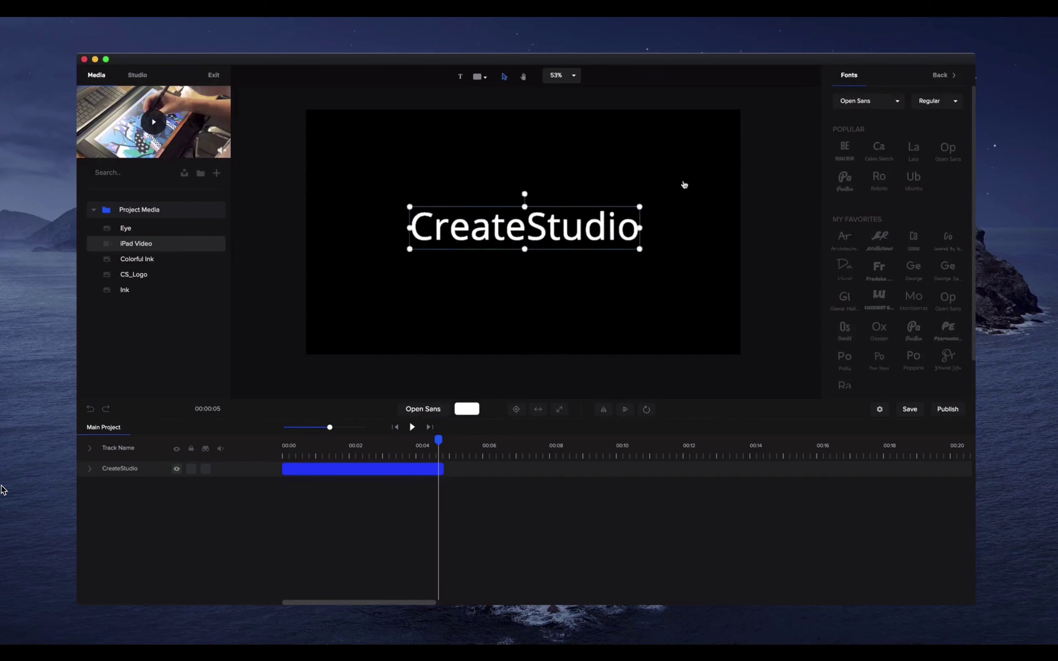
# Set the text's font weight to Bold, centre the text on the canvas, and return the playhead to the start.
pyautogui.click(955, 105)
pyautogui.click(928, 141)
pyautogui.moveTo(435, 253); pyautogui.dragTo(431, 257)
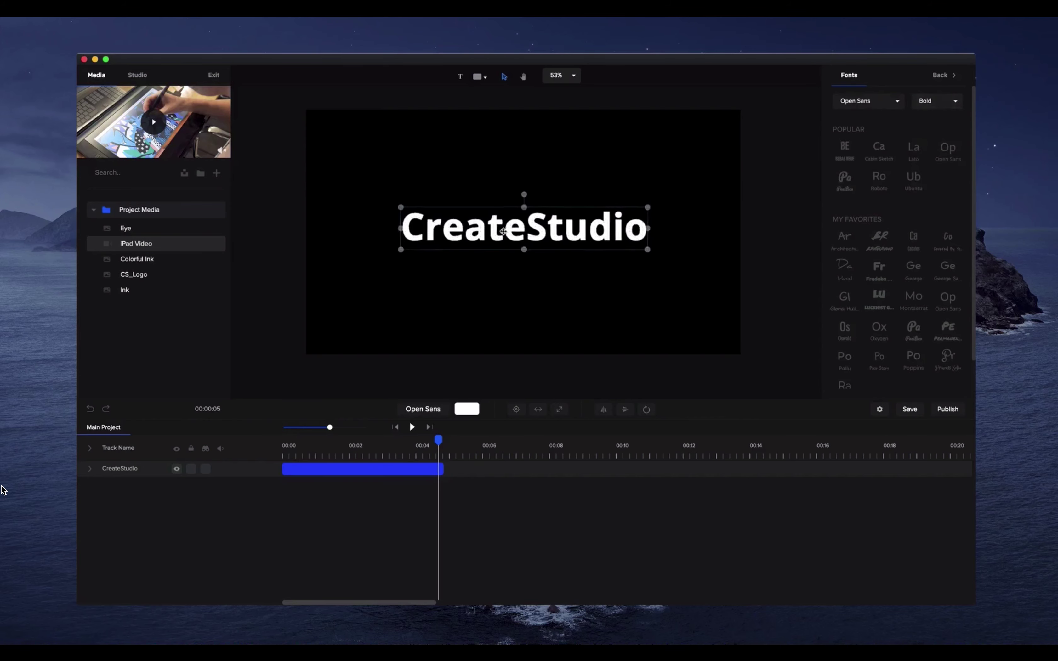
pyautogui.click(412, 427)
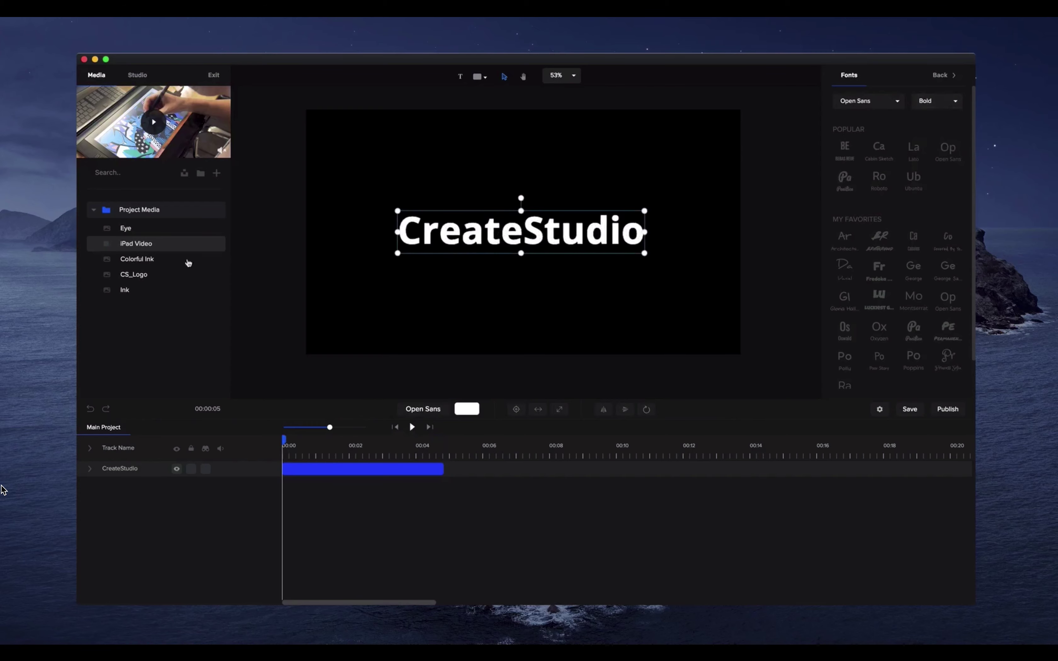
# Add the iPad Video over the text at the start of the timeline, mask it with the CreateStudio text, and play the result.
pyautogui.moveTo(139, 248); pyautogui.dragTo(480, 359)
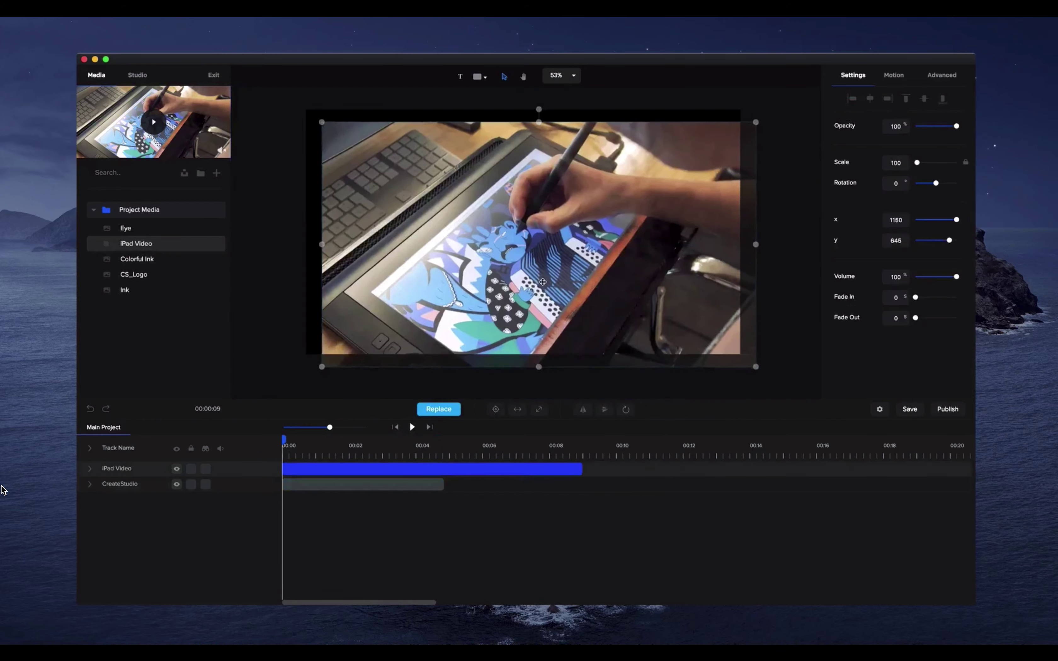
pyautogui.rightClick(323, 469)
pyautogui.moveTo(355, 525)
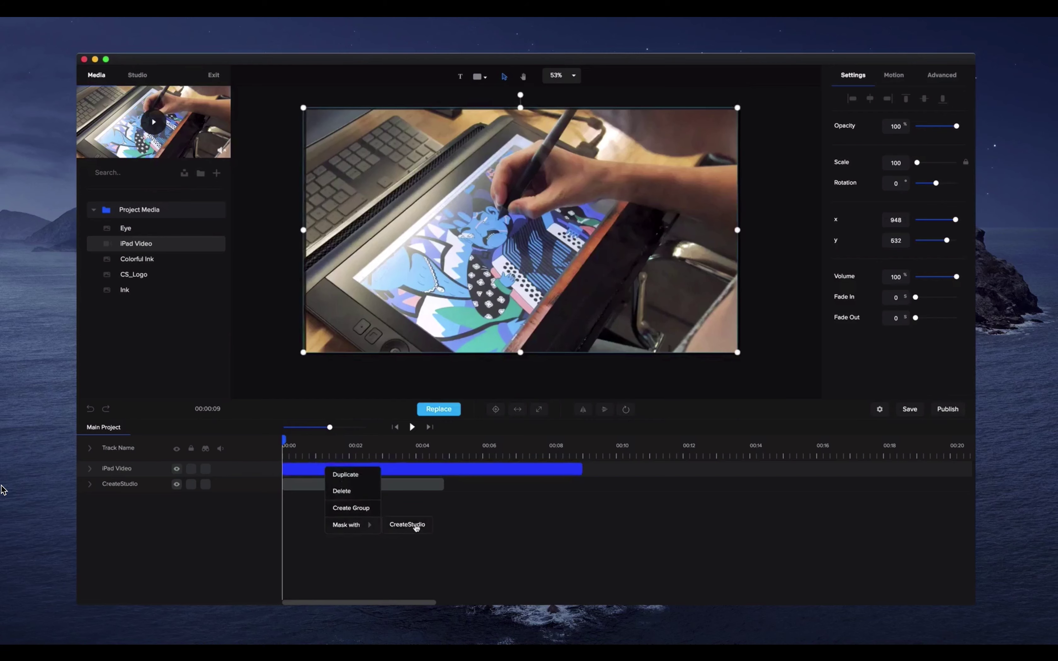
pyautogui.click(415, 527)
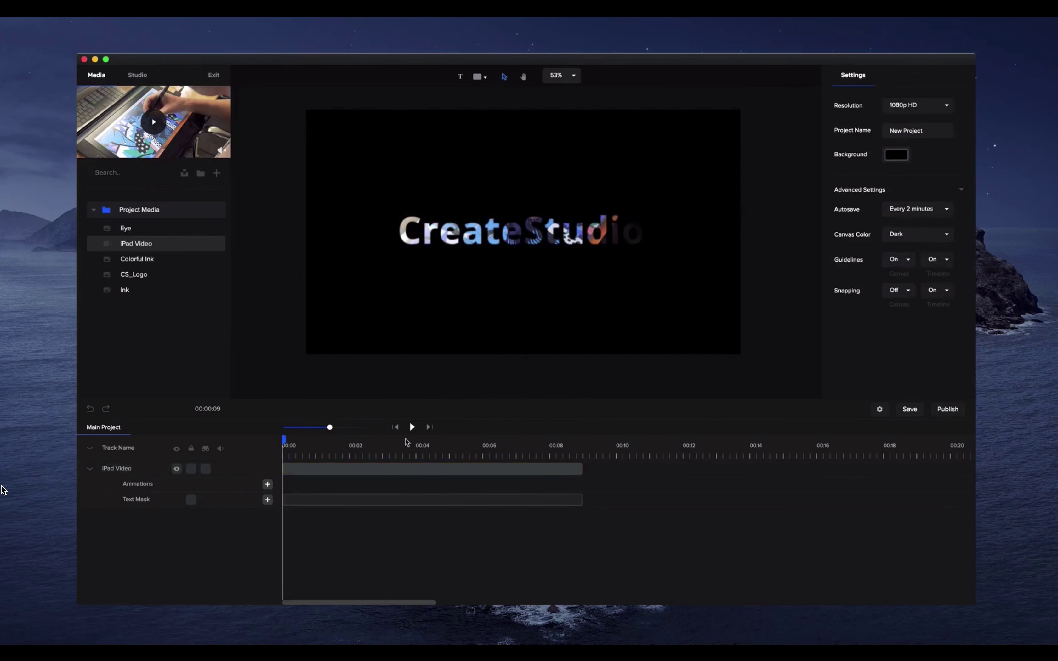
pyautogui.click(412, 427)
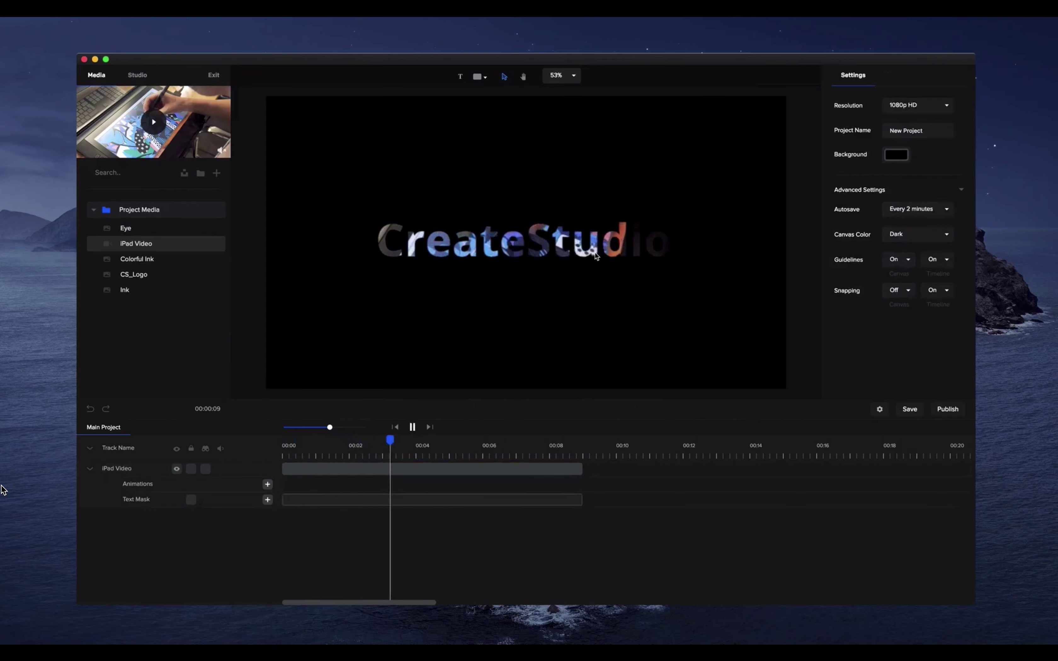
pyautogui.click(412, 427)
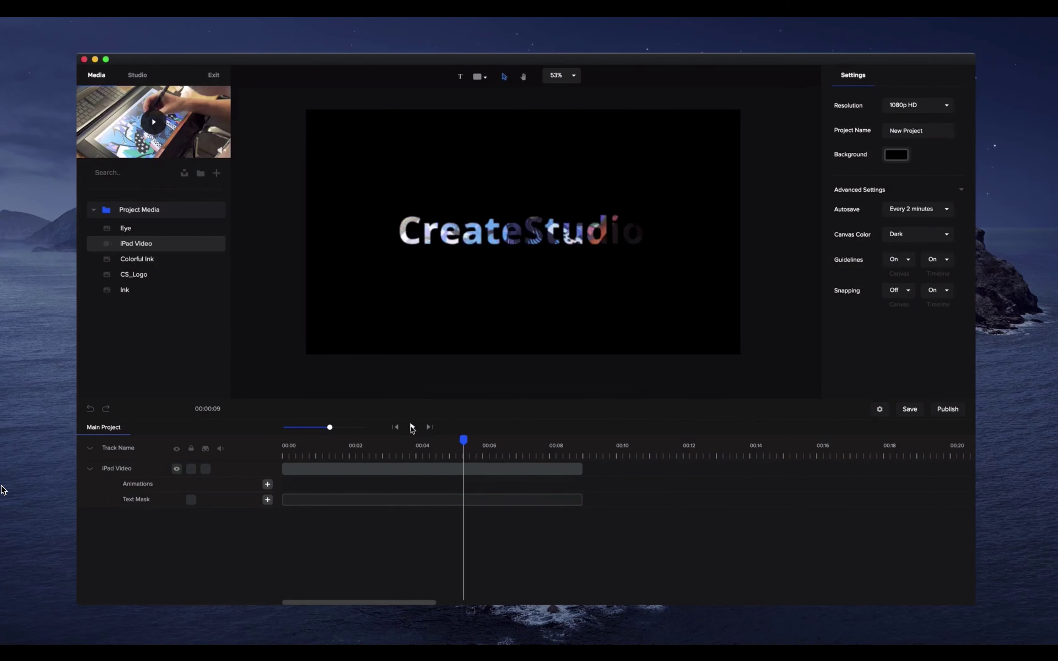
# Delete the masked video and search the Pixabay stock library for "tennis".
pyautogui.click(410, 467)
pyautogui.press('Delete')
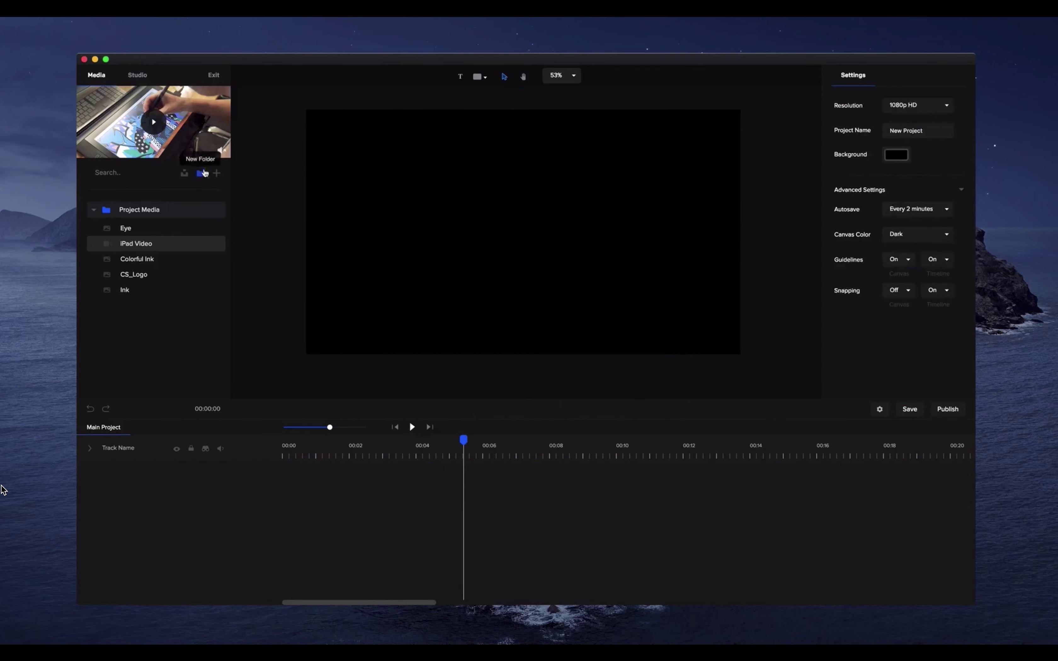
pyautogui.click(185, 174)
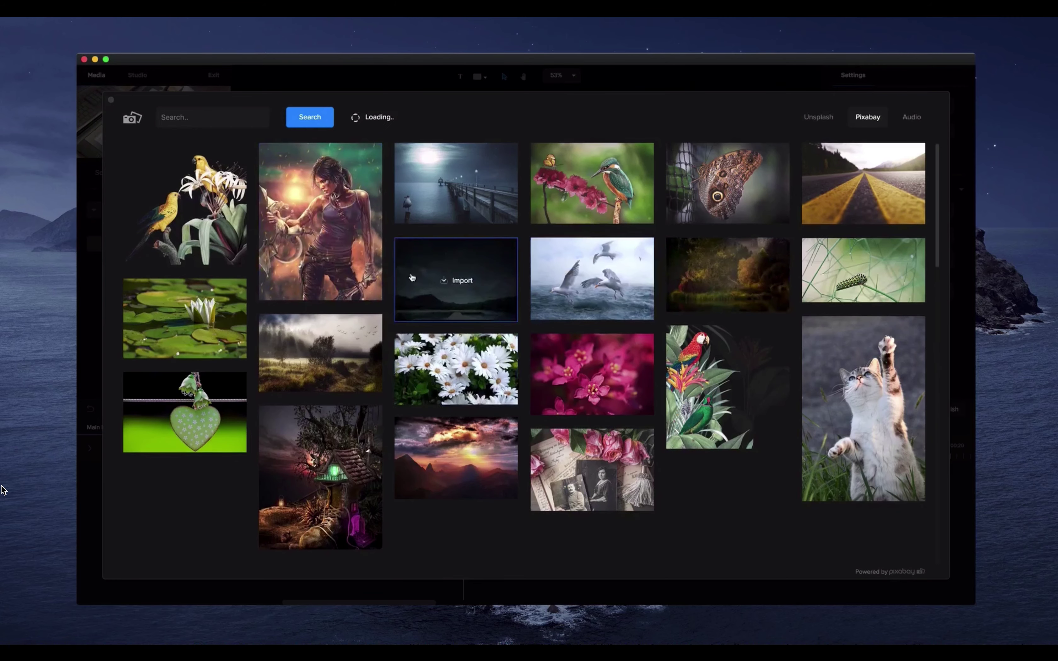
pyautogui.click(218, 124)
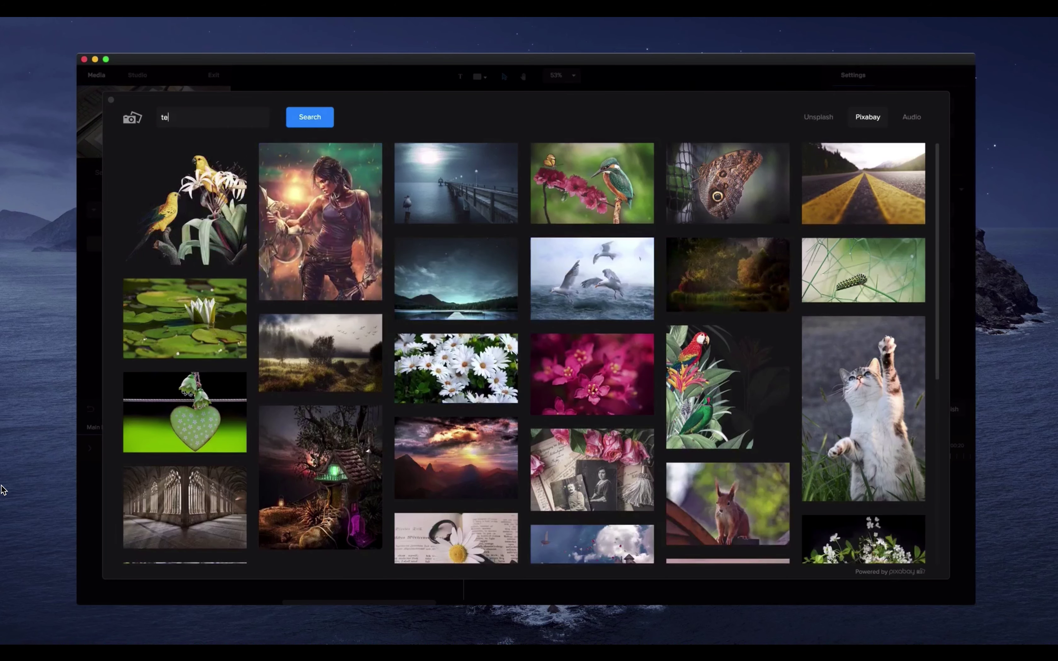
pyautogui.click(311, 123)
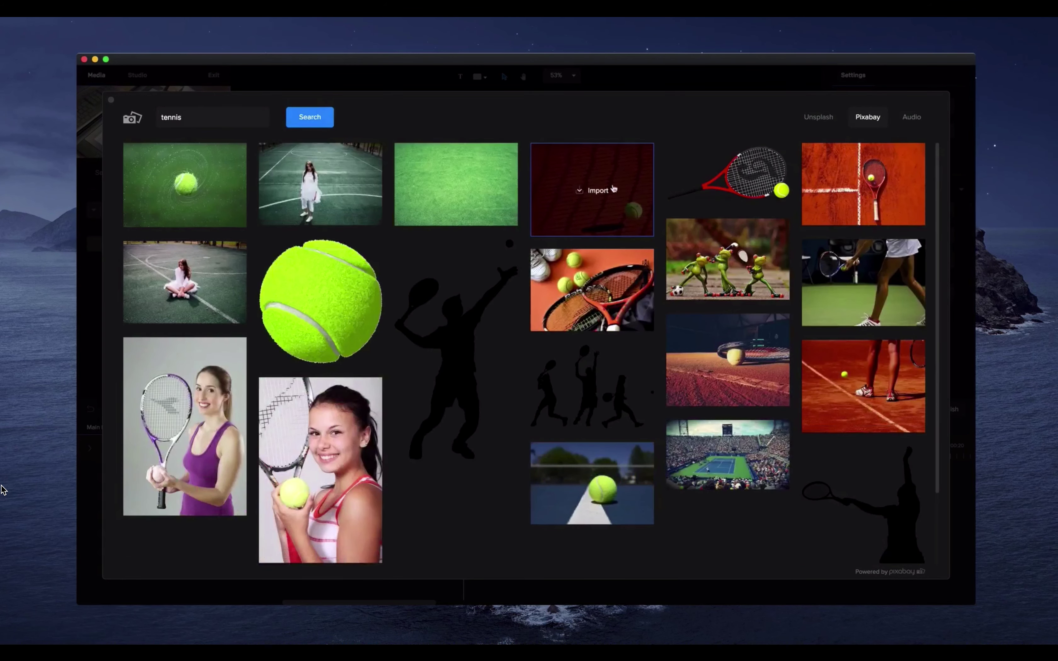
# Import the tennis ball cutout and the photos of a ball on a blue court and on a green court.
pyautogui.click(331, 303)
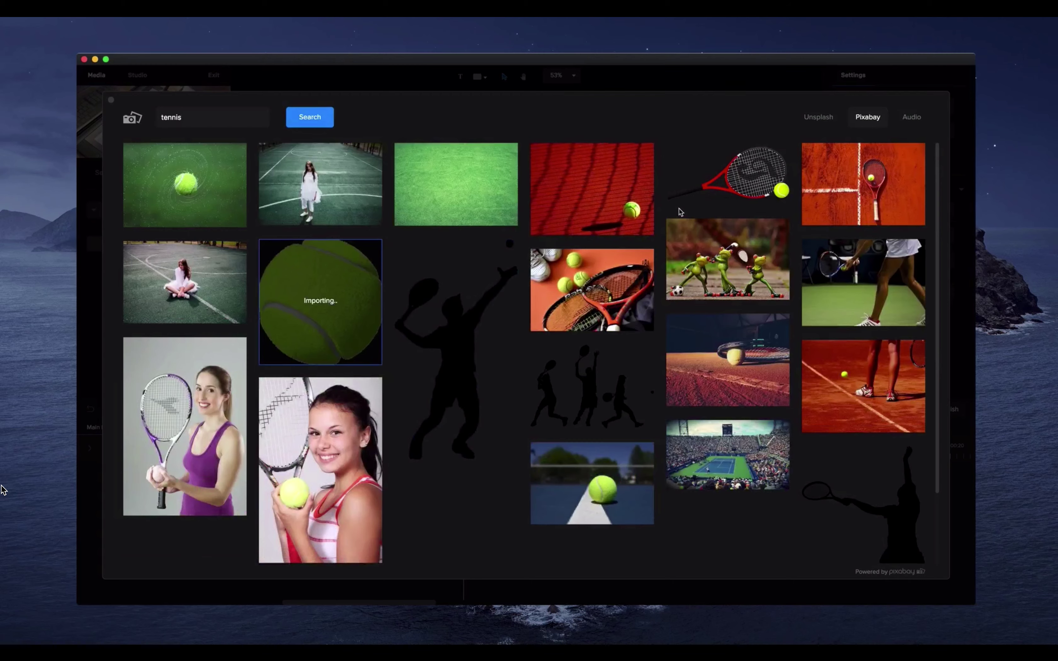
pyautogui.scroll(-2, 625, 250)
pyautogui.scroll(2, 623, 268)
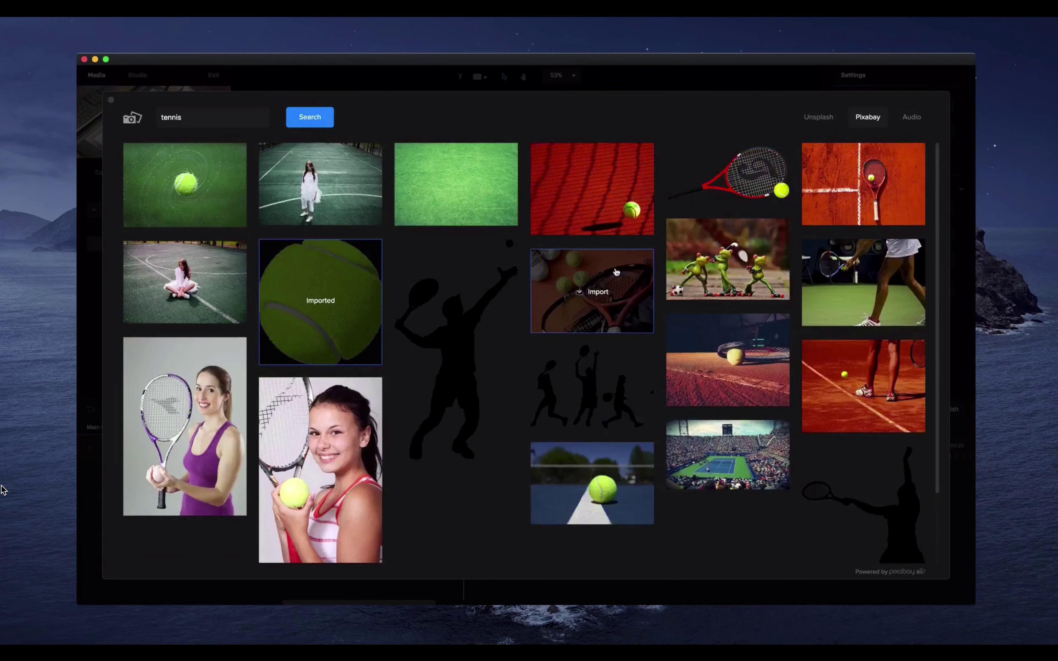
pyautogui.scroll(-3, 590, 192)
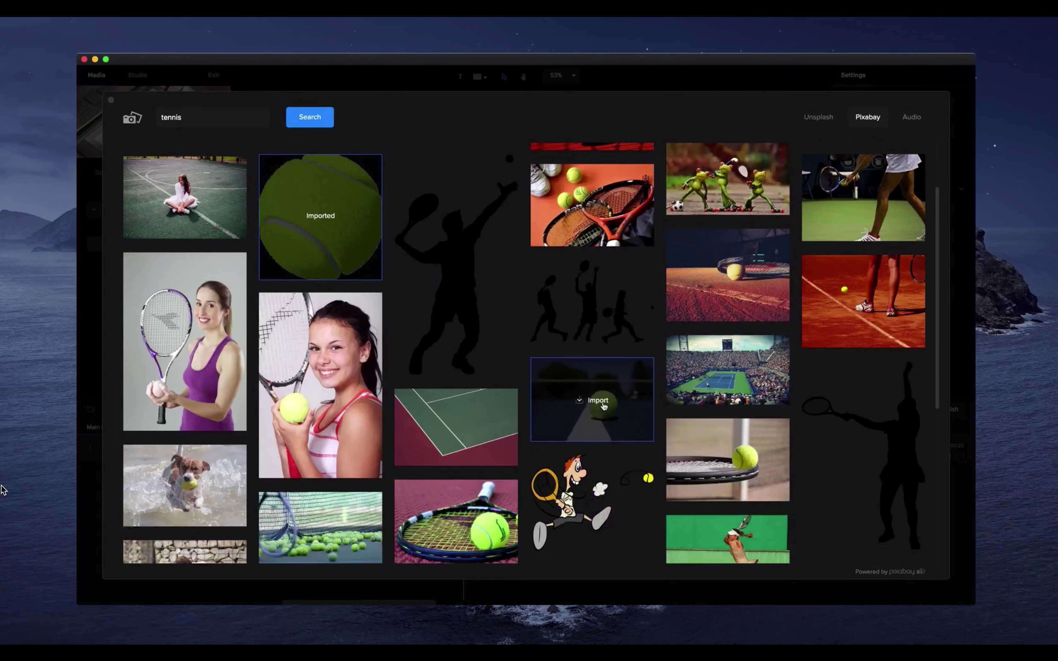
pyautogui.scroll(-5, 617, 424)
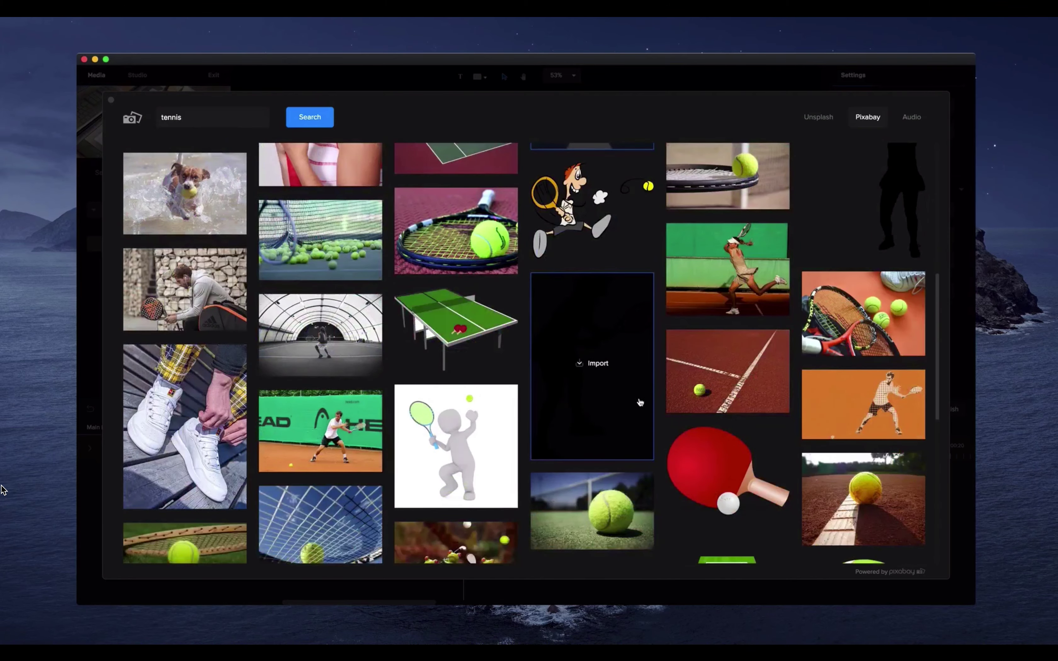
pyautogui.scroll(-2, 623, 419)
pyautogui.click(604, 437)
# Import the ball photo with a racket on grass, the green ball illustration and the court graphic, and close the stock library.
pyautogui.scroll(-3, 603, 437)
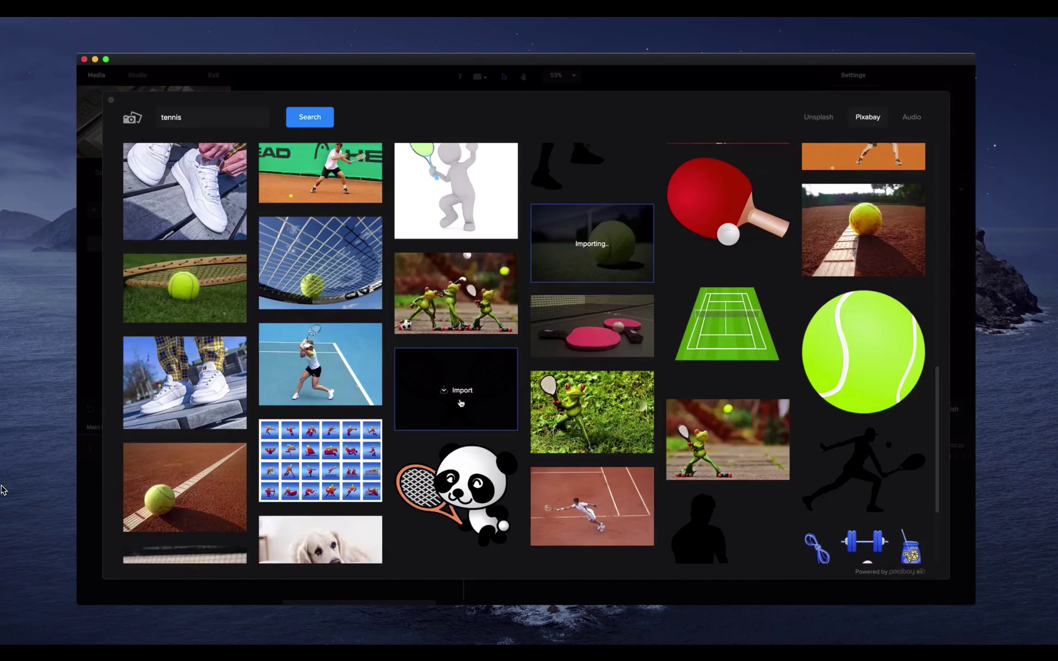
pyautogui.click(198, 300)
pyautogui.scroll(-3, 198, 300)
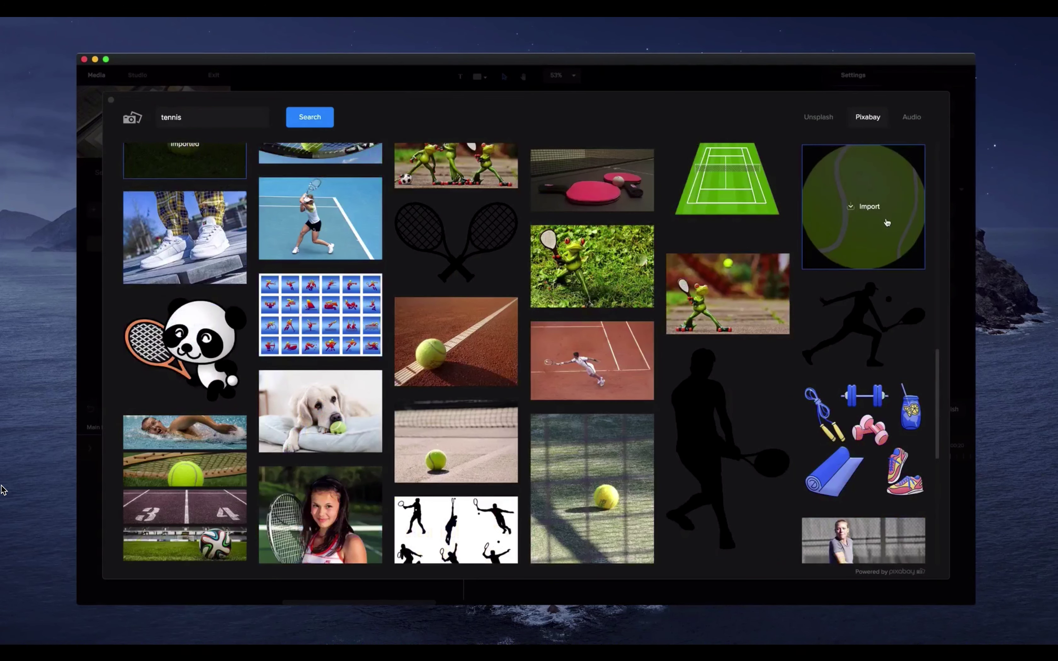
pyautogui.click(875, 213)
pyautogui.moveTo(733, 183)
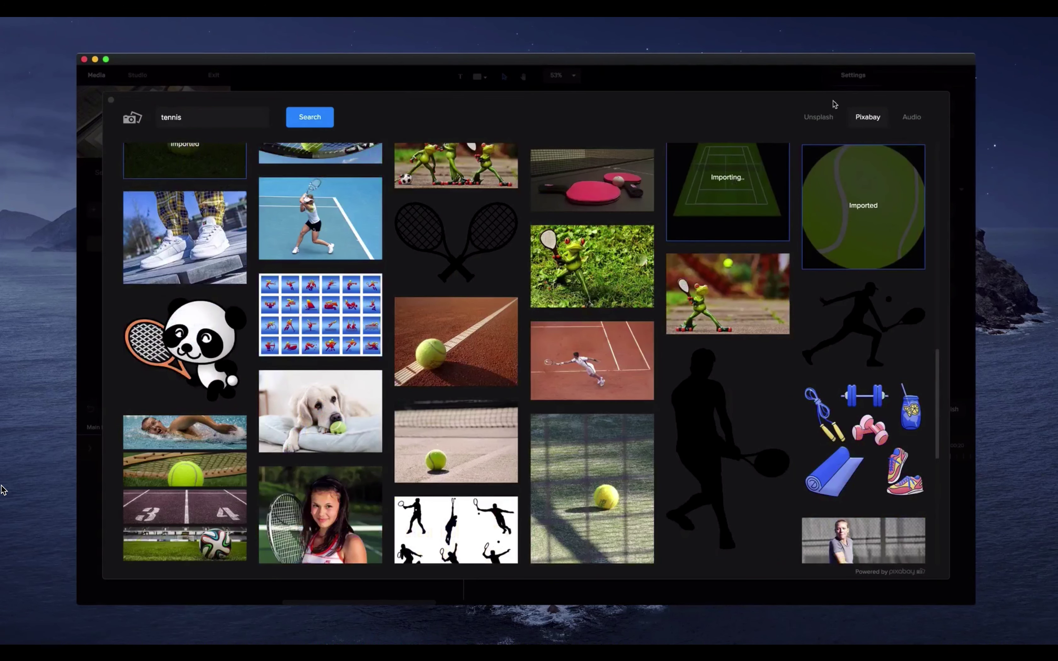
pyautogui.press('Escape')
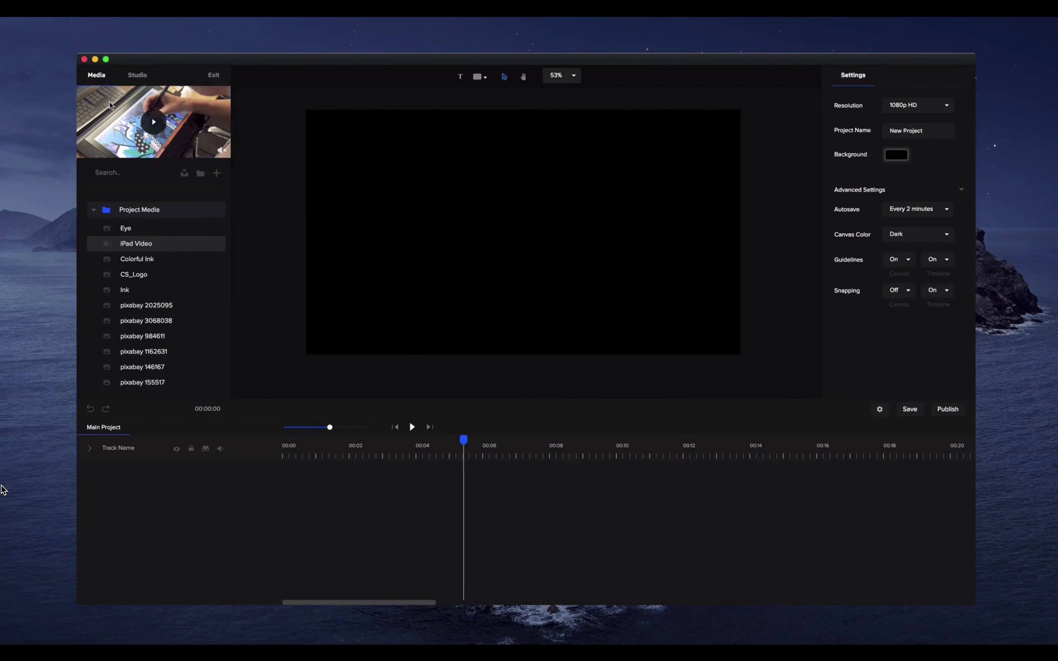
# Place the green ball illustration, pixabay 146167, on the canvas at a scale of 37 and move it near the centre.
pyautogui.click(165, 336)
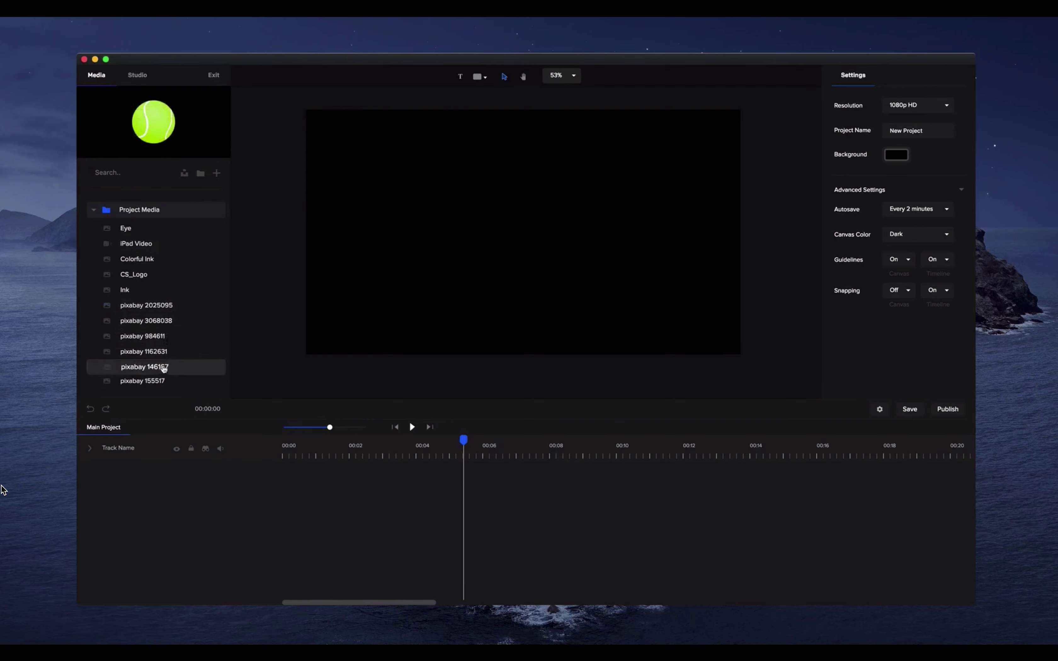
pyautogui.moveTo(160, 368); pyautogui.dragTo(452, 308)
pyautogui.moveTo(645, 109); pyautogui.dragTo(506, 241)
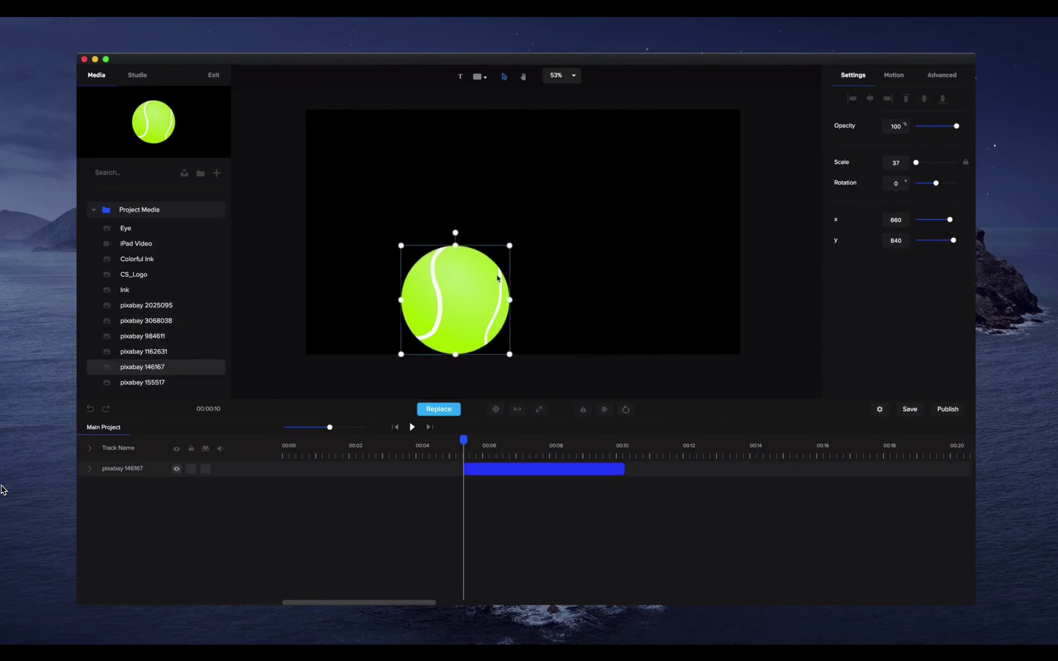
pyautogui.moveTo(455, 297); pyautogui.dragTo(524, 256)
# Apply the Bounce Slide Bottom entrance animation to the ball illustration and play it.
pyautogui.click(890, 77)
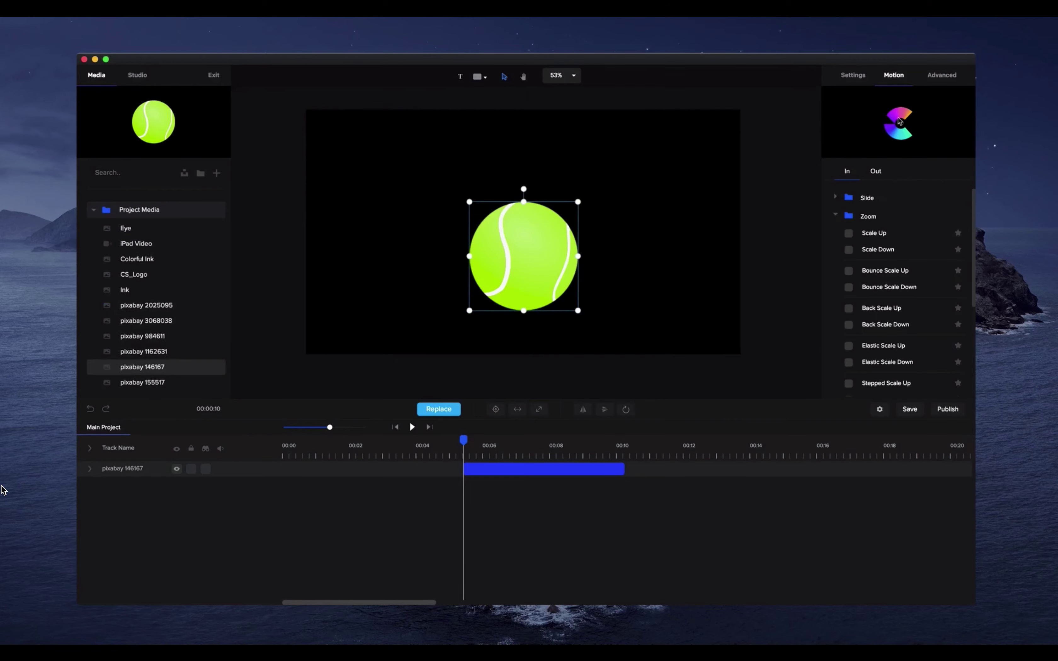
pyautogui.click(839, 216)
pyautogui.click(841, 197)
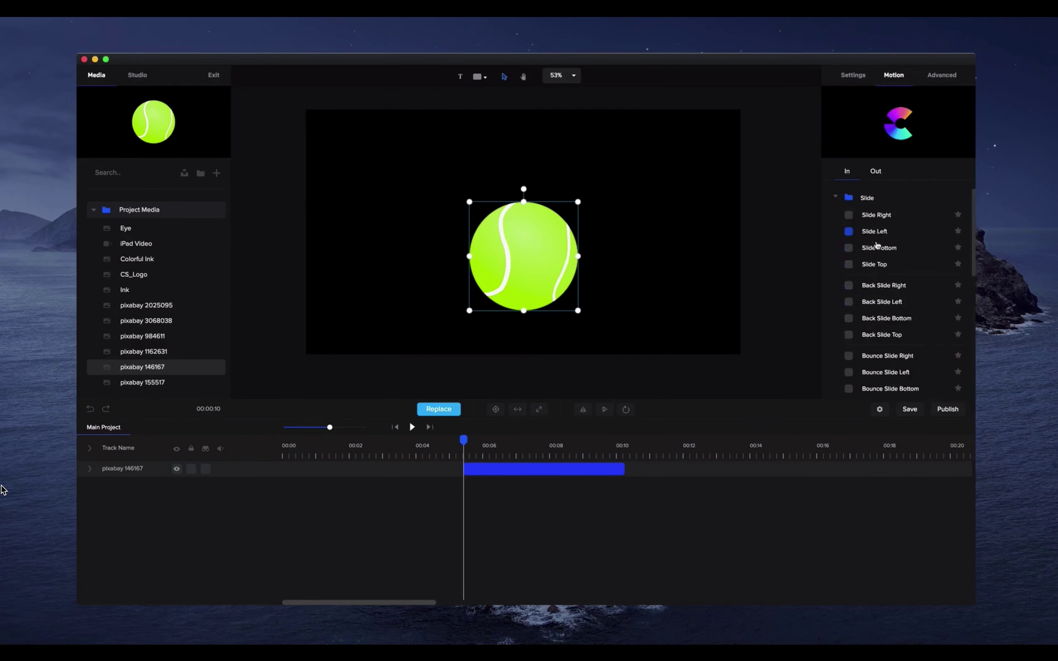
pyautogui.scroll(-3, 887, 298)
pyautogui.click(892, 332)
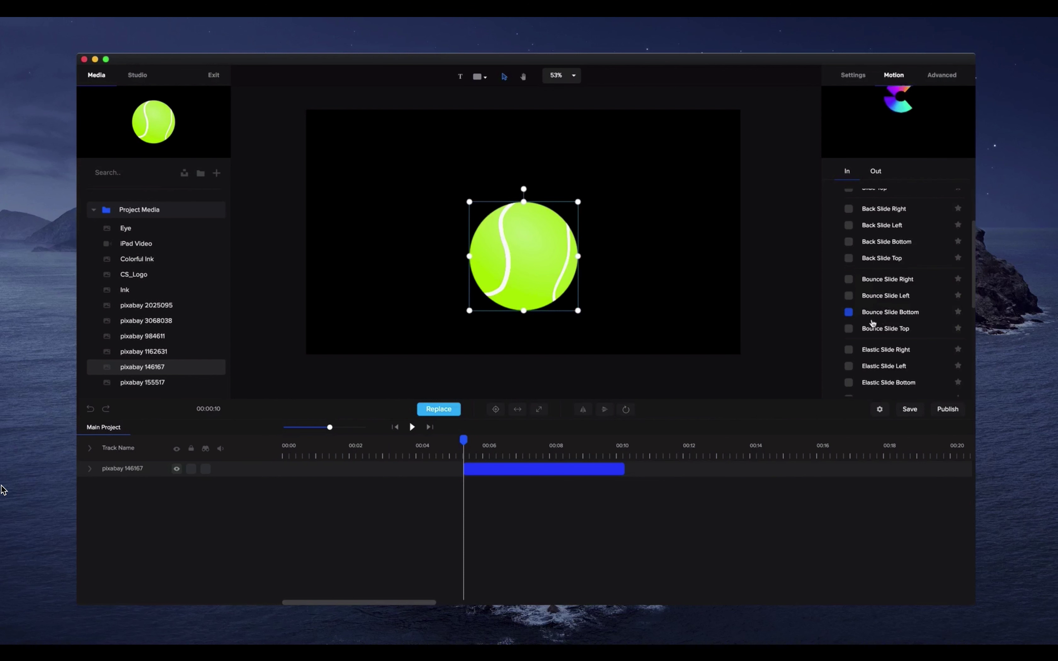
pyautogui.click(848, 312)
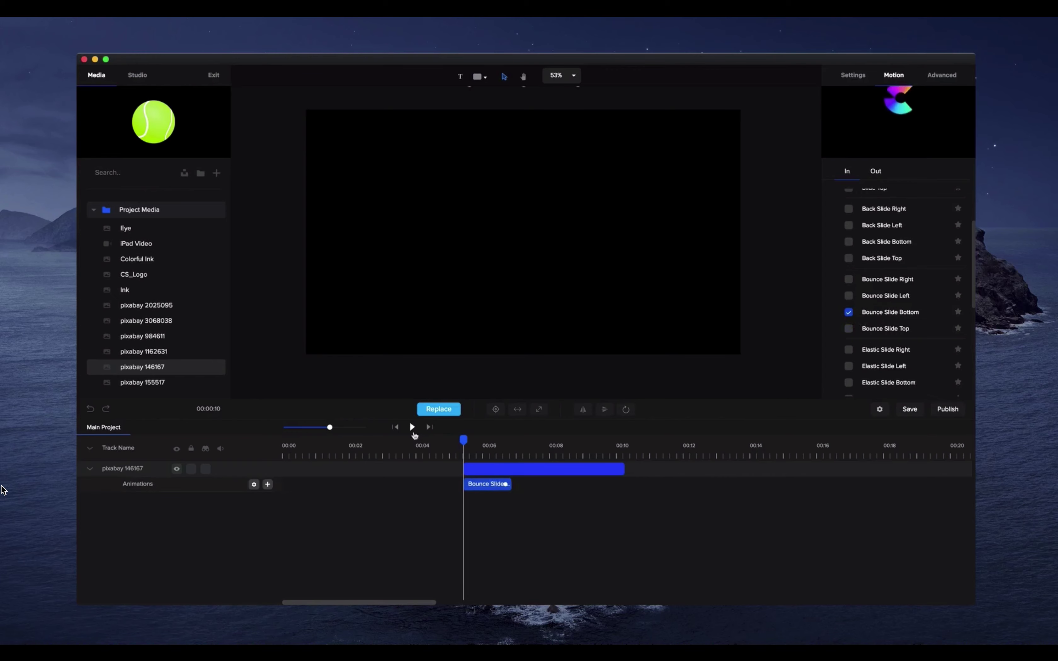
pyautogui.click(412, 427)
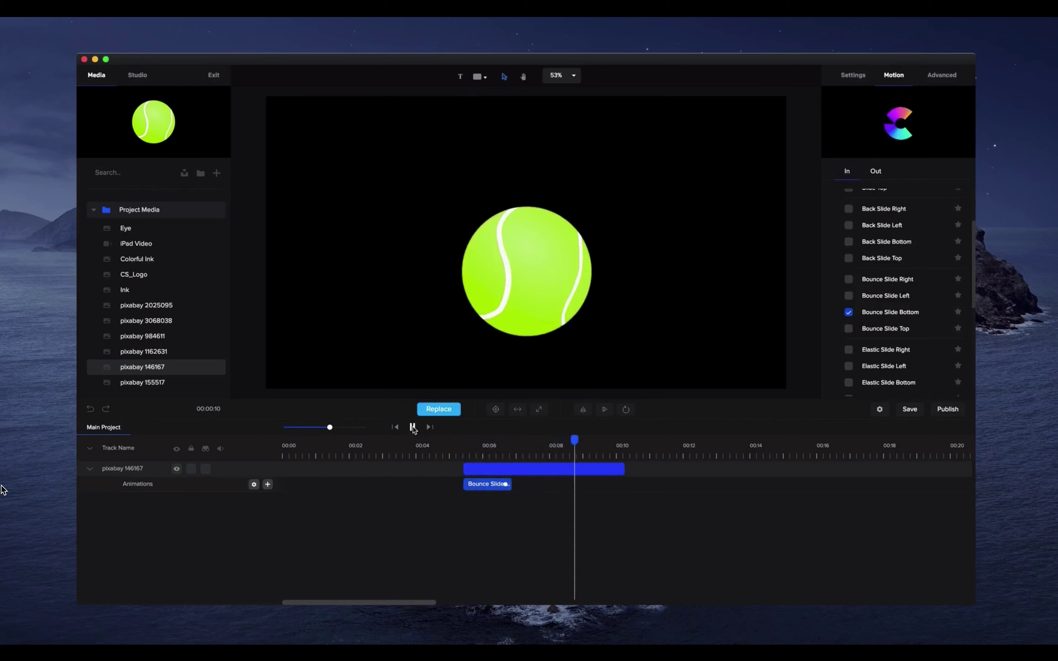
pyautogui.click(413, 427)
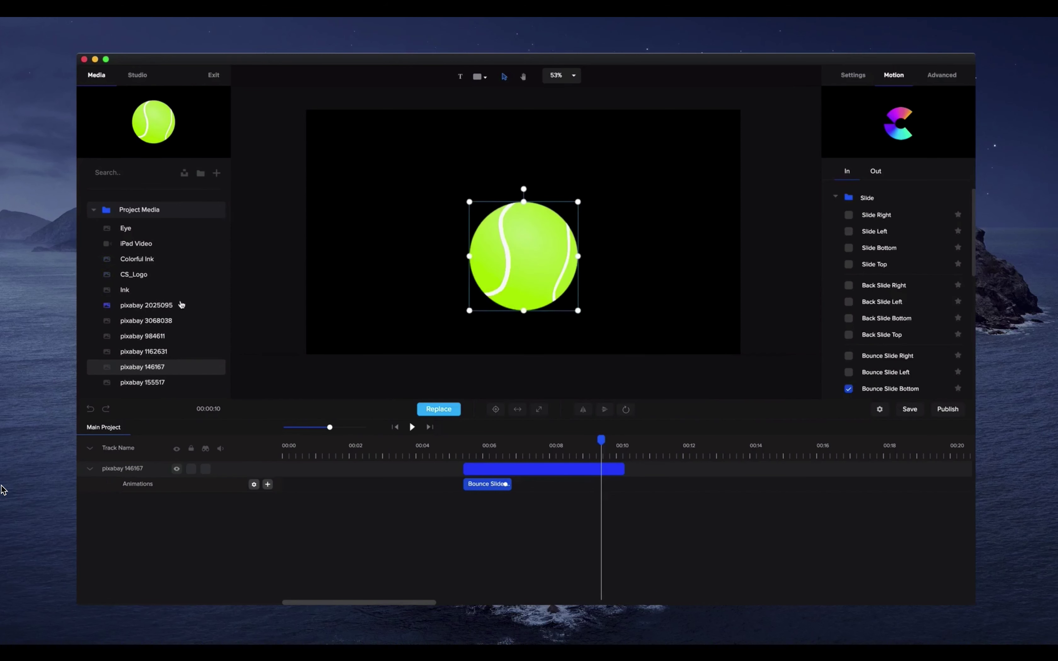
# Add the pixabay 3068038 photo to fill the canvas at a scale of 158 and give it the Slide Right entrance animation.
pyautogui.moveTo(166, 321); pyautogui.dragTo(460, 252)
pyautogui.moveTo(609, 303); pyautogui.dragTo(738, 391)
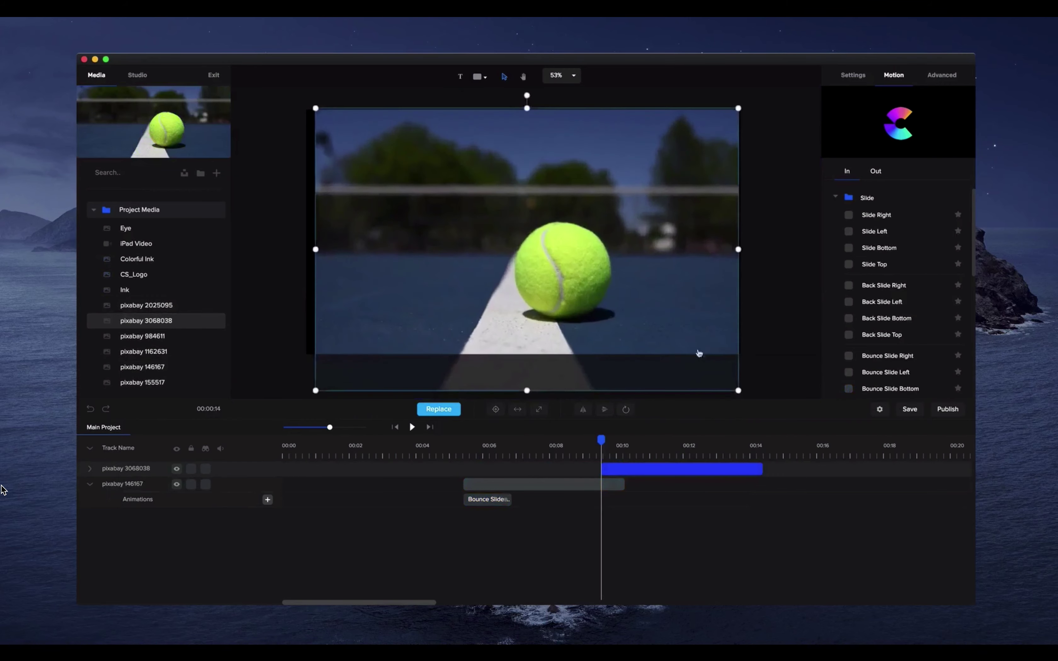
pyautogui.moveTo(699, 353); pyautogui.dragTo(664, 317)
pyautogui.moveTo(715, 371); pyautogui.dragTo(731, 350)
pyautogui.moveTo(682, 468); pyautogui.dragTo(532, 464)
pyautogui.click(849, 215)
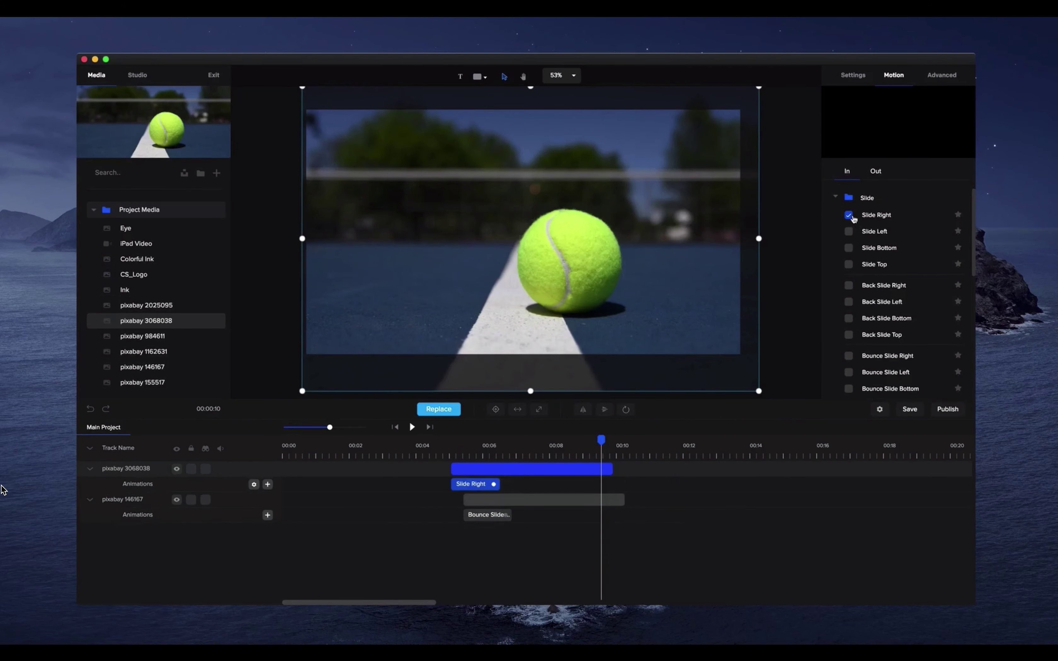
# Delete the ball illustration's clip, move the photo's clip to the start of the timeline, and play its animation.
pyautogui.click(524, 499)
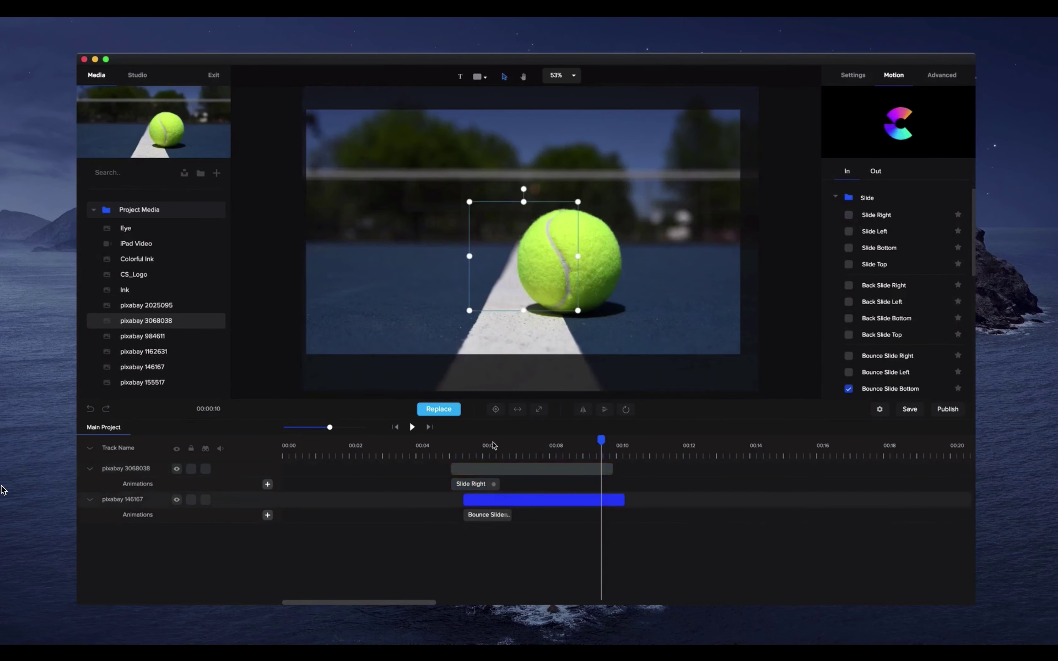
pyautogui.press('Delete')
pyautogui.click(489, 468)
pyautogui.moveTo(490, 469); pyautogui.dragTo(321, 466)
pyautogui.click(395, 427)
pyautogui.click(412, 427)
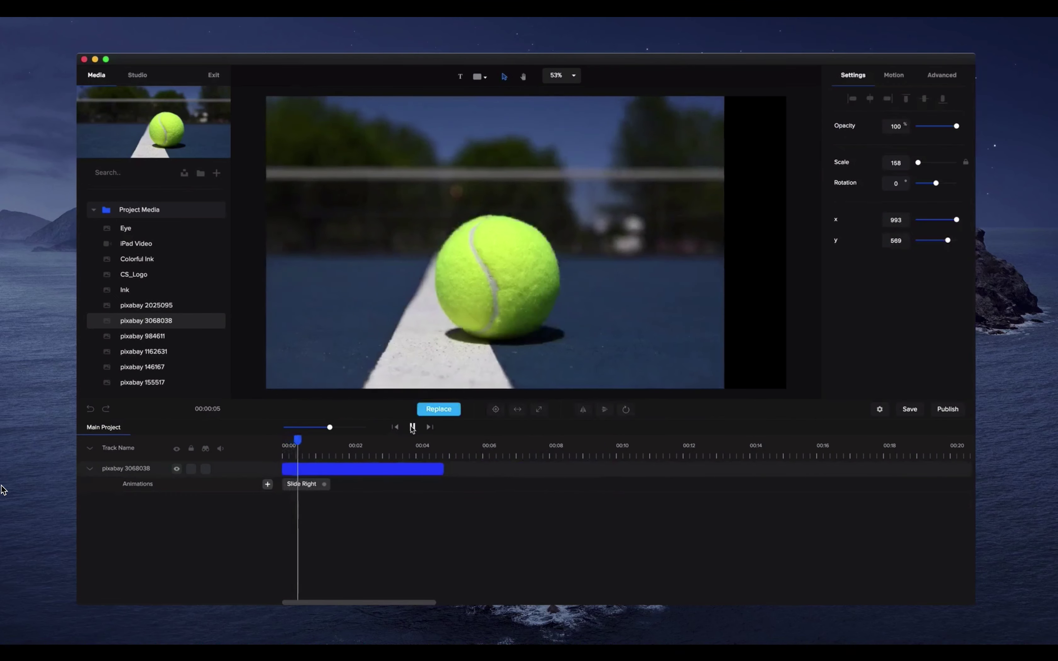
pyautogui.click(412, 427)
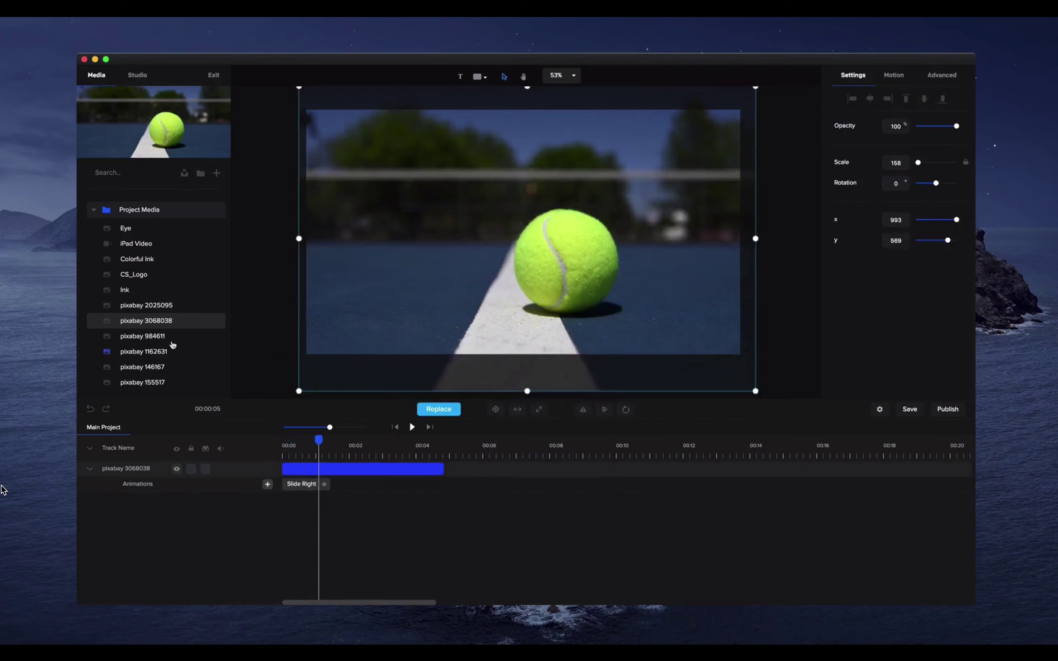
# Replace the photo in the animated clip with pixabay 984611 and play the clip.
pyautogui.click(160, 336)
pyautogui.click(438, 410)
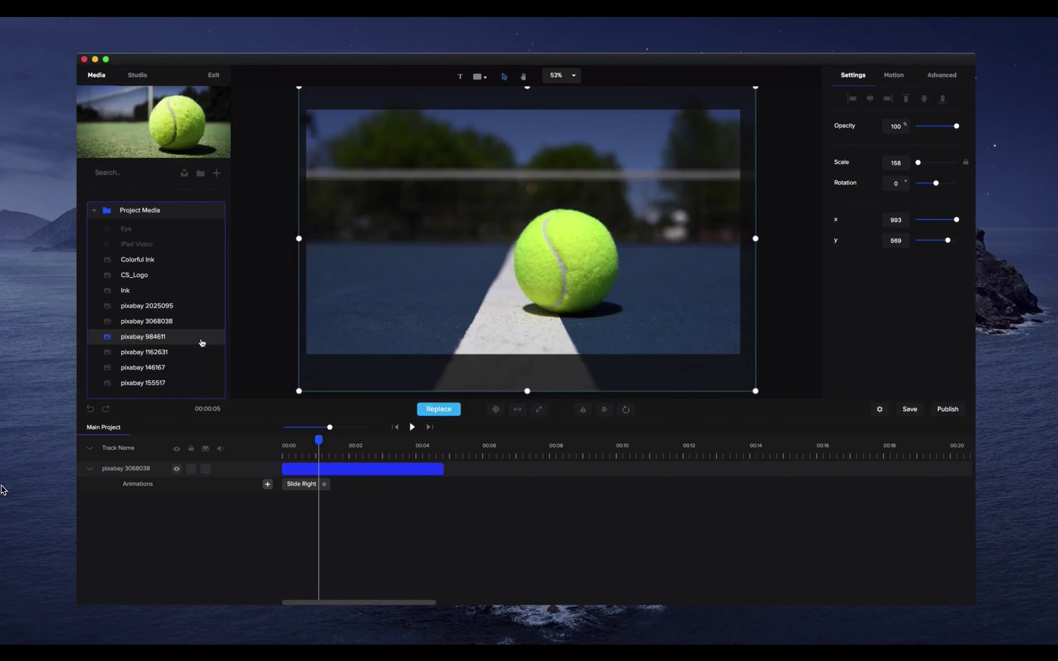
pyautogui.click(166, 336)
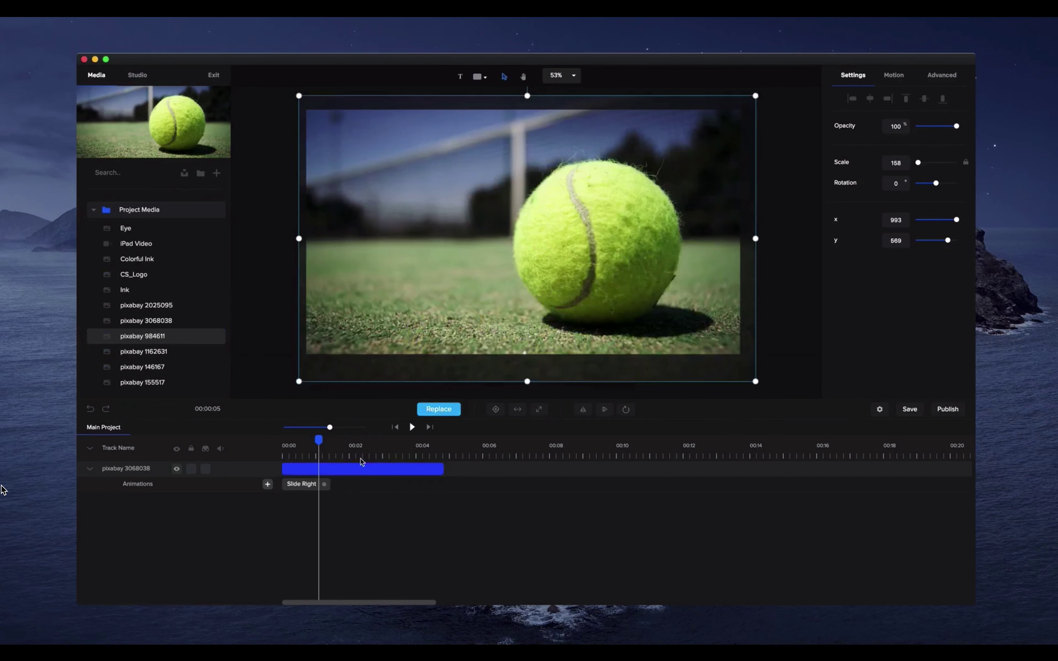
pyautogui.click(412, 427)
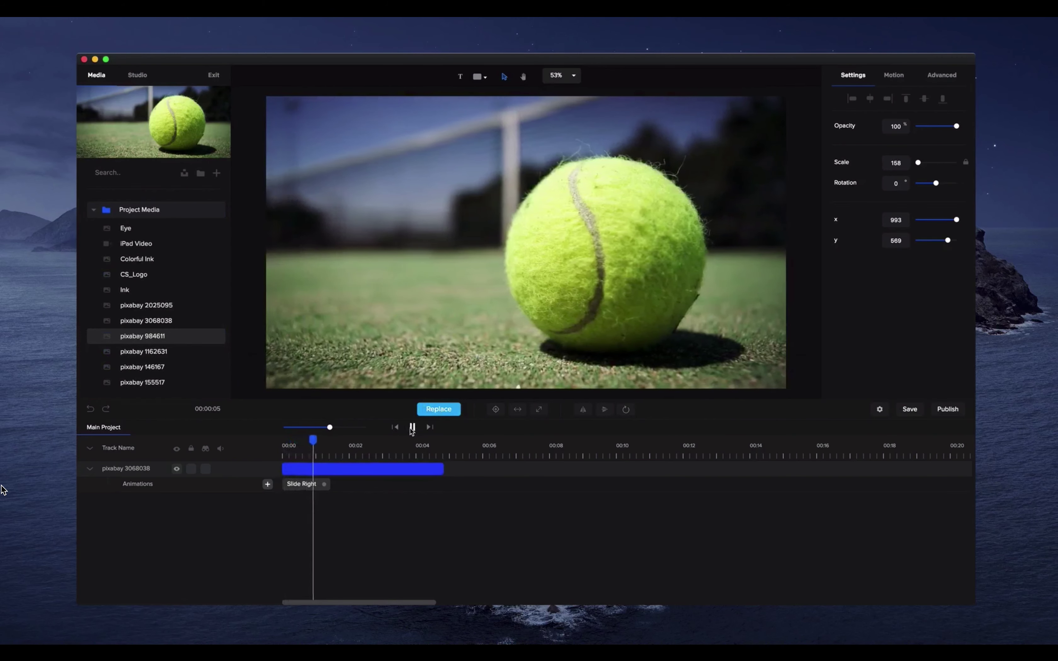
pyautogui.click(412, 429)
# Preview the other imported tennis images in the project media.
pyautogui.click(164, 368)
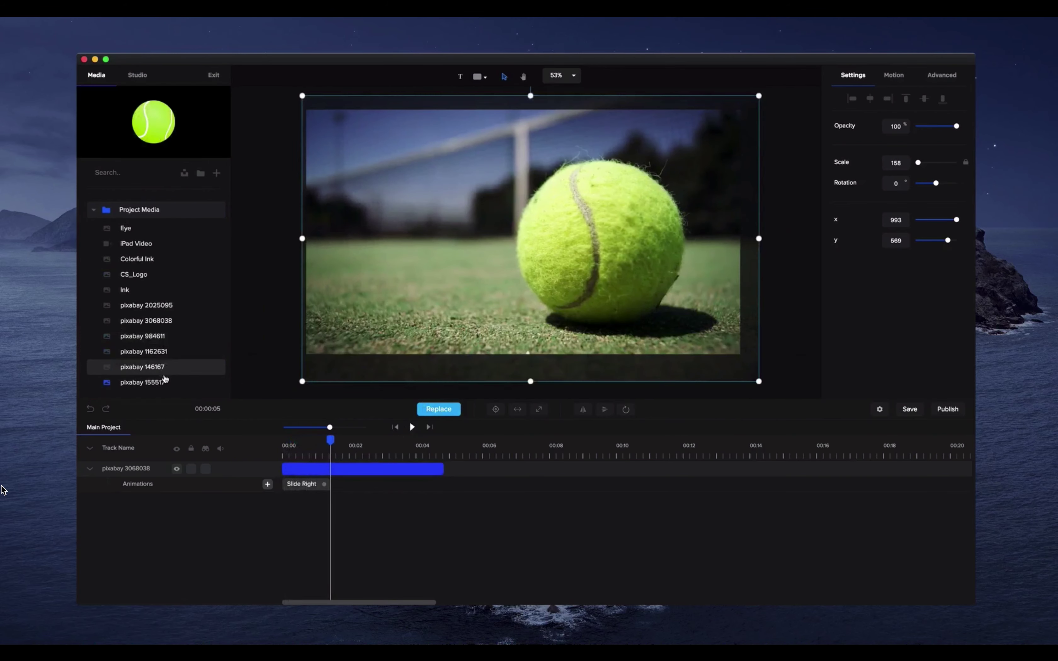
pyautogui.click(165, 383)
pyautogui.click(166, 309)
pyautogui.click(183, 324)
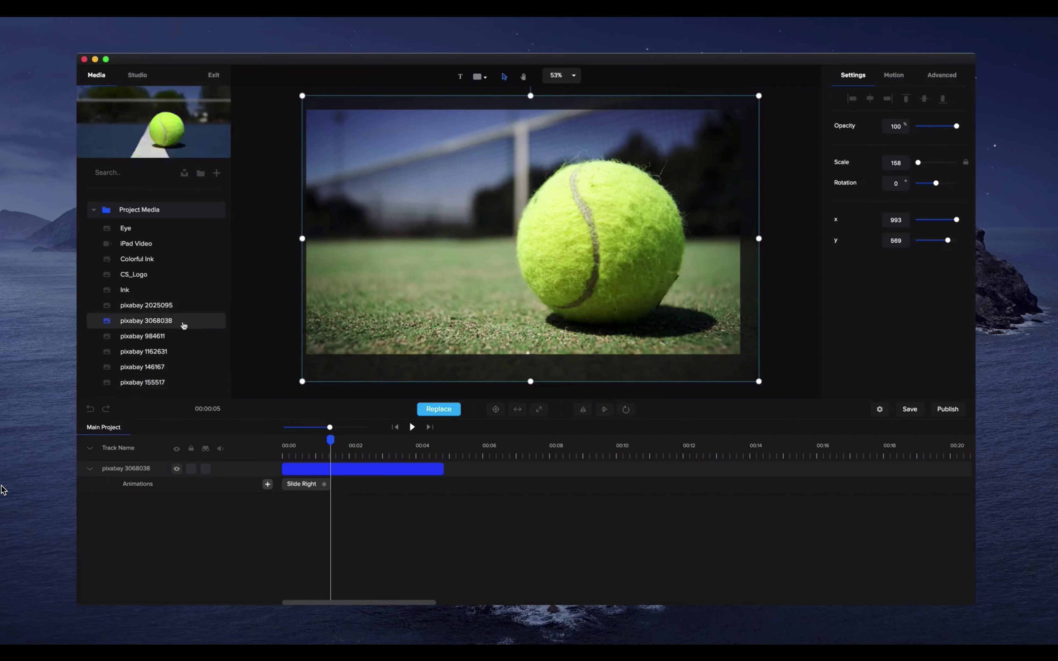
# Delete the Slide Right animation from the tennis ball photo's clip and remove the photo from the timeline.
pyautogui.click(324, 484)
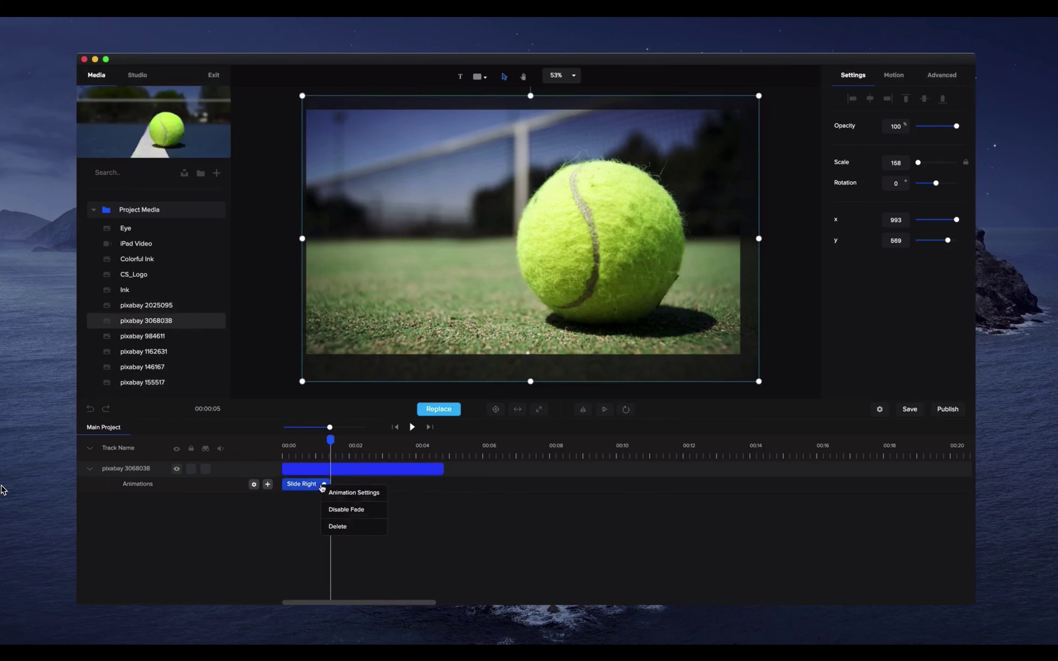
pyautogui.click(350, 534)
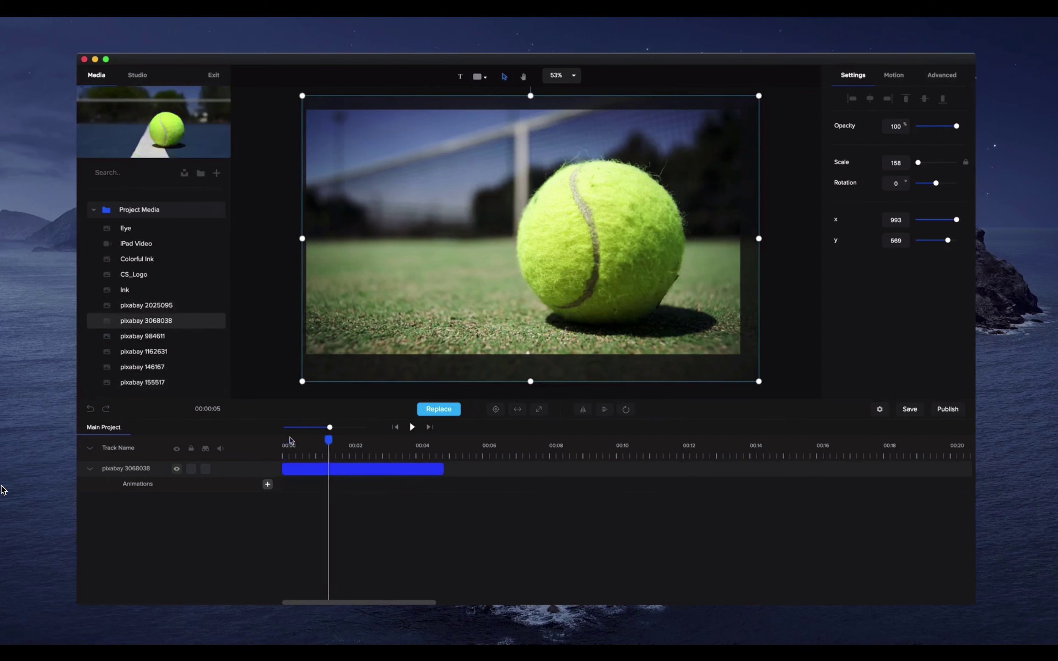
pyautogui.click(288, 439)
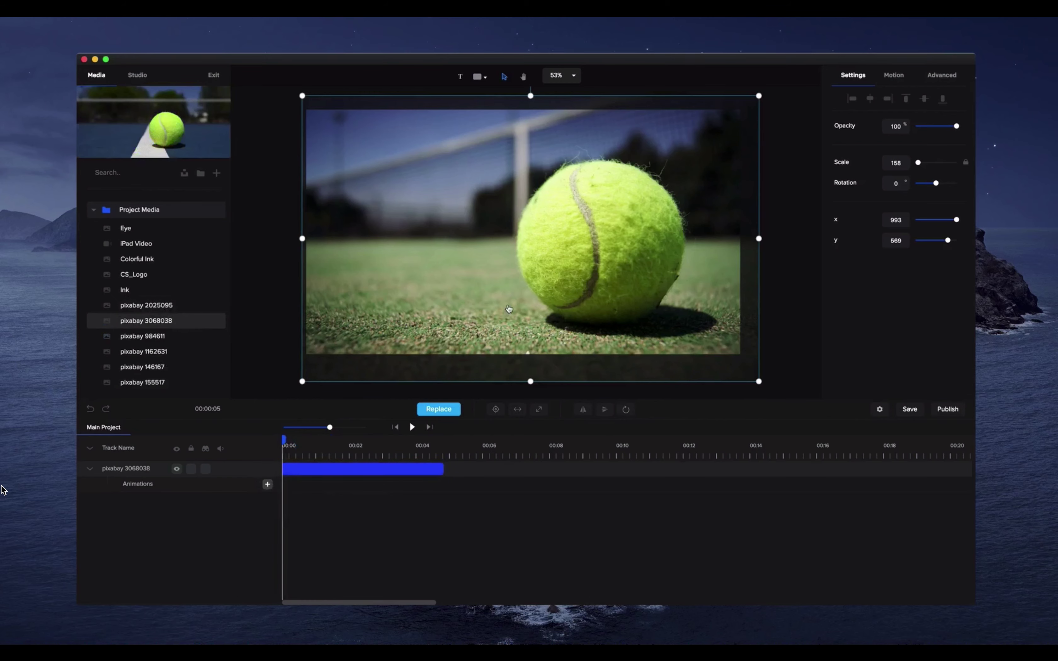
pyautogui.press('Delete')
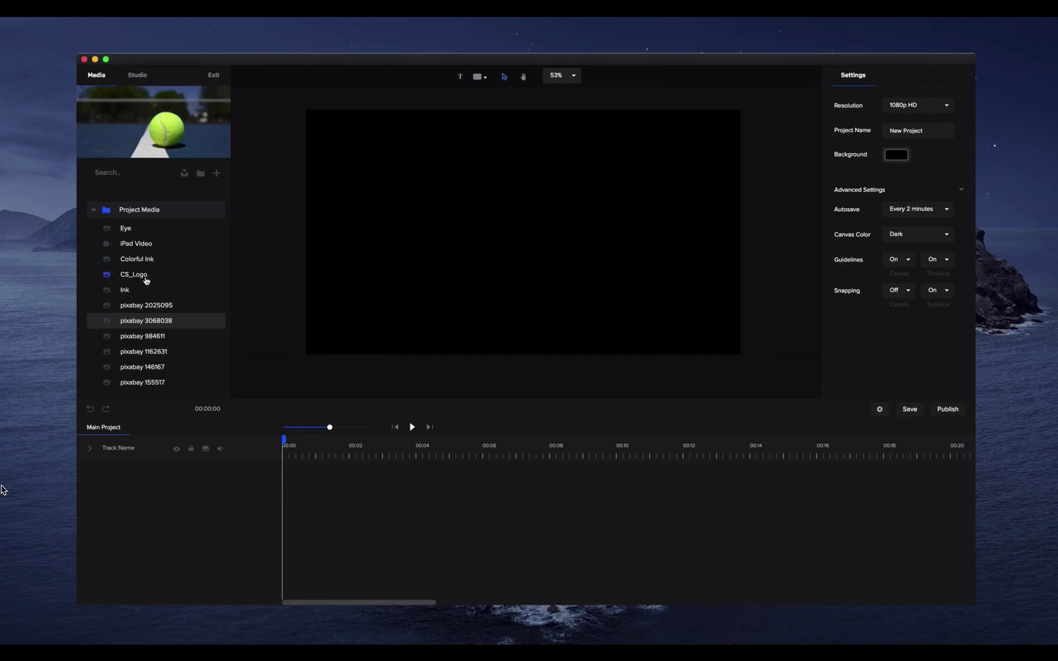
# Add the CS_Logo image to the timeline, shrink it to a scale of 21, and center it on the canvas.
pyautogui.click(144, 288)
pyautogui.moveTo(132, 284); pyautogui.dragTo(489, 470)
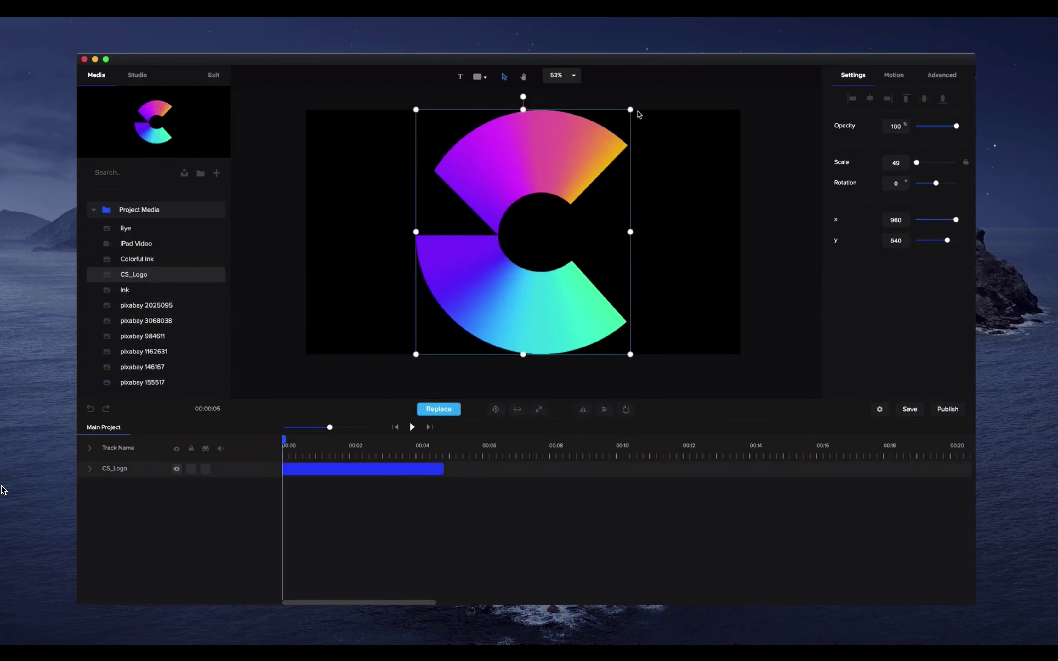
pyautogui.moveTo(631, 108); pyautogui.dragTo(507, 249)
pyautogui.click(495, 409)
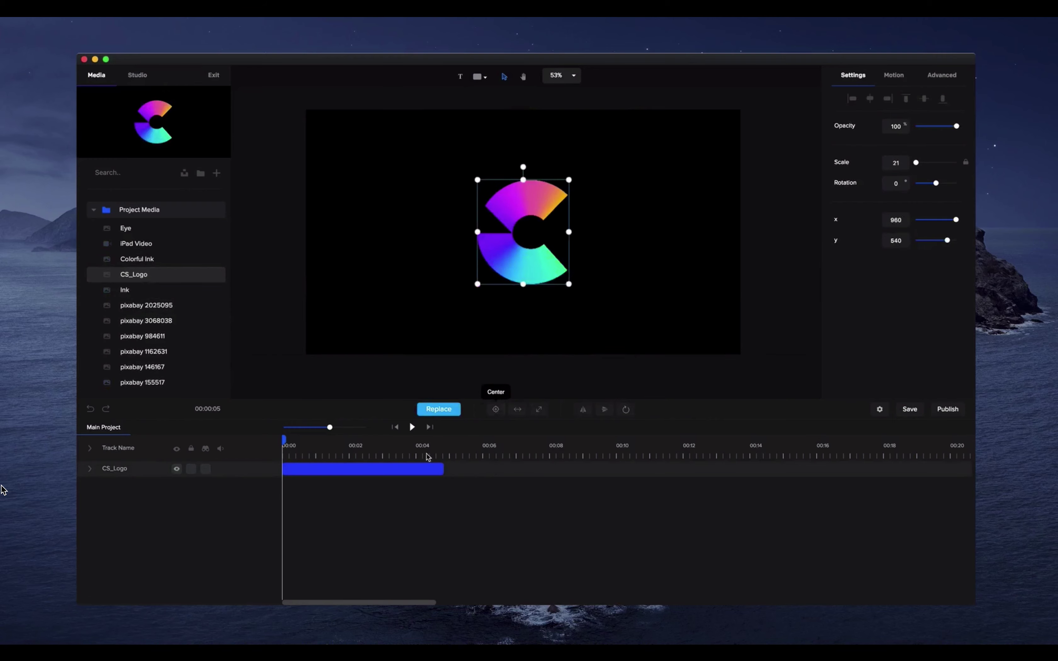
# Add a custom animation to the CS_Logo clip with the scale and rotation properties enabled.
pyautogui.click(91, 469)
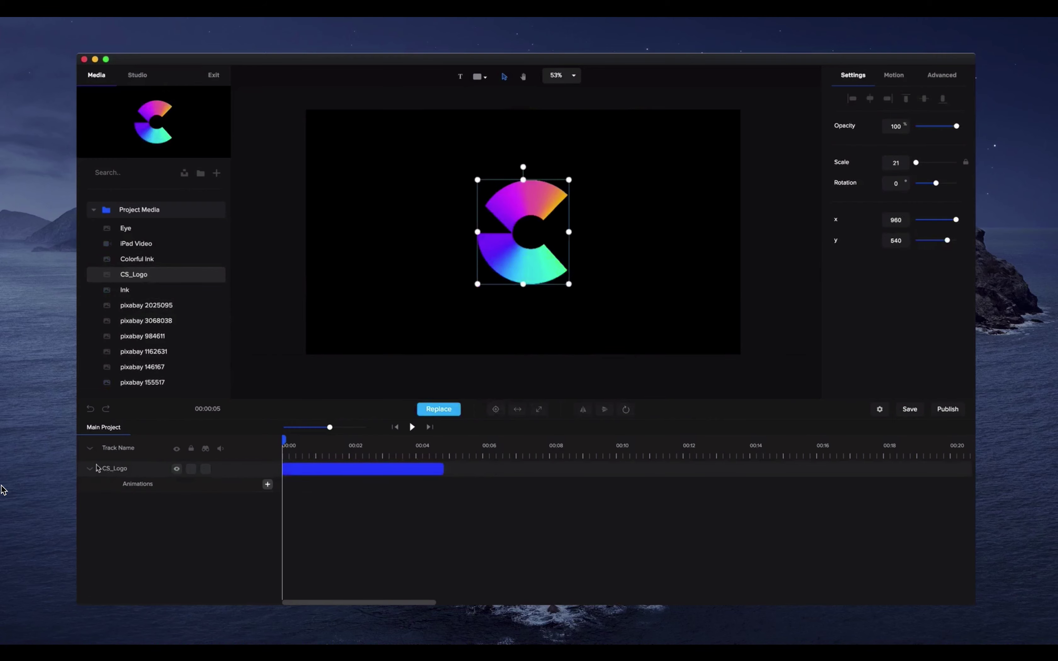
pyautogui.click(268, 484)
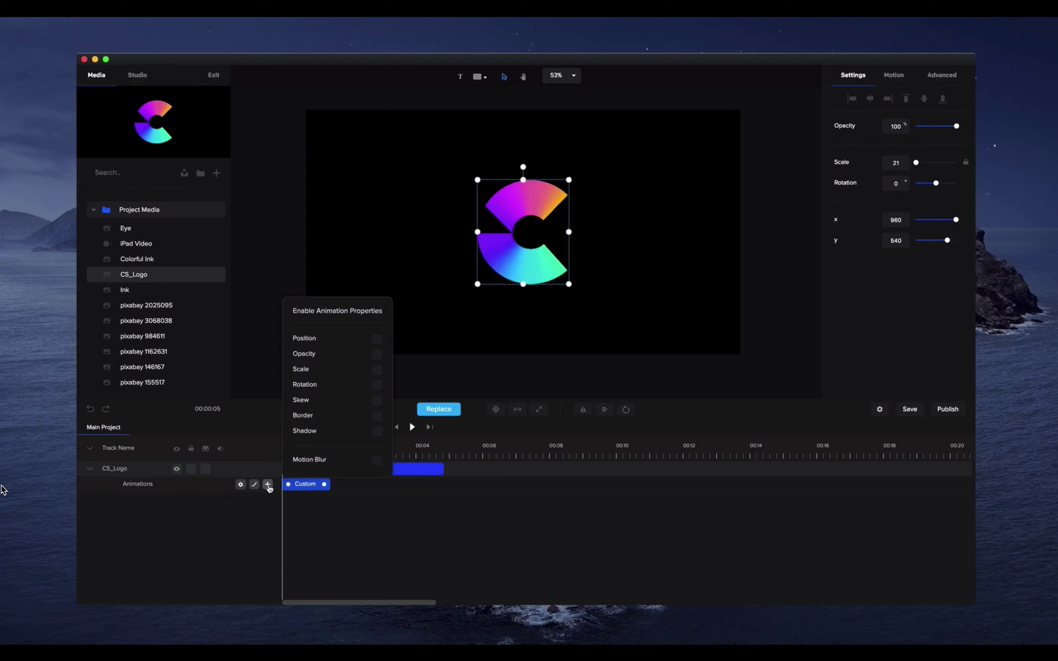
pyautogui.click(377, 339)
pyautogui.click(377, 343)
pyautogui.click(377, 343)
pyautogui.click(377, 343)
pyautogui.click(378, 356)
pyautogui.click(378, 386)
pyautogui.click(467, 332)
pyautogui.click(315, 485)
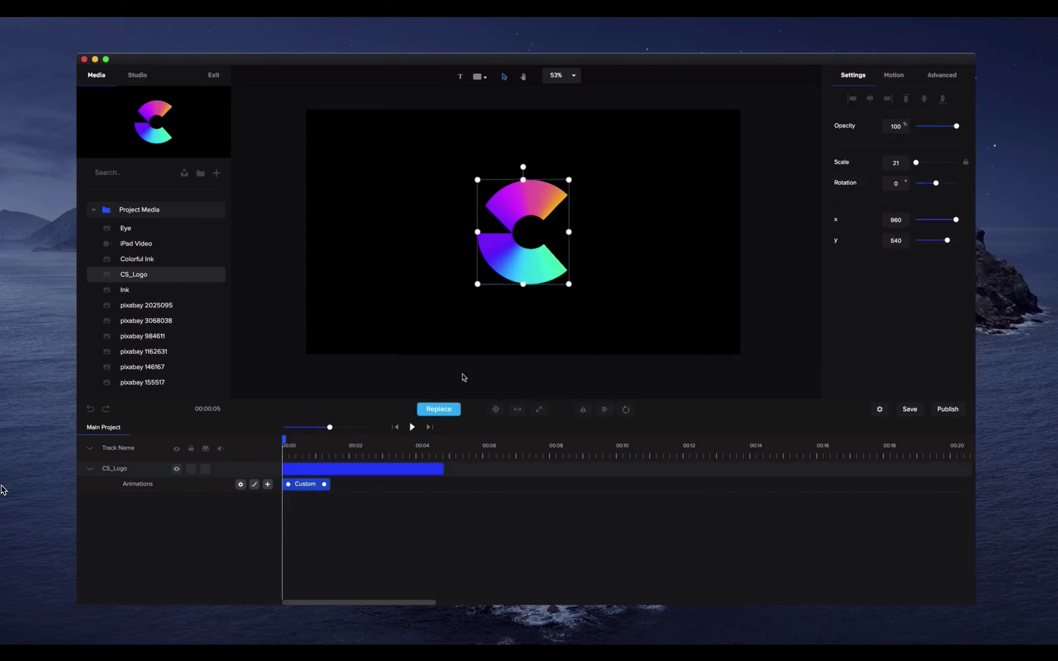
# Set the logo's scale to 0 and rotation to 180° at the start of the custom animation and play it.
pyautogui.moveTo(916, 163); pyautogui.dragTo(912, 164)
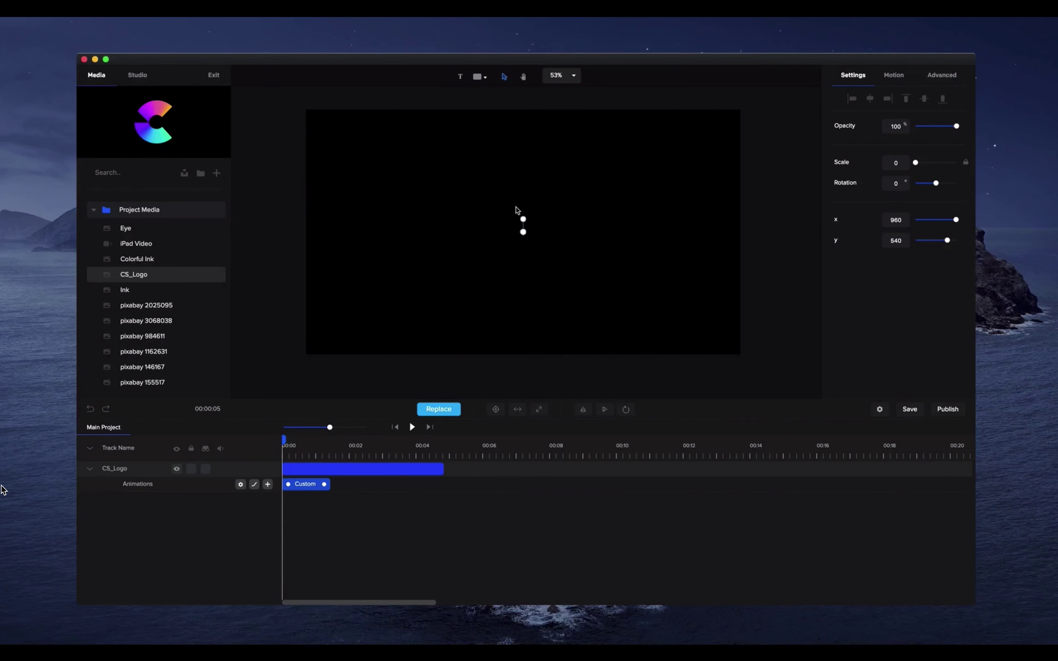
pyautogui.click(912, 185)
pyautogui.write('1')
pyautogui.press('Return')
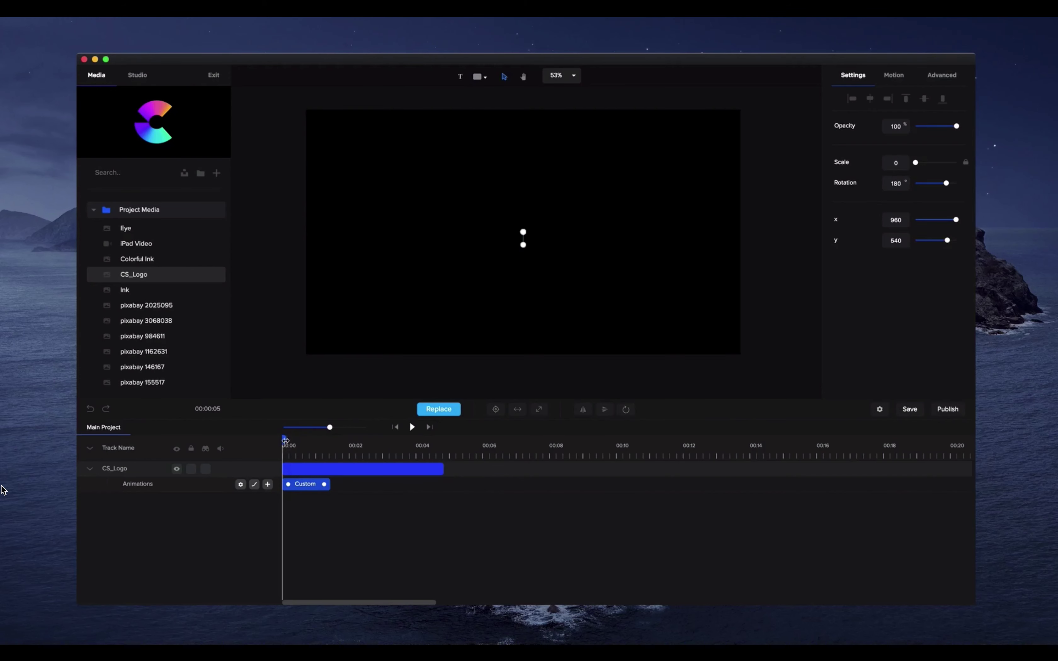
pyautogui.moveTo(286, 440); pyautogui.dragTo(264, 446)
pyautogui.click(410, 427)
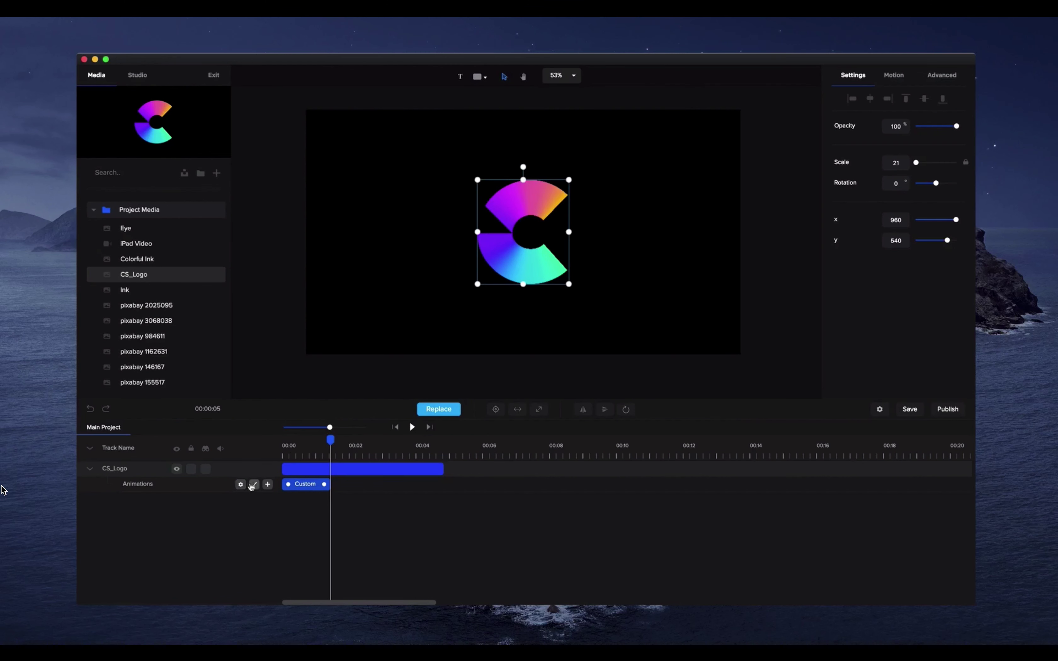
# Set the custom animation's Out easing to Back and play the logo animation from the start.
pyautogui.click(253, 485)
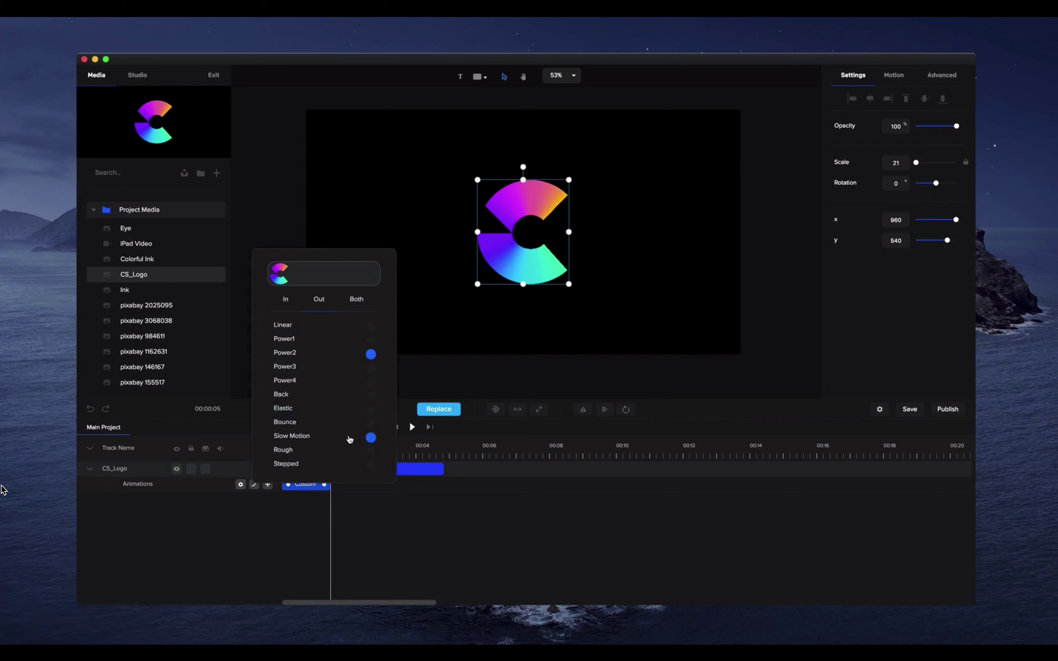
pyautogui.click(371, 395)
pyautogui.click(490, 345)
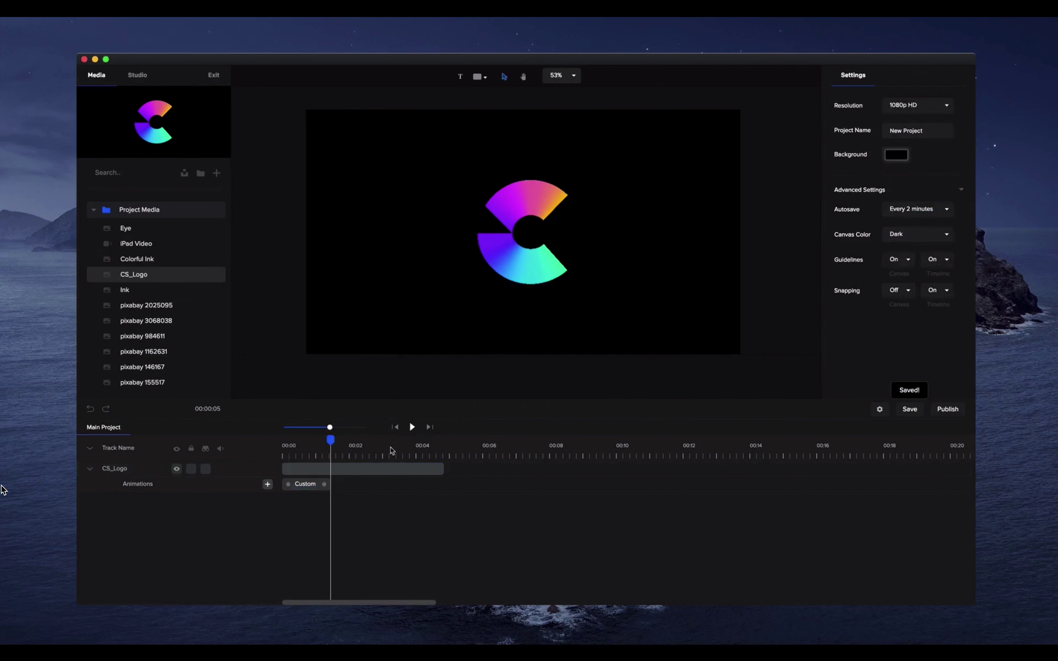
pyautogui.click(397, 427)
pyautogui.click(412, 427)
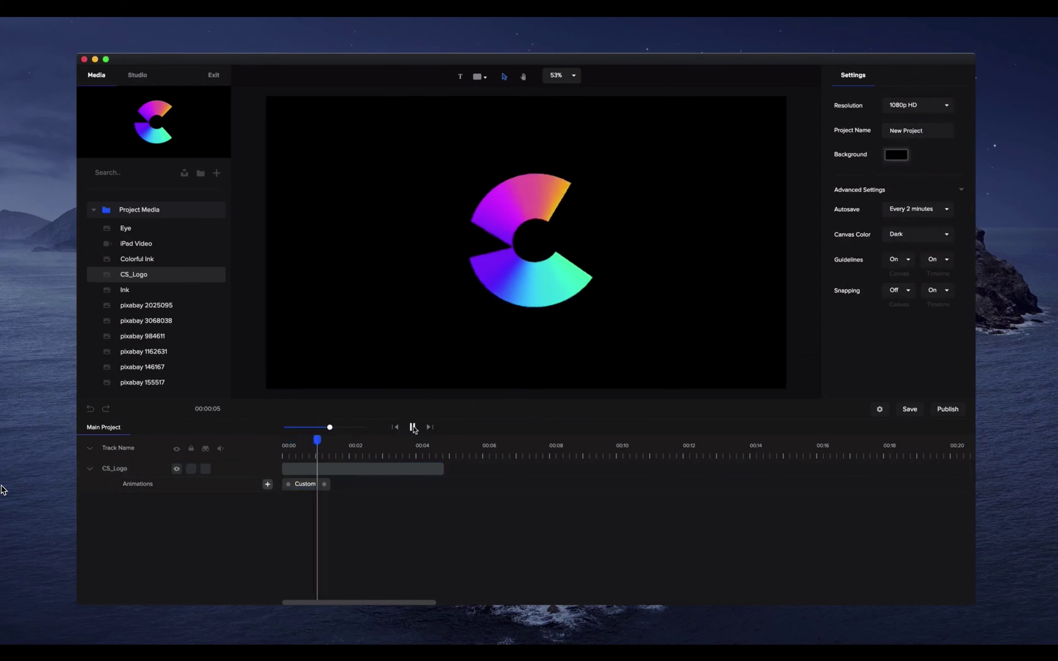
pyautogui.click(412, 427)
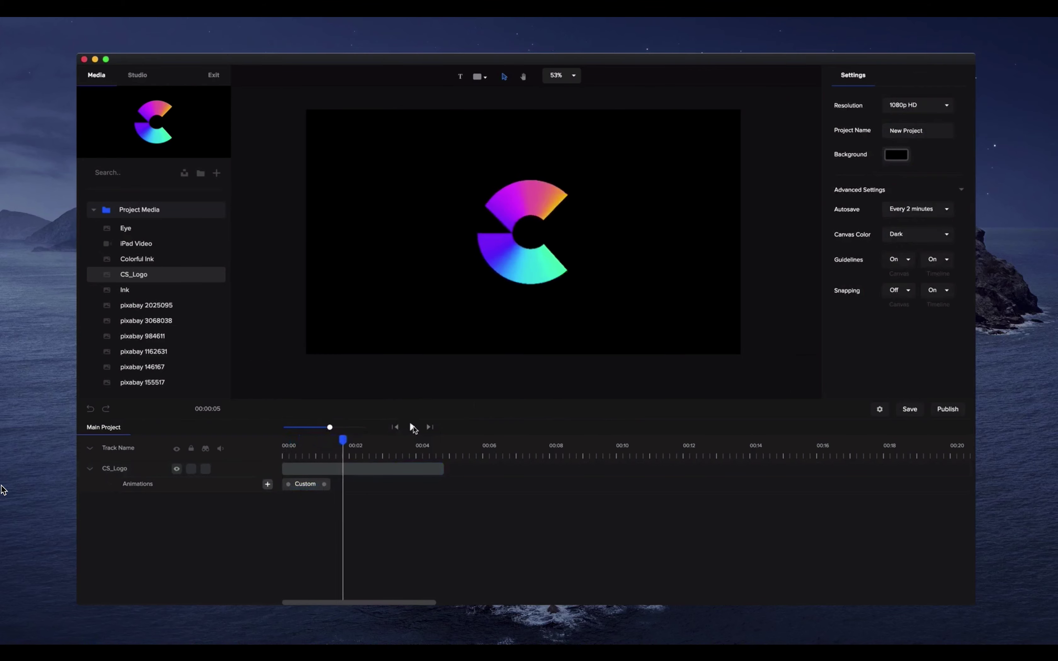
# Shorten the logo's custom animation to about 1 second and play it from the start.
pyautogui.click(395, 427)
pyautogui.moveTo(325, 484); pyautogui.dragTo(310, 484)
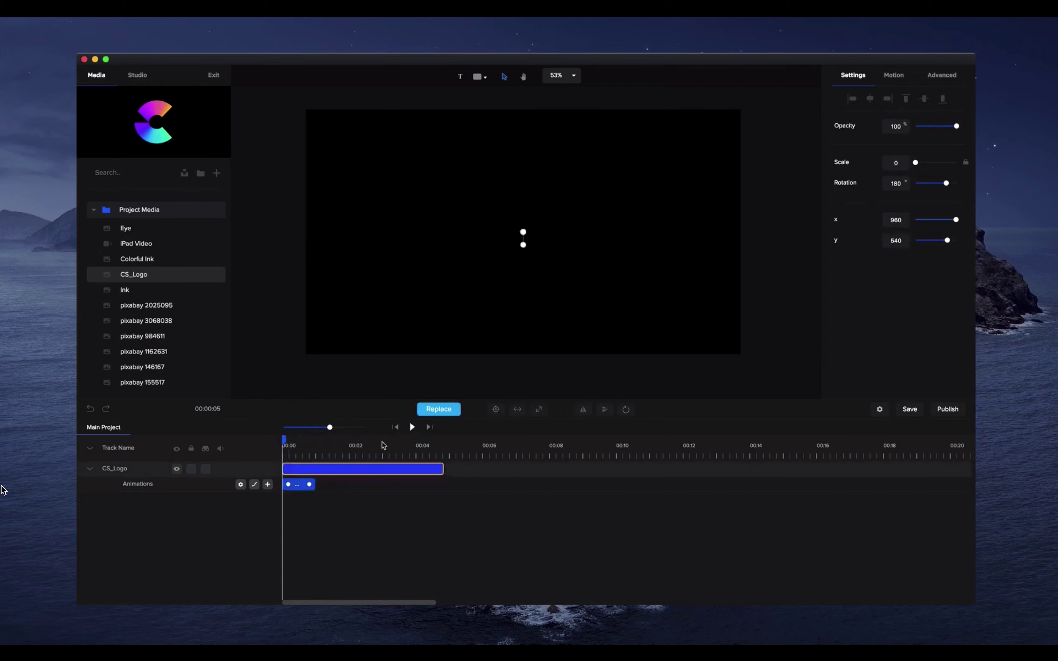
pyautogui.click(412, 427)
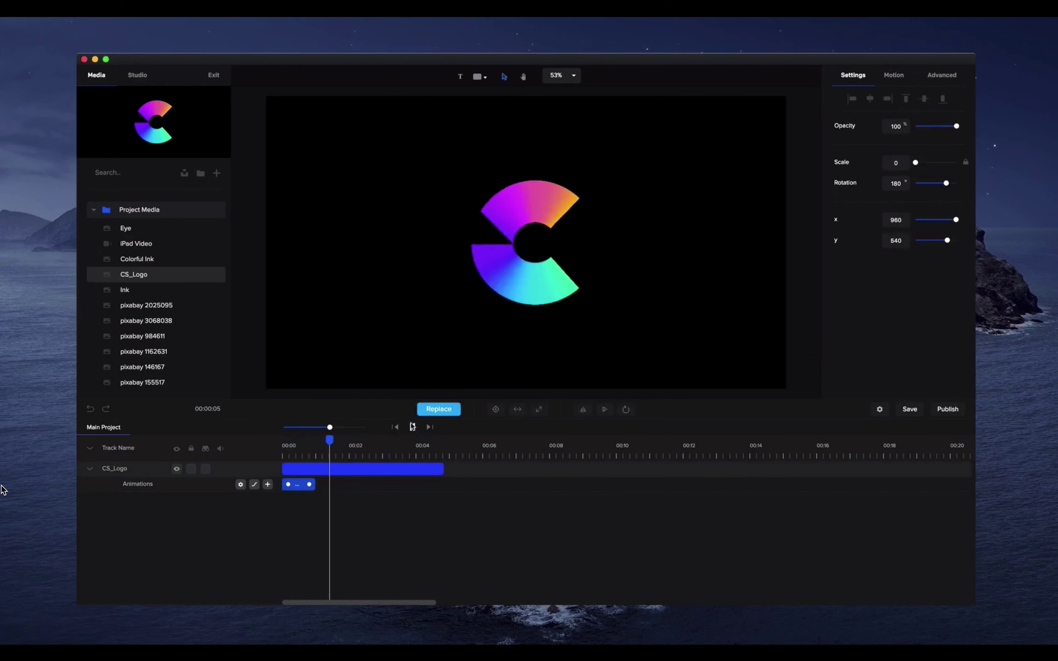
pyautogui.click(412, 427)
# Enlarge the logo's end state to a scale of 28 and replay the animation.
pyautogui.moveTo(570, 287)
pyautogui.mouseDown()
pyautogui.moveTo(601, 317)
pyautogui.moveTo(583, 301)
pyautogui.mouseUp()
pyautogui.click(411, 427)
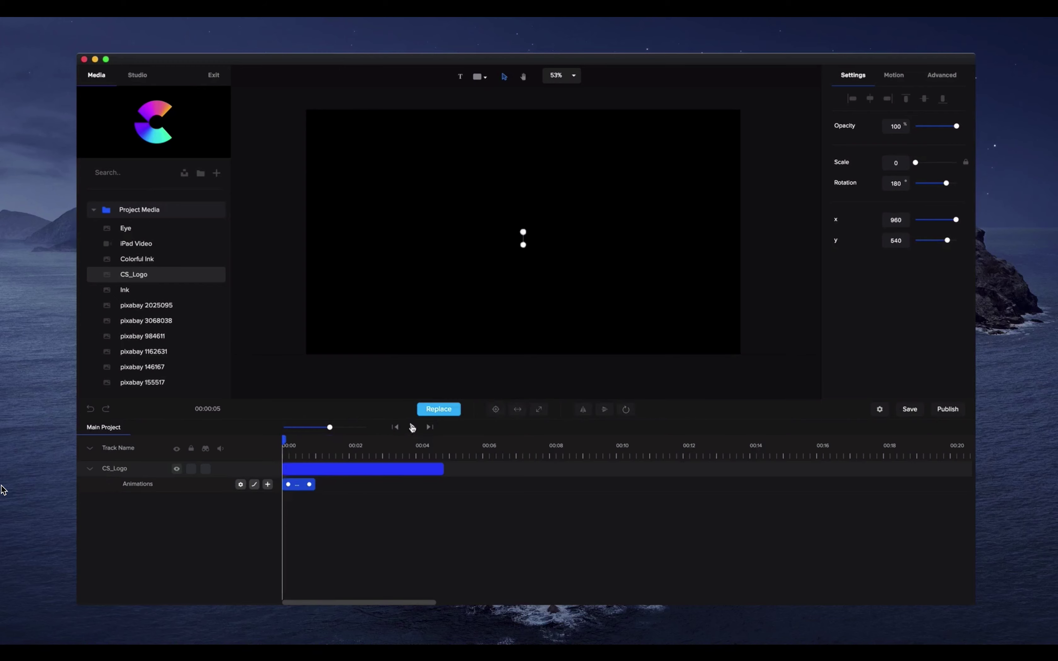
pyautogui.click(412, 427)
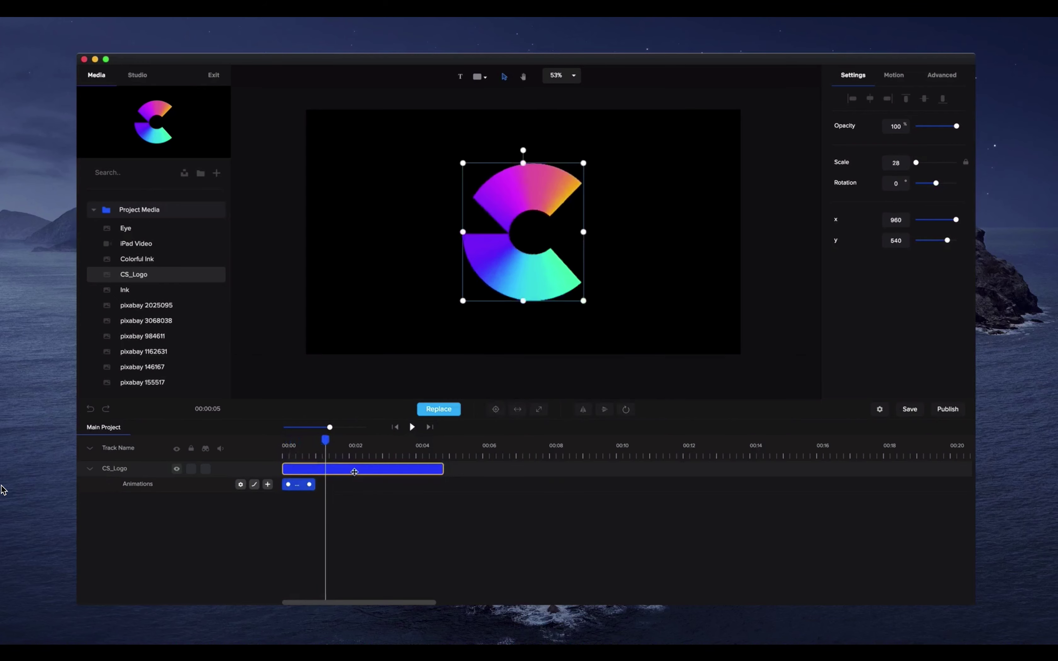
# Delete the logo's custom animation and remove the CS_Logo clip from the timeline.
pyautogui.press('Delete')
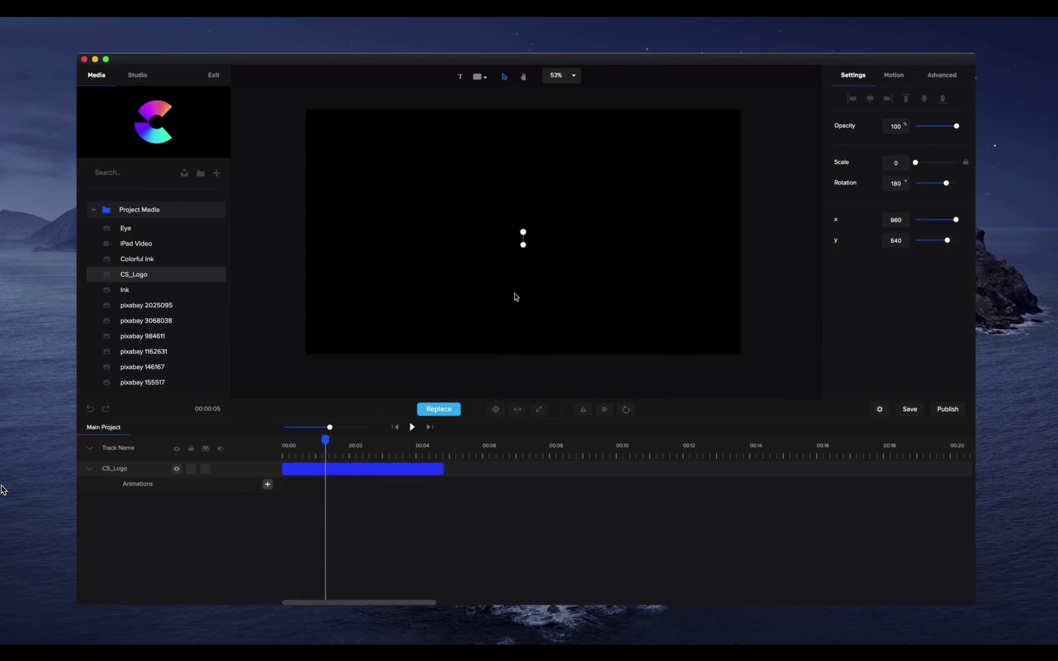
pyautogui.click(385, 467)
pyautogui.click(371, 467)
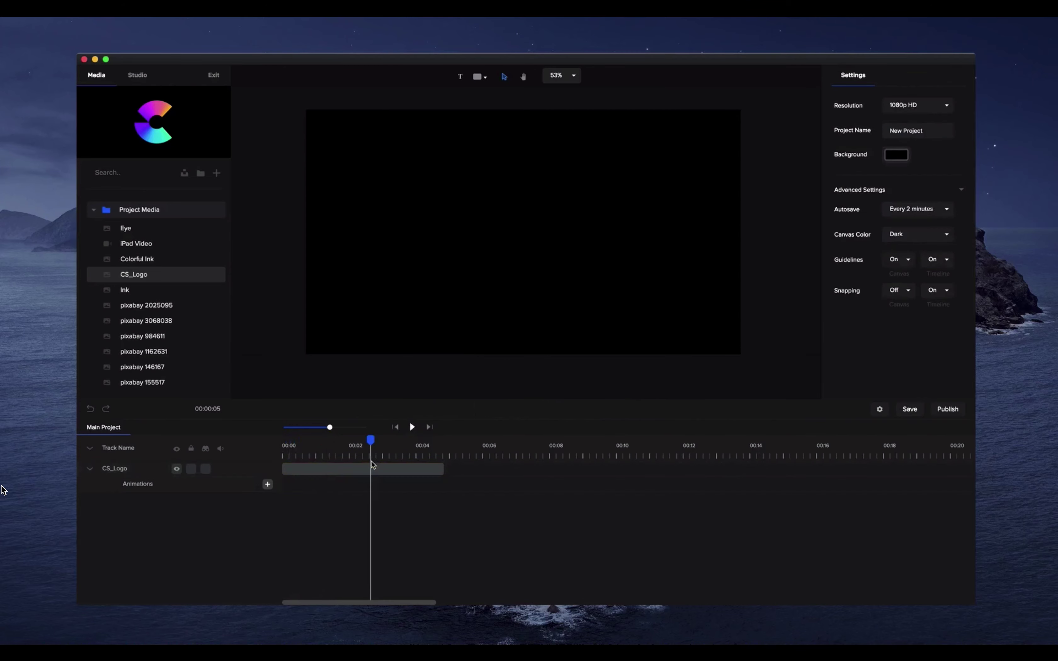
pyautogui.click(372, 467)
pyautogui.press('Delete')
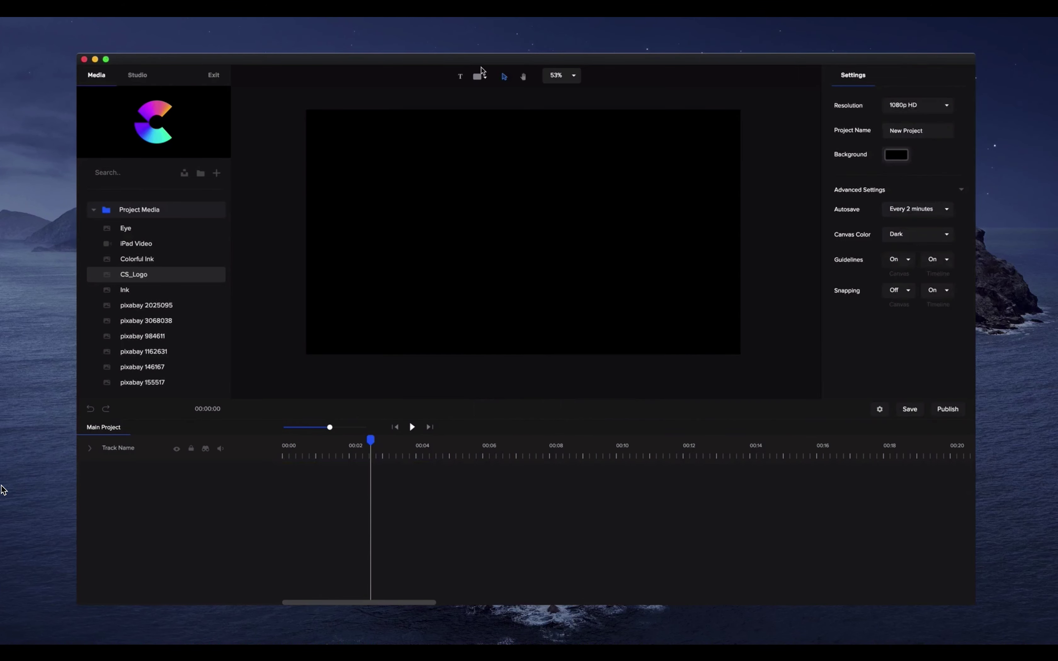
# Browse the shape library, add the circular play button shape, and center it on the canvas.
pyautogui.click(477, 77)
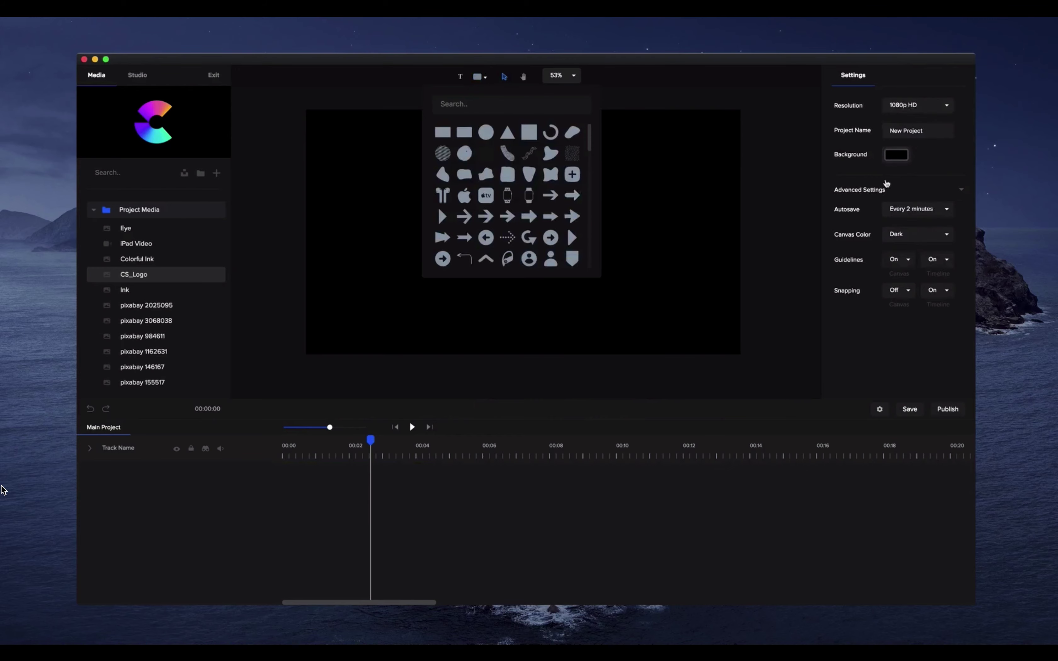
pyautogui.scroll(-1, 521, 191)
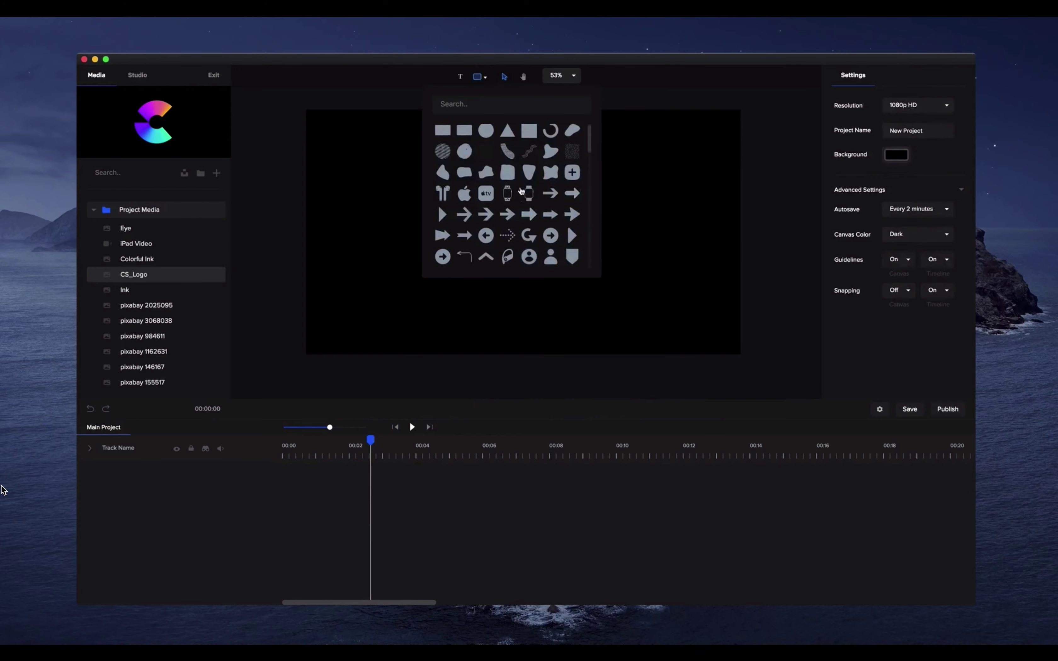
pyautogui.scroll(1, 521, 191)
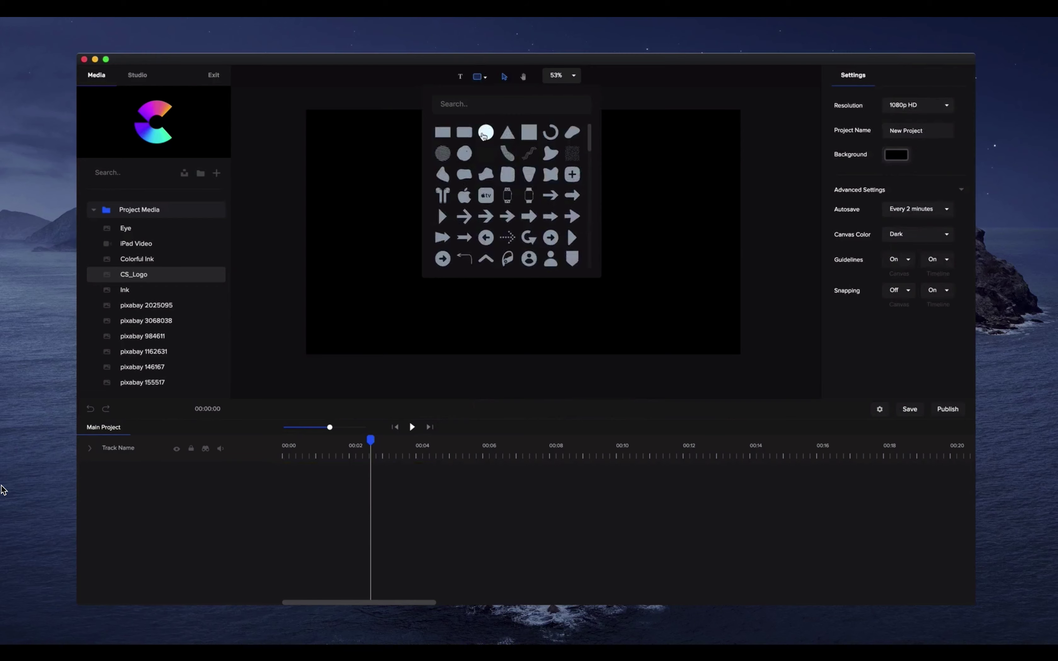
pyautogui.scroll(-10, 484, 135)
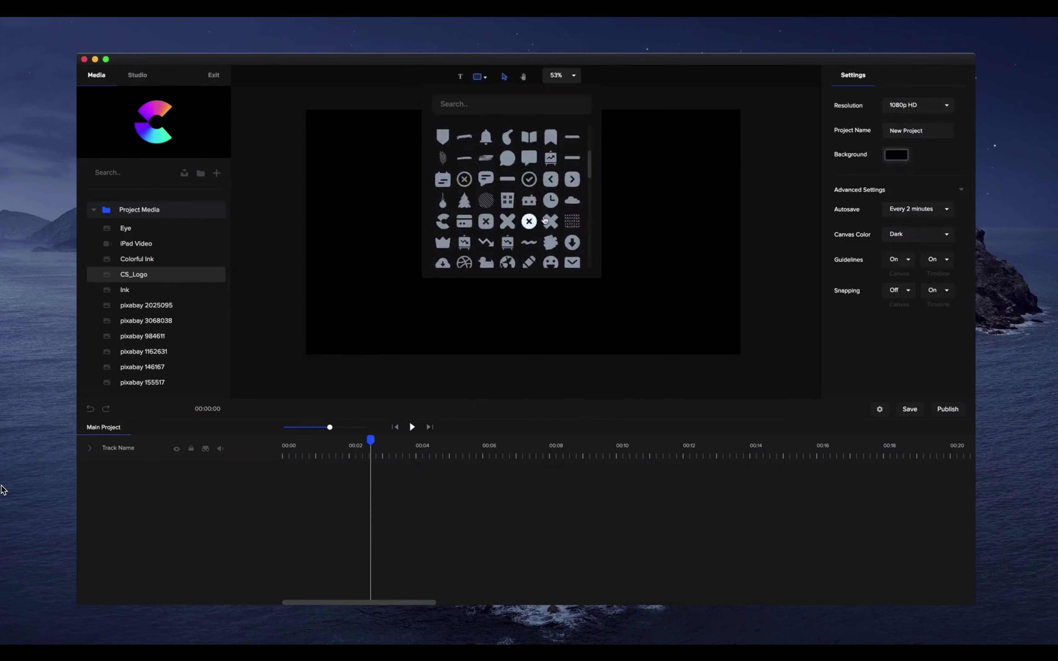
pyautogui.scroll(-4, 562, 187)
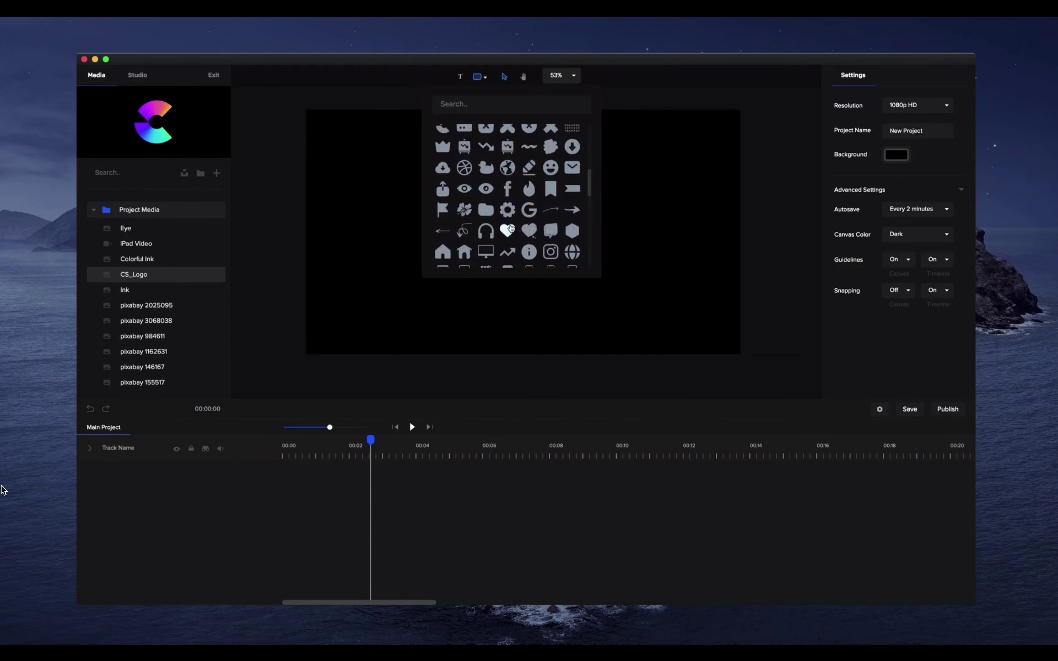
pyautogui.scroll(-4, 495, 189)
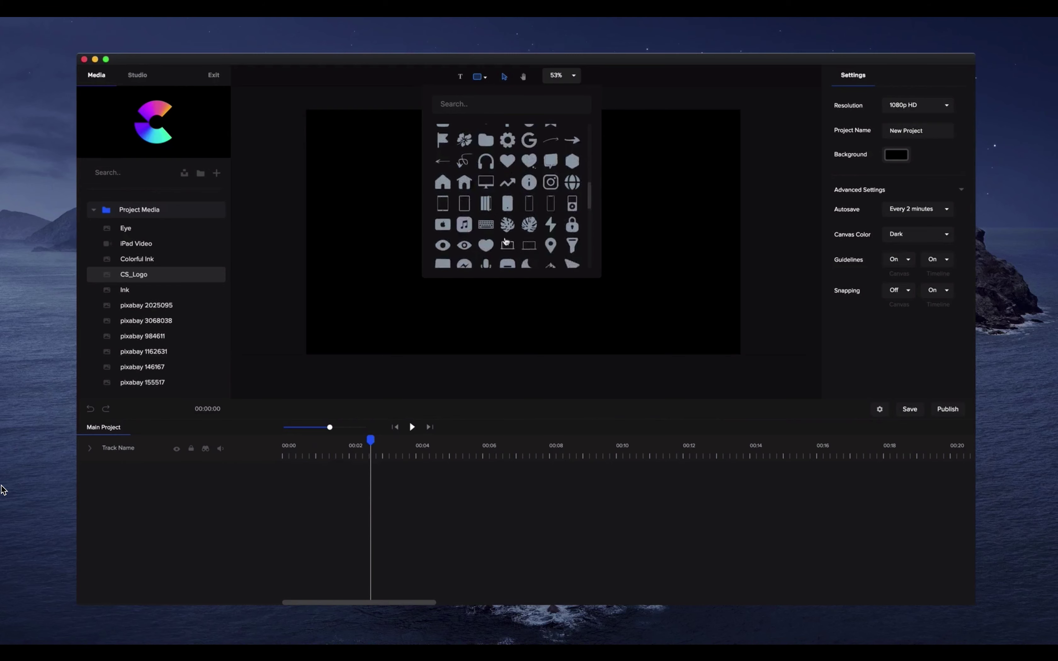
pyautogui.scroll(-4, 490, 247)
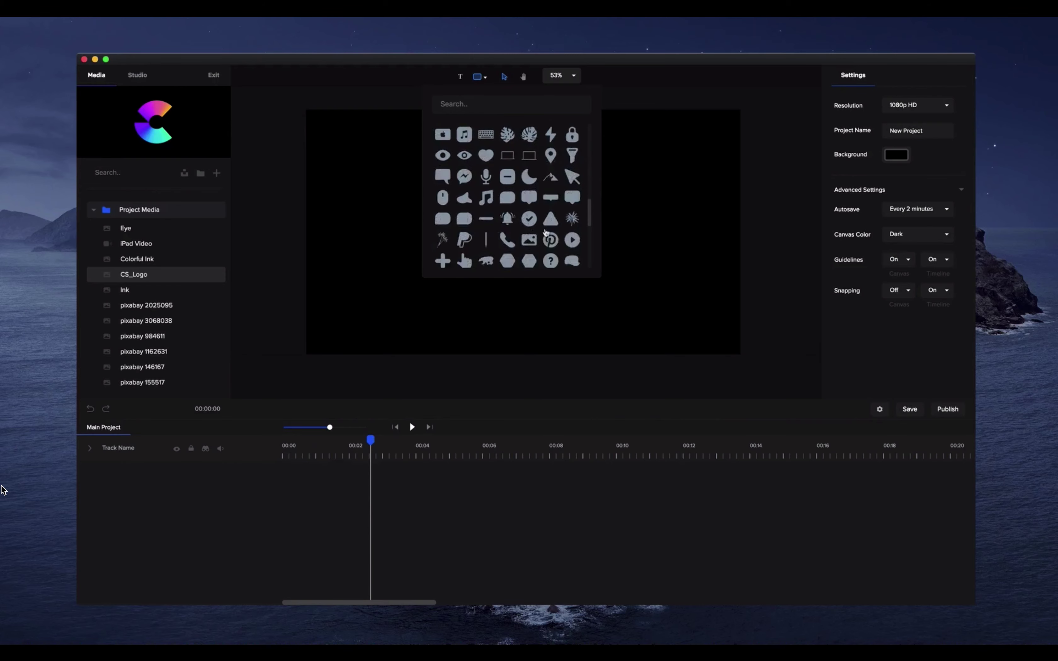
pyautogui.scroll(-2, 546, 233)
pyautogui.click(573, 205)
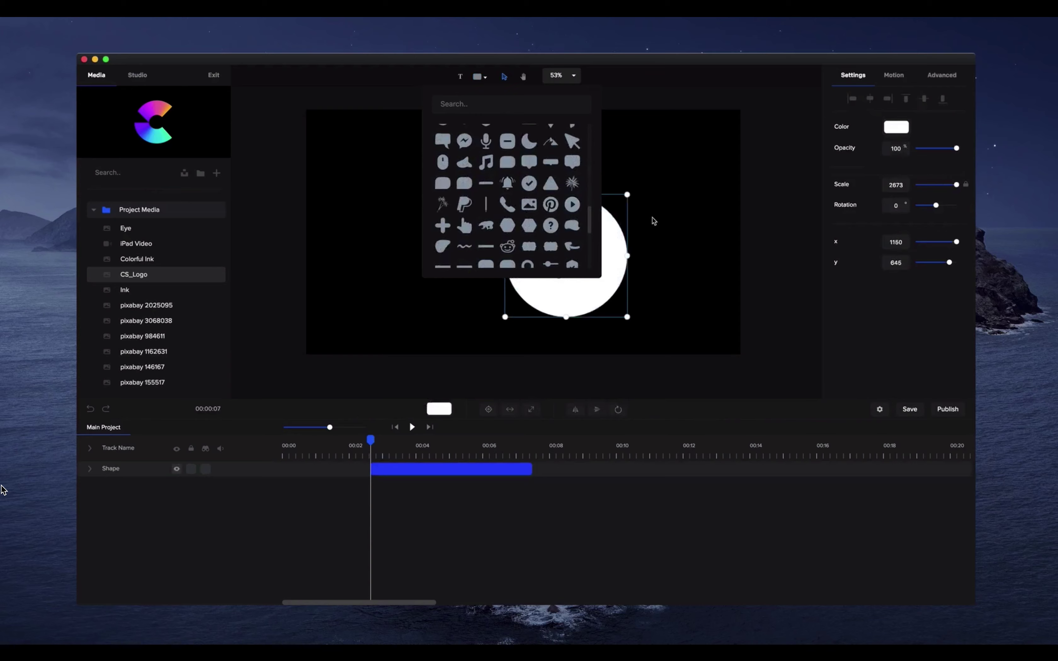
pyautogui.moveTo(590, 260); pyautogui.dragTo(550, 240)
pyautogui.click(488, 409)
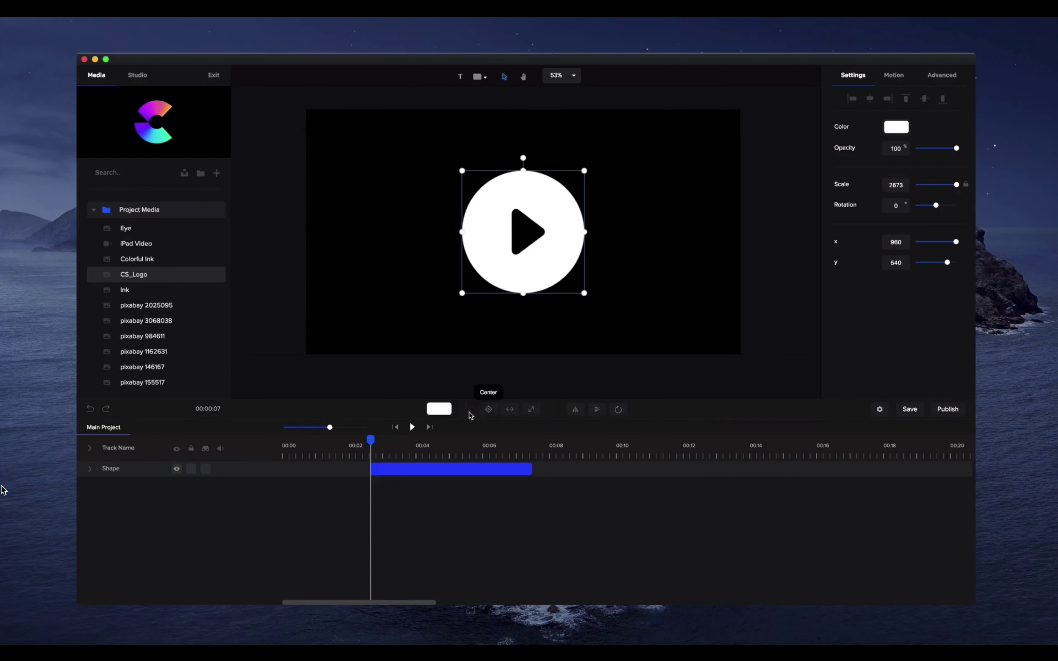
# Move the play button clip to the timeline start and give it a custom animation with the Scale property enabled.
pyautogui.click(396, 428)
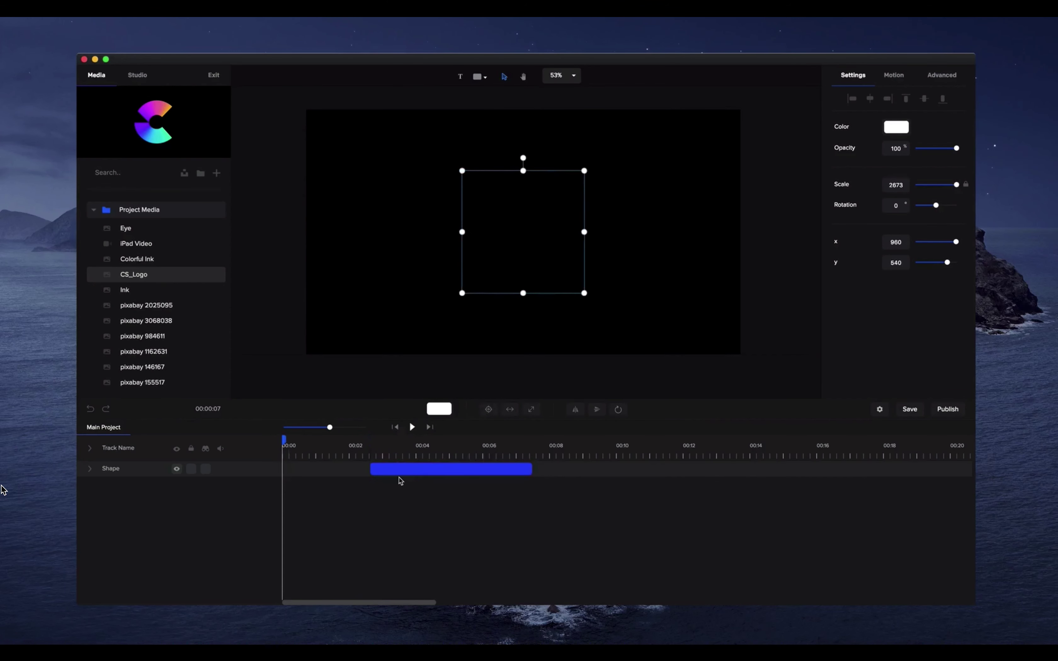
pyautogui.moveTo(400, 481); pyautogui.dragTo(140, 469)
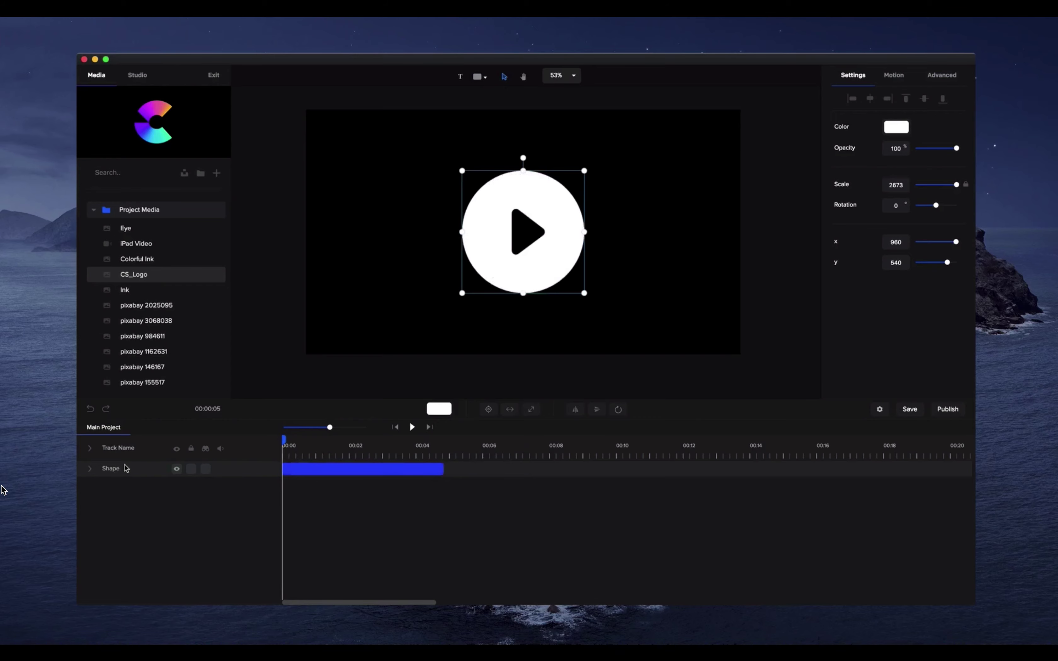
pyautogui.click(92, 470)
pyautogui.click(268, 485)
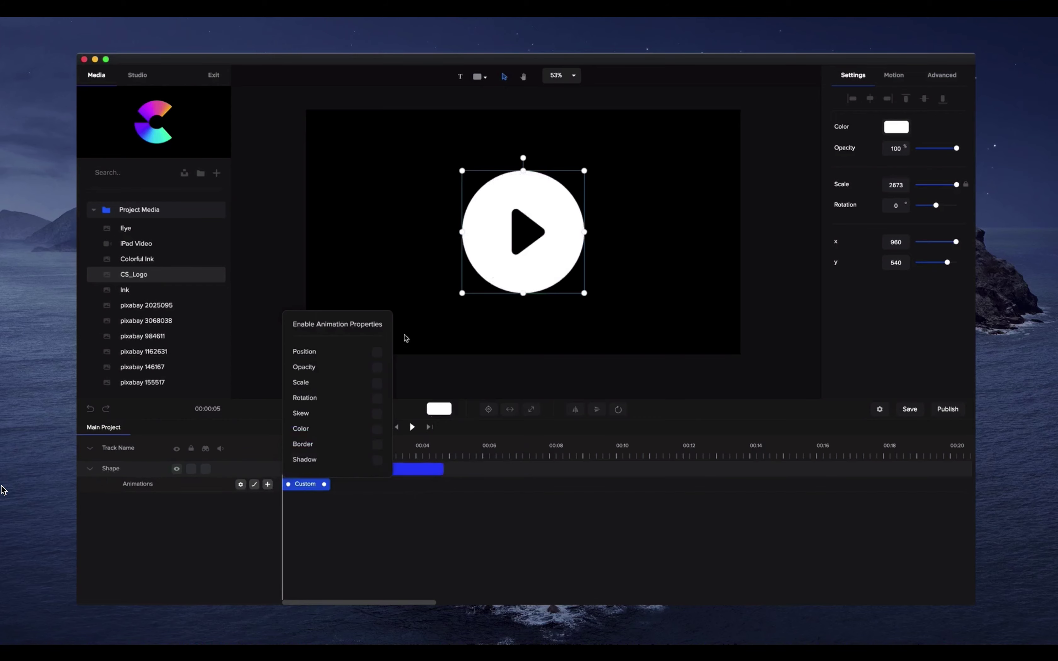
pyautogui.click(377, 382)
pyautogui.click(397, 499)
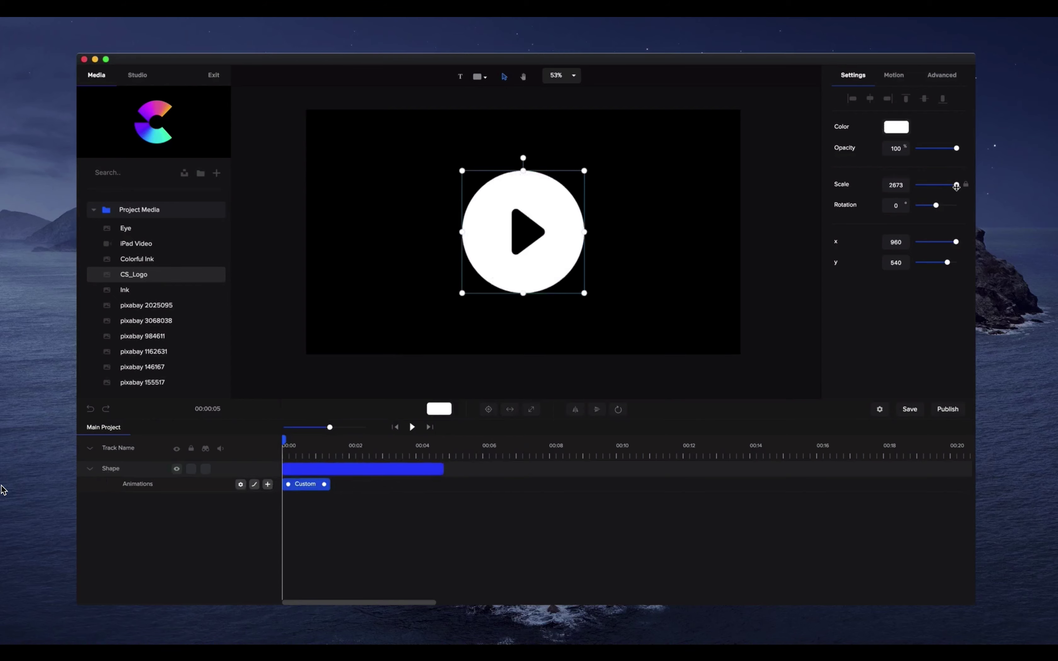
# Reduce the shape's start-state scale to 1188, and check the animation's end state and easing options.
pyautogui.moveTo(957, 184); pyautogui.dragTo(935, 185)
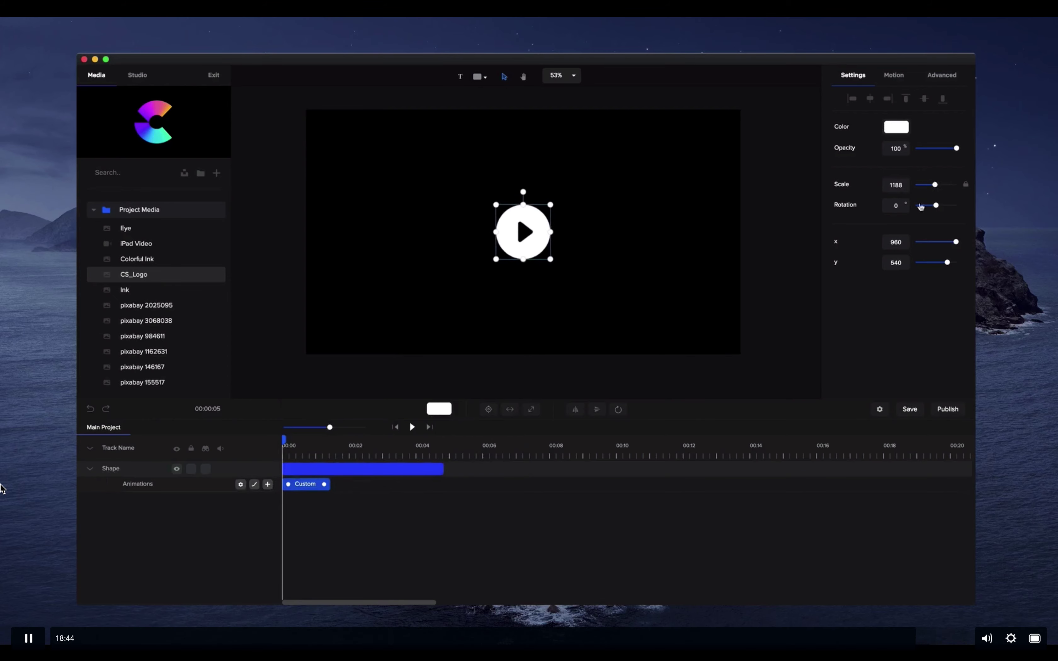
pyautogui.moveTo(284, 438); pyautogui.dragTo(330, 439)
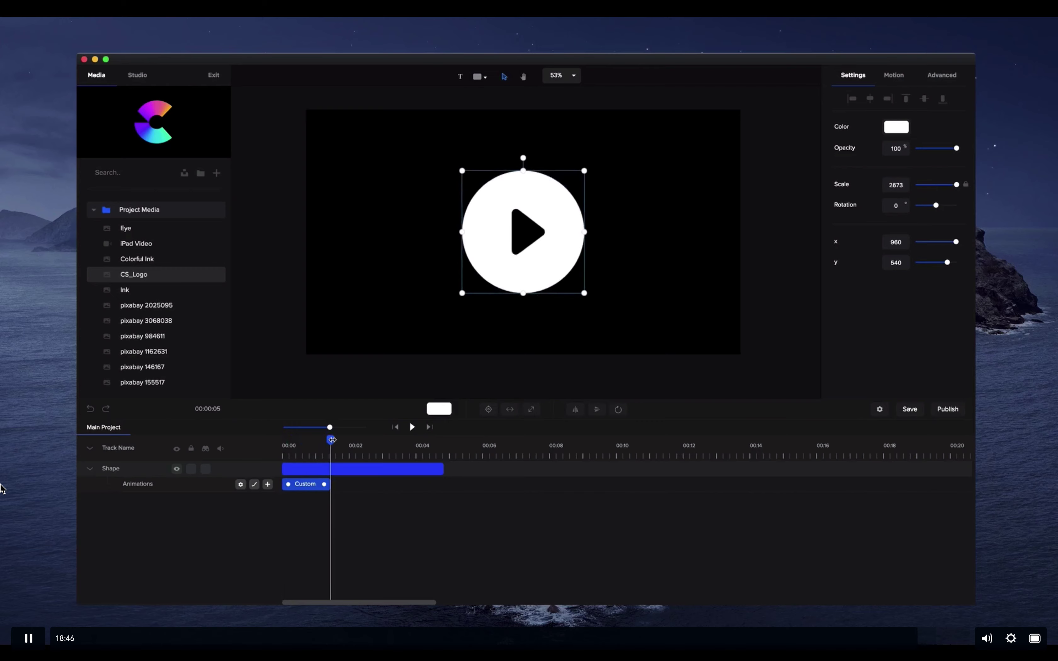
pyautogui.click(254, 484)
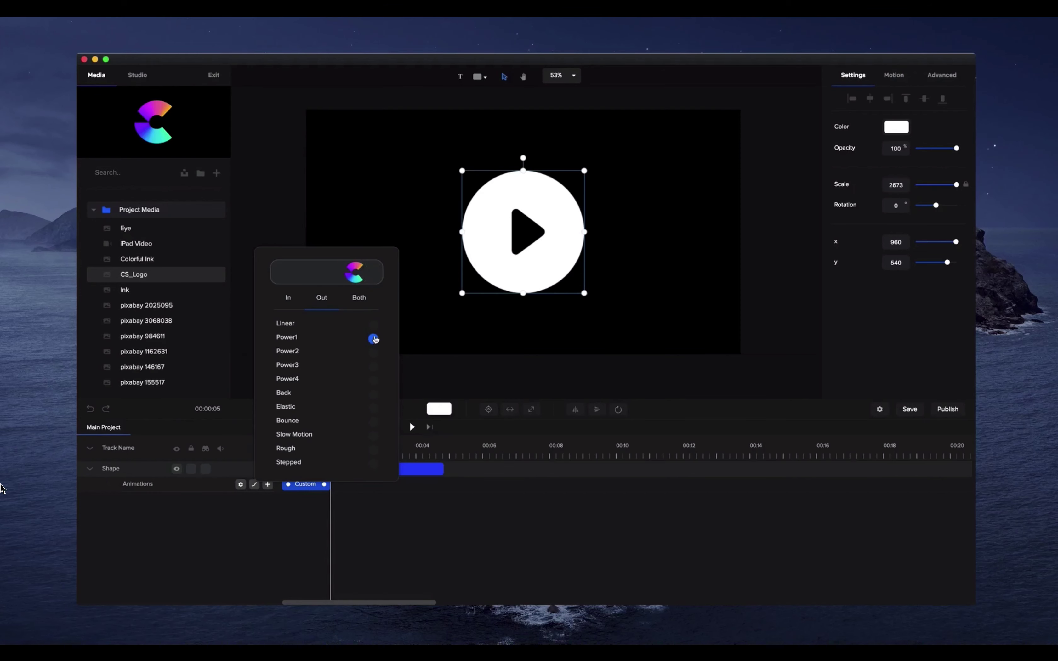
pyautogui.click(383, 529)
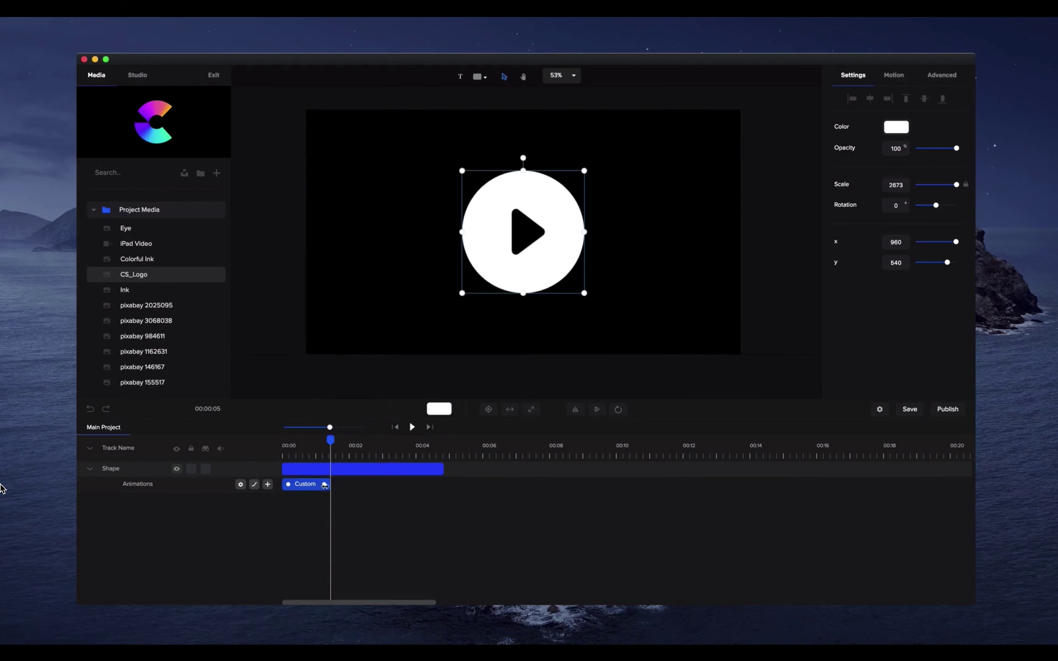
# Shorten the custom animation to about 1 second, chain three reversed duplicates after it, and play the result.
pyautogui.rightClick(308, 484)
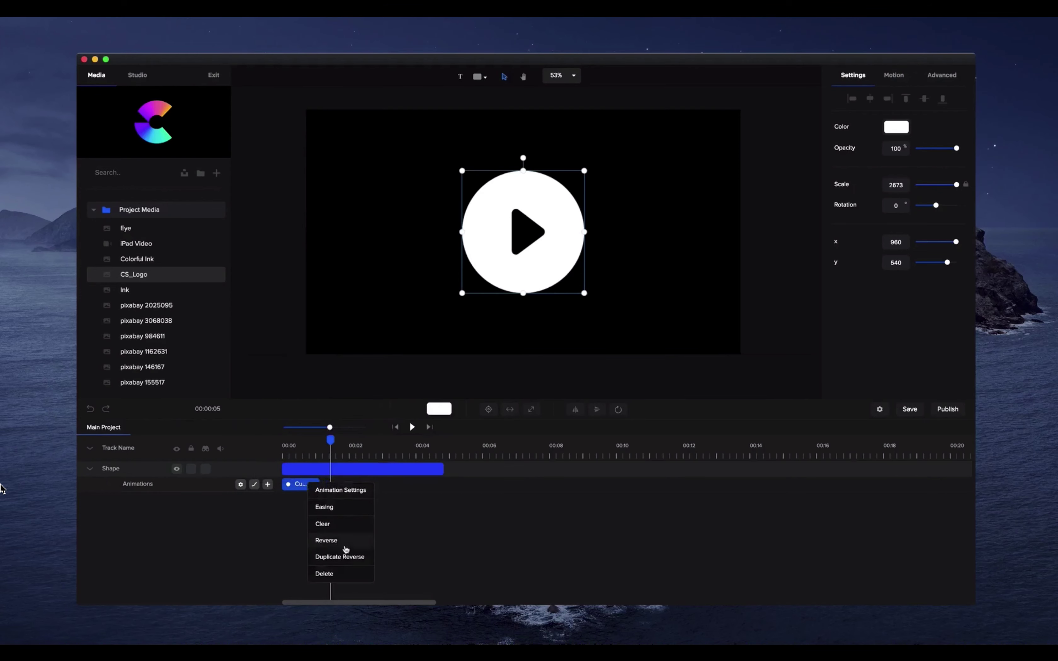
pyautogui.click(349, 558)
pyautogui.rightClick(343, 484)
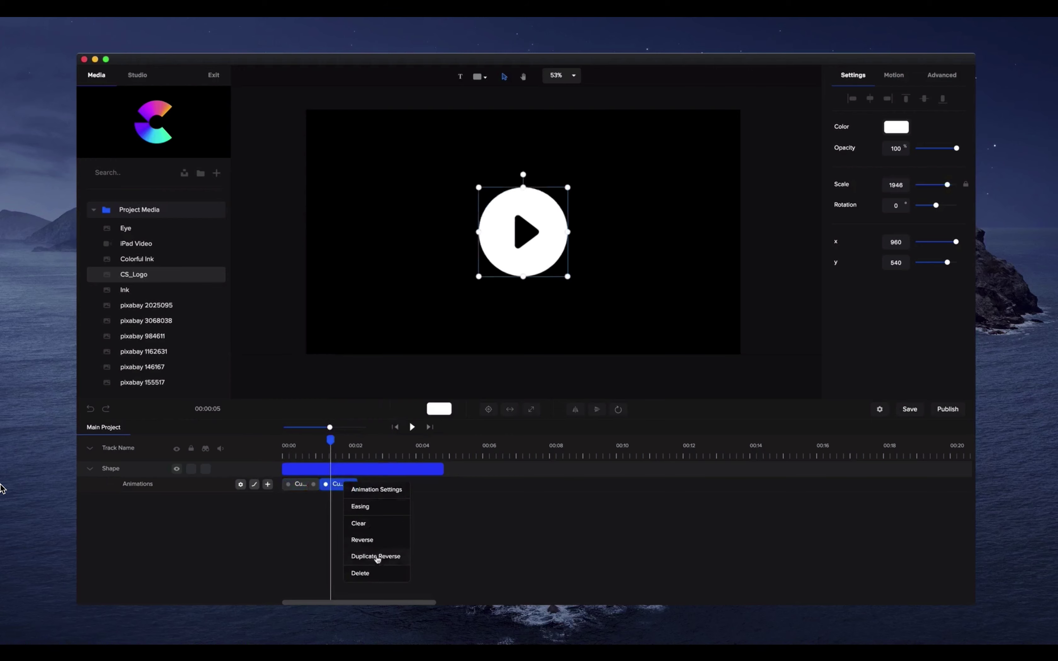
pyautogui.click(376, 557)
pyautogui.rightClick(380, 490)
pyautogui.click(406, 561)
pyautogui.rightClick(415, 486)
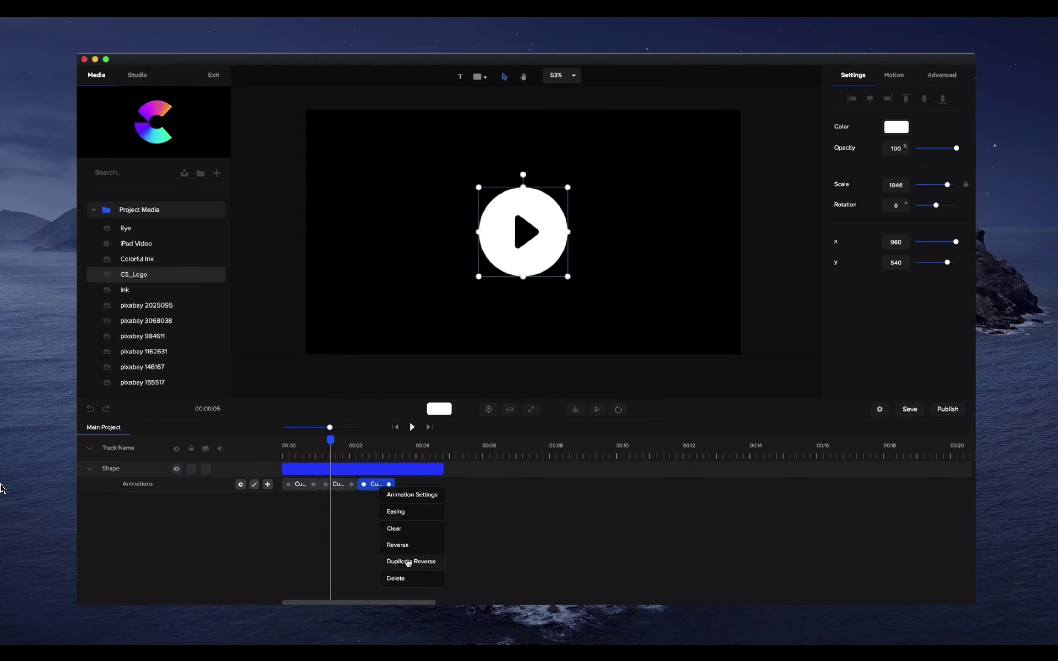
pyautogui.click(418, 428)
pyautogui.click(417, 427)
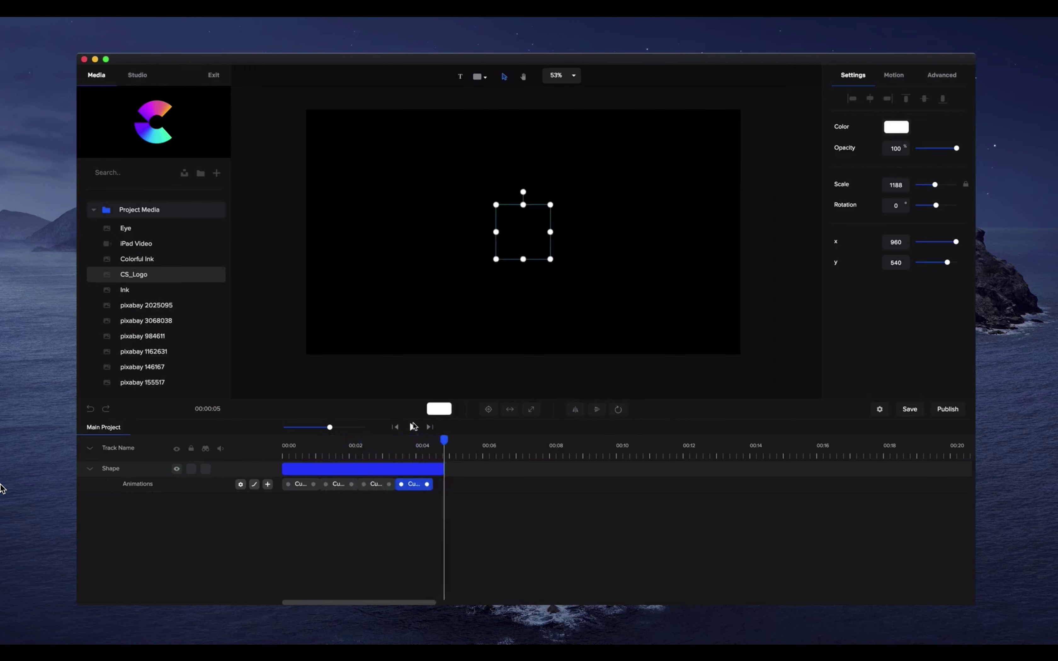
# View the shape's advanced border, shadow and skew options, deselect it, and collapse the Project Media folder.
pyautogui.click(329, 511)
pyautogui.click(932, 77)
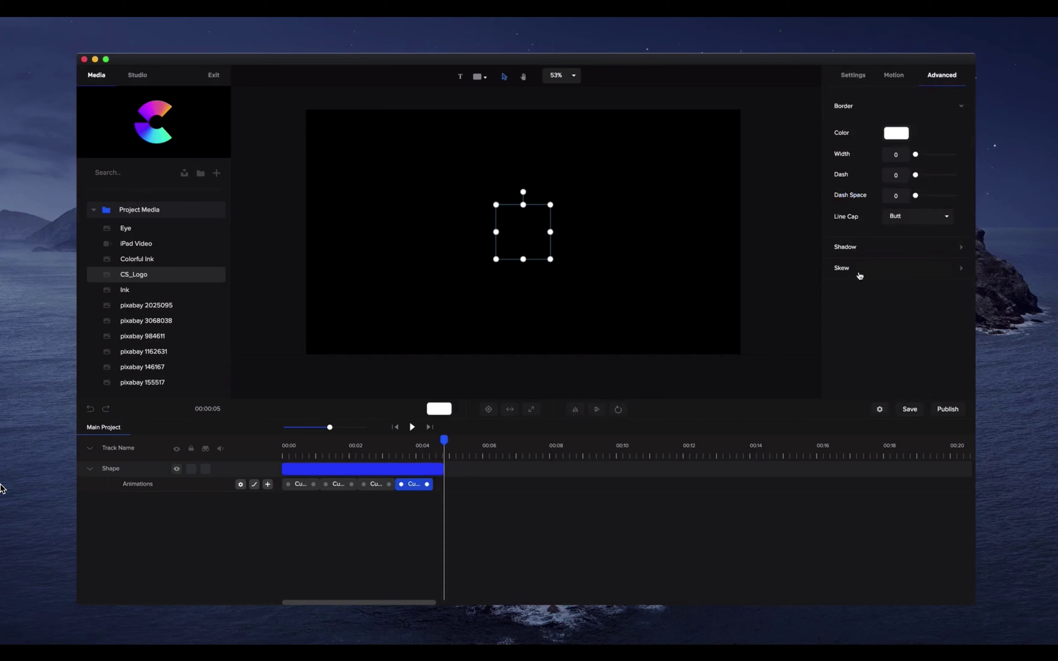
pyautogui.click(634, 256)
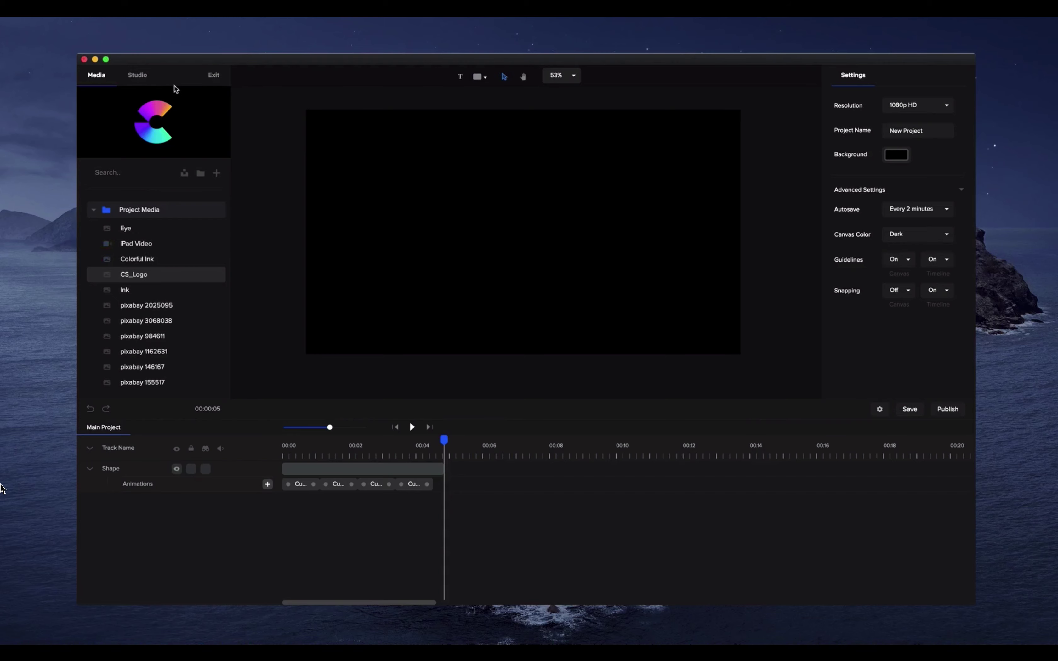
pyautogui.click(93, 210)
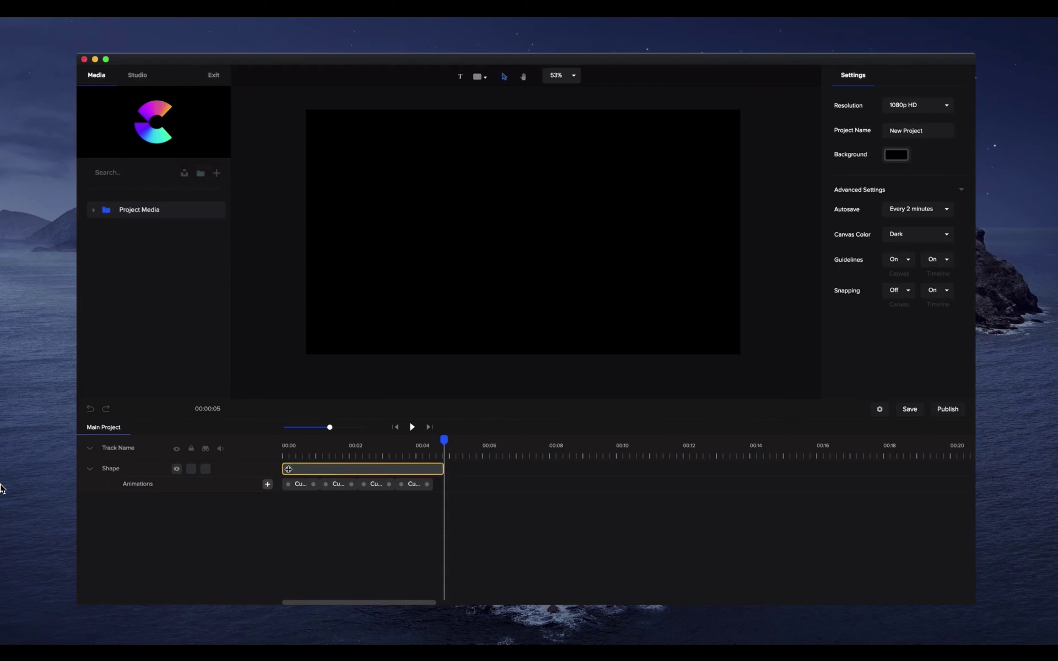